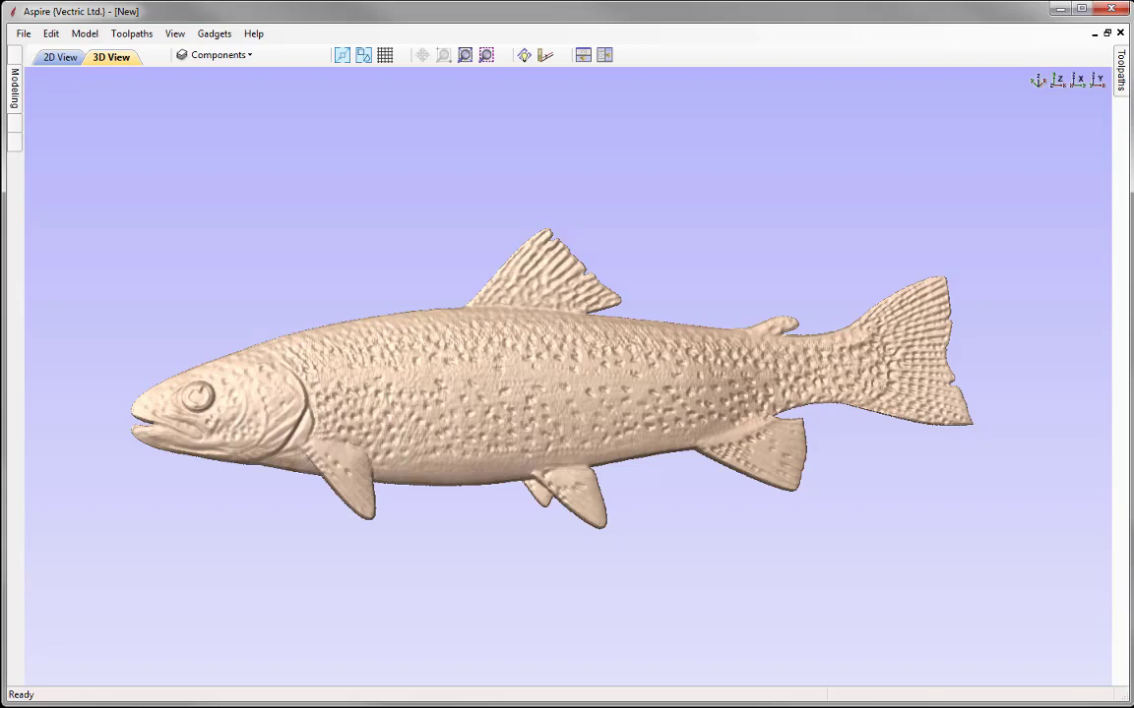
- Close the open trout model file and create a new file
left_click(24, 34)
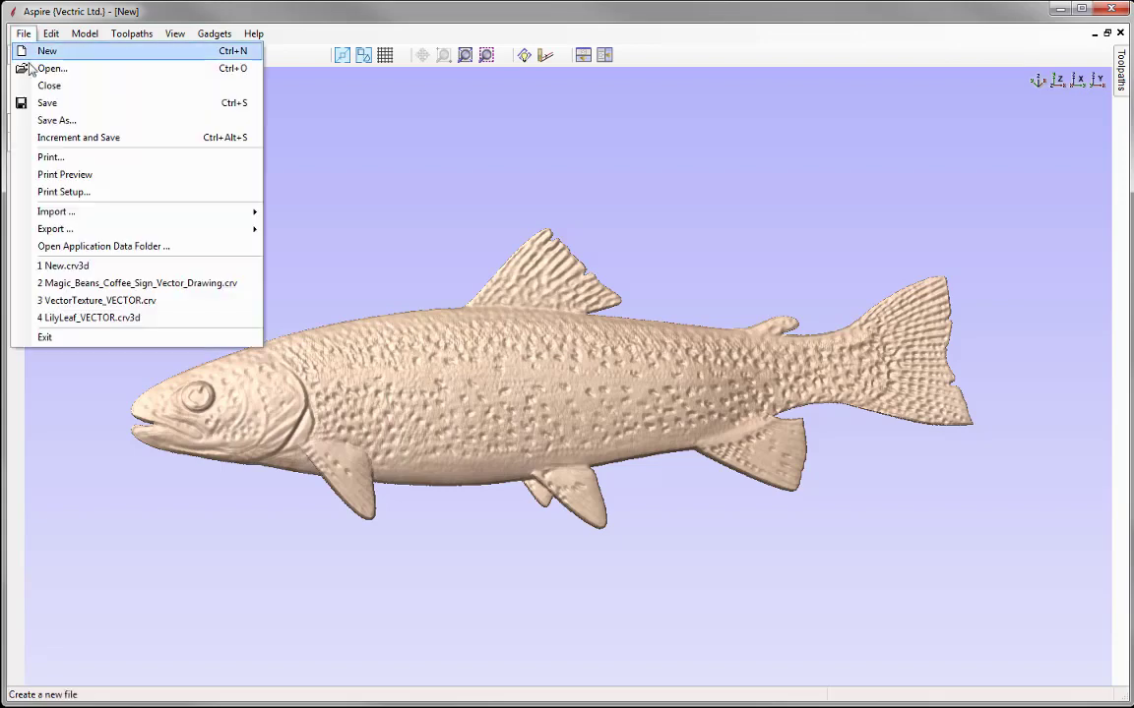
left_click(50, 84)
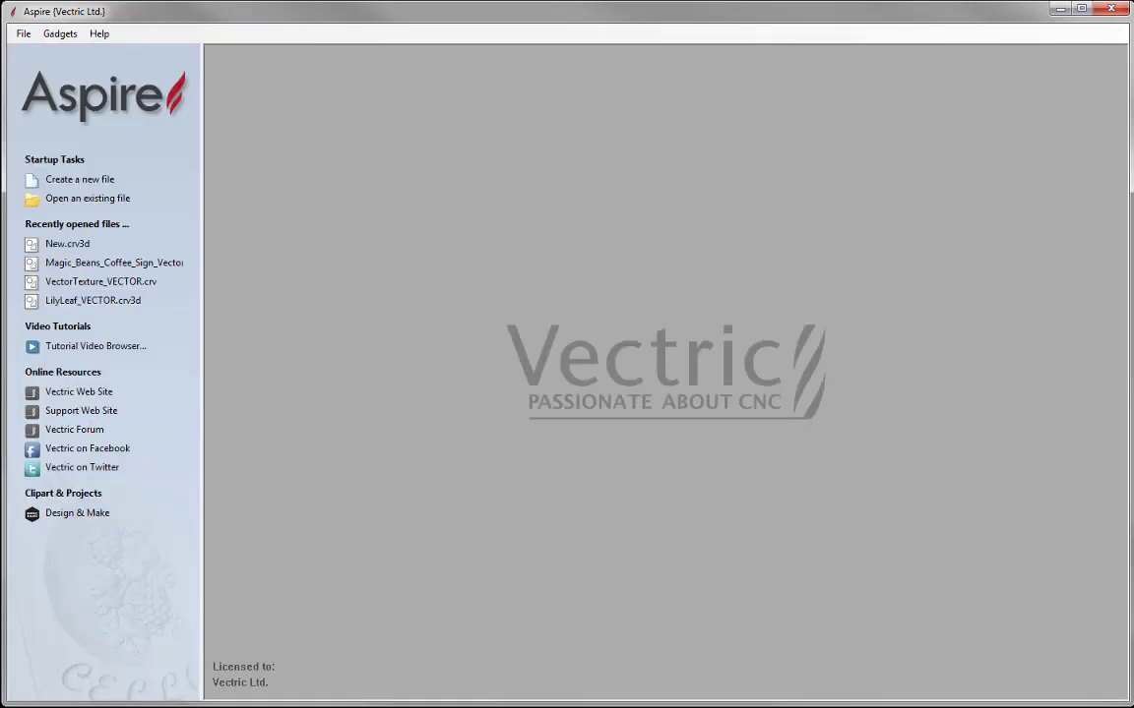
left_click(84, 177)
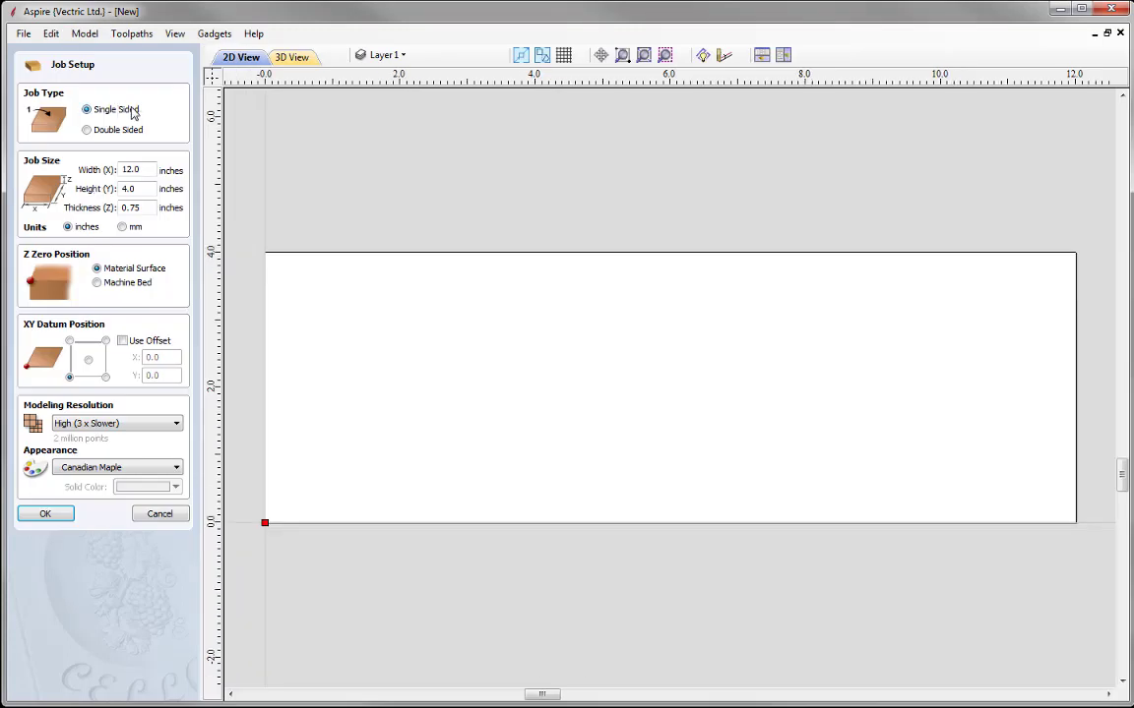
- Set up a single-sided job 12 x 4 x 0.75 inches with High (3 x Slower) modeling resolution and Canadian Maple appearance
left_click(137, 170)
left_click(143, 188)
left_click(85, 423)
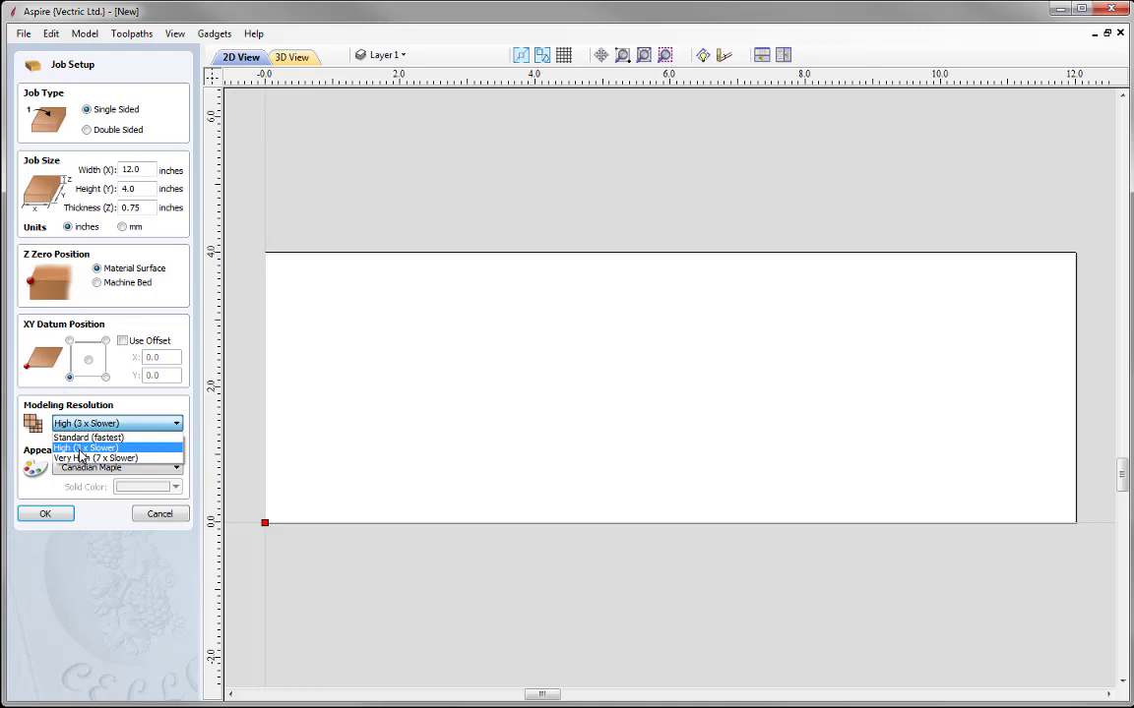
left_click(76, 449)
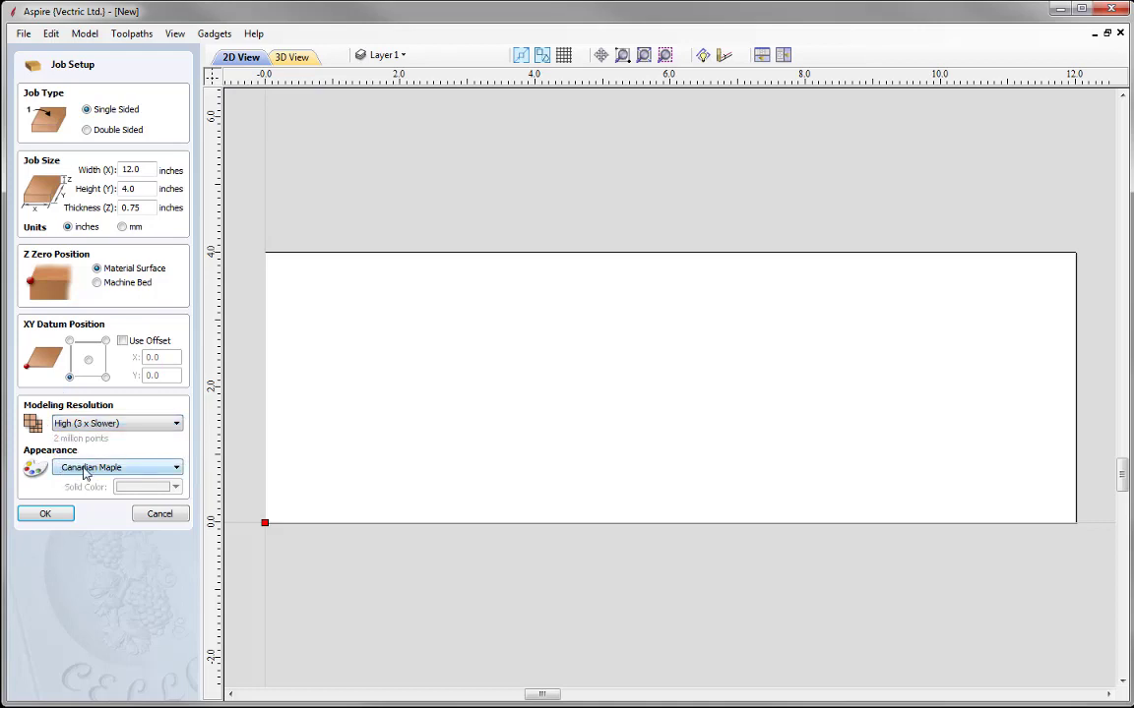
left_click(110, 468)
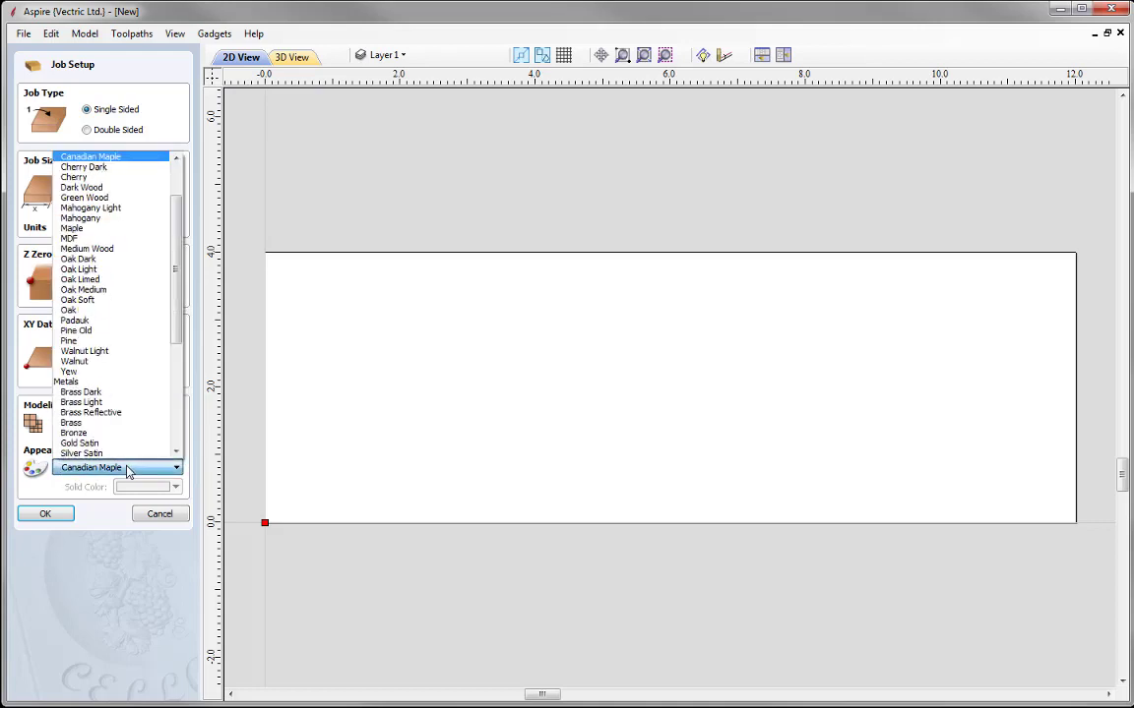
left_click(126, 471)
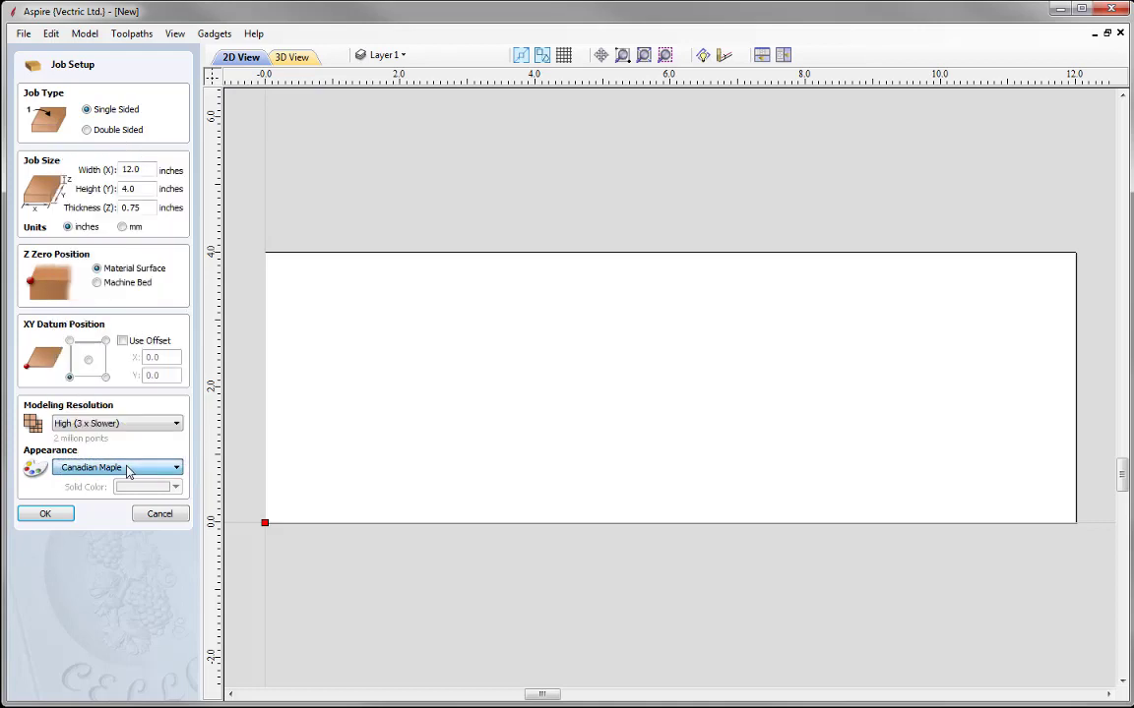
left_click(46, 515)
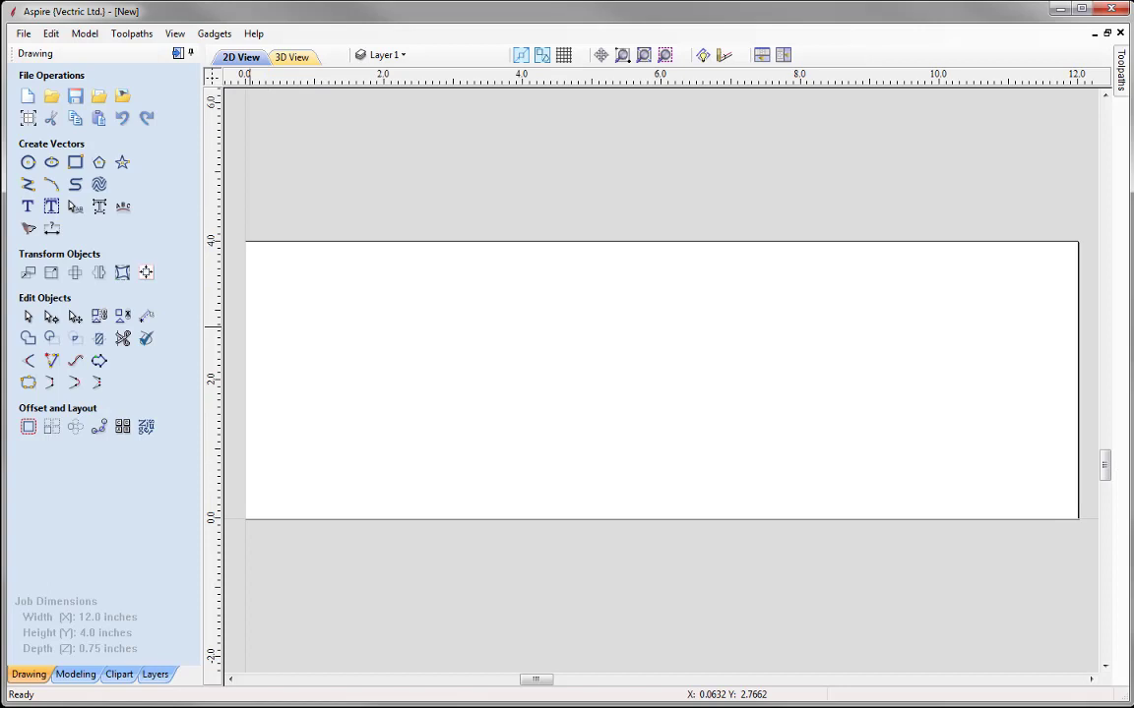
- Tile the 2D and 3D views one above the other and import Rainbow_Trout_USFWS.jpg as a component
left_click(762, 56)
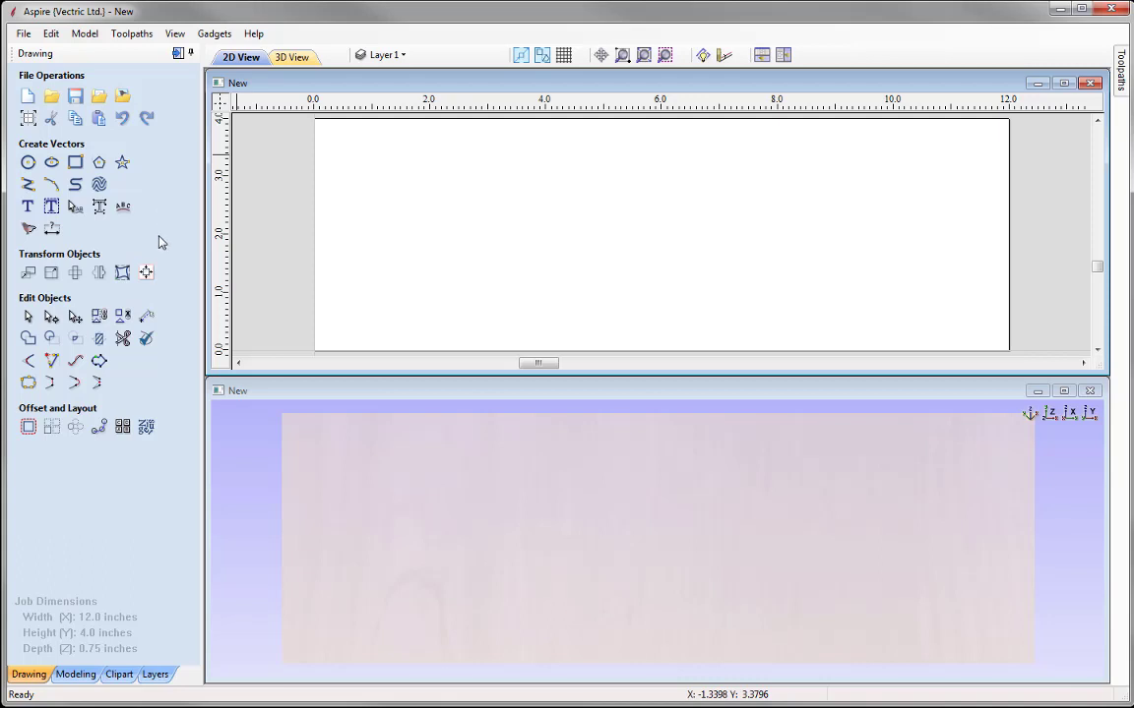
left_click(76, 675)
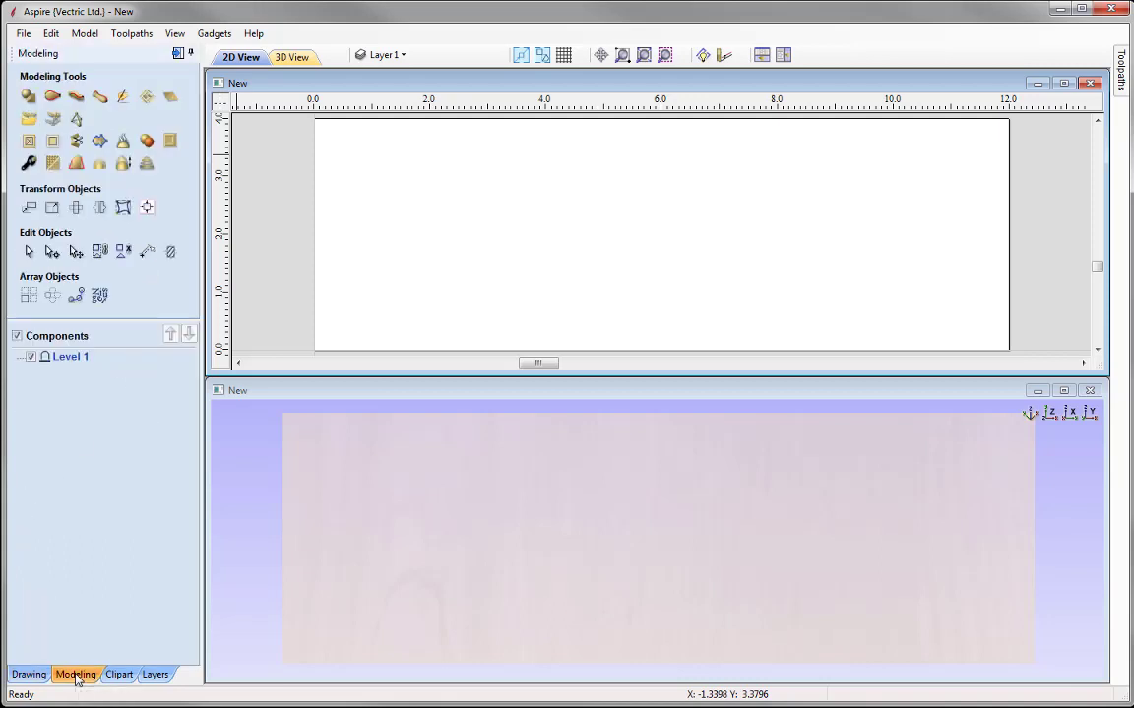
left_click(53, 119)
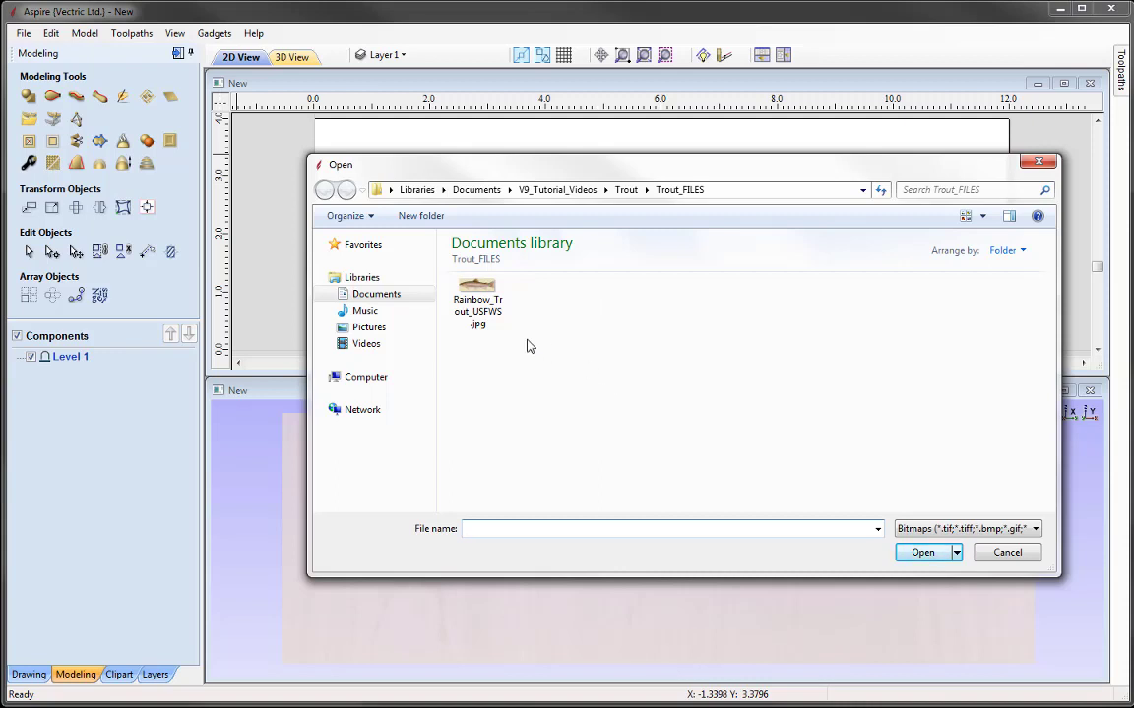
left_click(477, 310)
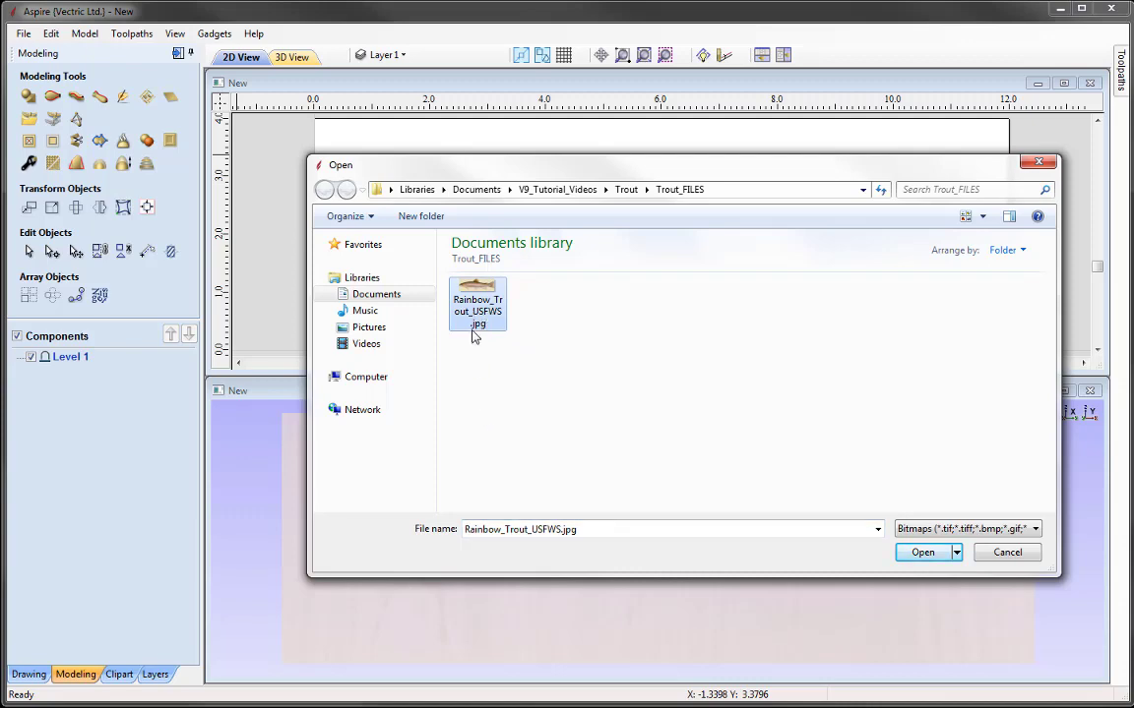
left_click(927, 554)
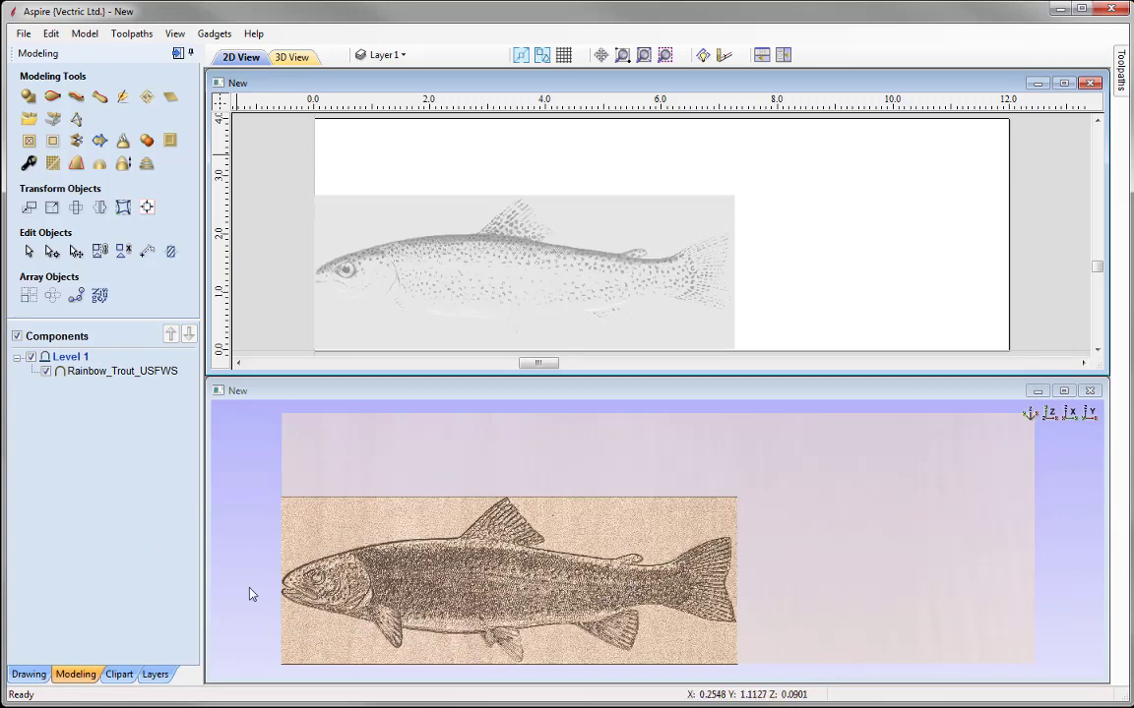
- Center the trout component both horizontally and vertically in the material
key("F3")
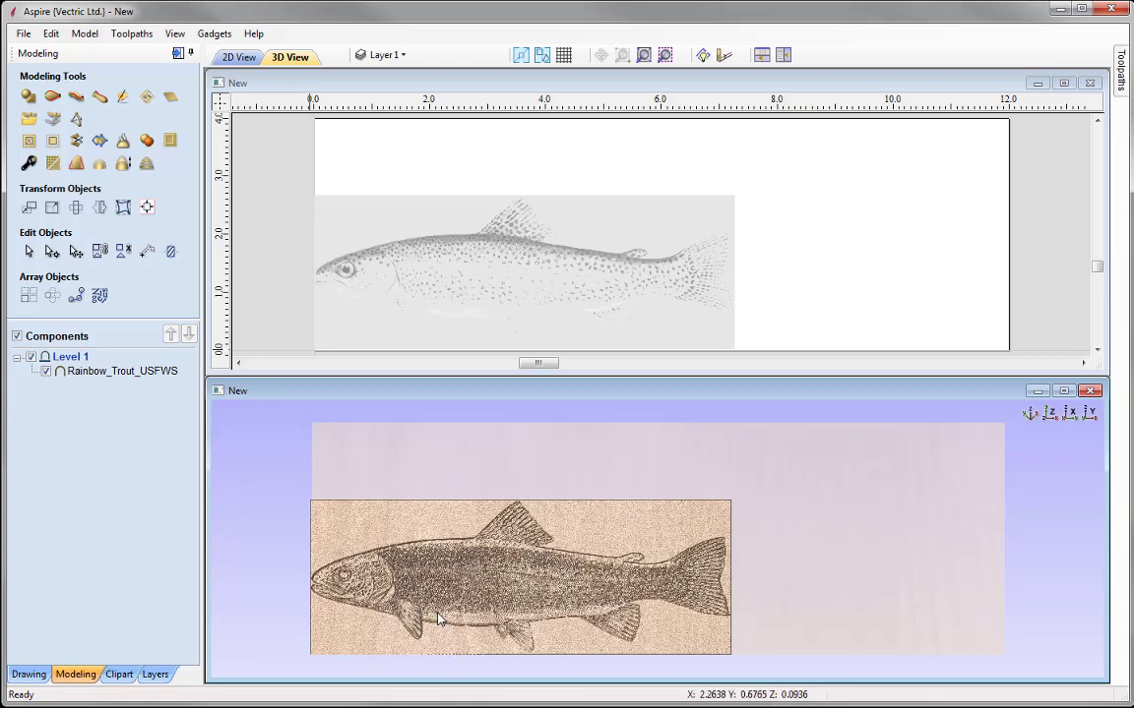
left_click(557, 311)
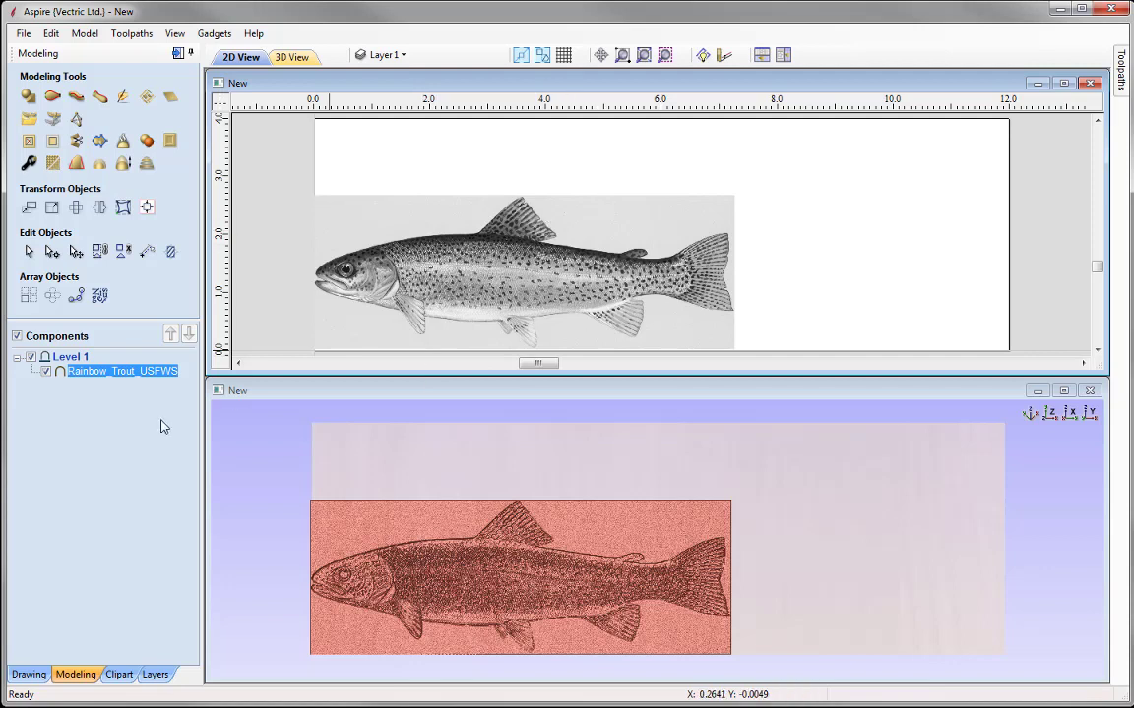
left_click(86, 396)
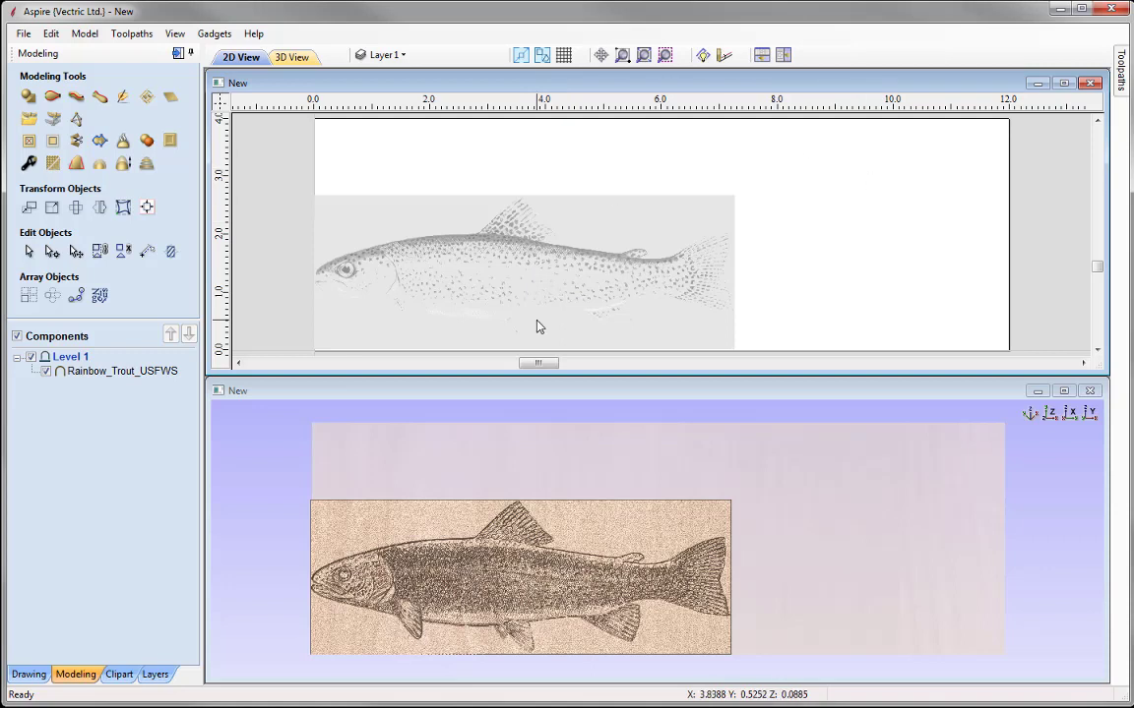
left_click(551, 277)
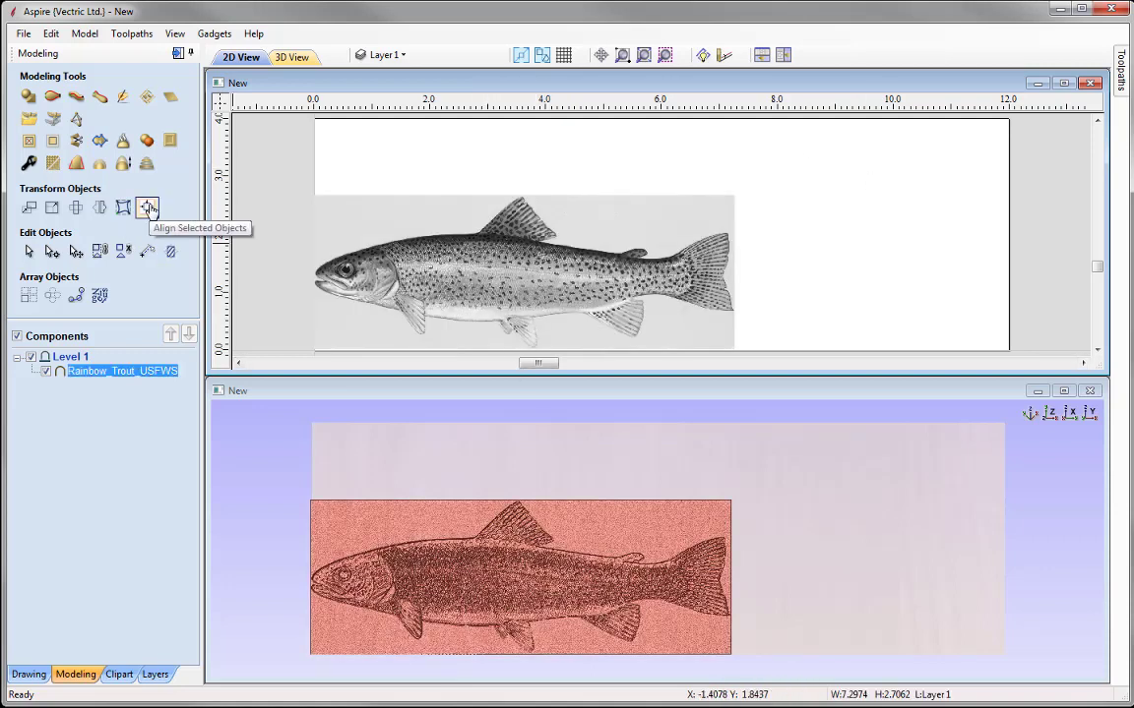
left_click(147, 208)
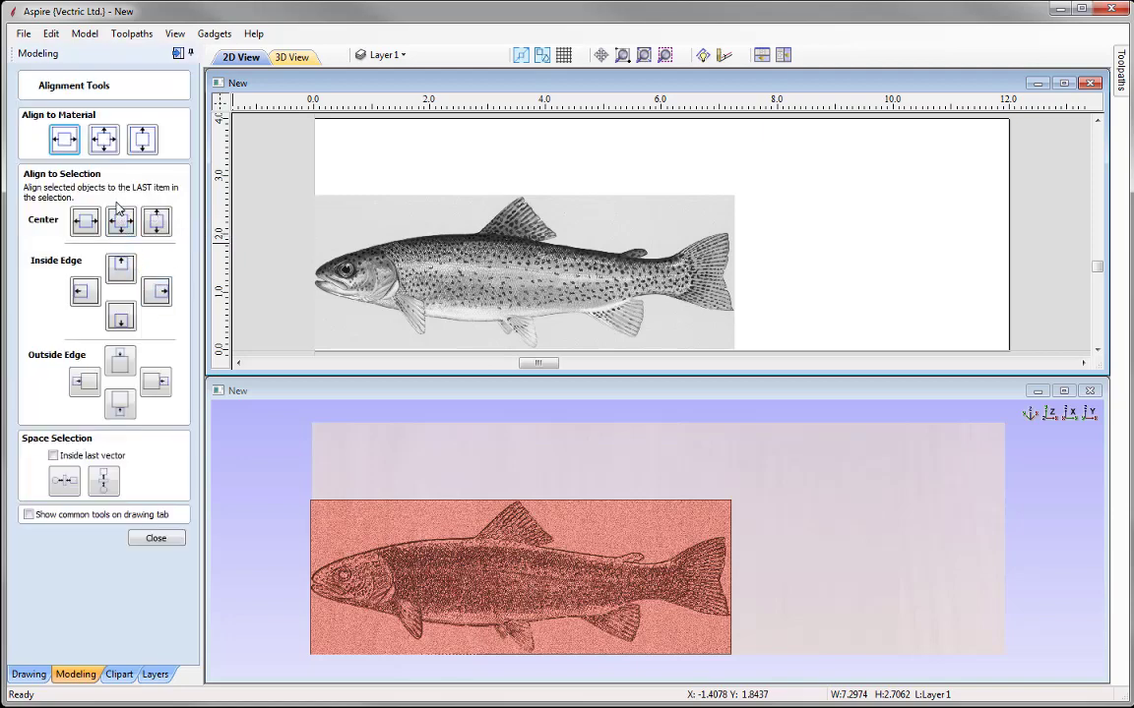
left_click(103, 140)
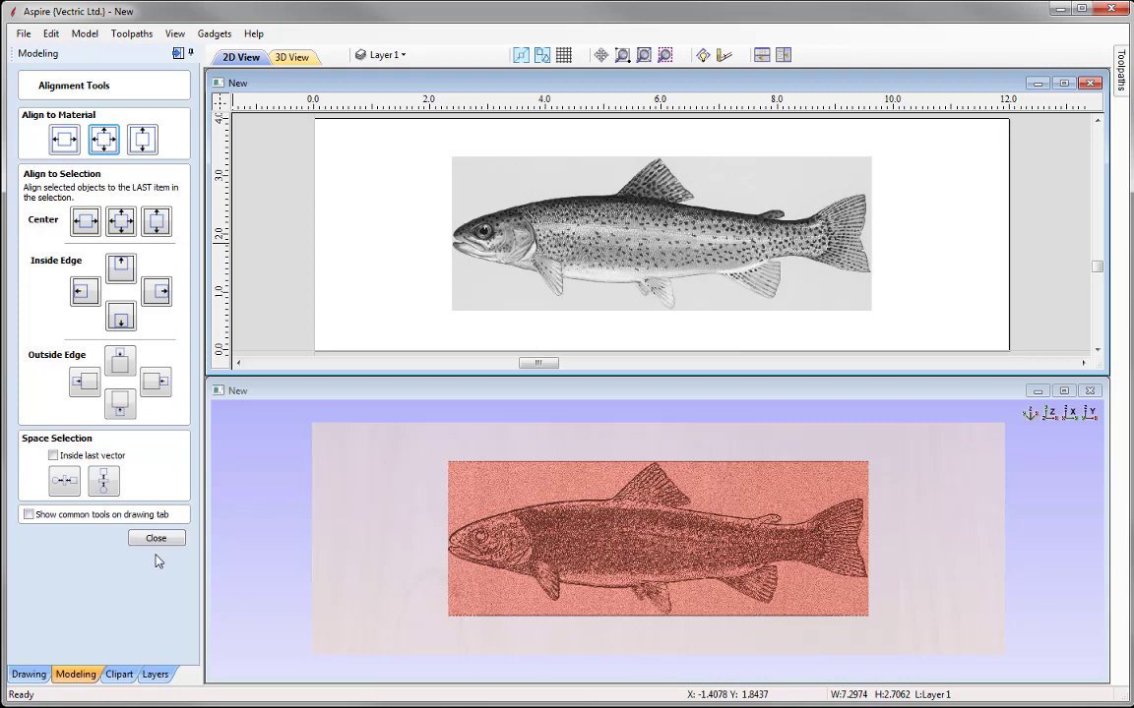
left_click(157, 539)
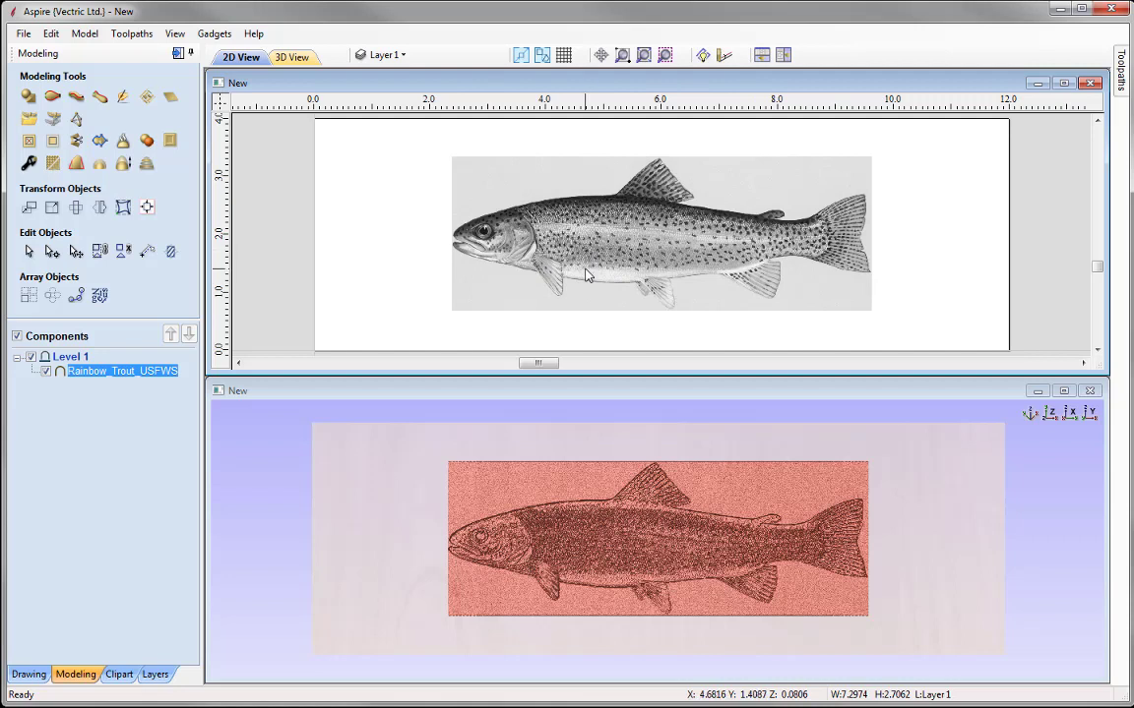
- Scale the trout component proportionally from its center to a height of 4 inches
left_click(53, 209)
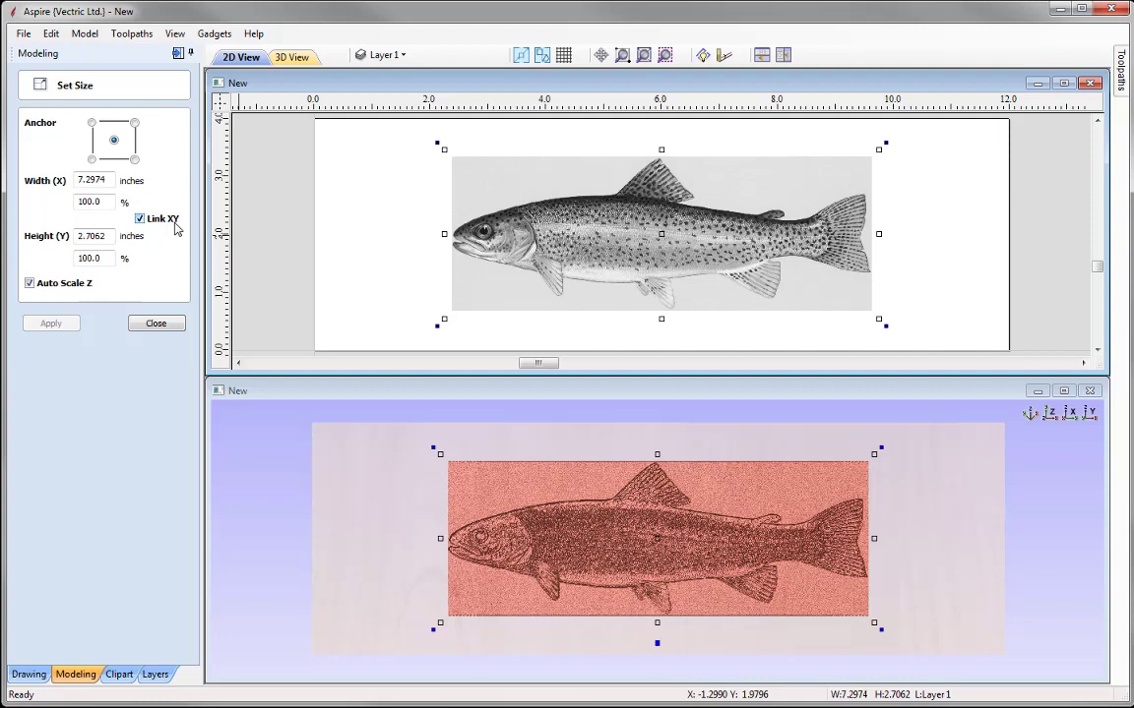
left_click_drag(102, 236, 27, 234)
type("4")
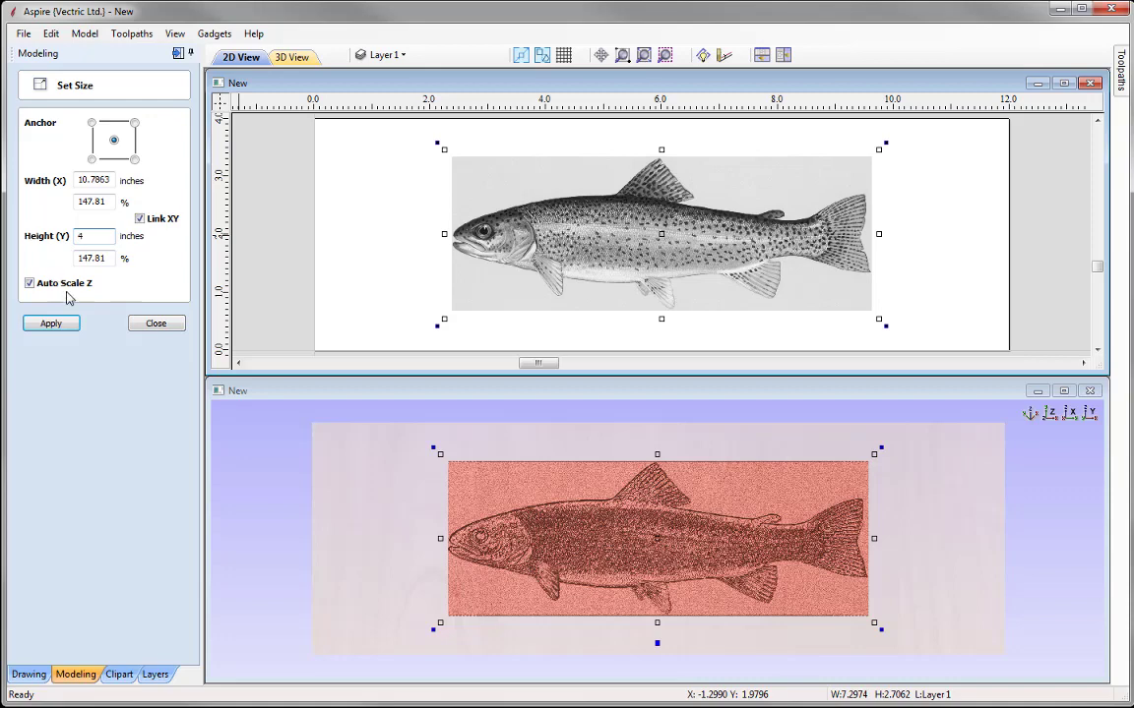
left_click(51, 324)
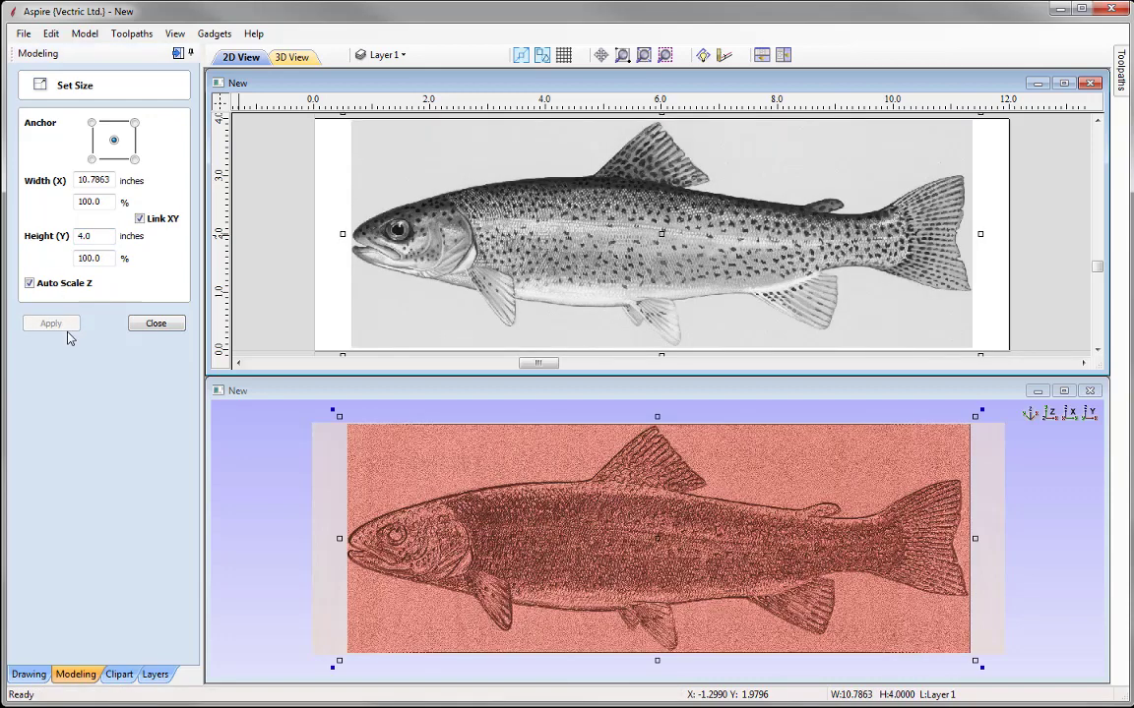
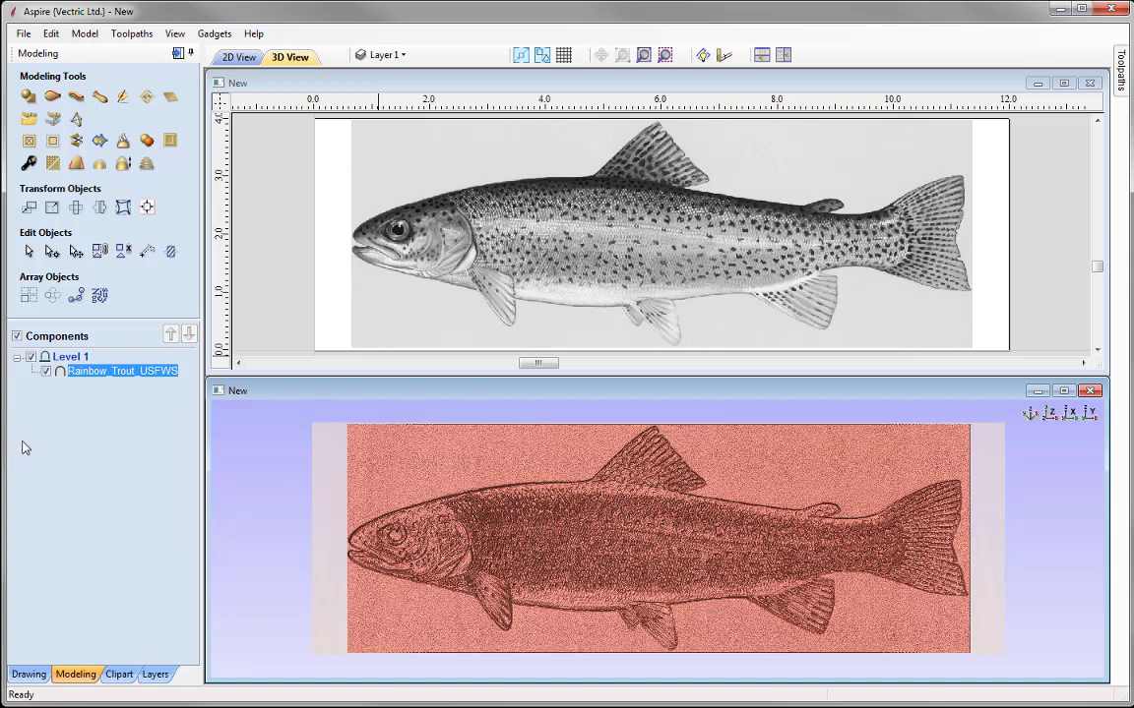
- Import the vectors from Trout-Vectors.eps into the job
left_click(23, 33)
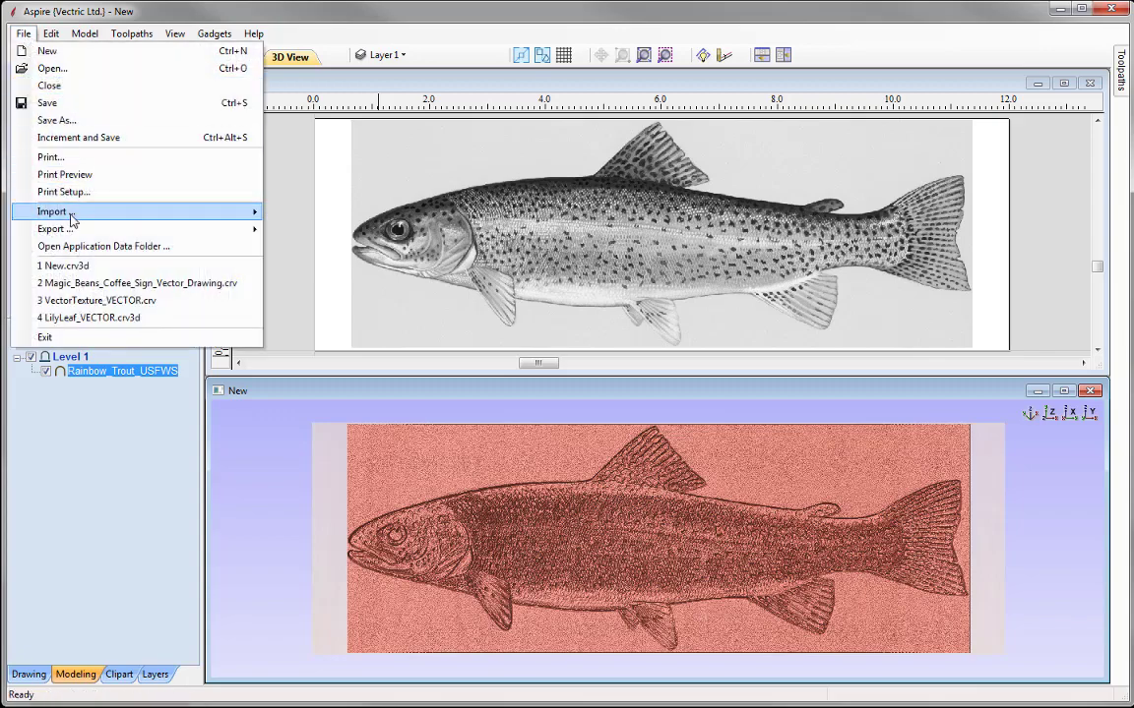
mouse_move(194, 214)
left_click(315, 214)
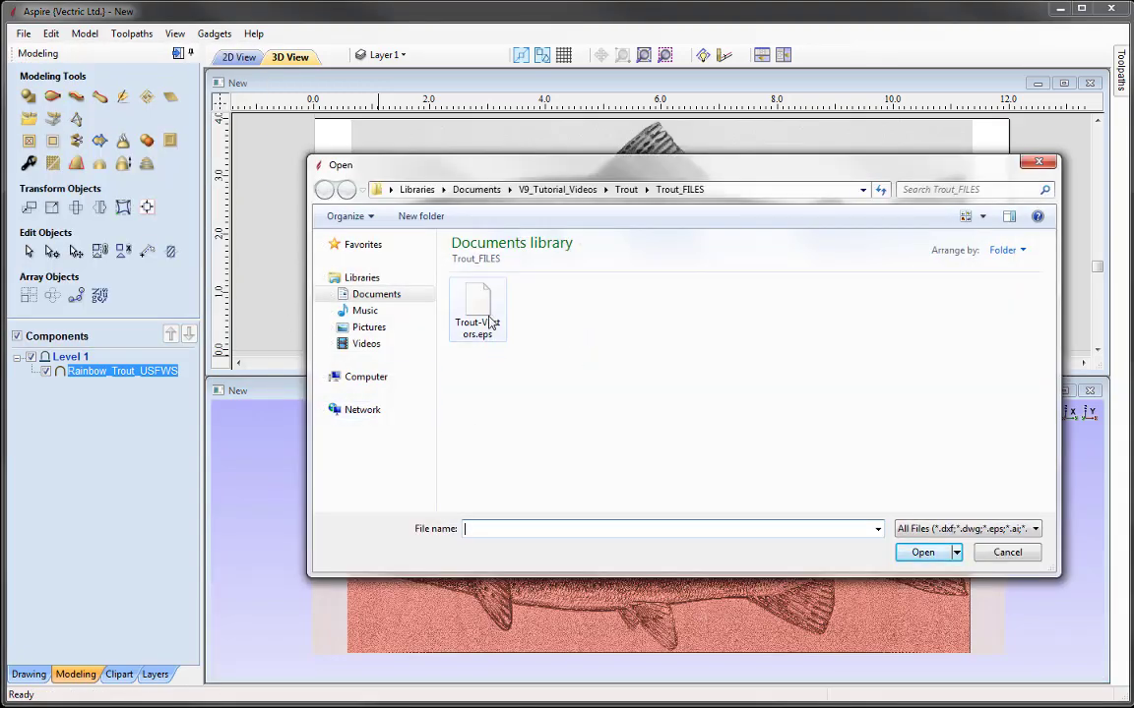
left_click(476, 313)
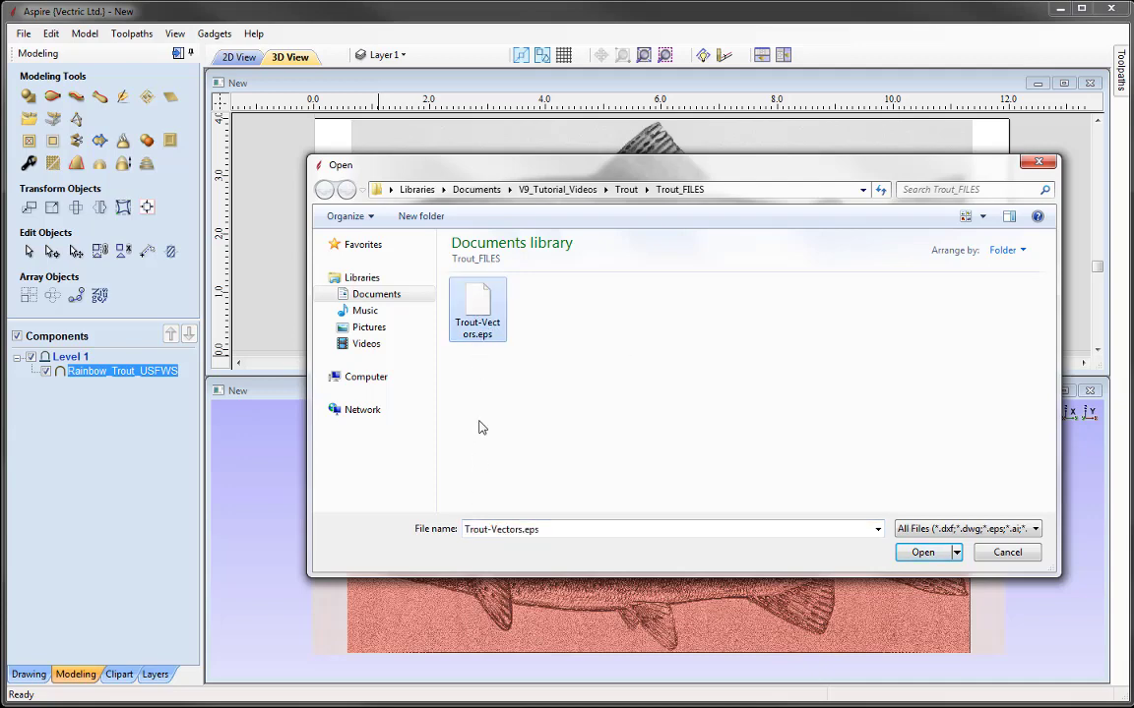
left_click(925, 554)
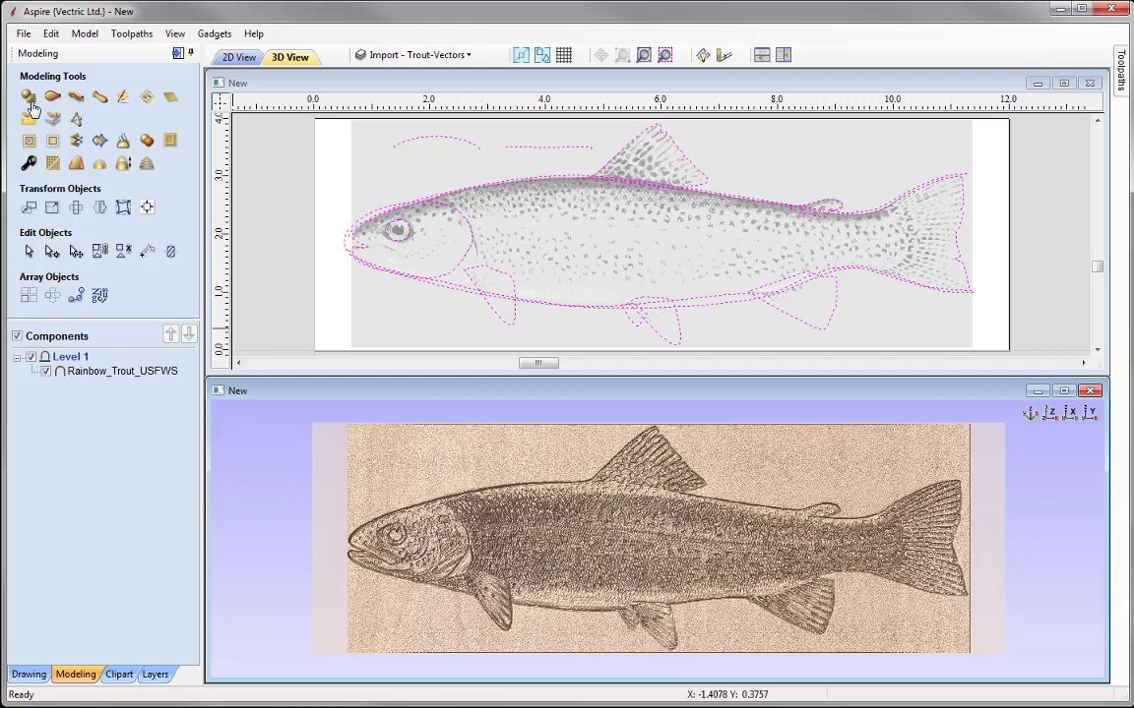
- Rename Layer 1 as Trout Texture
left_click(466, 56)
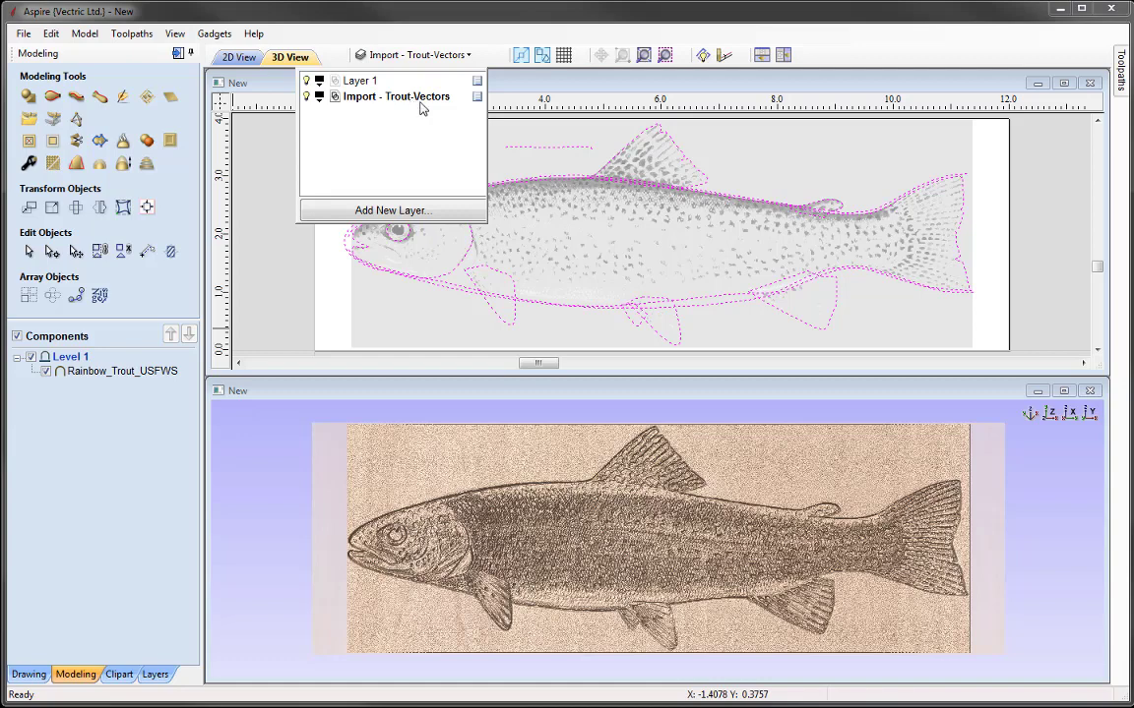
left_click(362, 82)
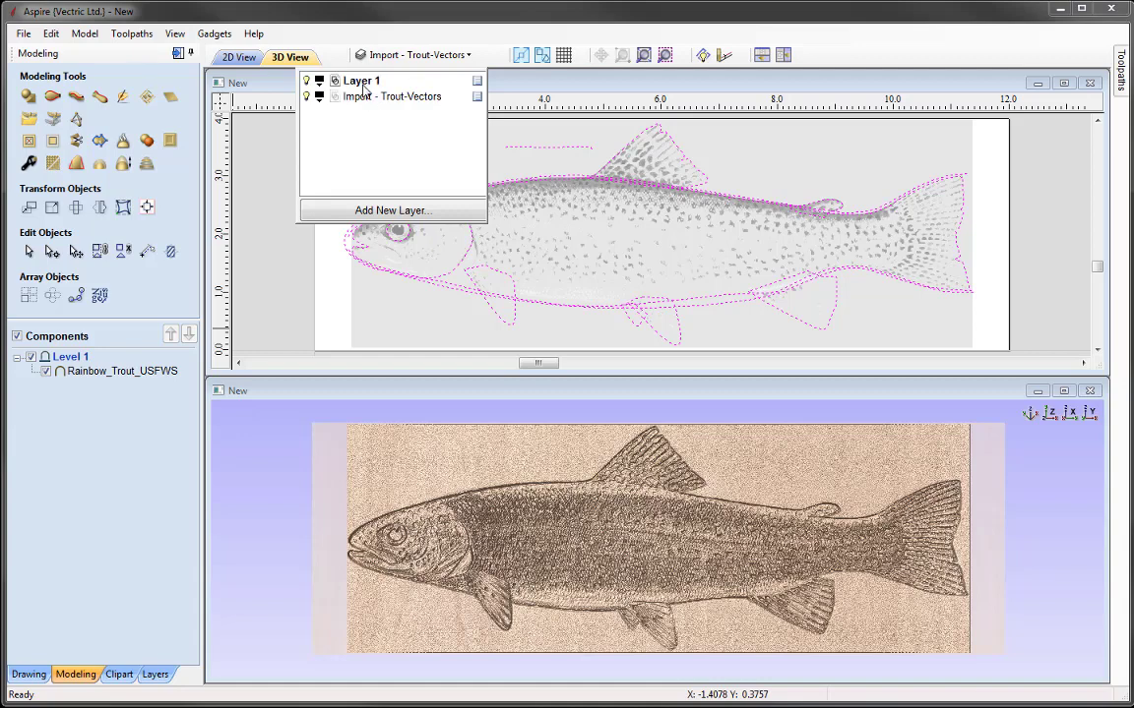
double_click(362, 83)
type("Trout Texture")
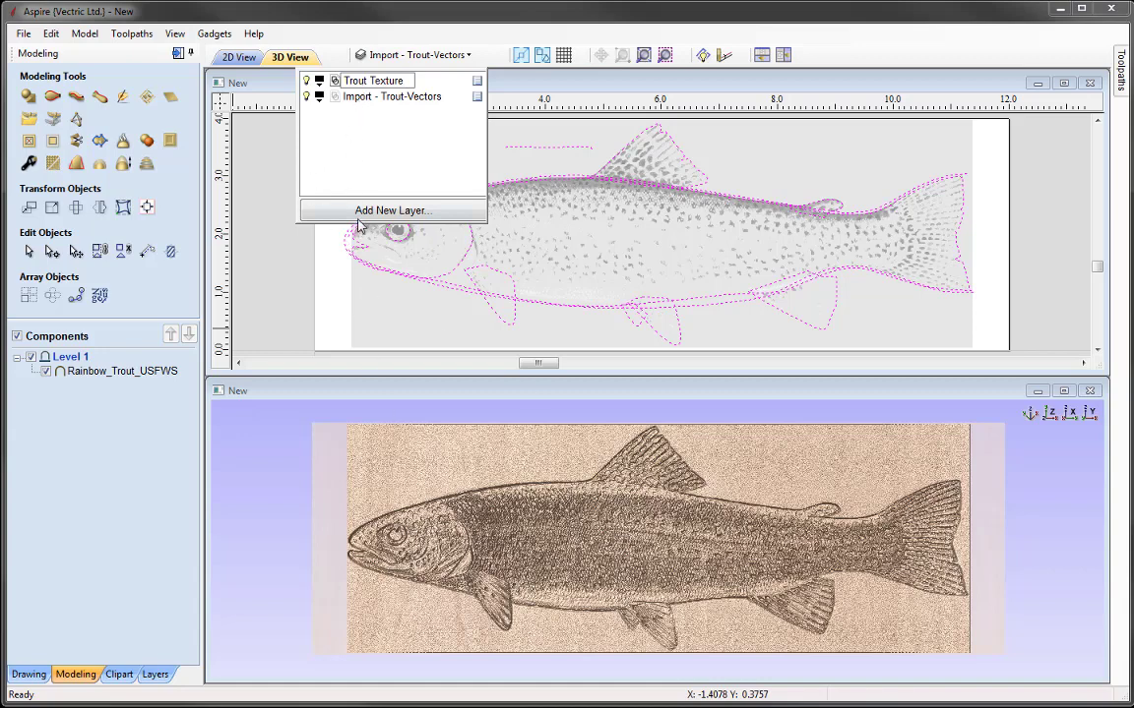
- Rename the Import - Trout-Vectors layer as Outline Vectors
left_click(363, 98)
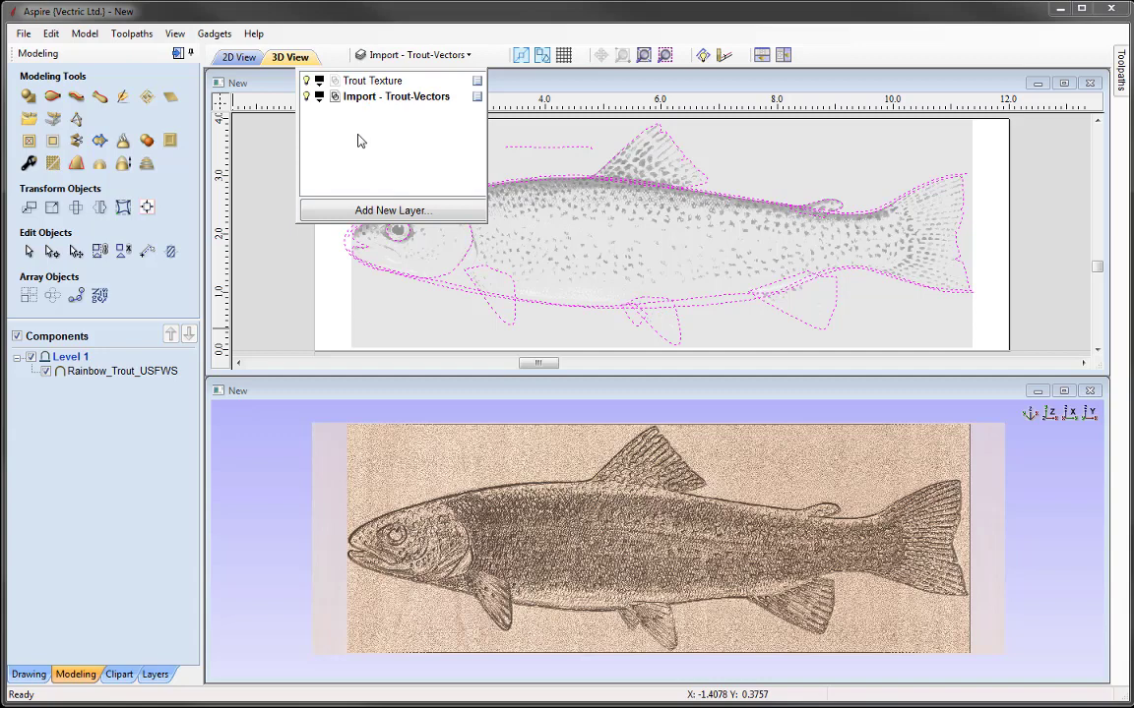
double_click(364, 97)
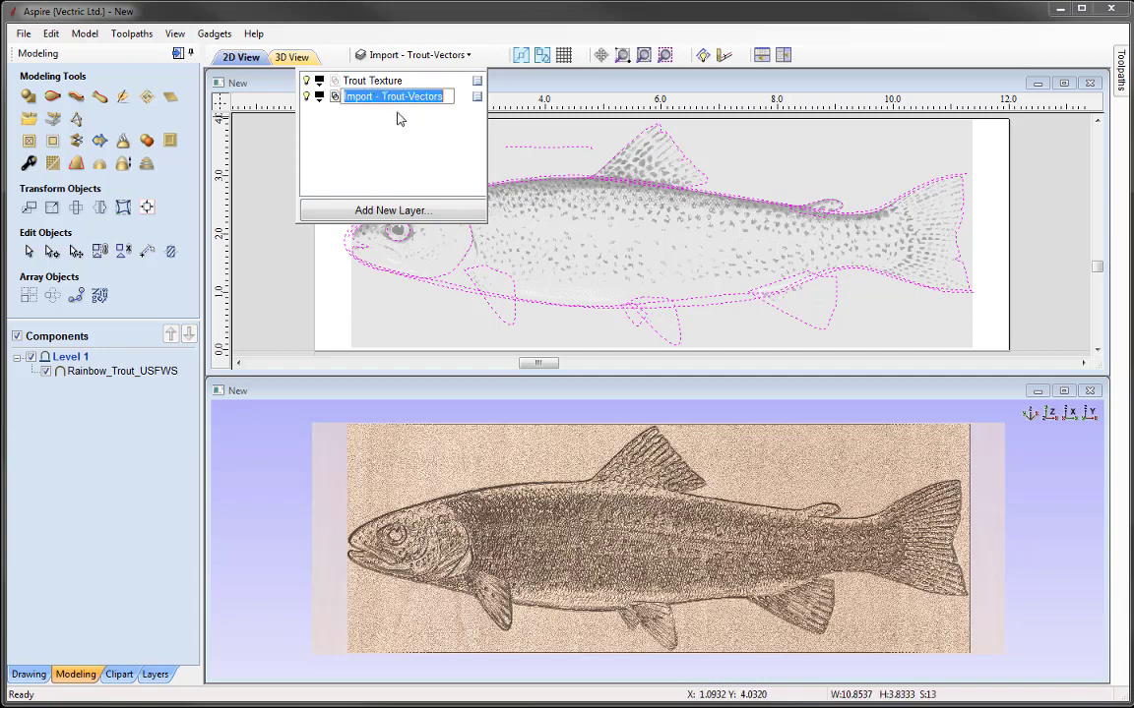
left_click_drag(409, 96, 327, 116)
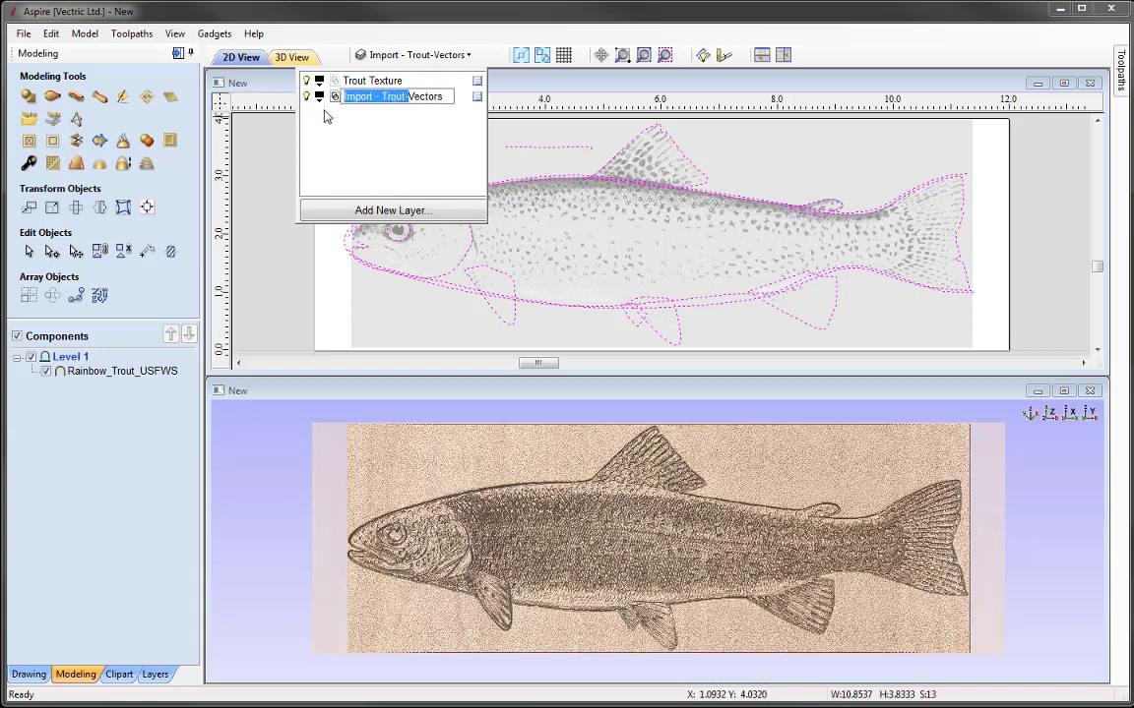
key("Delete")
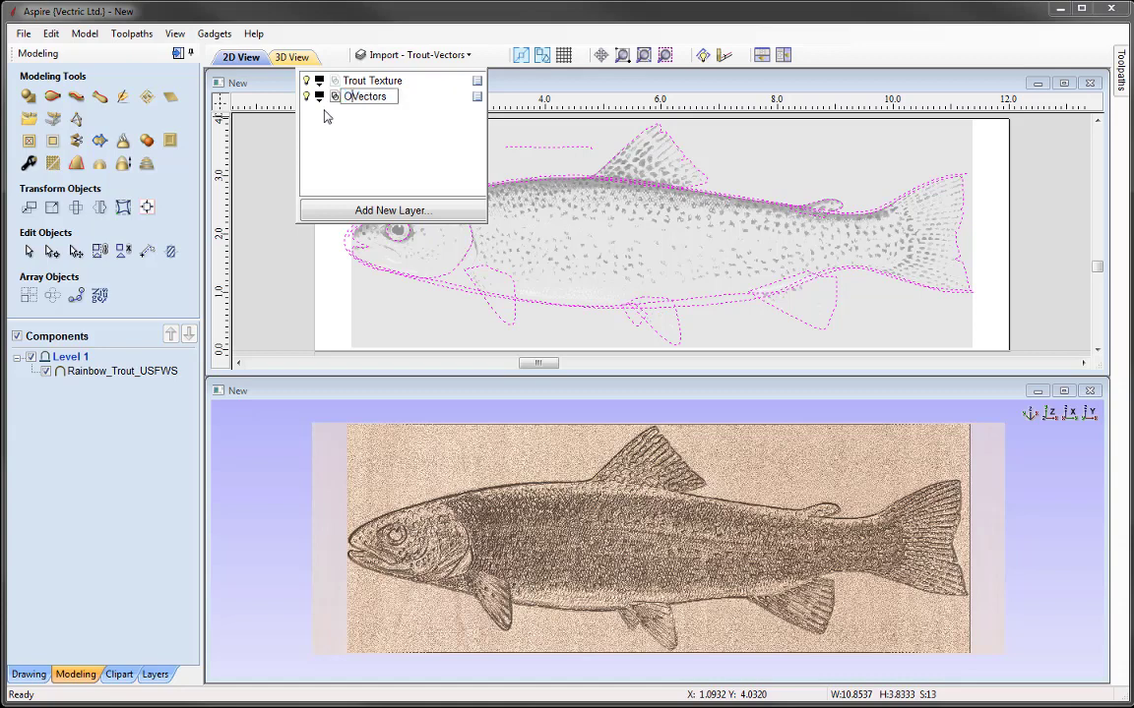
type("Outline")
key("Return")
left_click(247, 162)
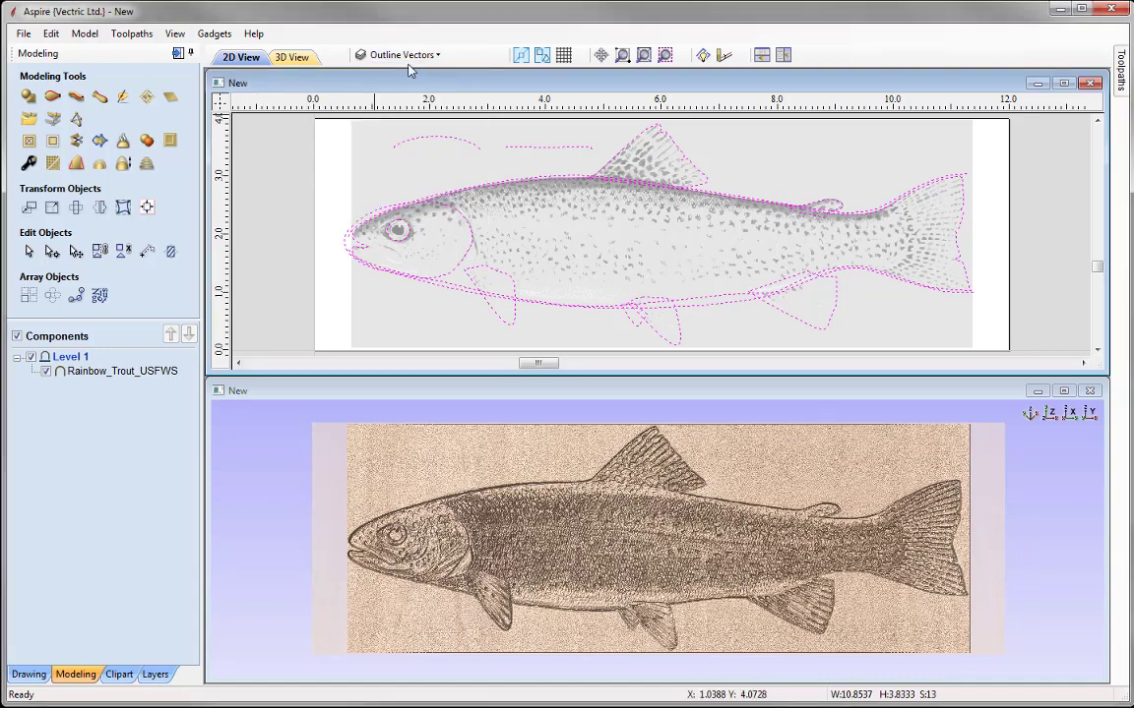
- Move the two open body rails and the two short profile curves above the trout to a new hidden layer named Two Rail Sweep
left_click(301, 244)
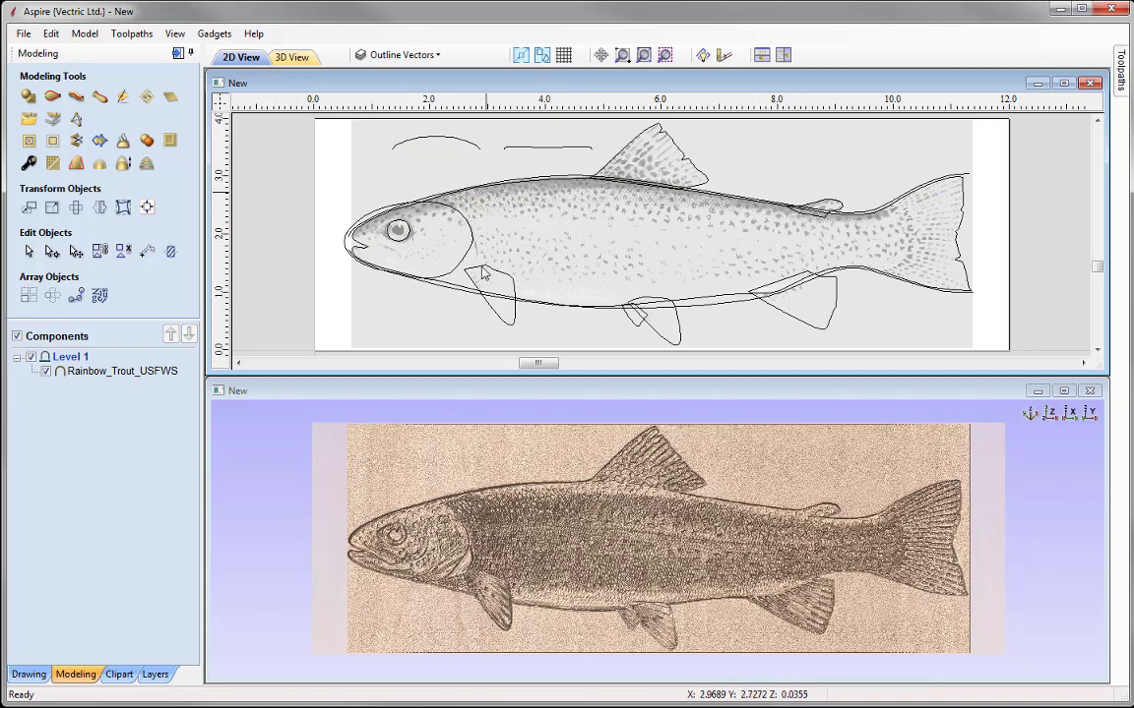
scroll(345, 253, "up", 5)
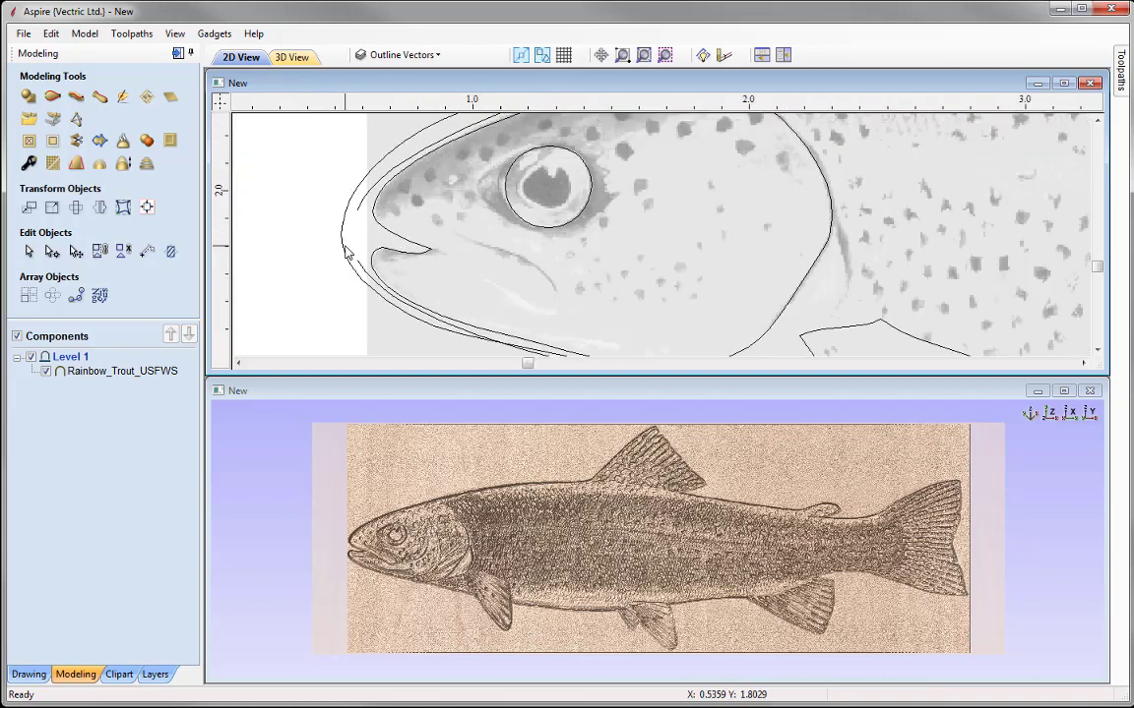
scroll(345, 261, "up", 2)
left_click(347, 295)
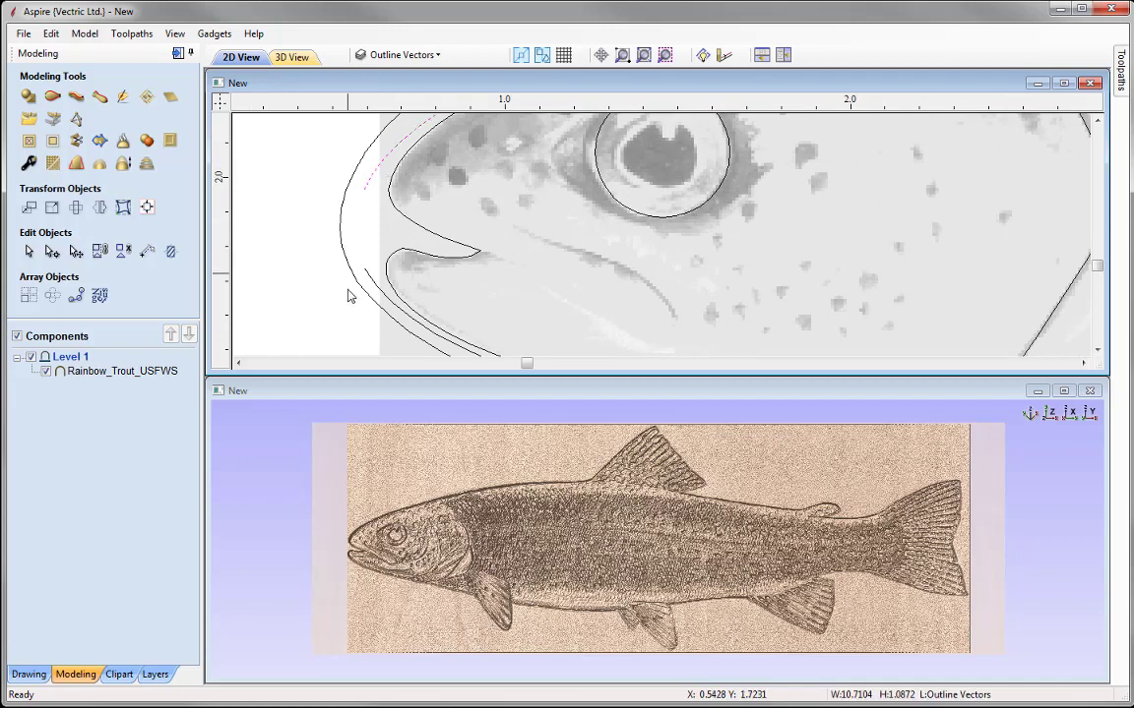
left_click(371, 282, "shift")
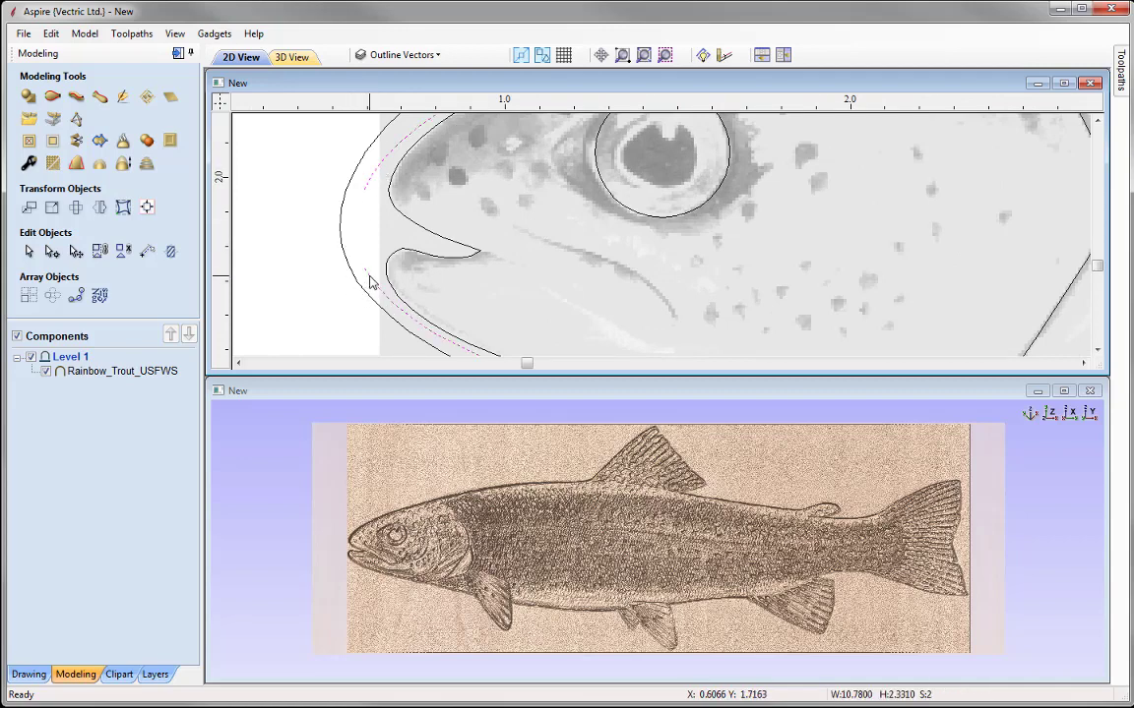
scroll(360, 218, "down", 4)
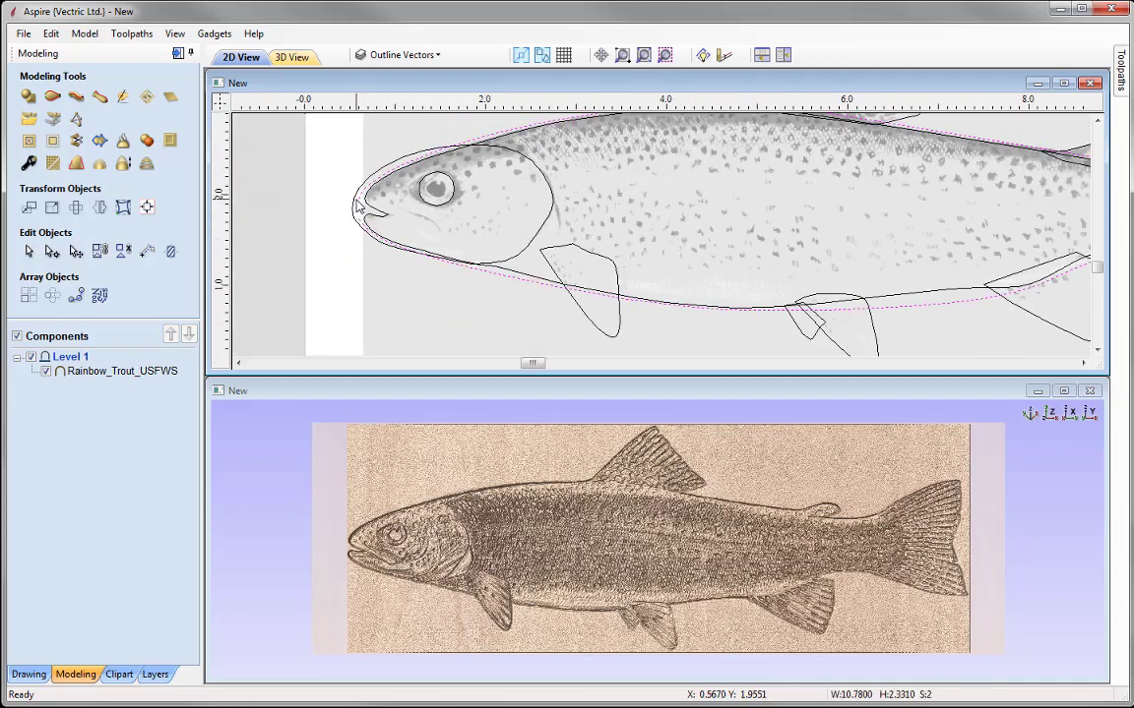
scroll(360, 207, "down", 4)
scroll(324, 143, "up", 1)
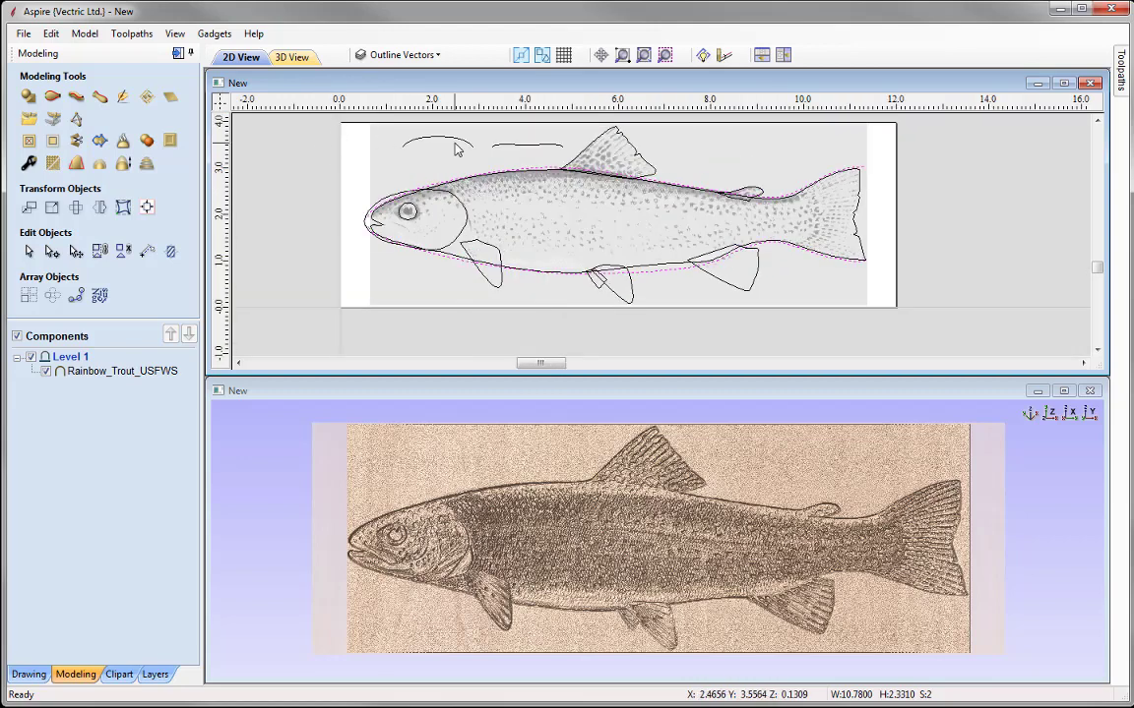
left_click(414, 138, "shift")
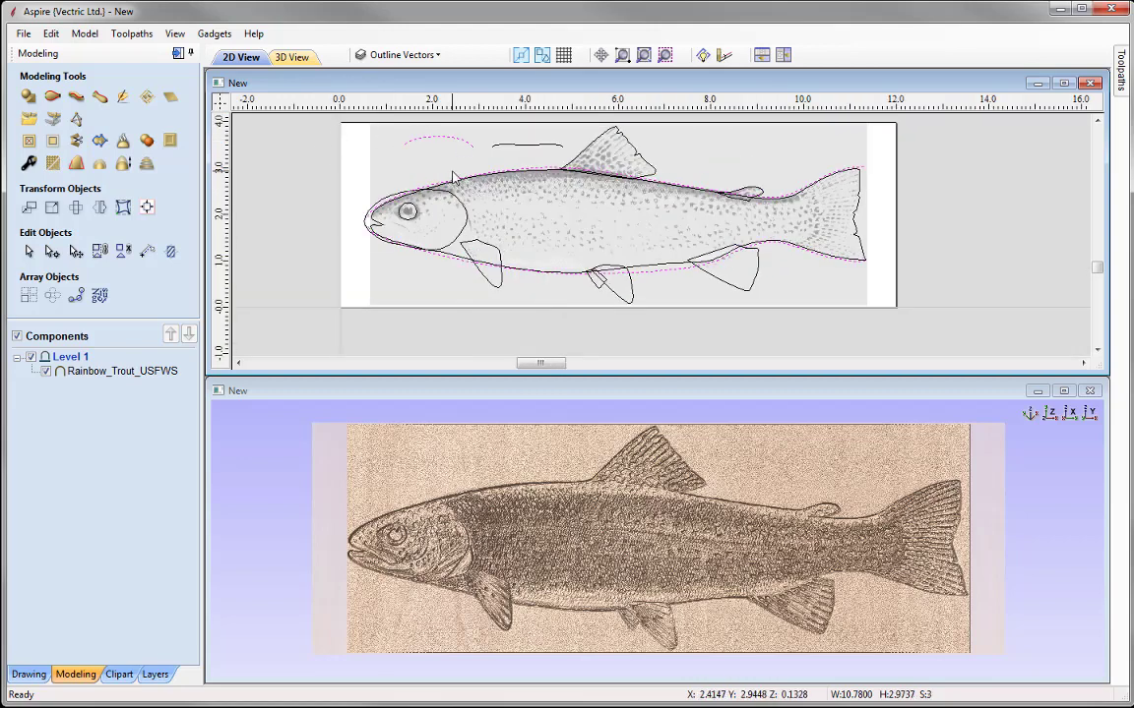
left_click(518, 151, "shift")
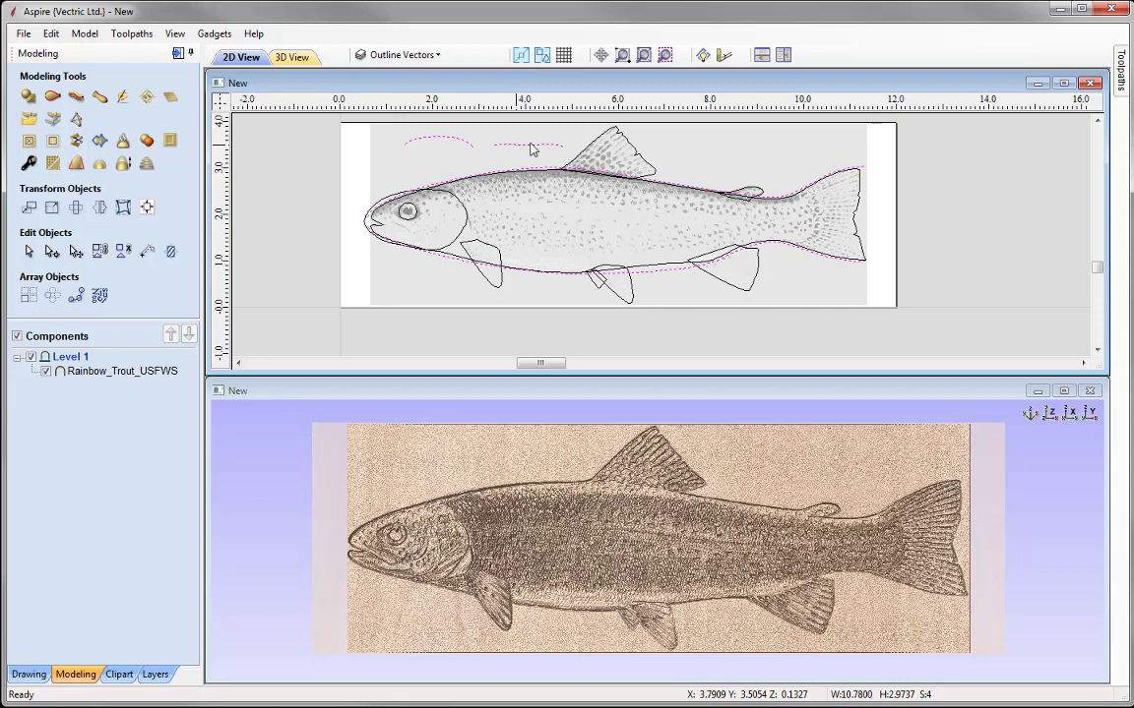
right_click(461, 145)
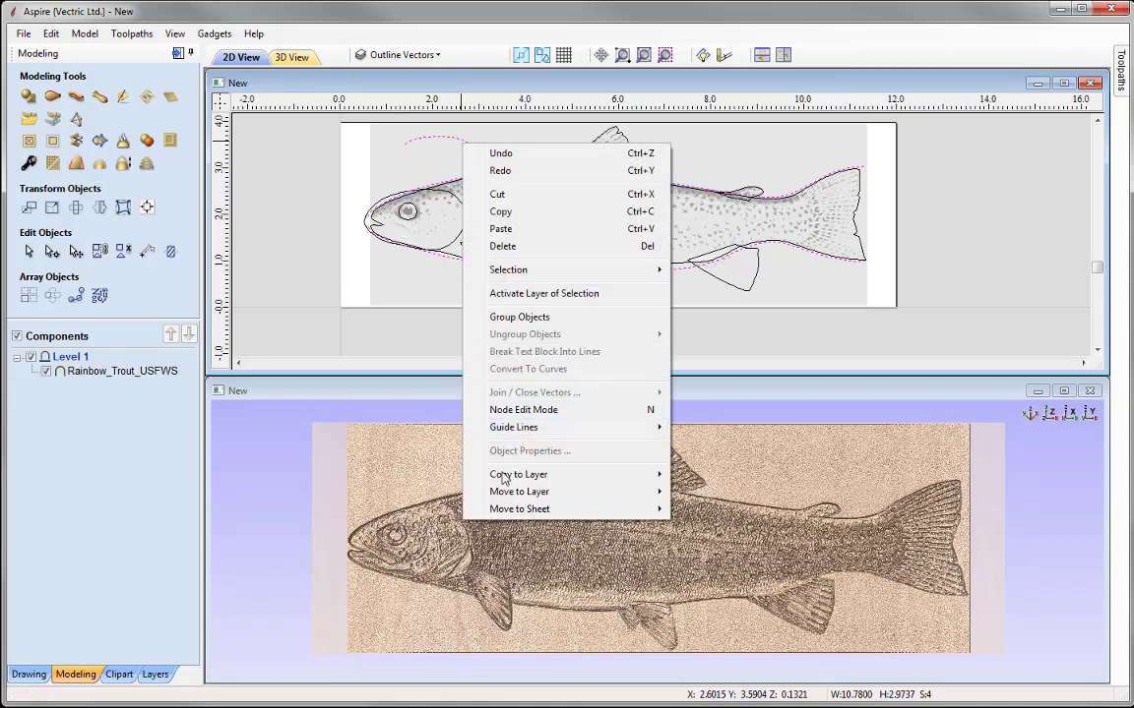
mouse_move(551, 494)
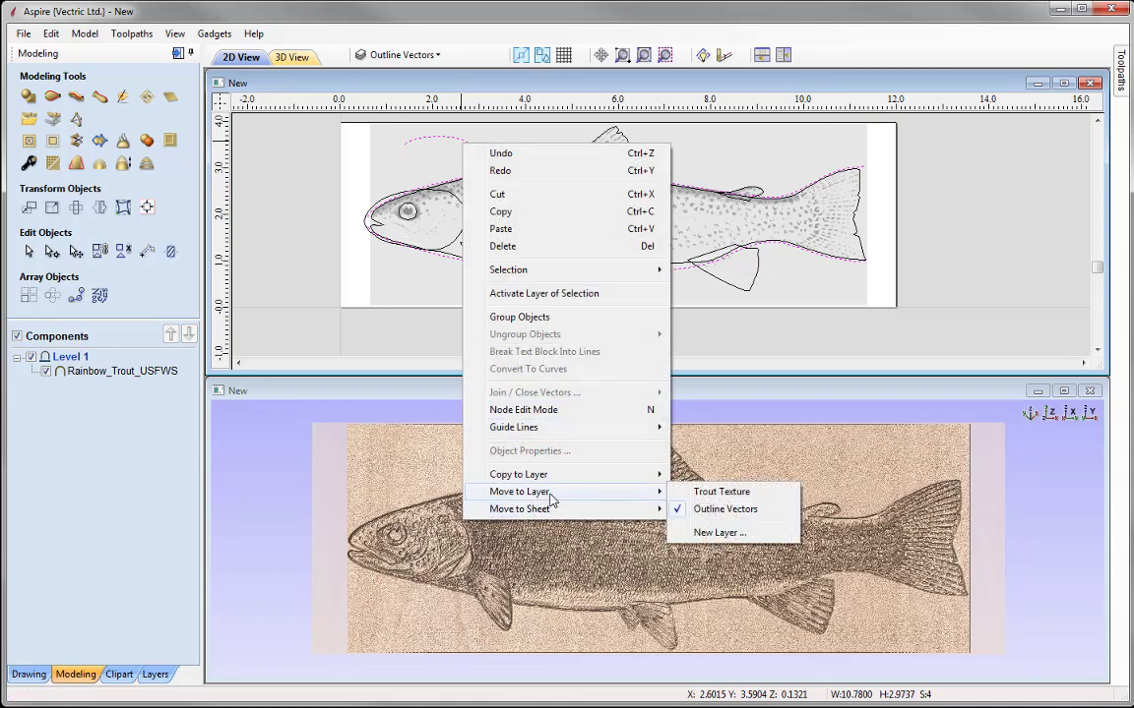
left_click(719, 533)
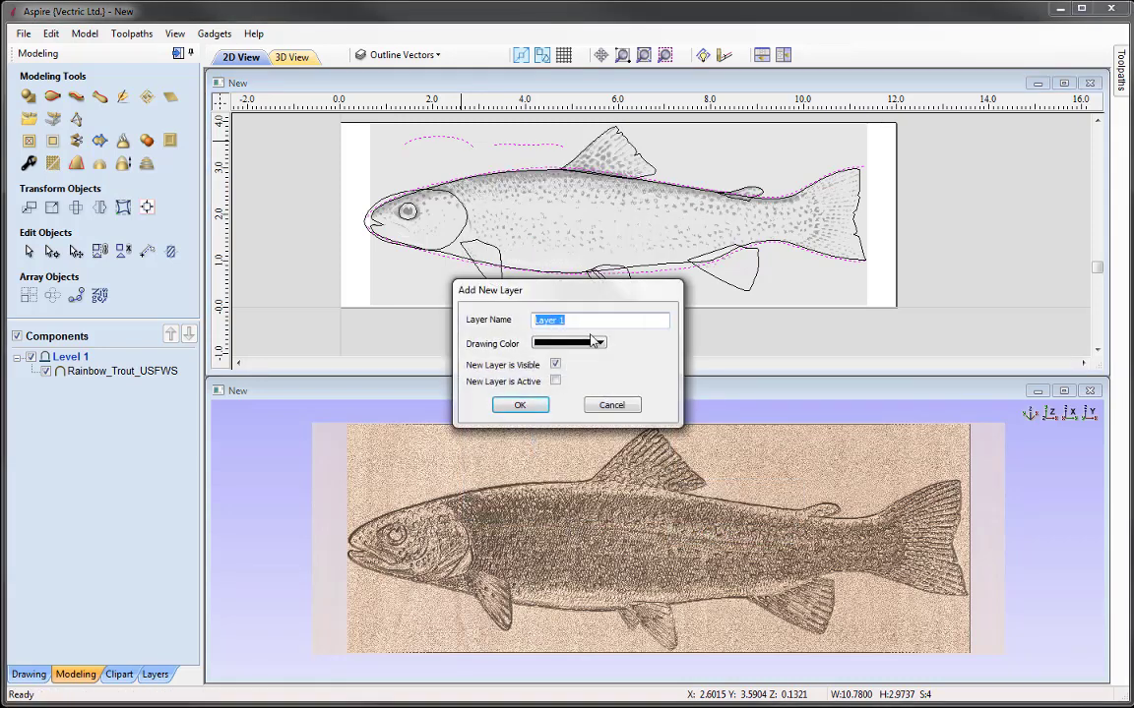
type("Two Rail Sweep")
left_click(555, 364)
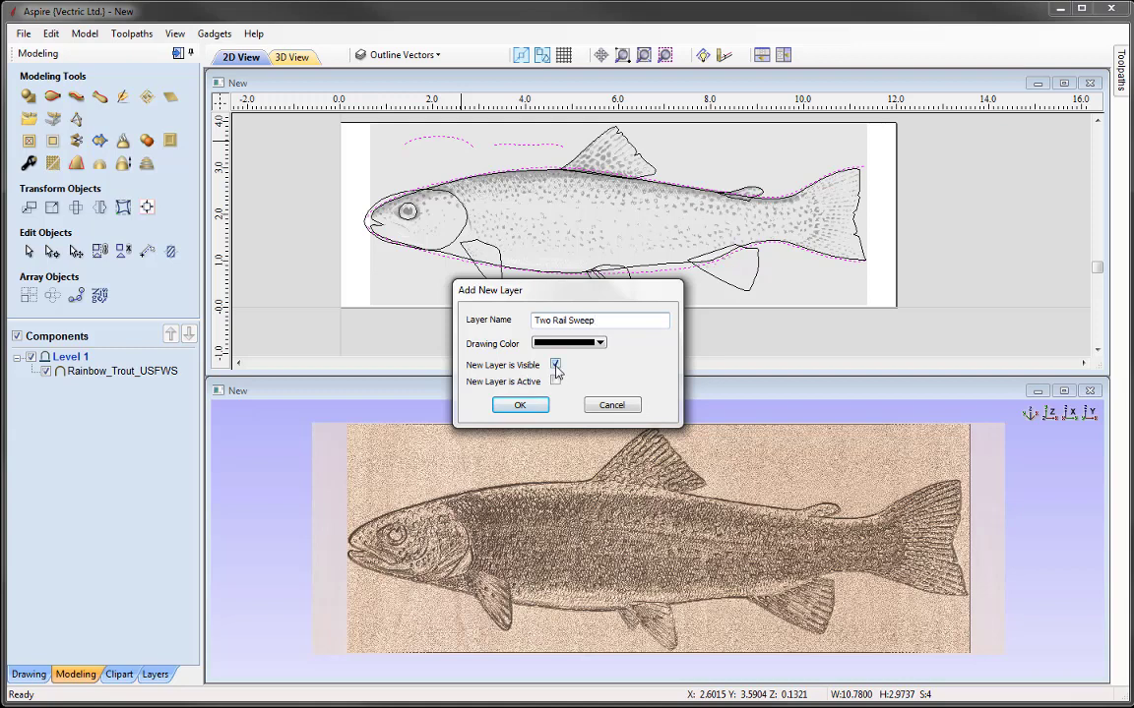
left_click(525, 407)
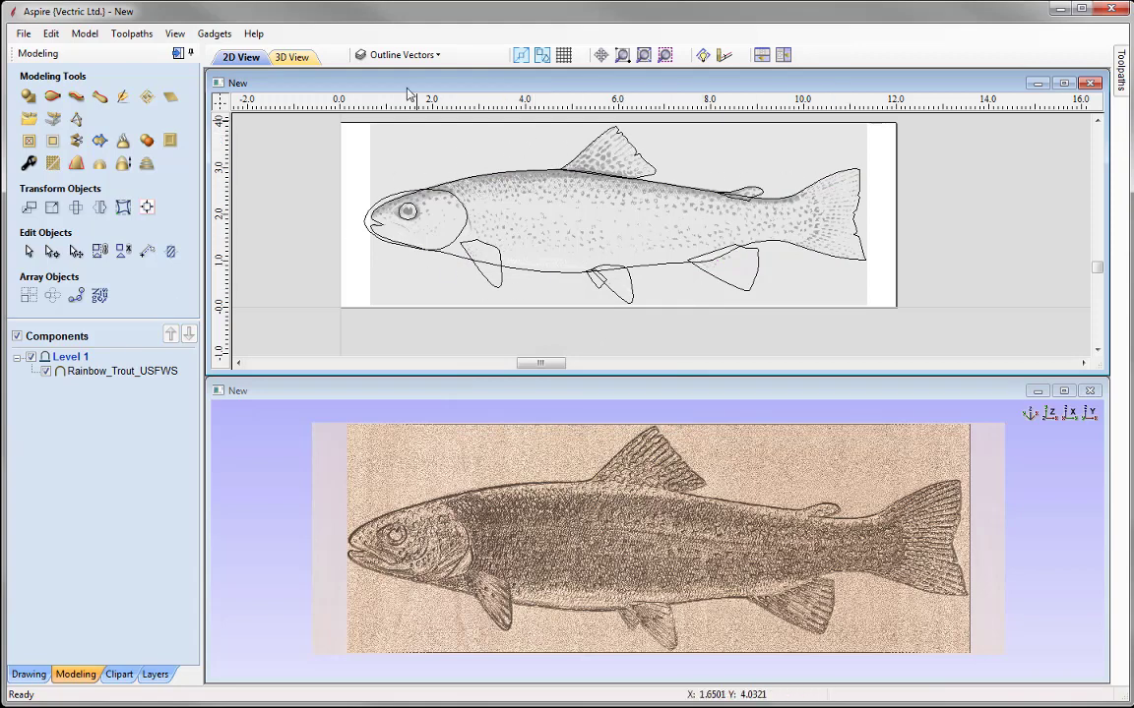
- Check the contents of the Two Rail Sweep layer by briefly showing it and hiding it again
left_click(430, 56)
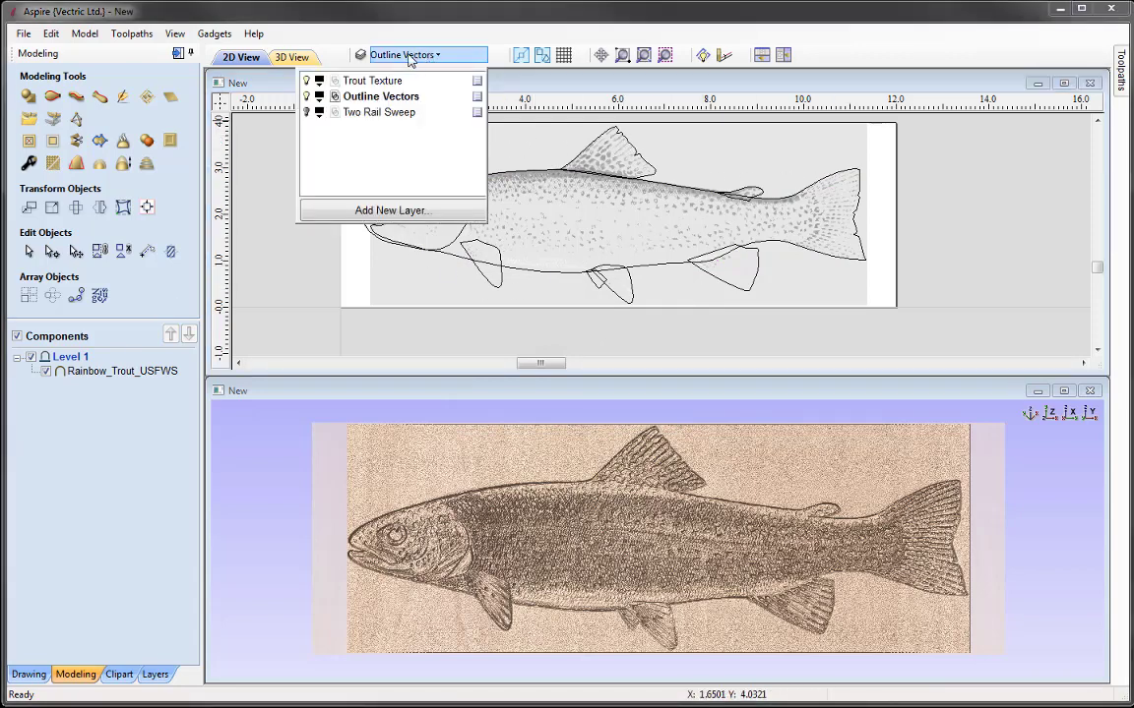
left_click(306, 112)
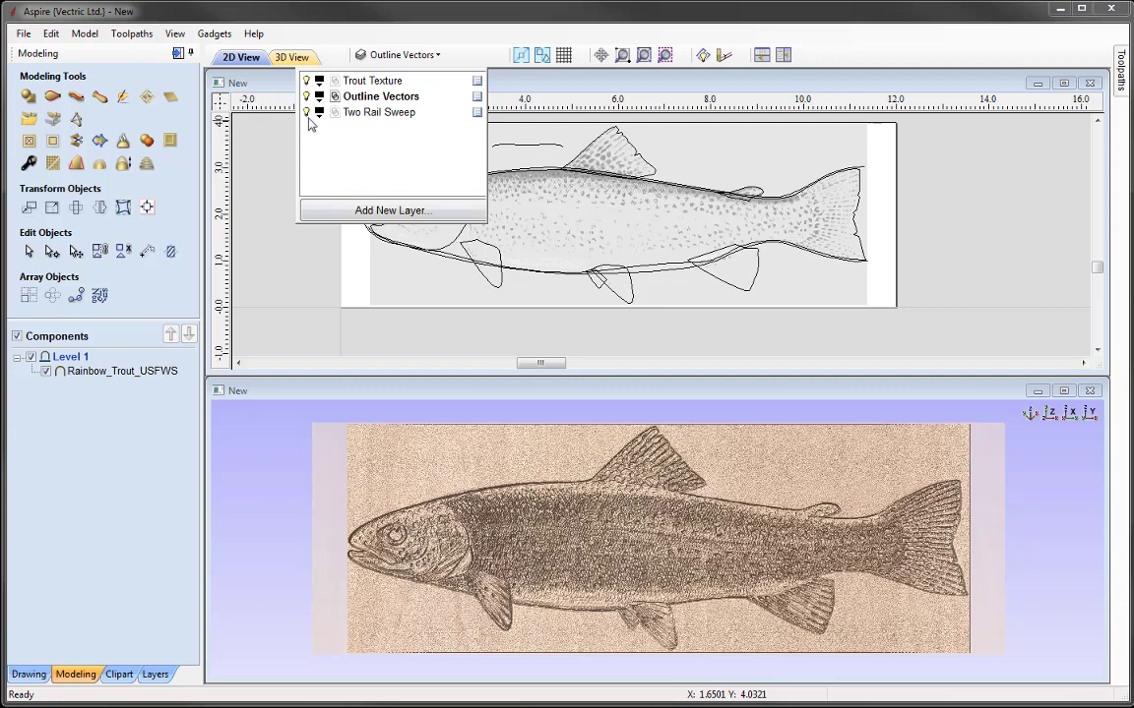
left_click(306, 112)
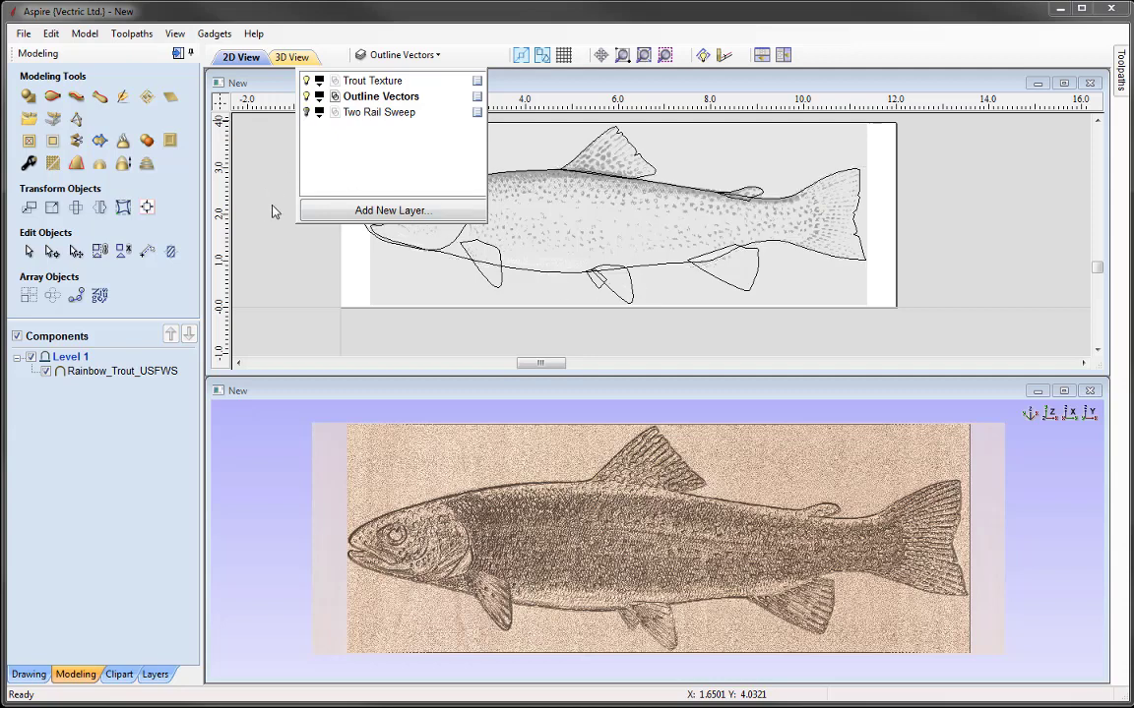
left_click(273, 209)
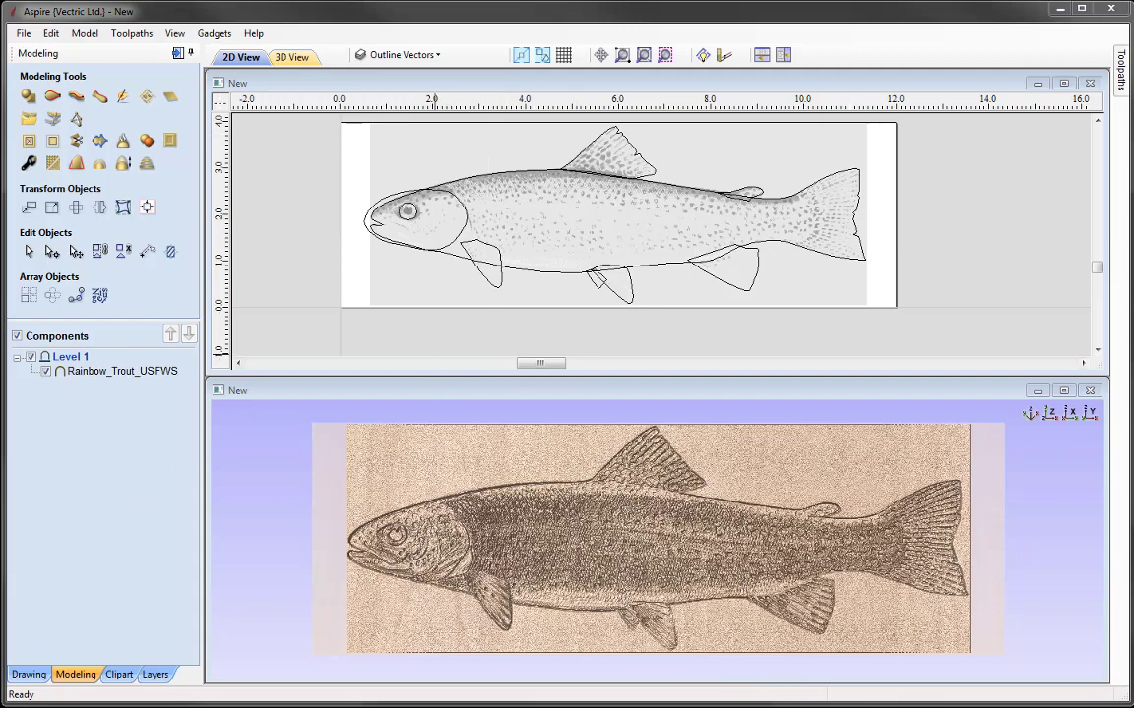
- Show only the Trout Texture layer as the active layer and select the trout component
left_click(155, 675)
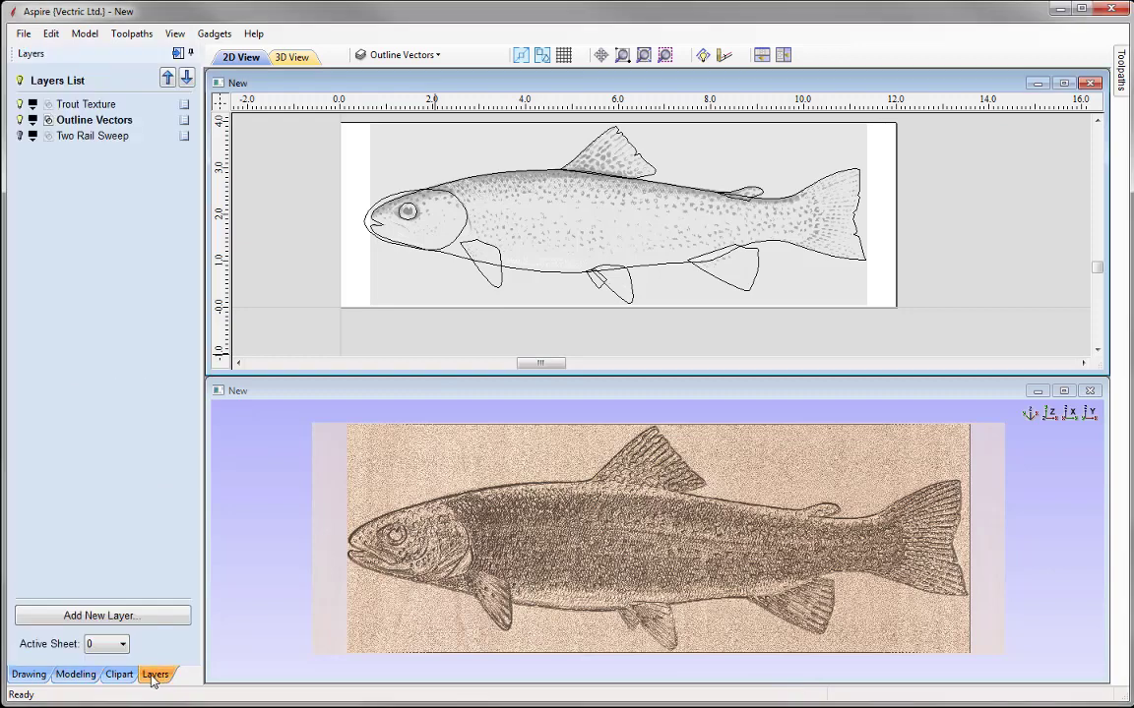
left_click(20, 136)
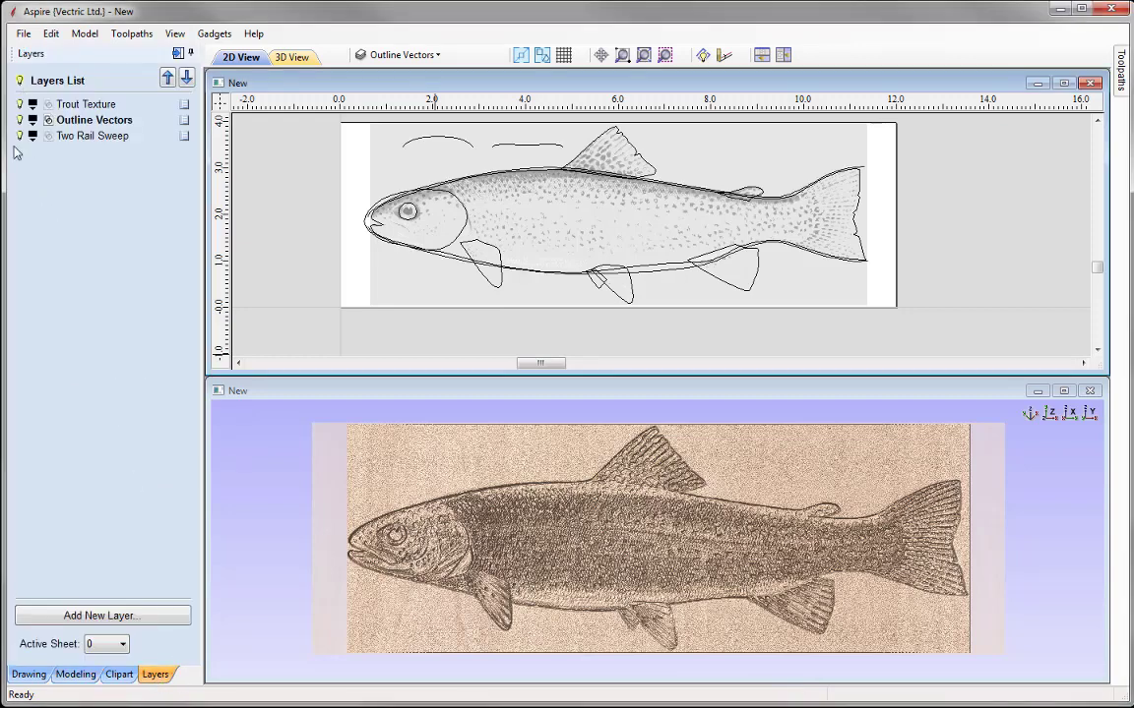
left_click(20, 79)
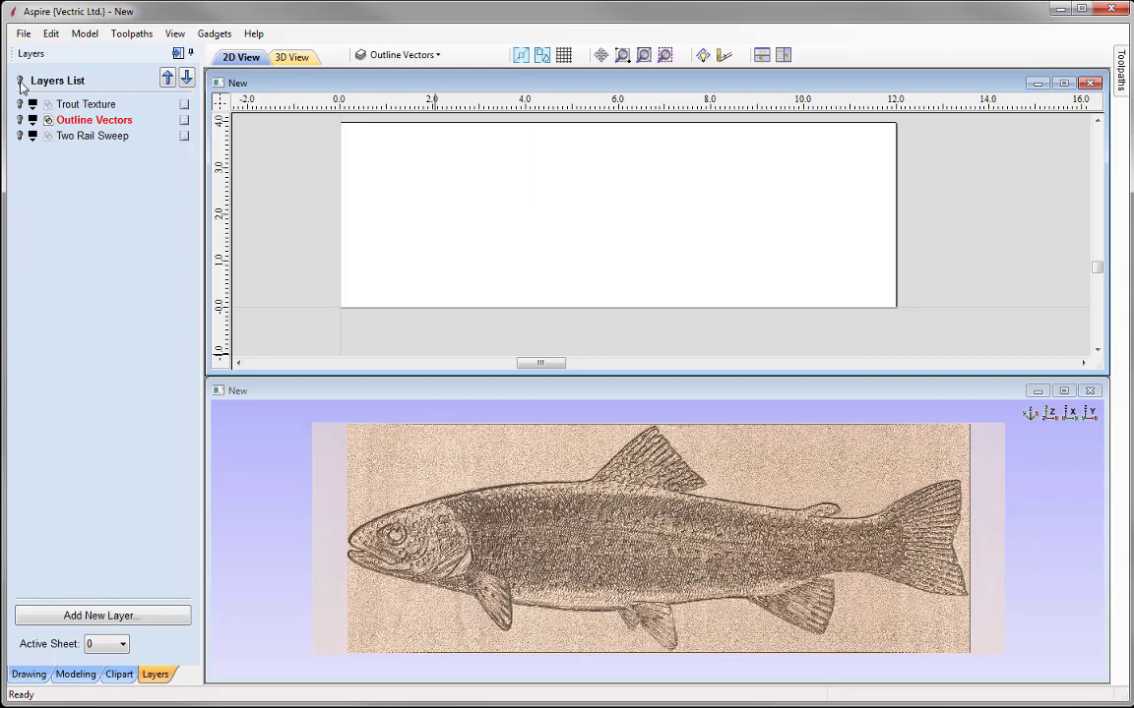
left_click(20, 105)
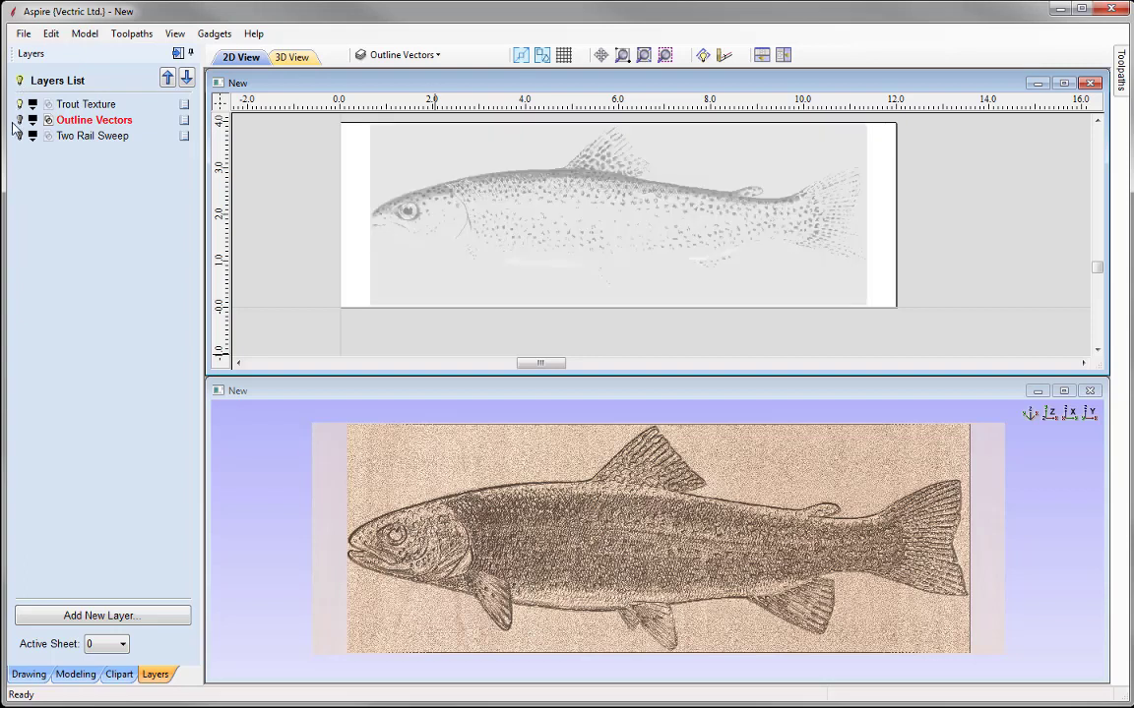
left_click(71, 108)
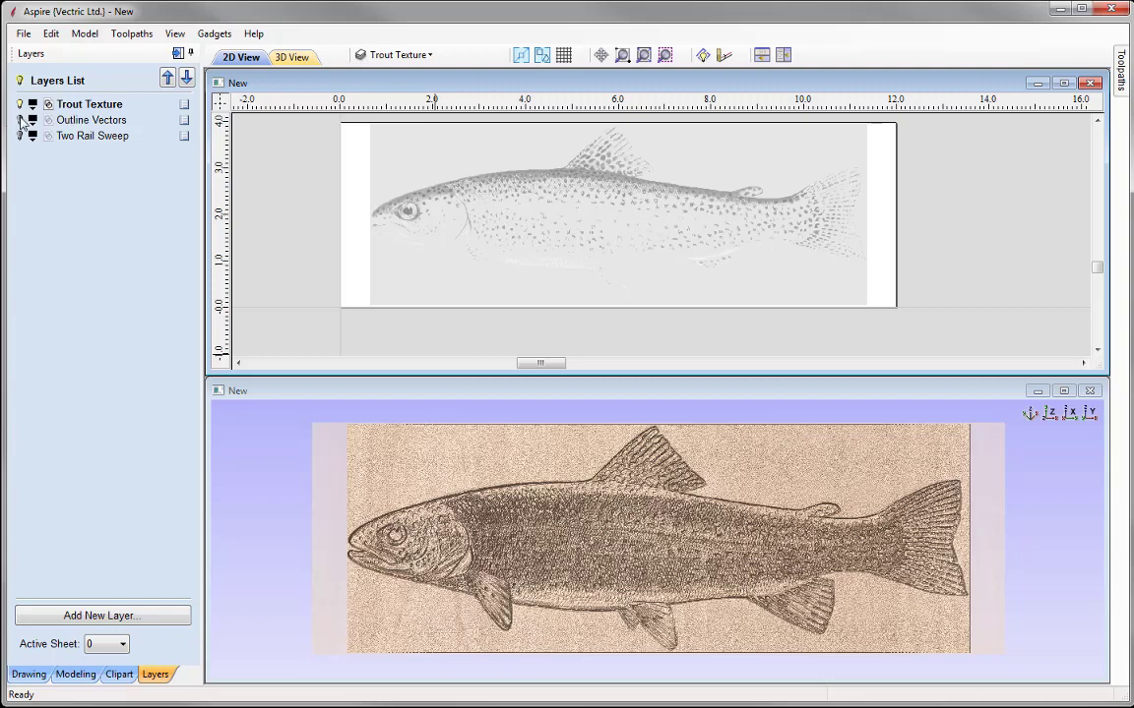
left_click(492, 250)
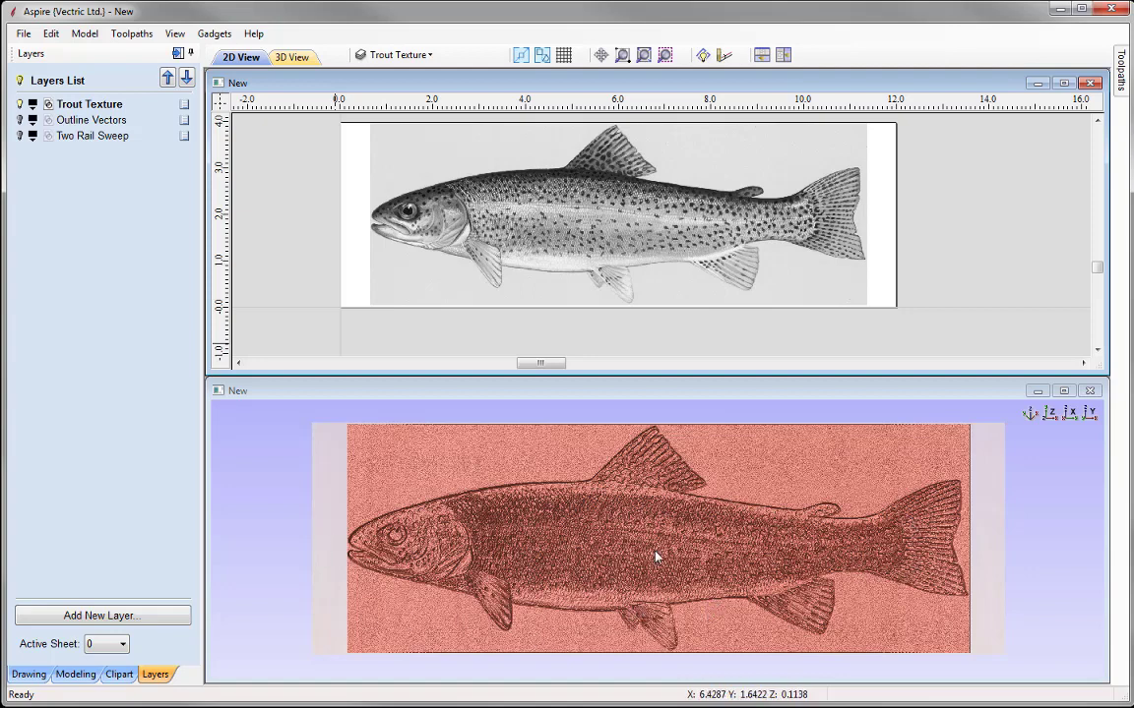
- Show only the Outline Vectors layer as the active layer and check which vector forms the body outline
left_click(18, 104)
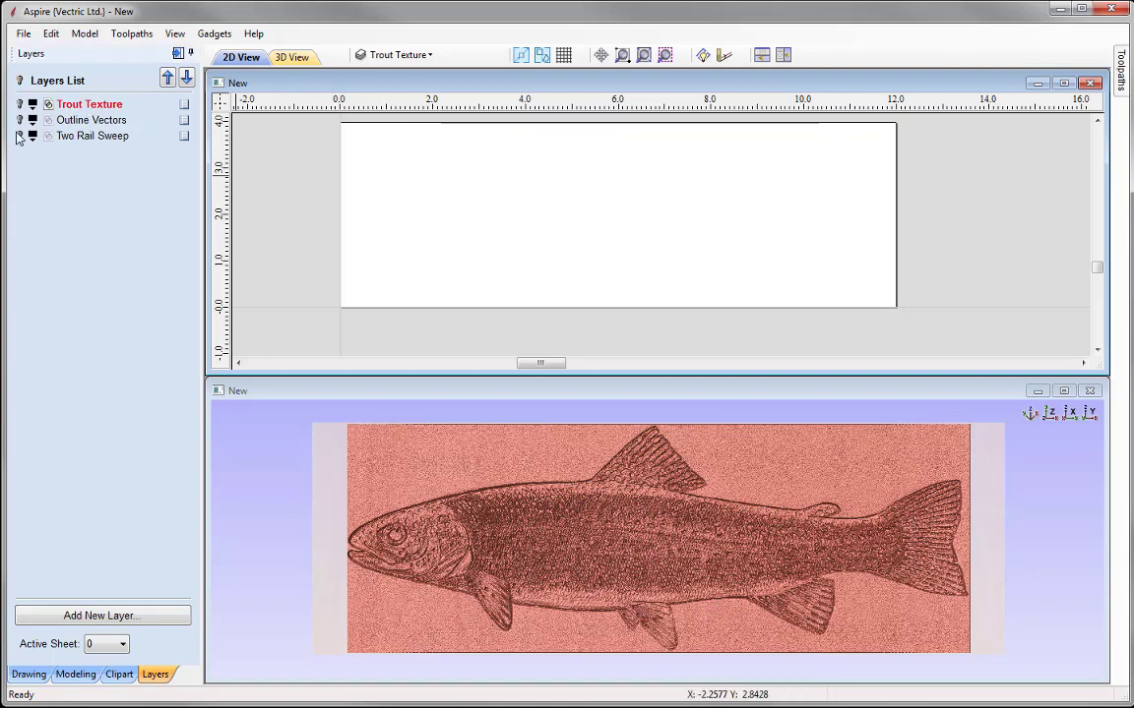
left_click(20, 120)
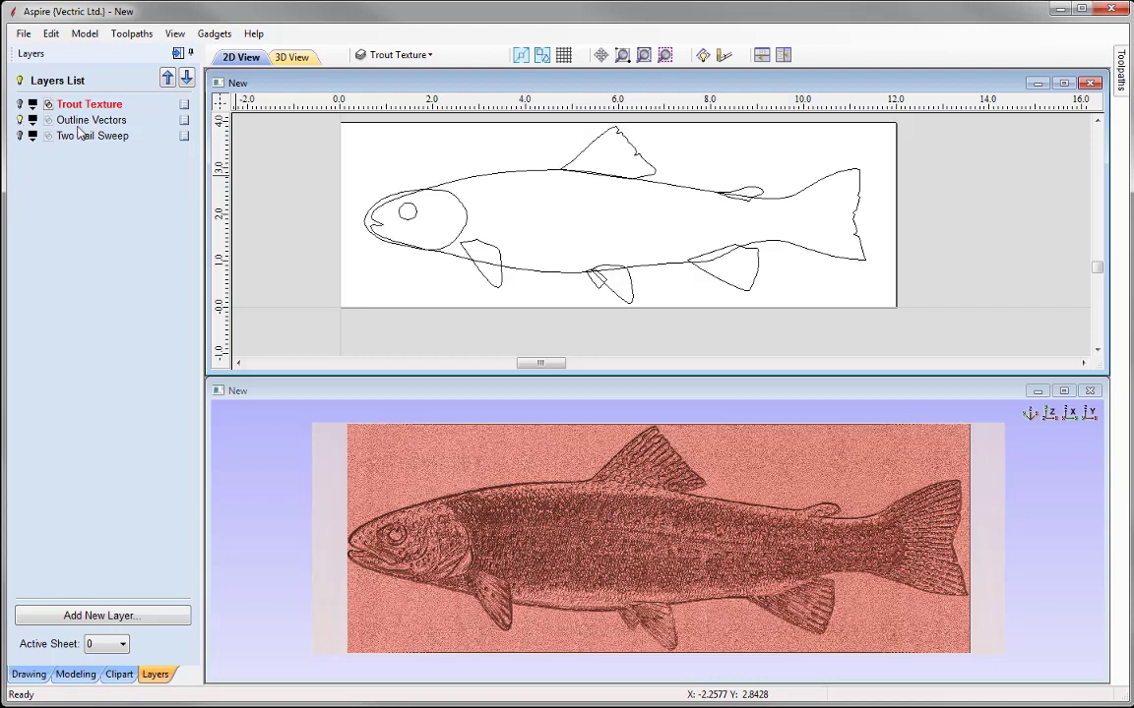
left_click(86, 120)
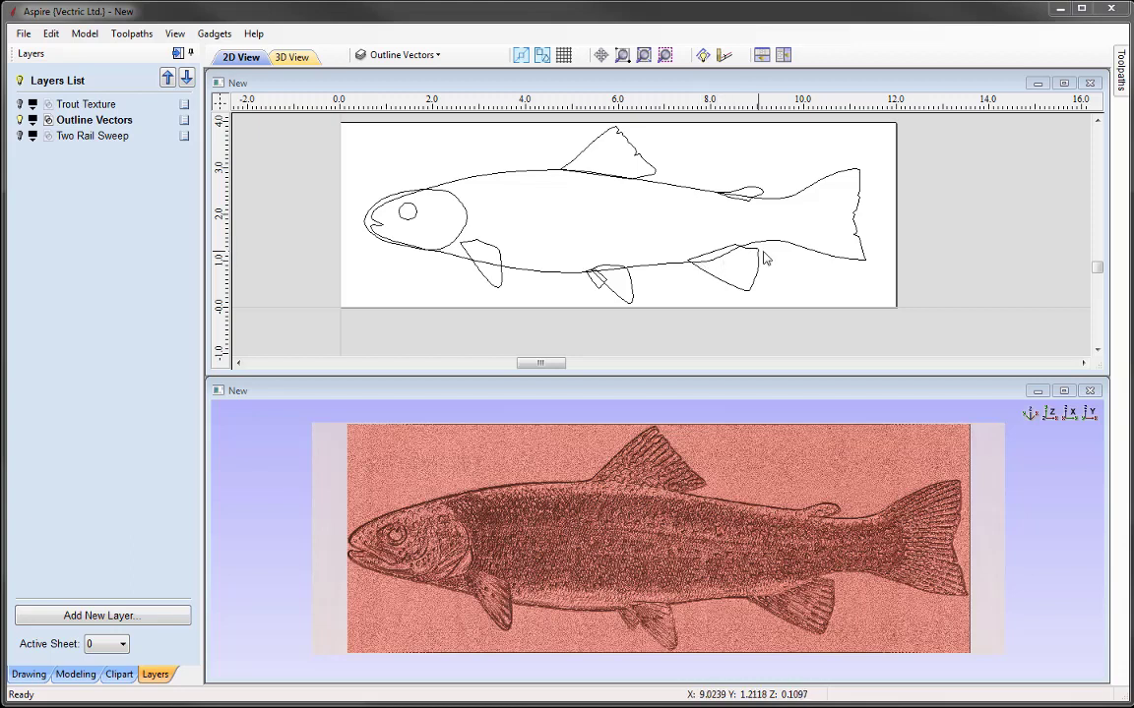
left_click(861, 253)
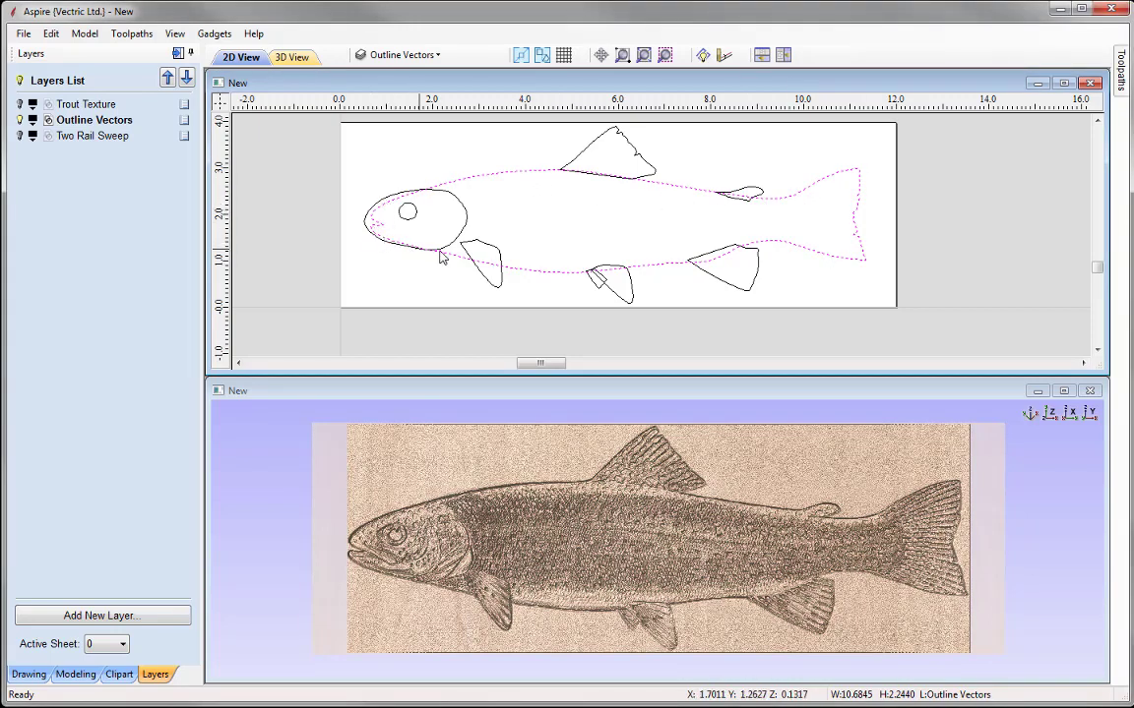
left_click(866, 211)
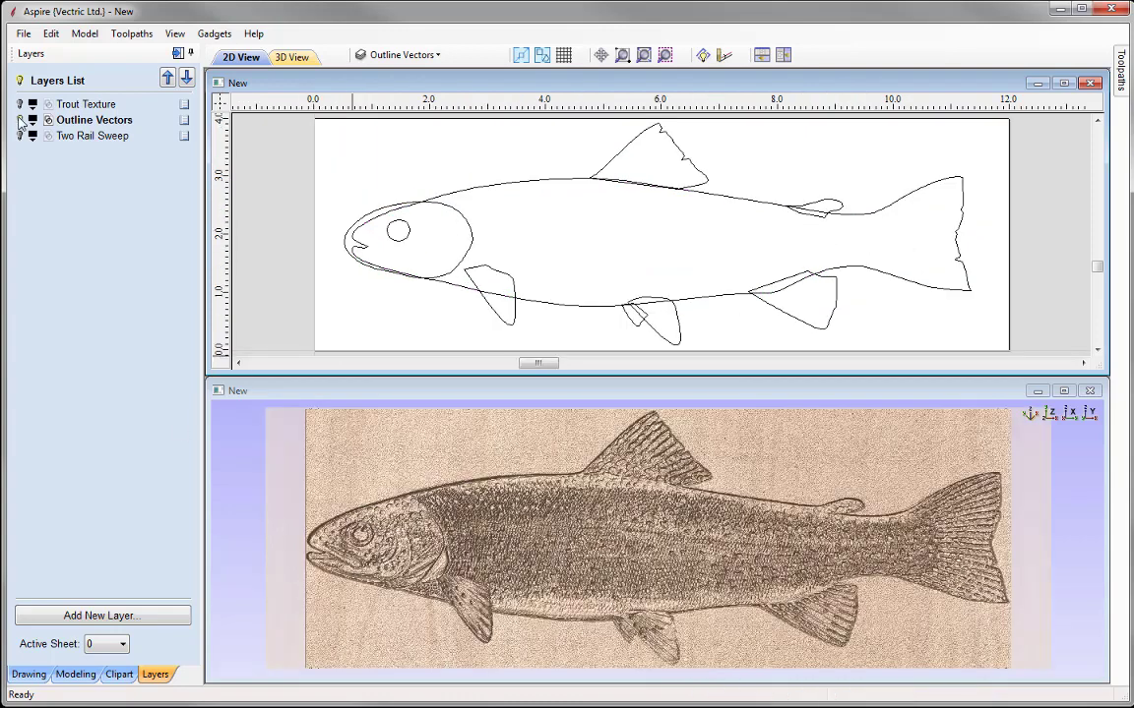
- Show only the Two Rail Sweep layer as the active layer and select the lower body rail
left_click(19, 118)
left_click(19, 136)
left_click(78, 137)
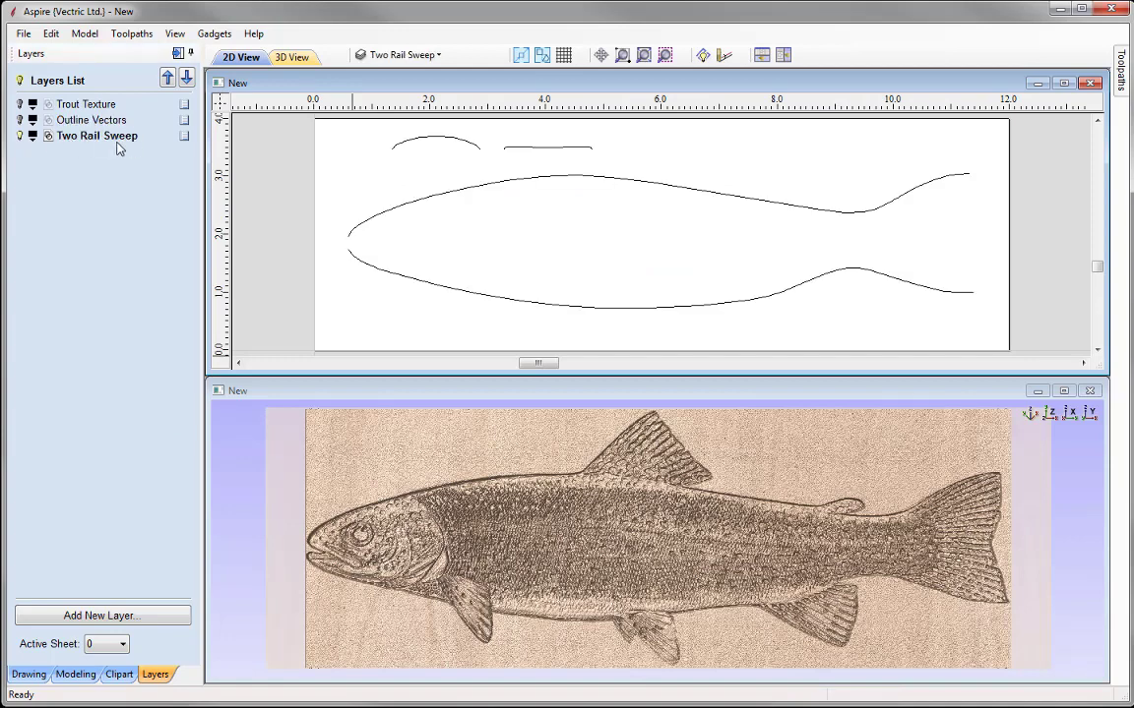
left_click(363, 234)
left_click(352, 257)
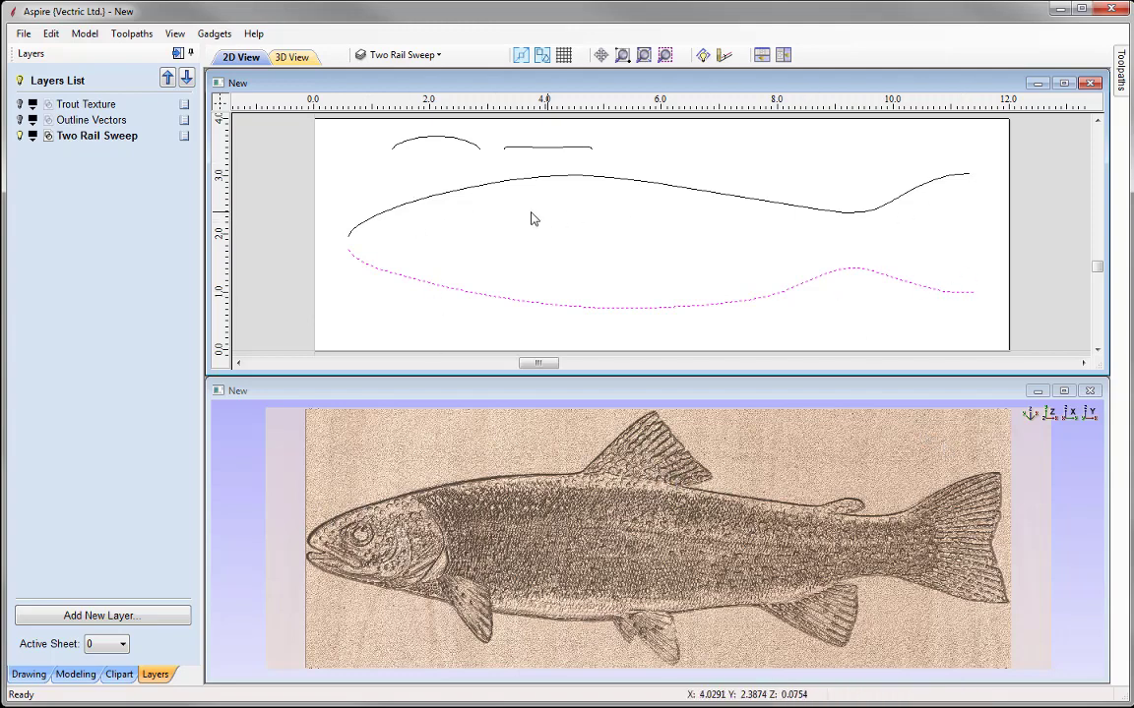
- Check which vectors form the upper rail, the lower rail and the arc cross section on the Two Rail Sweep layer
left_click(478, 186)
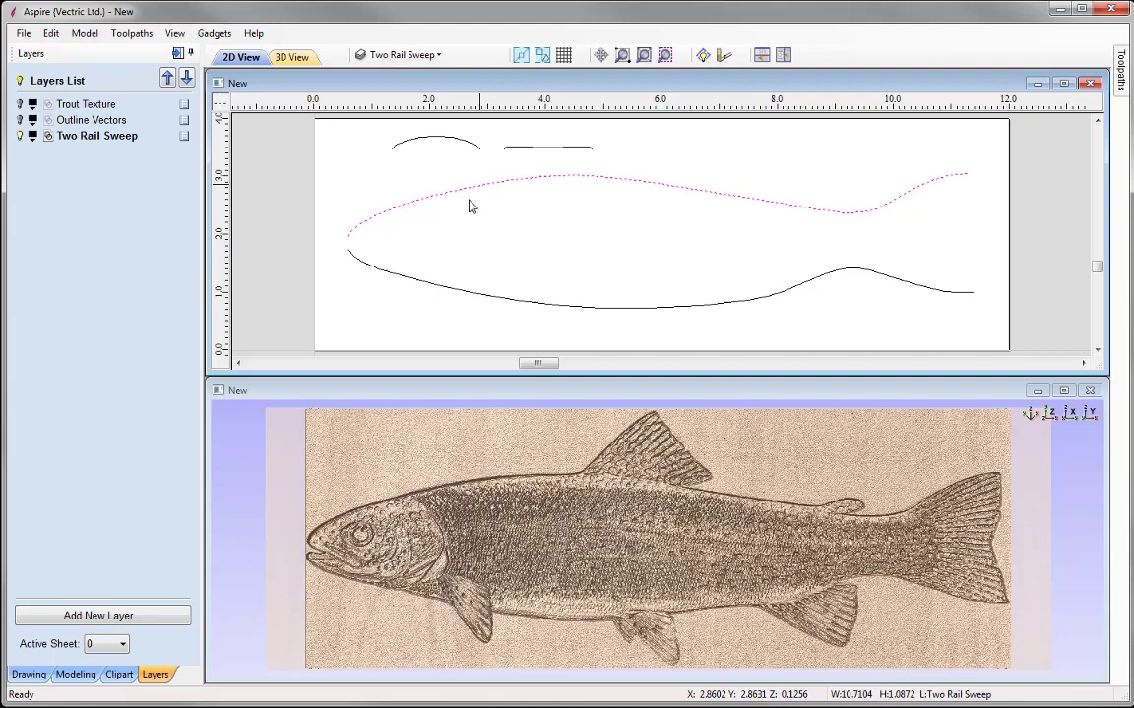
left_click(436, 293)
left_click(427, 303)
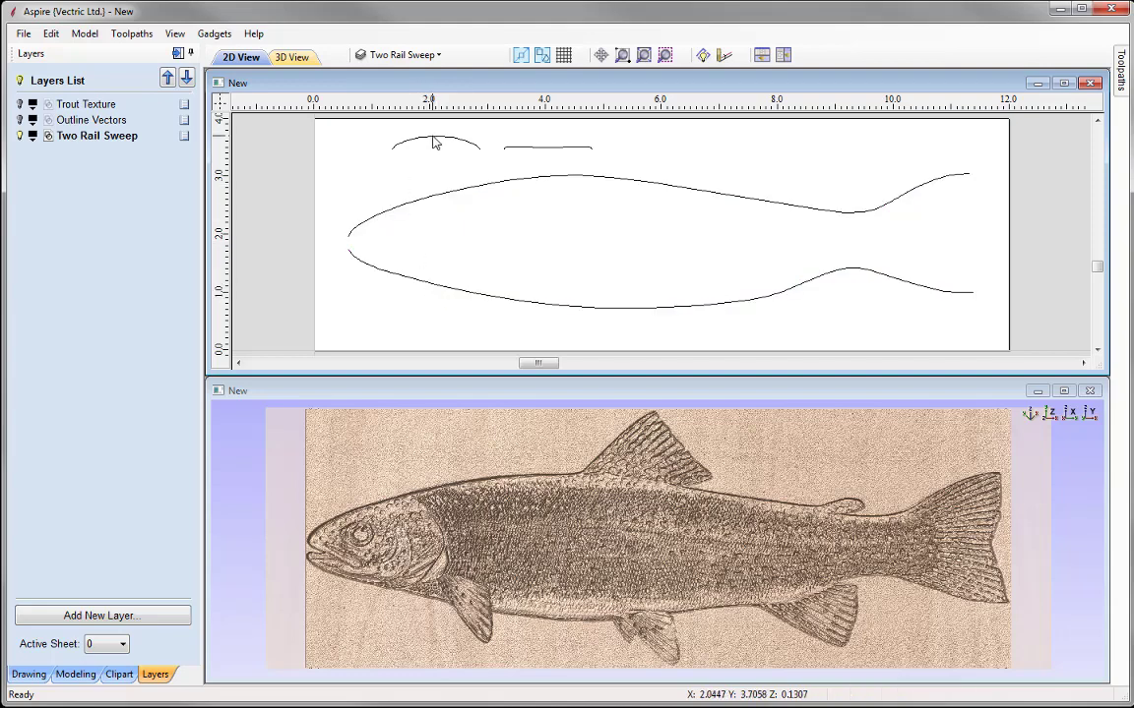
left_click(482, 146)
left_click(472, 128)
- Add a new layer named Components and move it to the top of the layers list
left_click(106, 617)
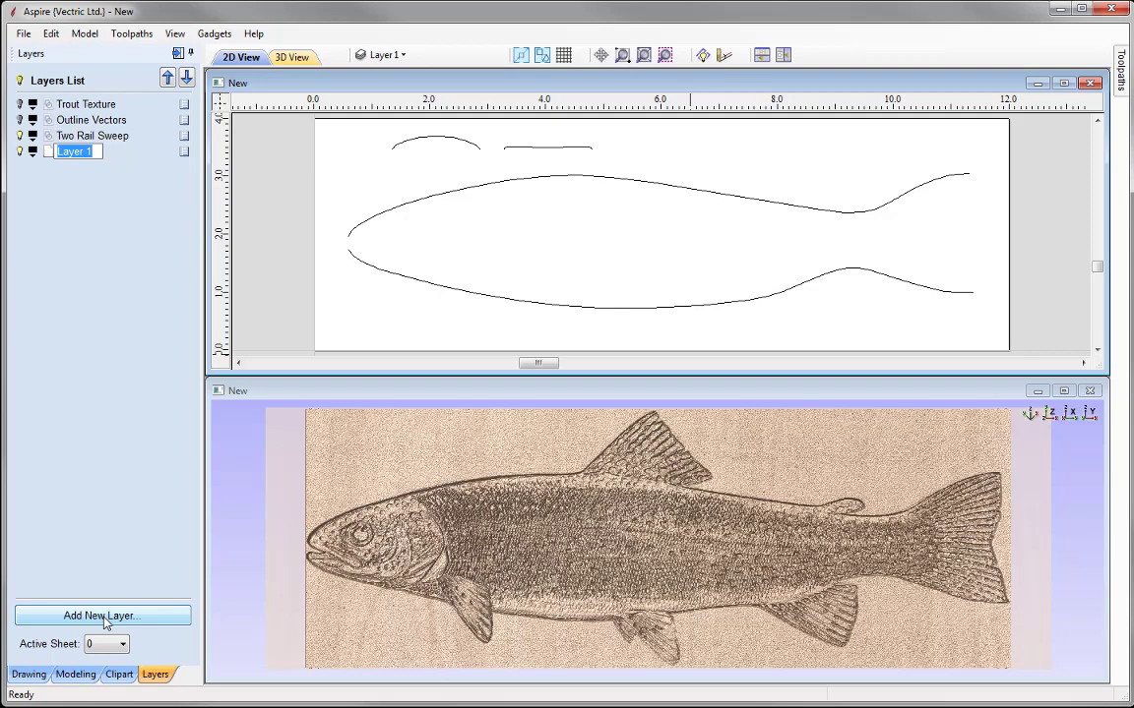
type("Components")
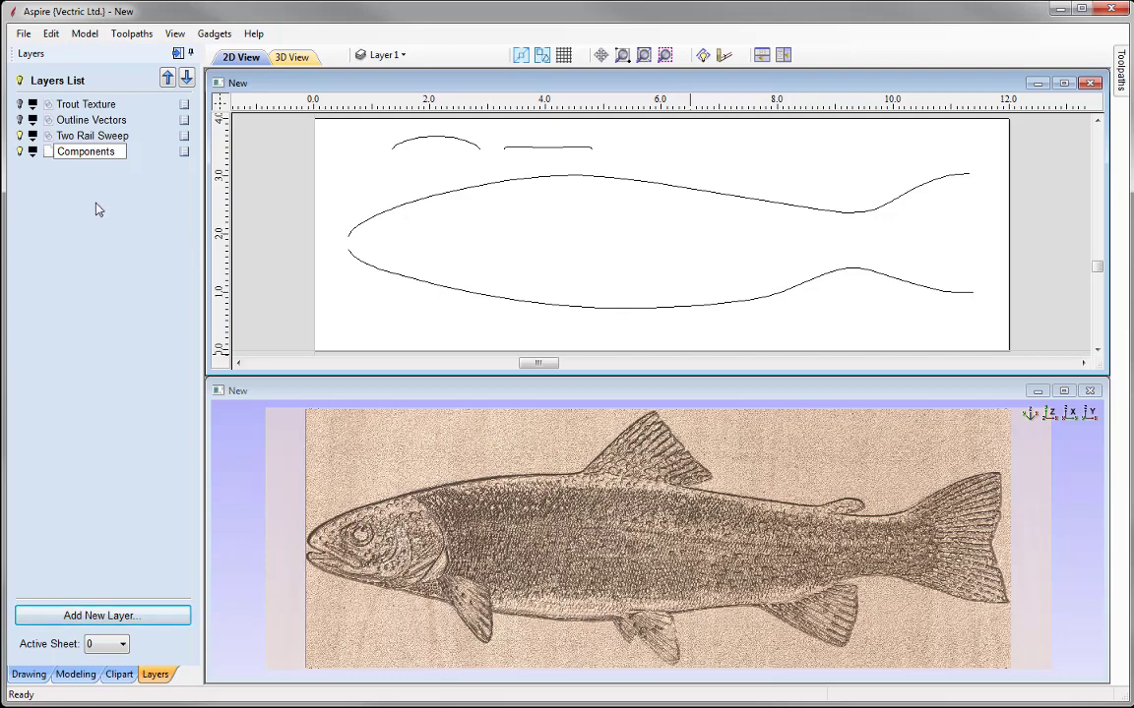
left_click(90, 270)
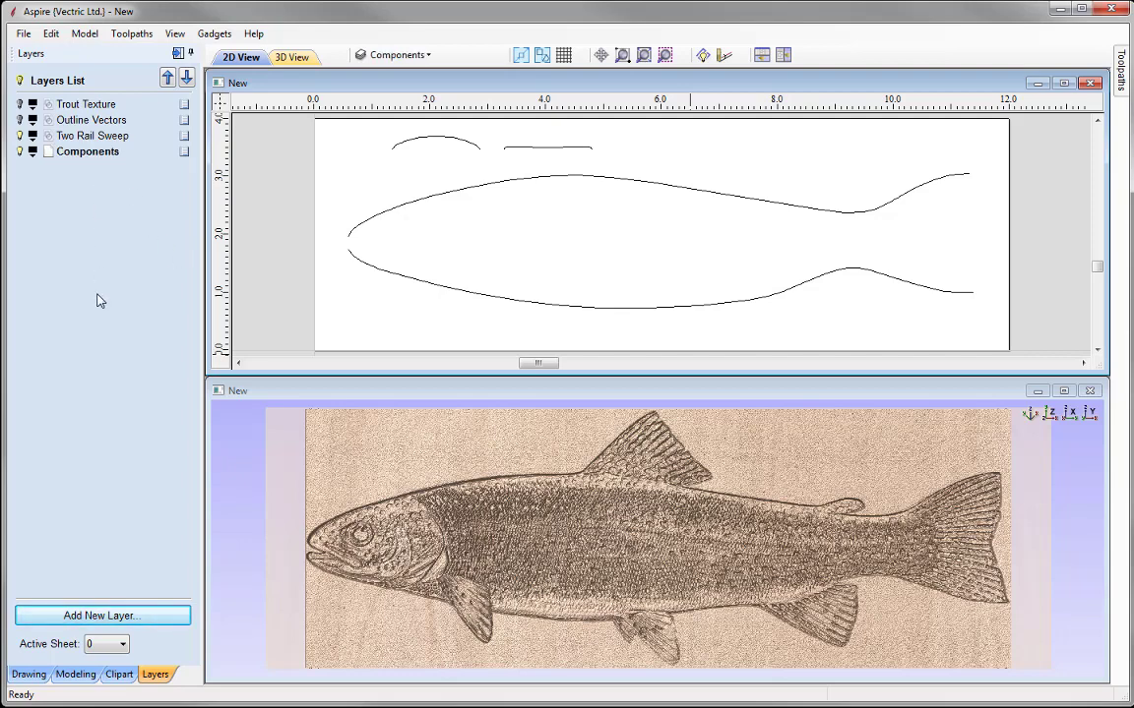
left_click(167, 79)
left_click(167, 78)
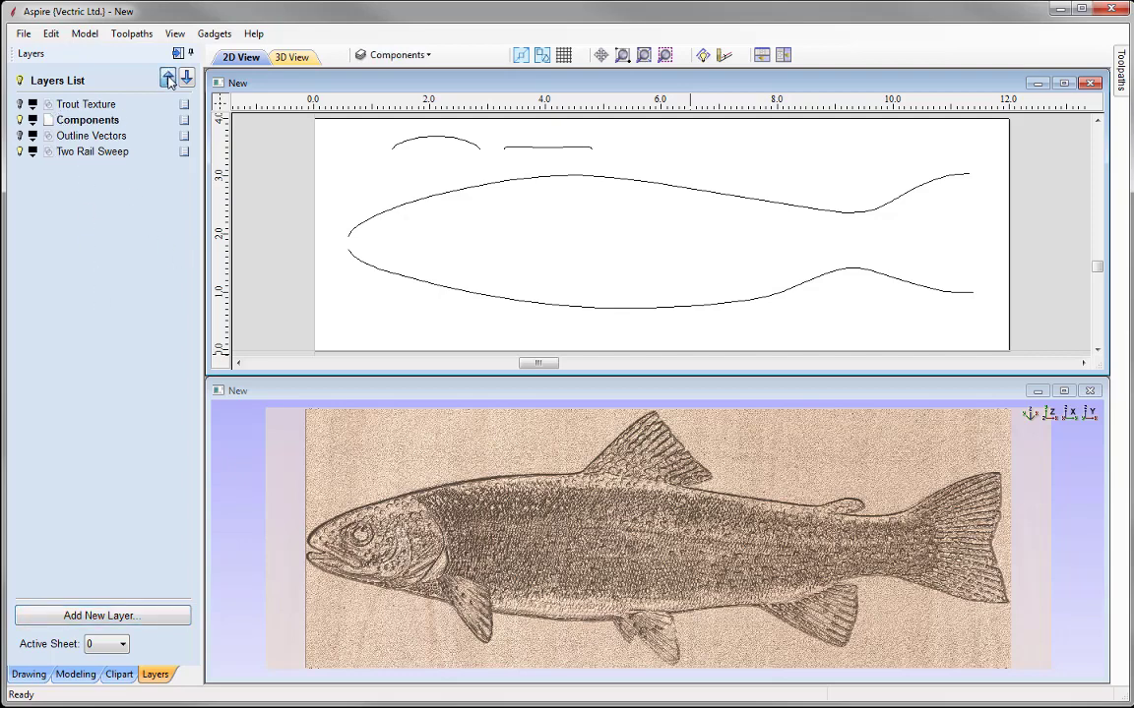
left_click(167, 79)
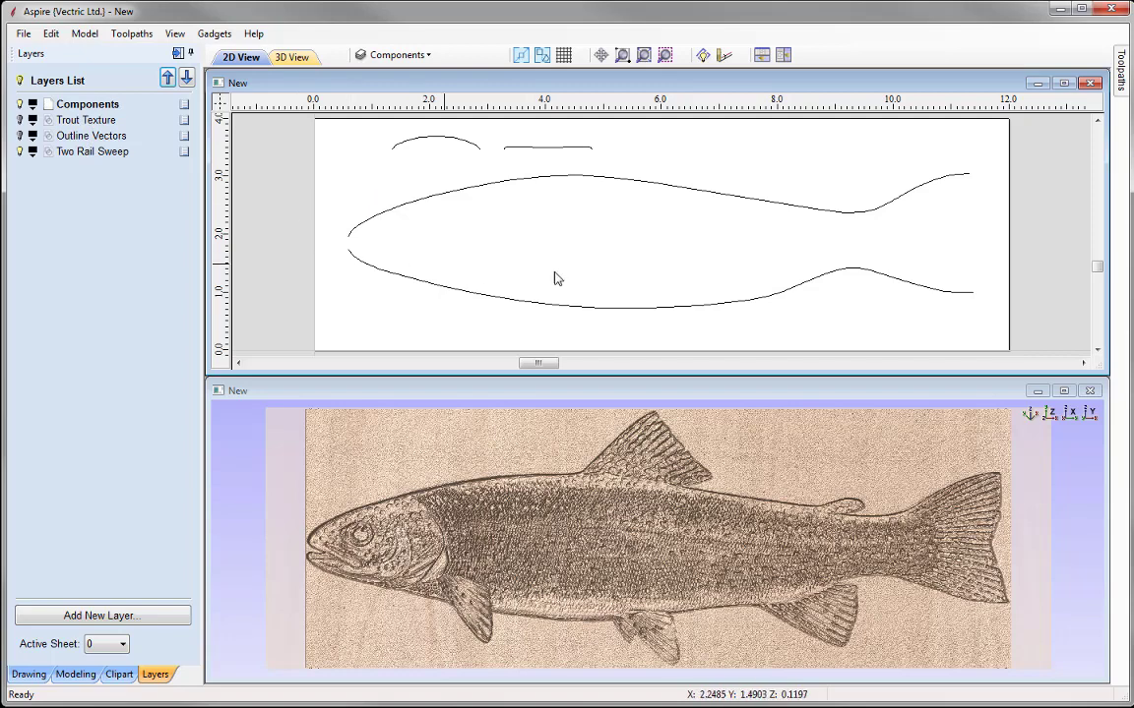
left_click(81, 103)
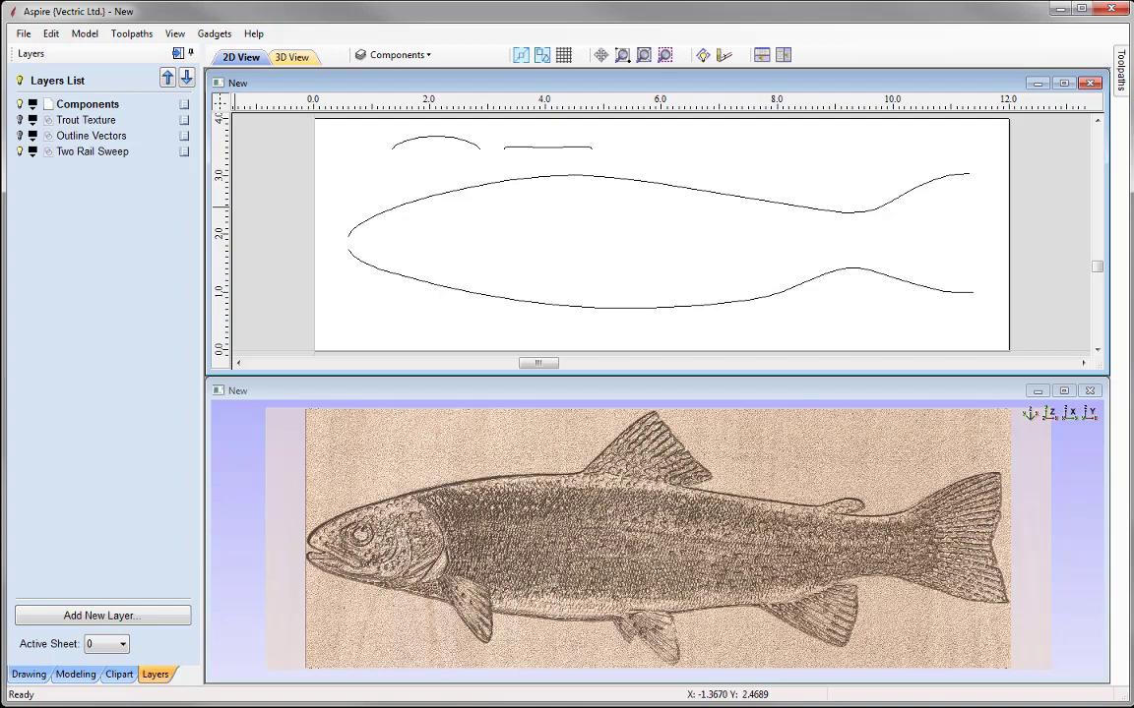
- Rename the component level that holds Rainbow_Trout_USFWS as Trout
left_click(75, 674)
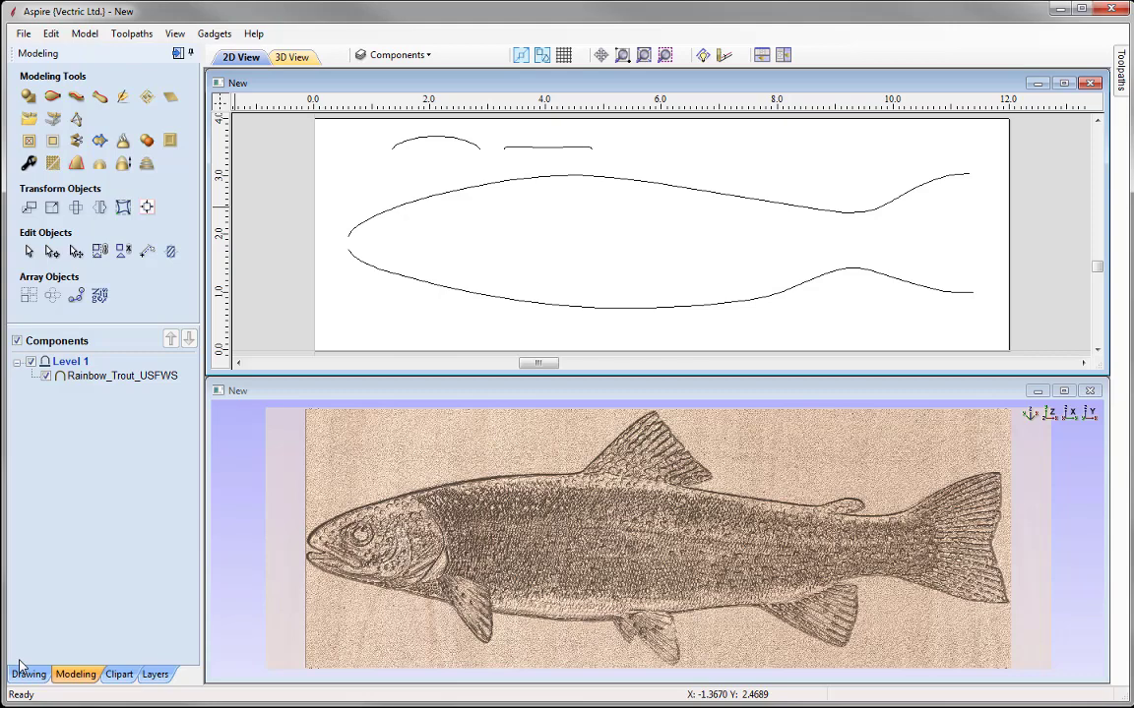
left_click(108, 378)
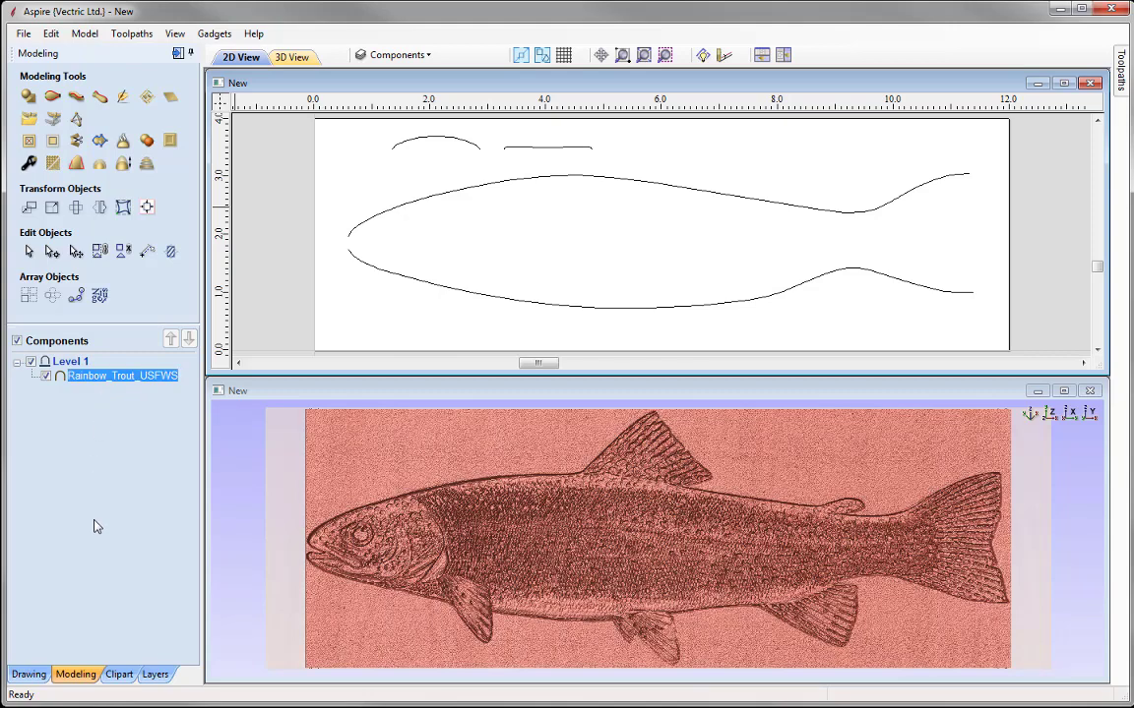
left_click(67, 361)
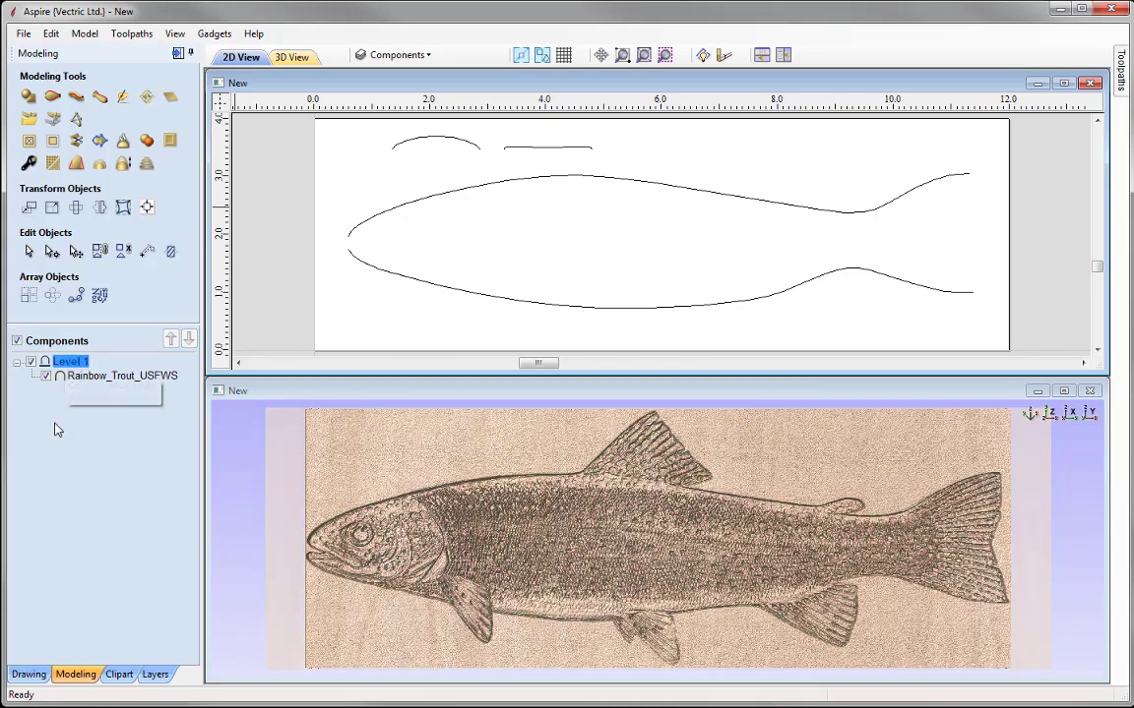
right_click(80, 366)
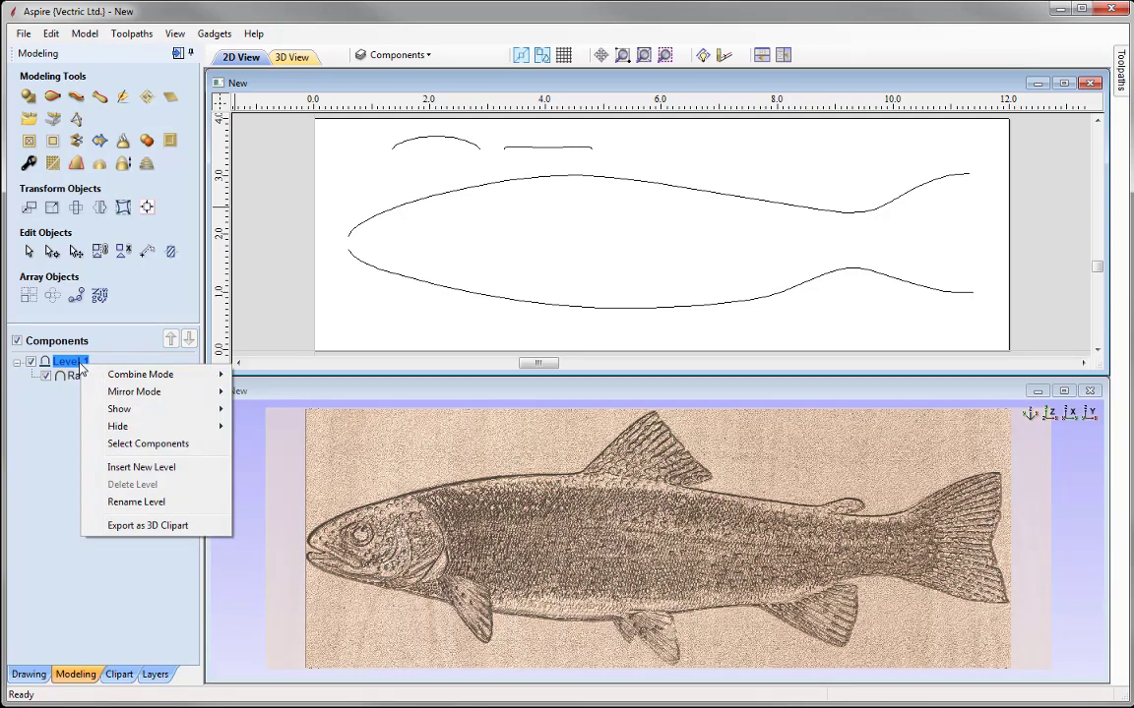
left_click(155, 503)
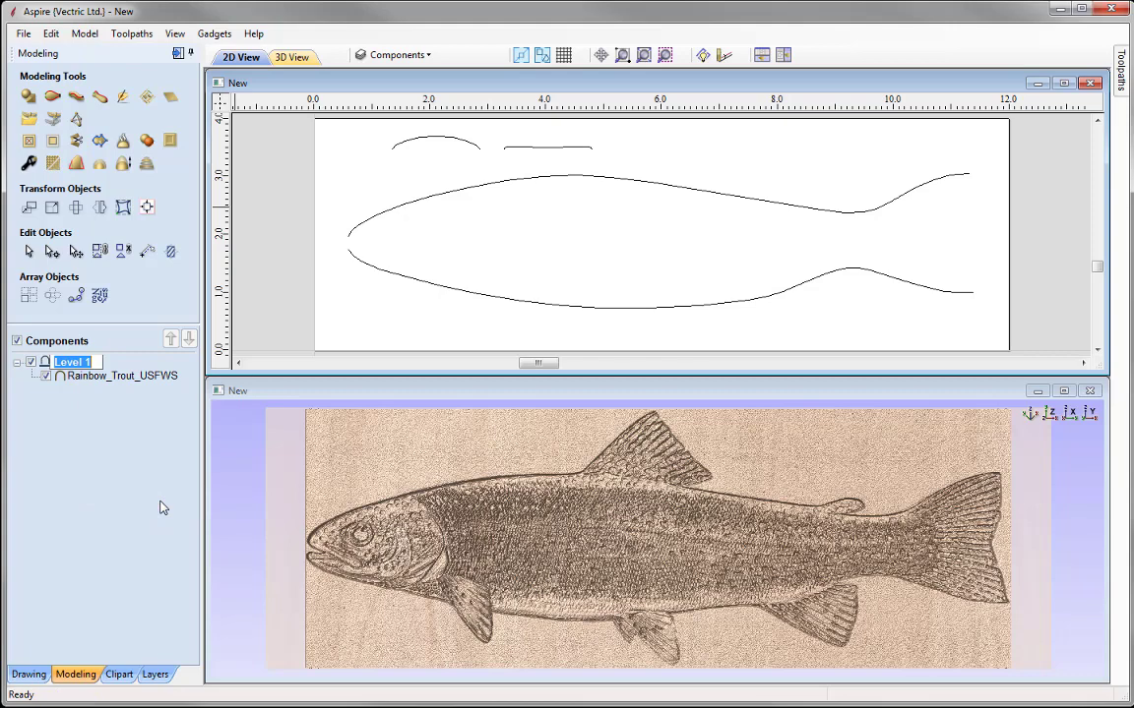
type("Trout")
key("Return")
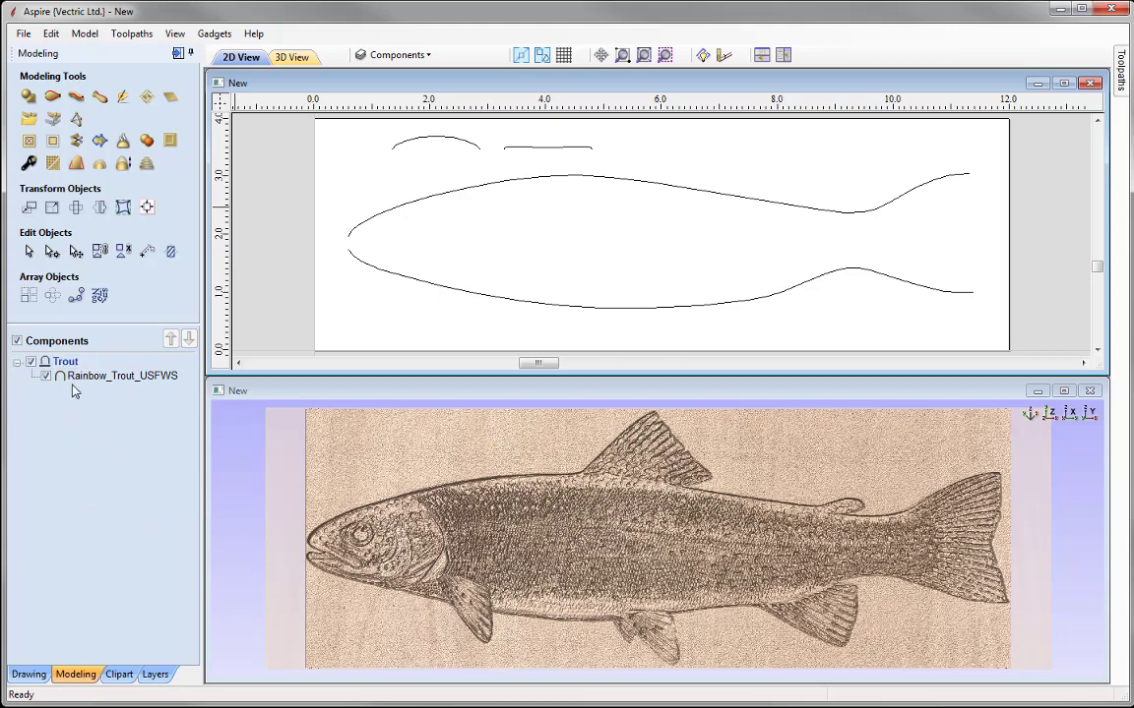
- Insert a new component level next to the Trout level and name it Basic Fish Shape
right_click(69, 366)
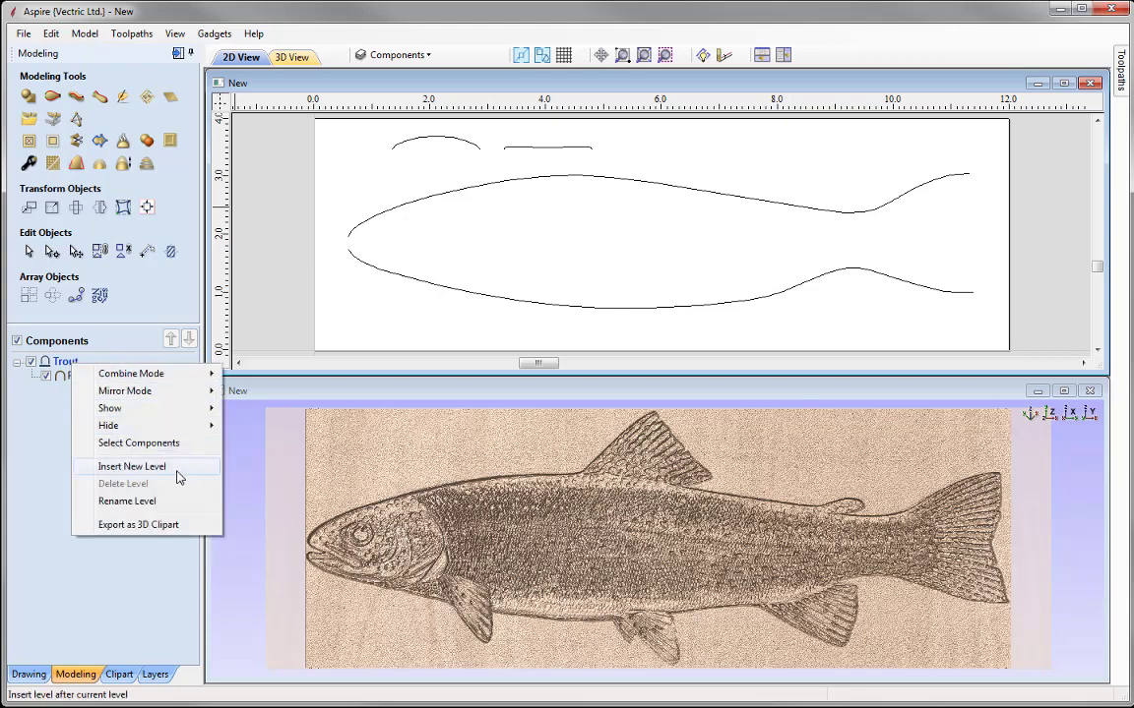
left_click(132, 467)
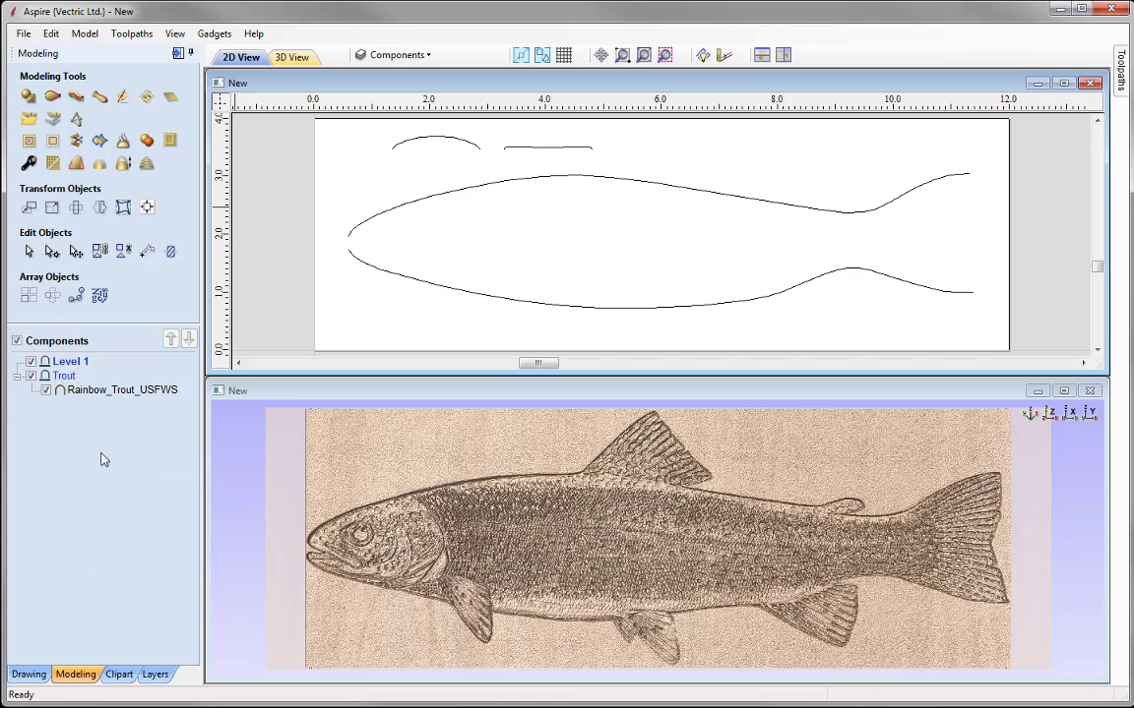
right_click(79, 366)
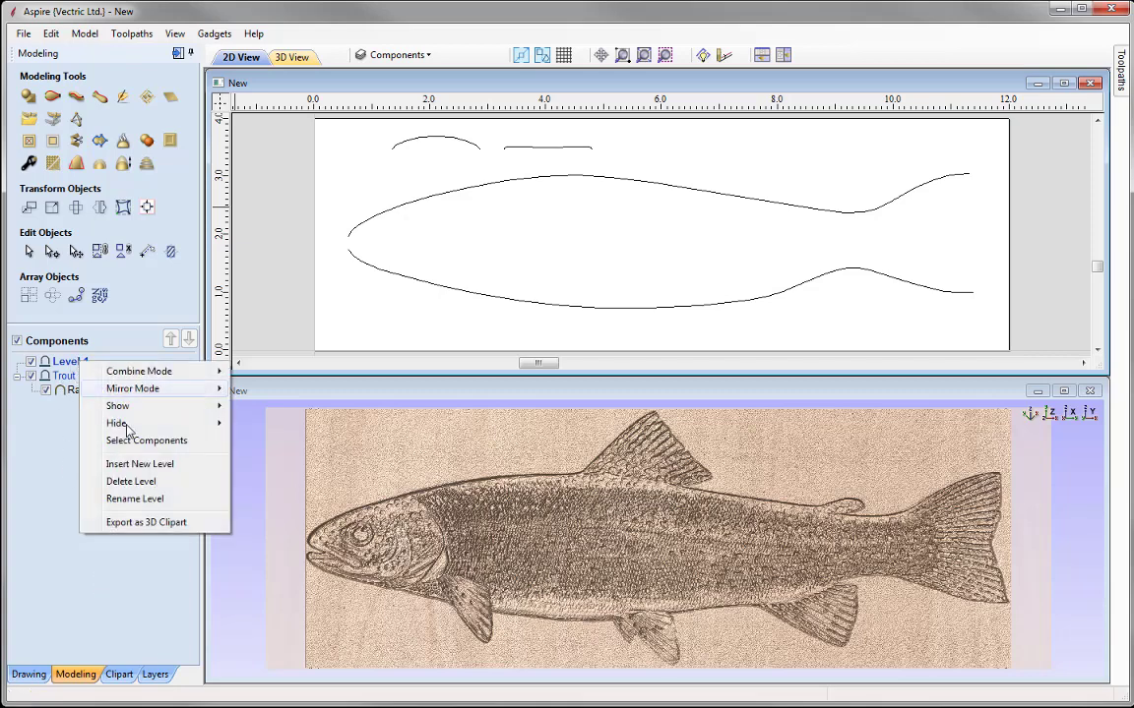
left_click(141, 501)
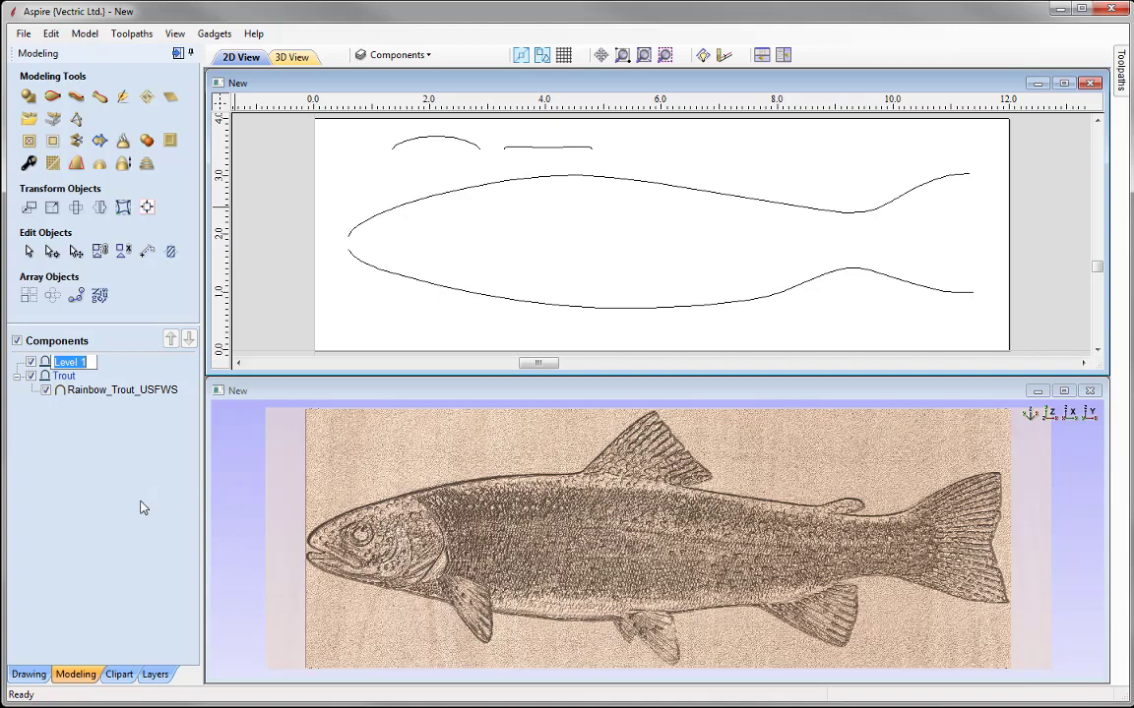
type("Basic Fish Shape")
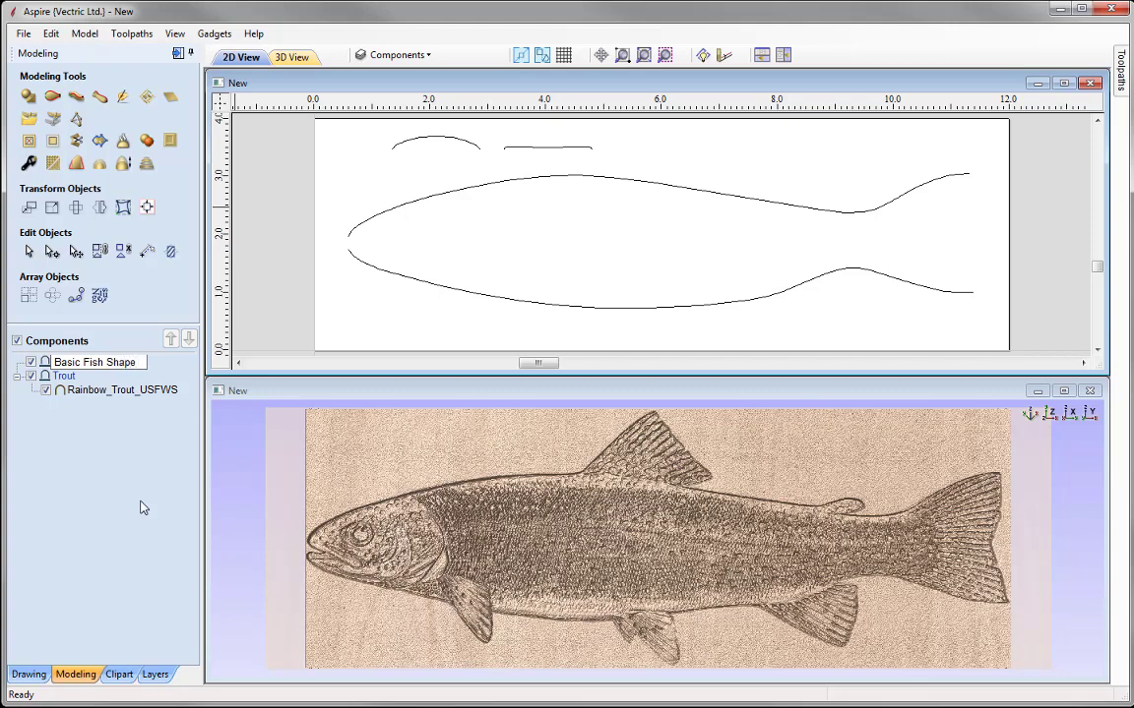
key("Return")
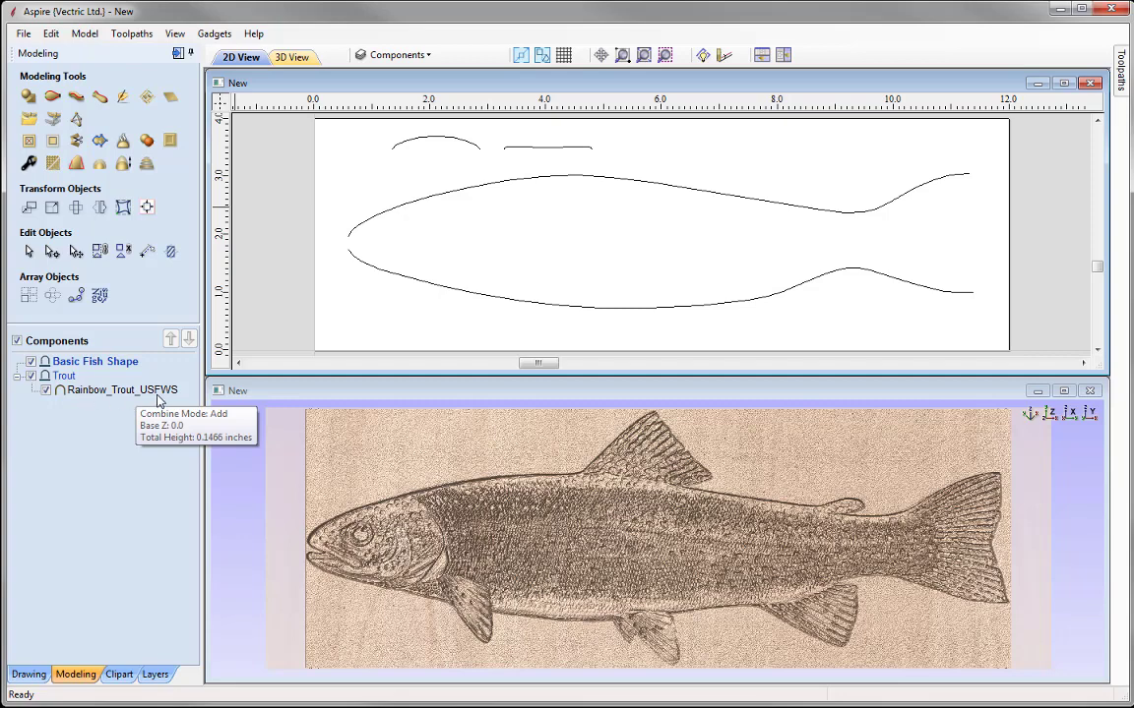
- Hide the Trout level with its texture component and bring up the 3D view
left_click(28, 379)
left_click(31, 377)
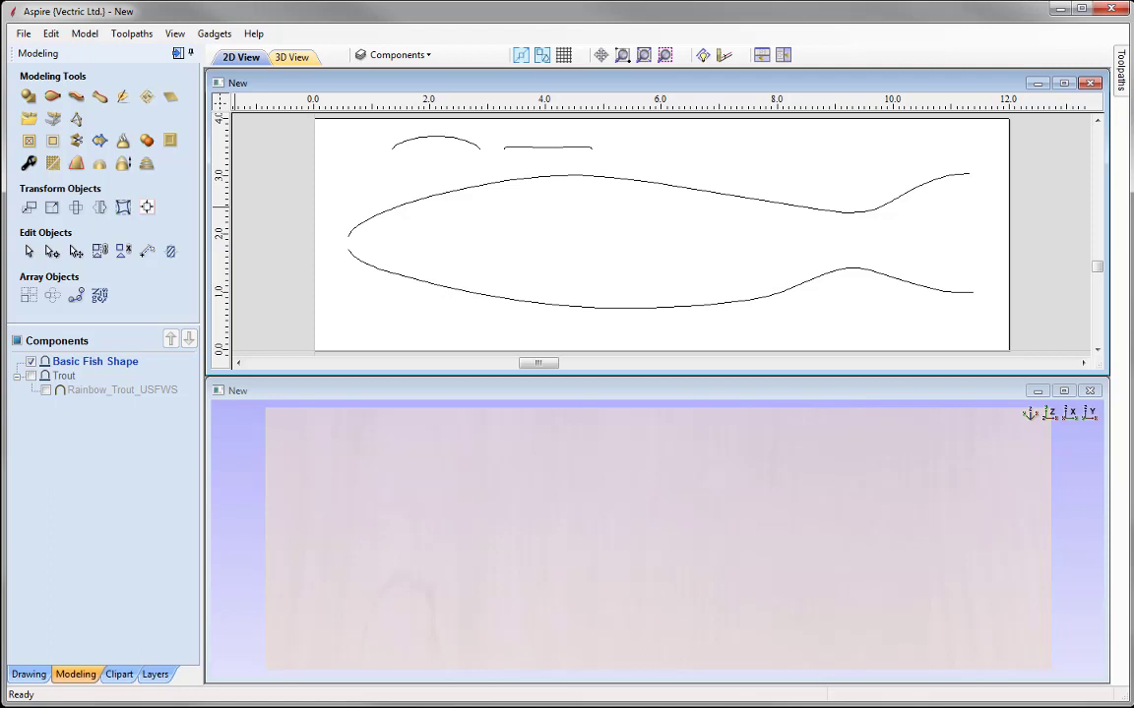
key("F3")
- Start a Two Rail Sweep and assign the upper and lower body curves as its drive rails
left_click(52, 96)
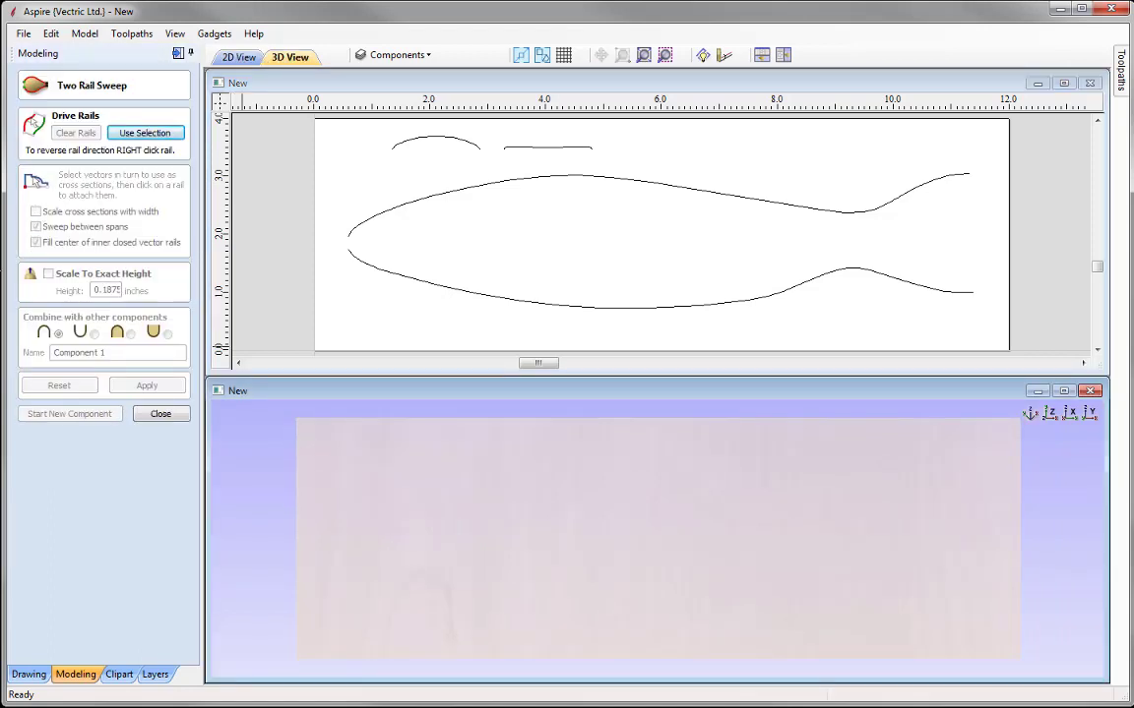
left_click(394, 212)
left_click(380, 273, "shift")
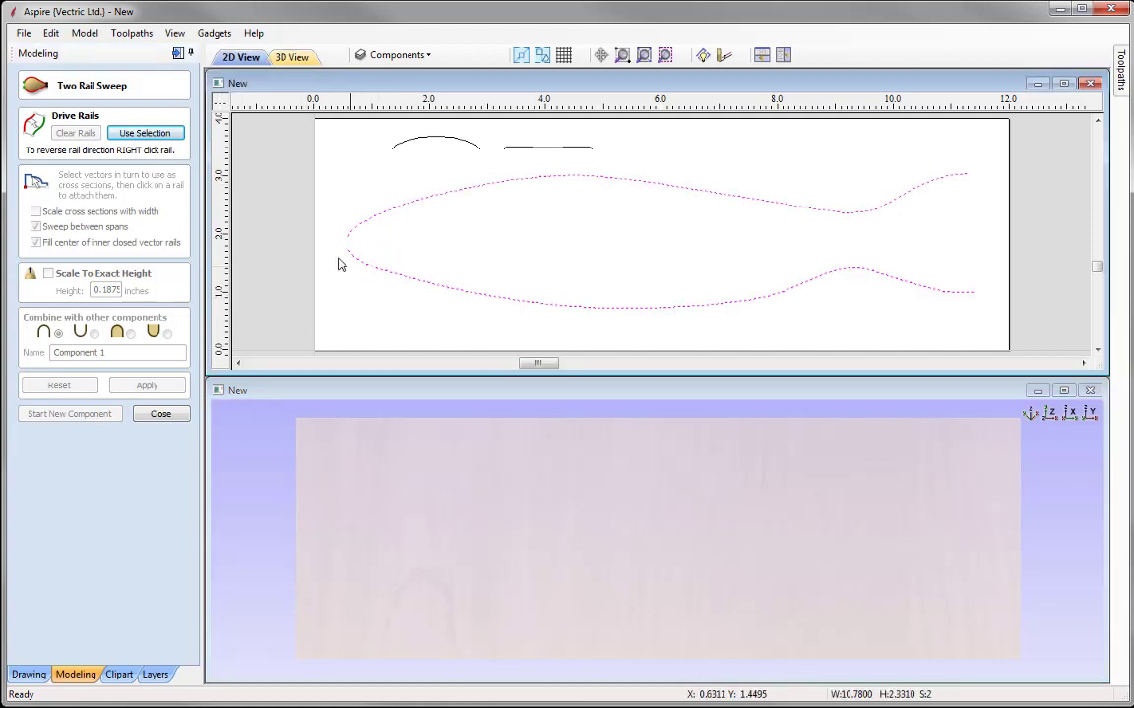
left_click(145, 134)
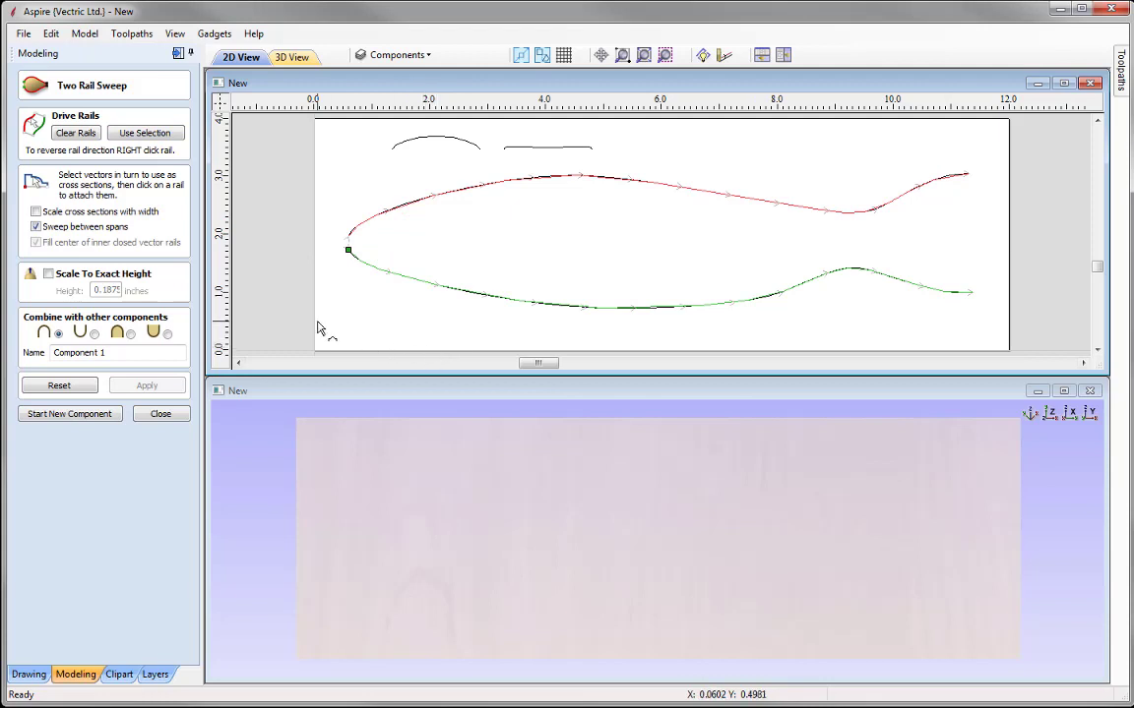
- Attach the arc vector as cross section at the nose end of the lower rail and apply the sweep
left_click(456, 144)
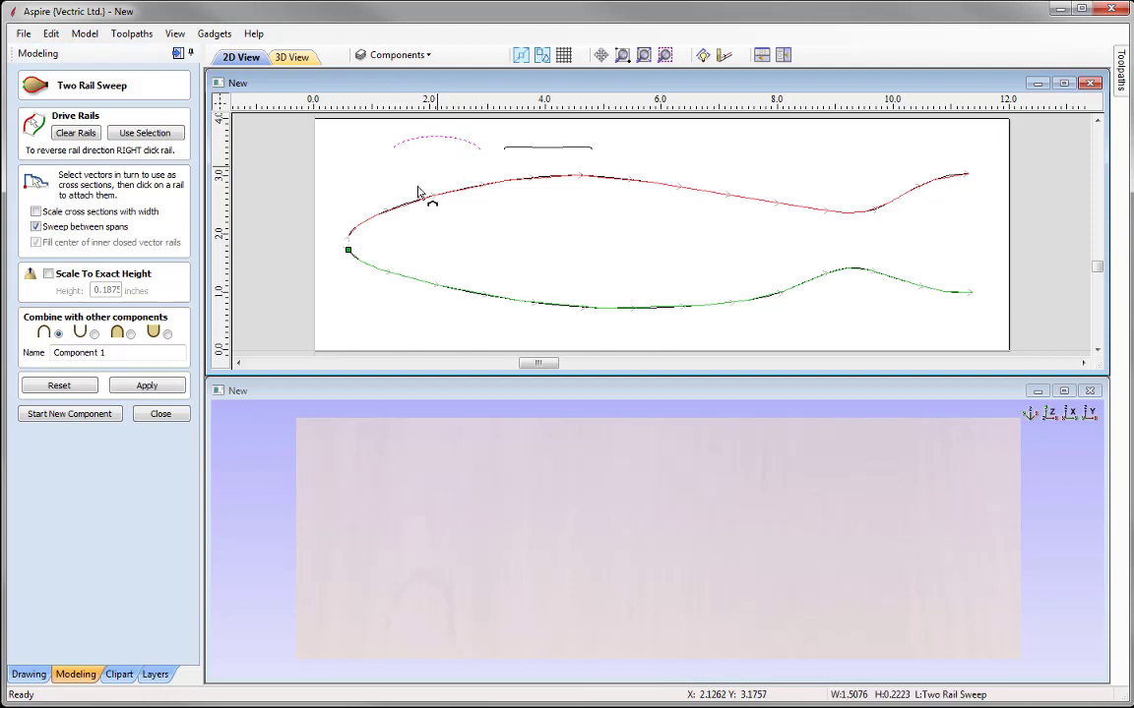
left_click(350, 253)
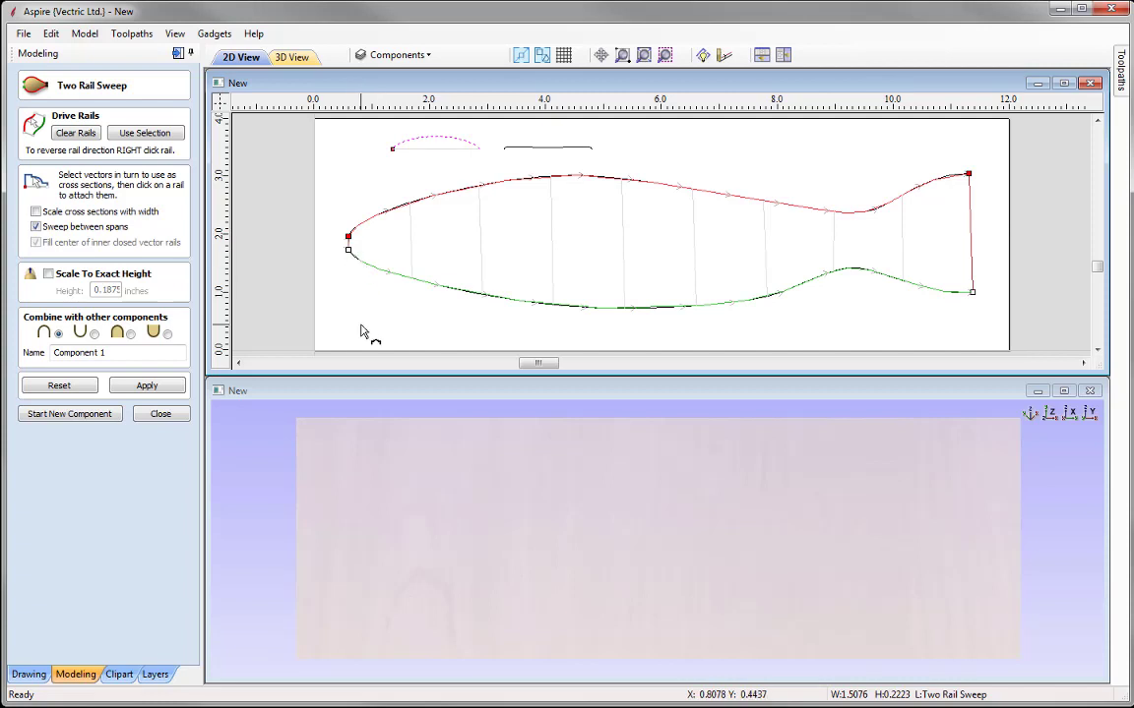
left_click(158, 390)
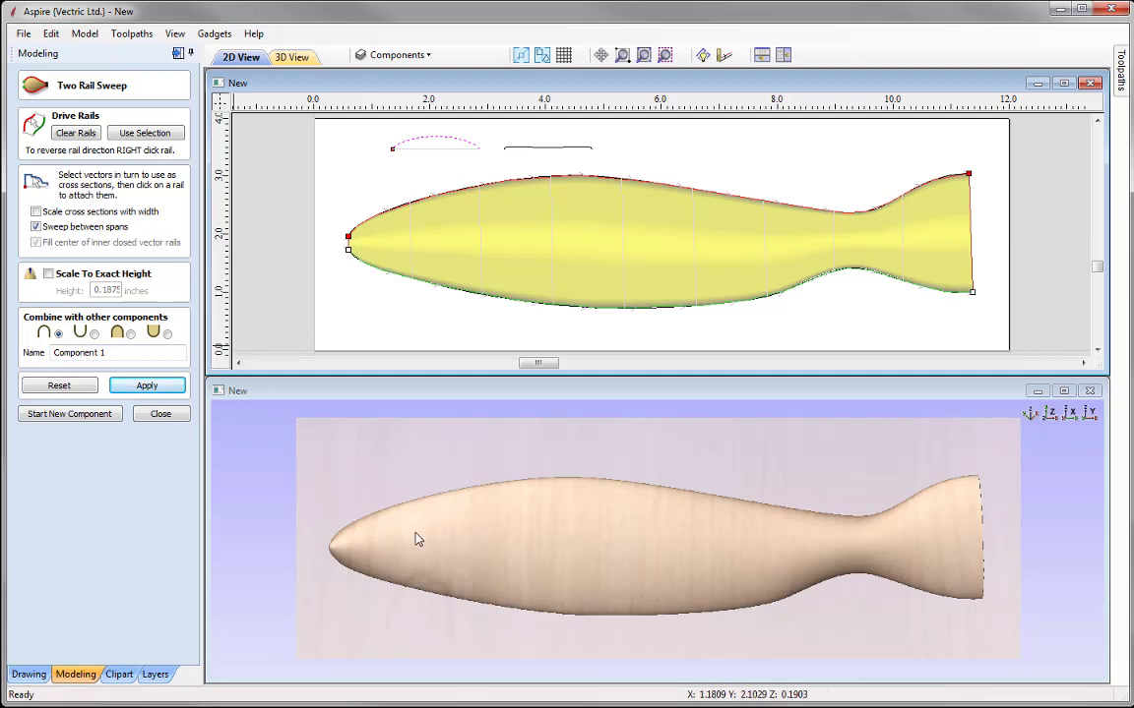
- Turn on scaling of the cross sections with width and reapply the fish body sweep
left_click_drag(699, 657, 679, 581)
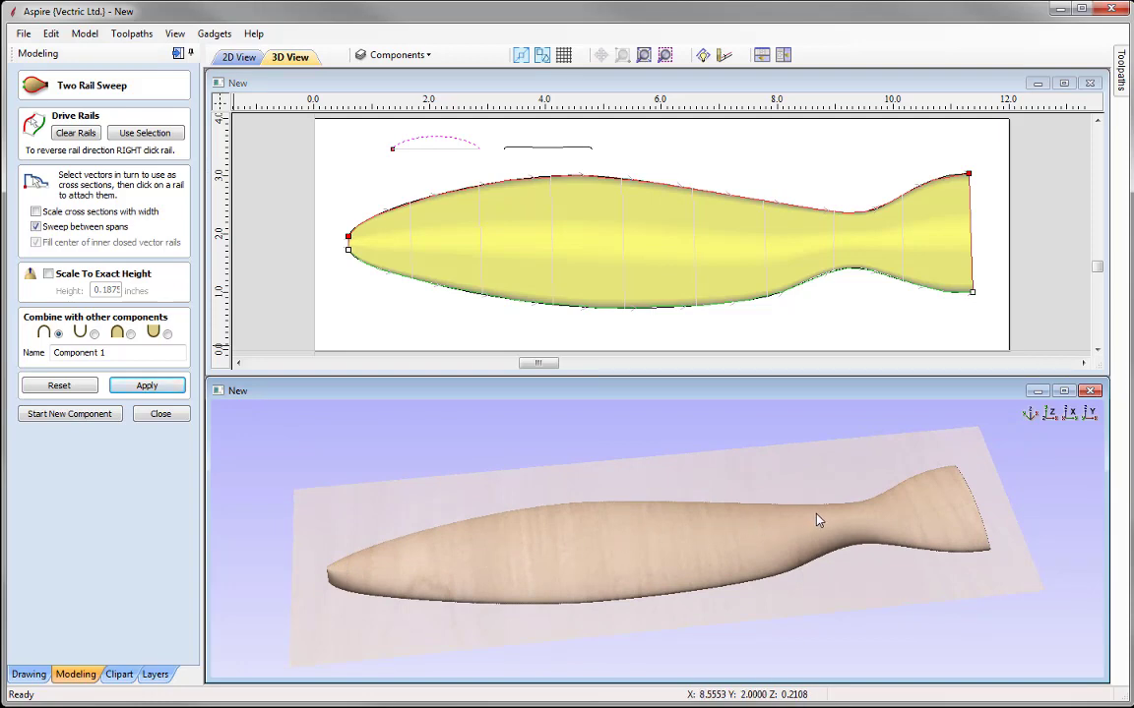
left_click_drag(883, 512, 932, 504)
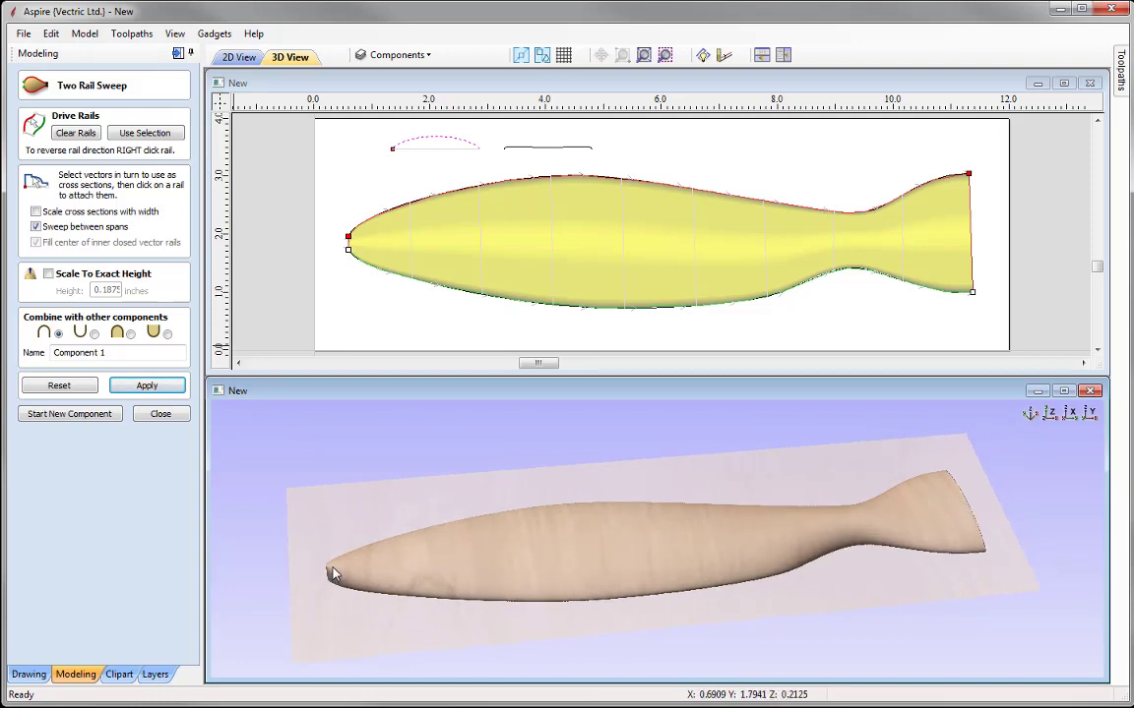
left_click_drag(688, 570, 557, 541)
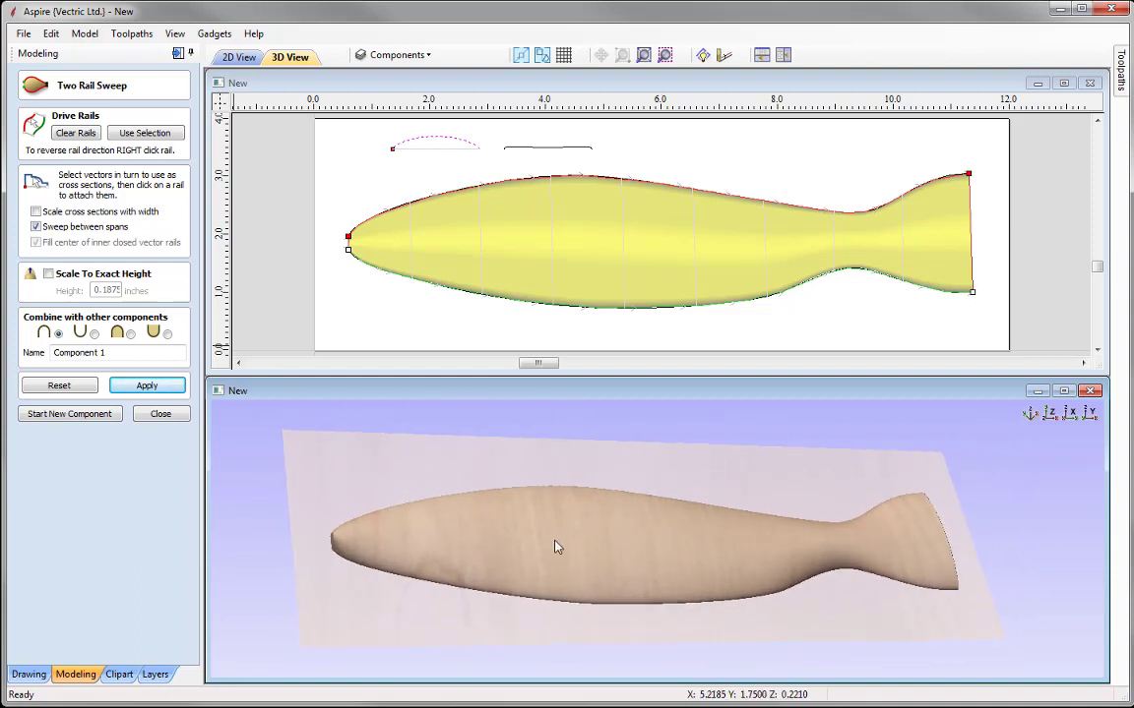
left_click(36, 213)
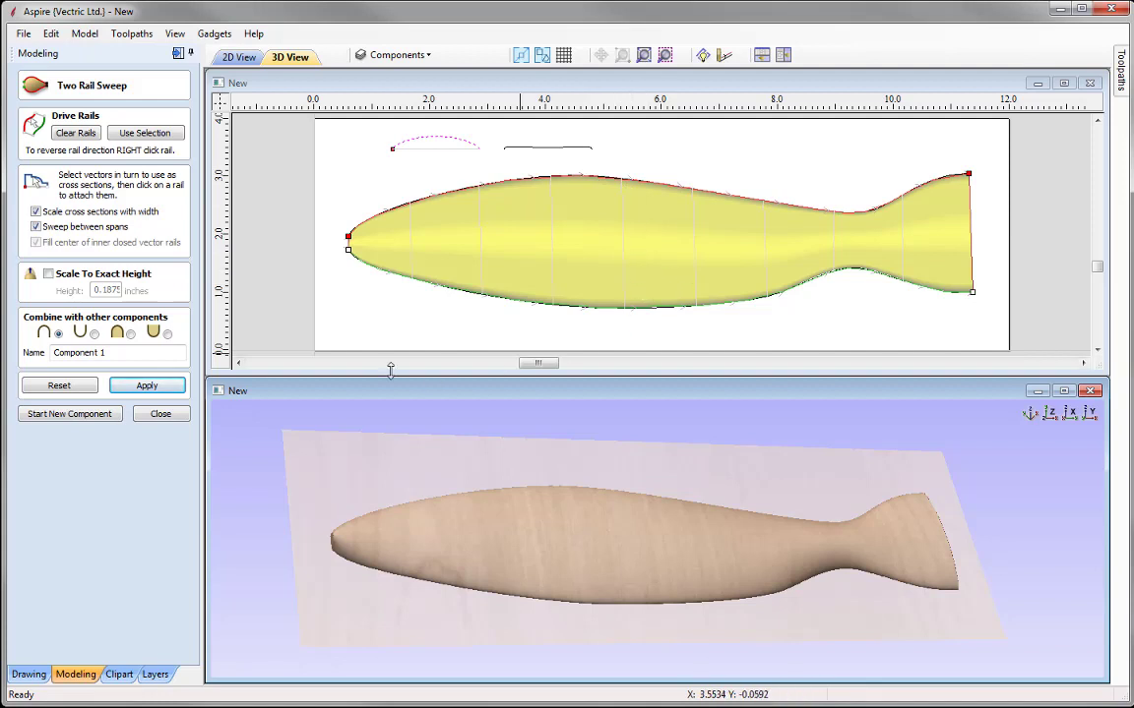
left_click(146, 387)
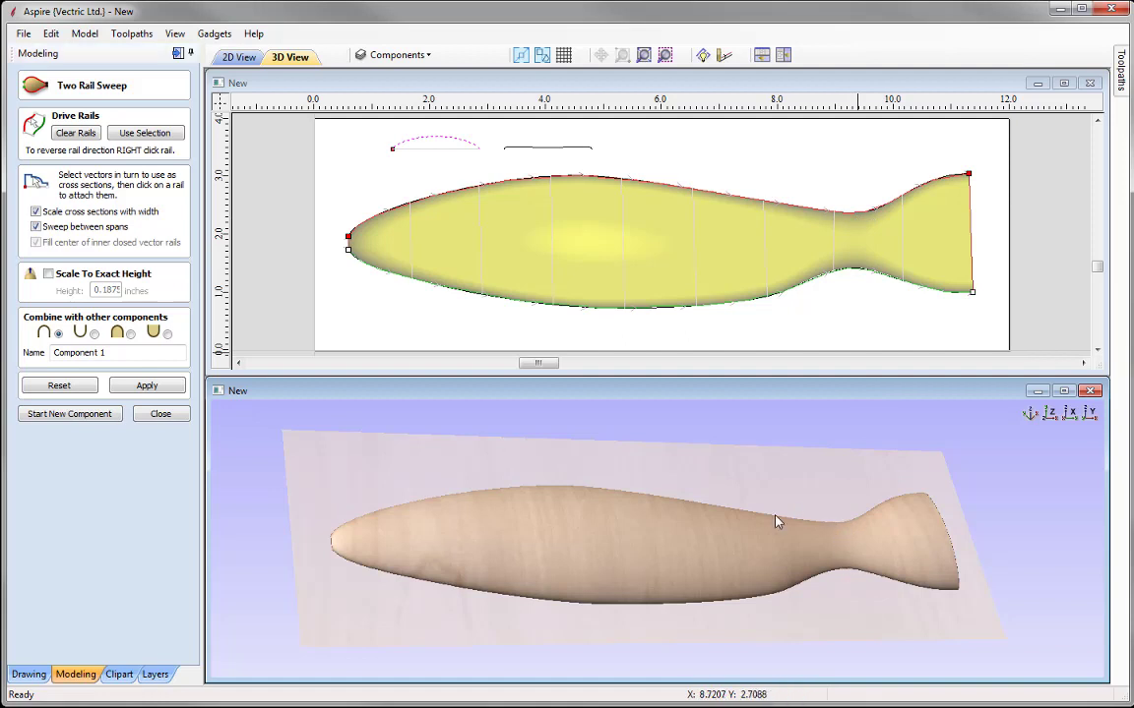
- Examine the width-scaled fish body and its tail end in 3D, then return to the top-down view
left_click_drag(777, 521, 591, 556)
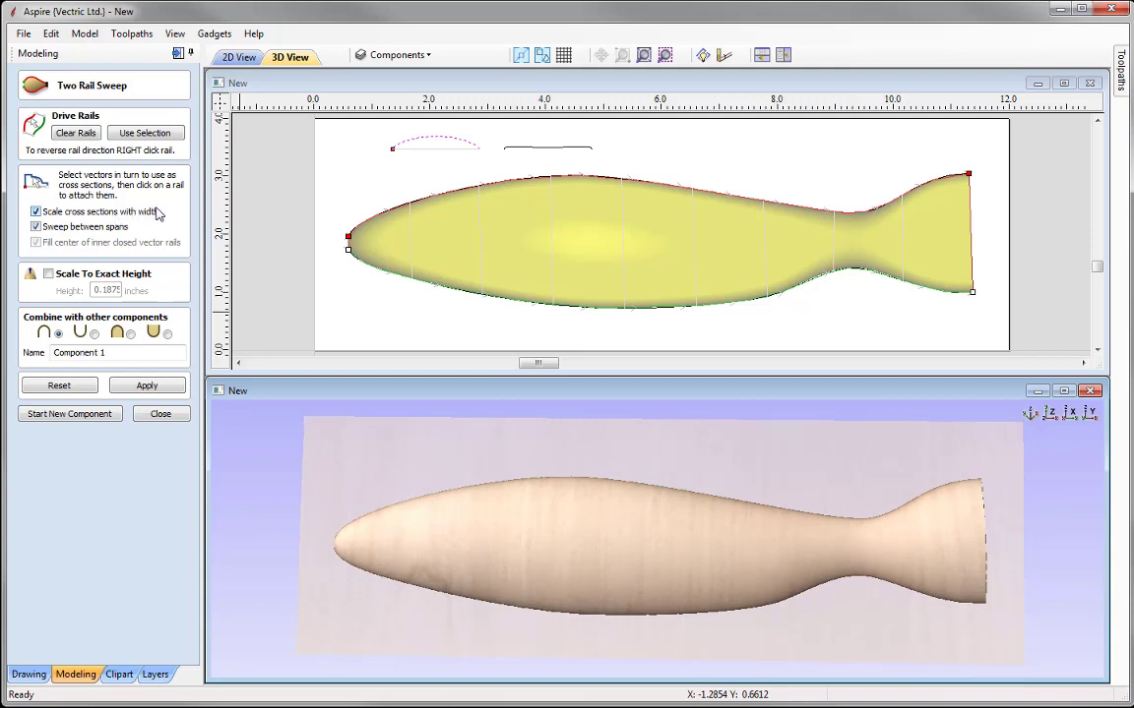
left_click_drag(692, 572, 646, 518)
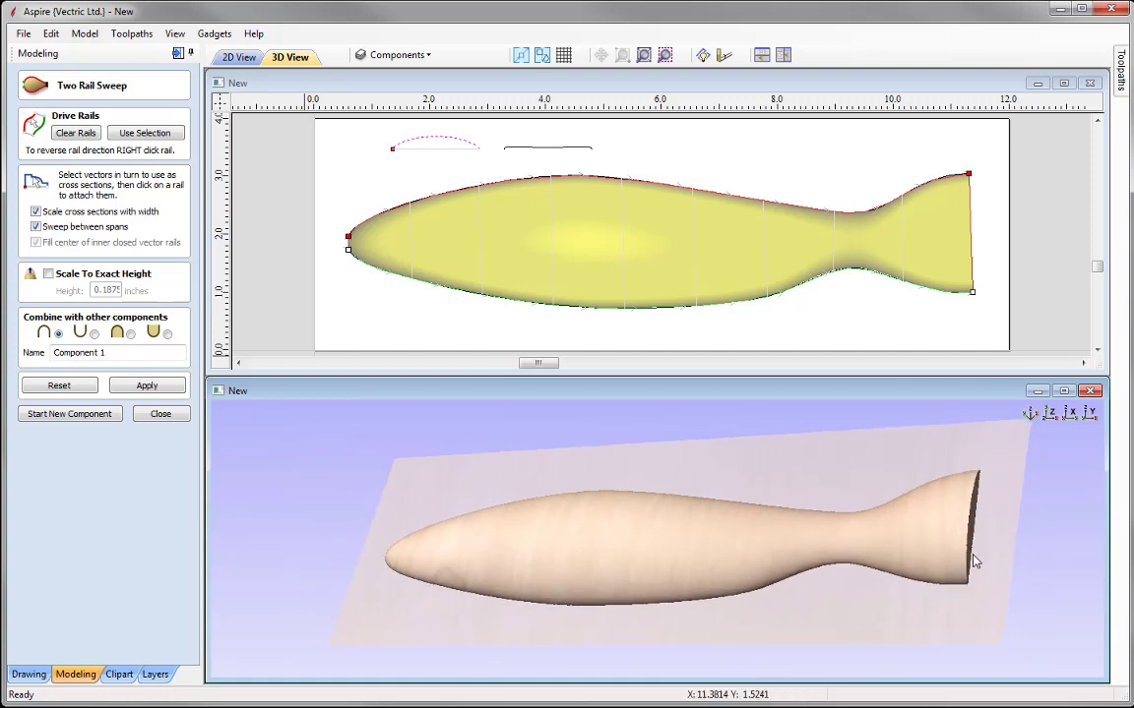
left_click_drag(975, 532, 1103, 438)
left_click(1049, 415)
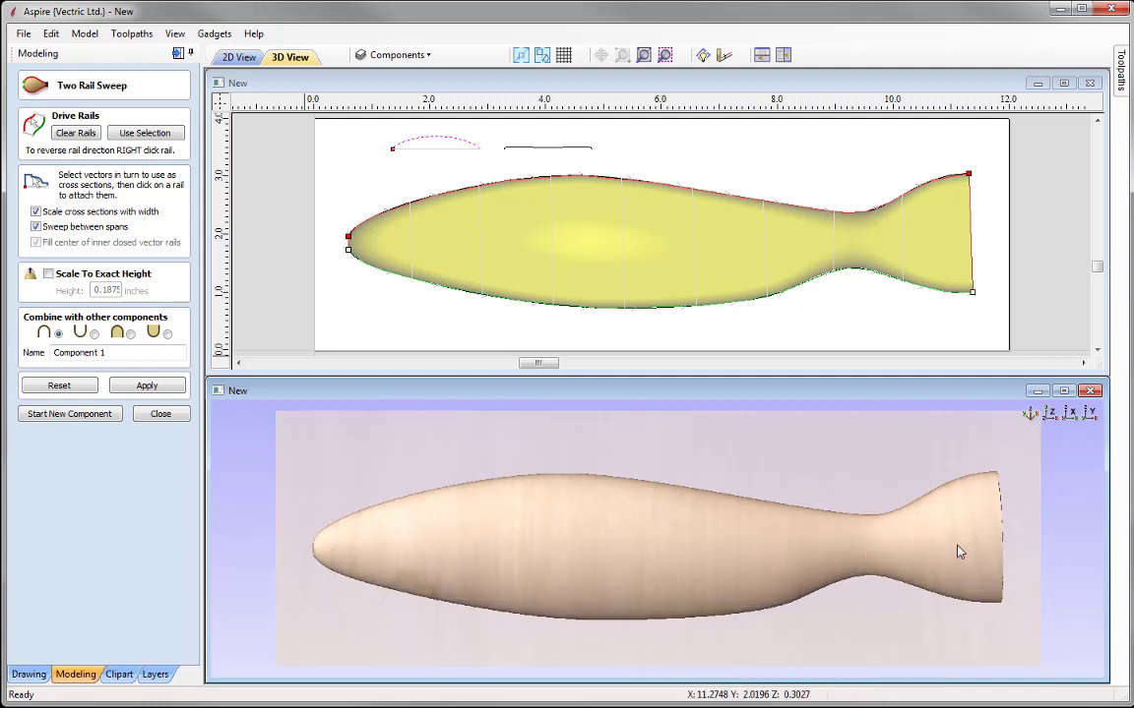
- Attach the low, flat cross-section vector at the tail end of the upper rail, reapply the sweep and check the tail in 3D
left_click(549, 165)
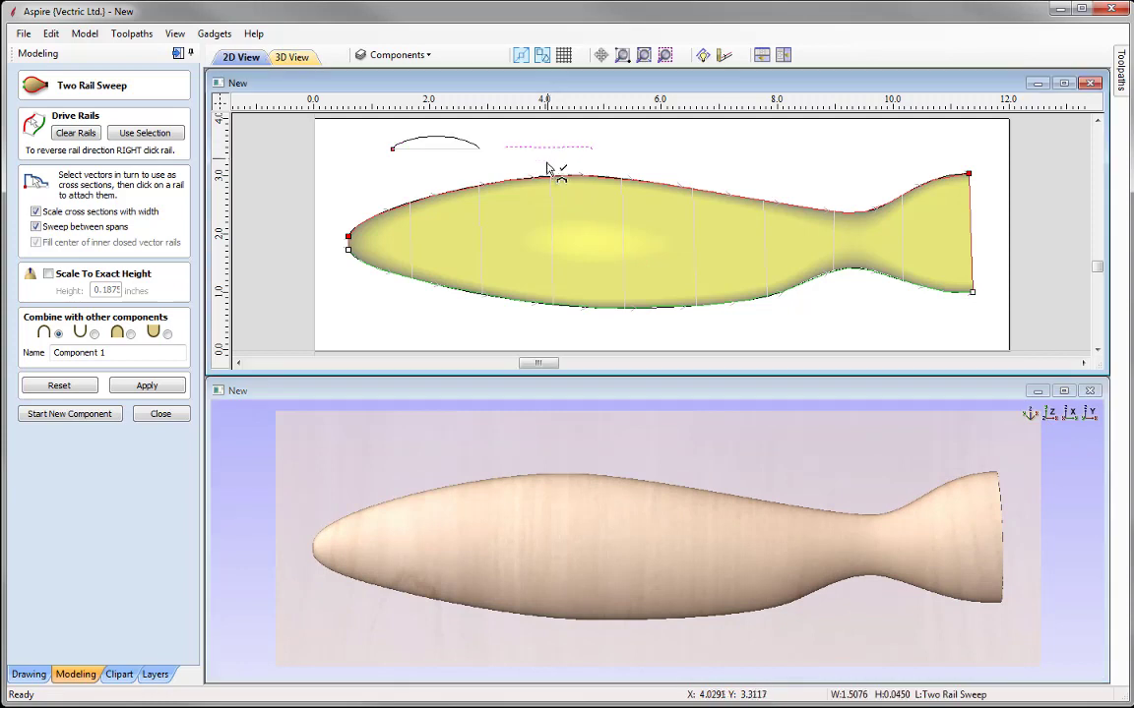
left_click(581, 149)
left_click(970, 176)
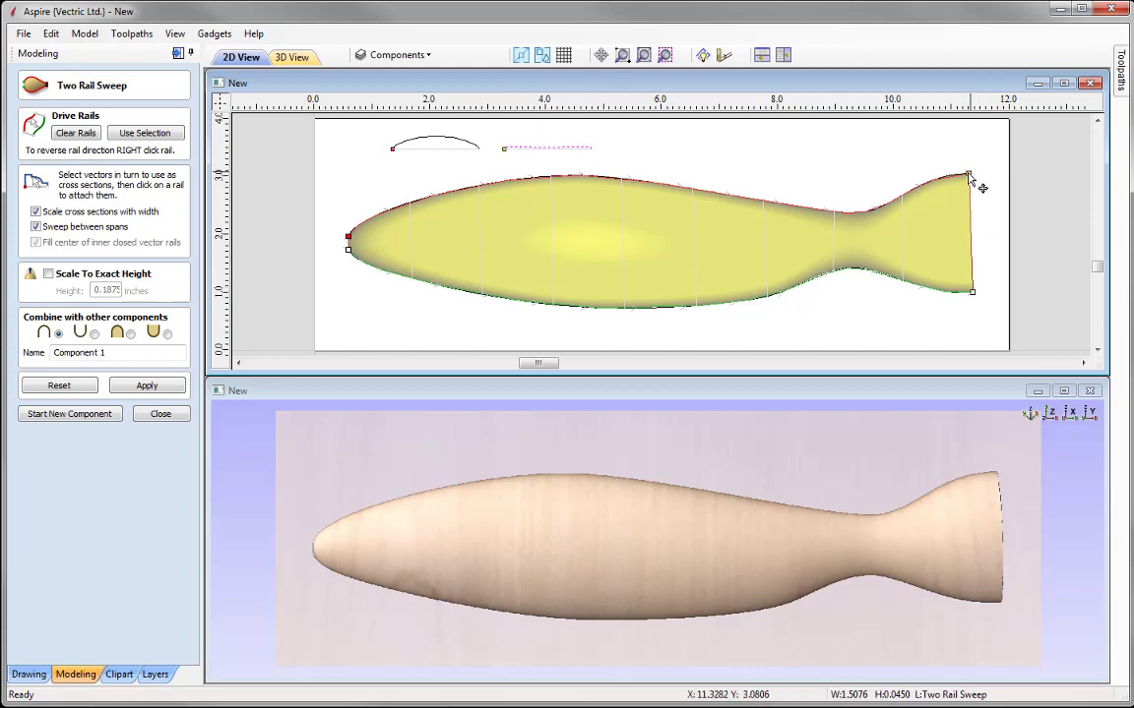
left_click(148, 386)
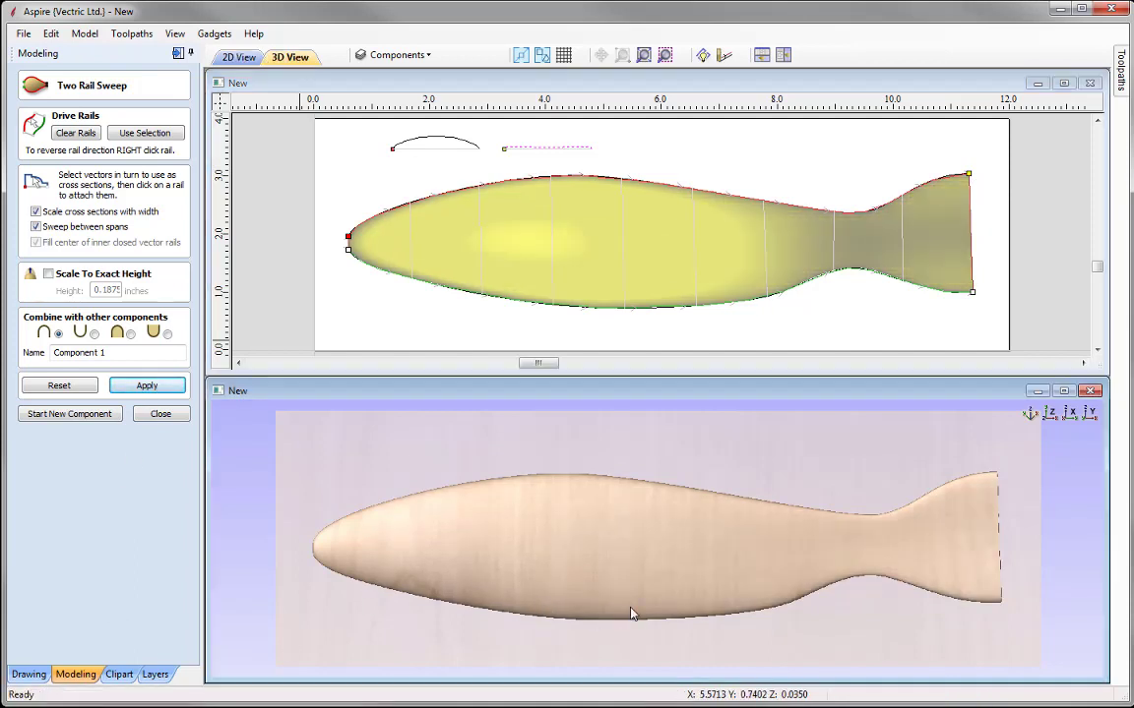
left_click_drag(633, 612, 632, 502)
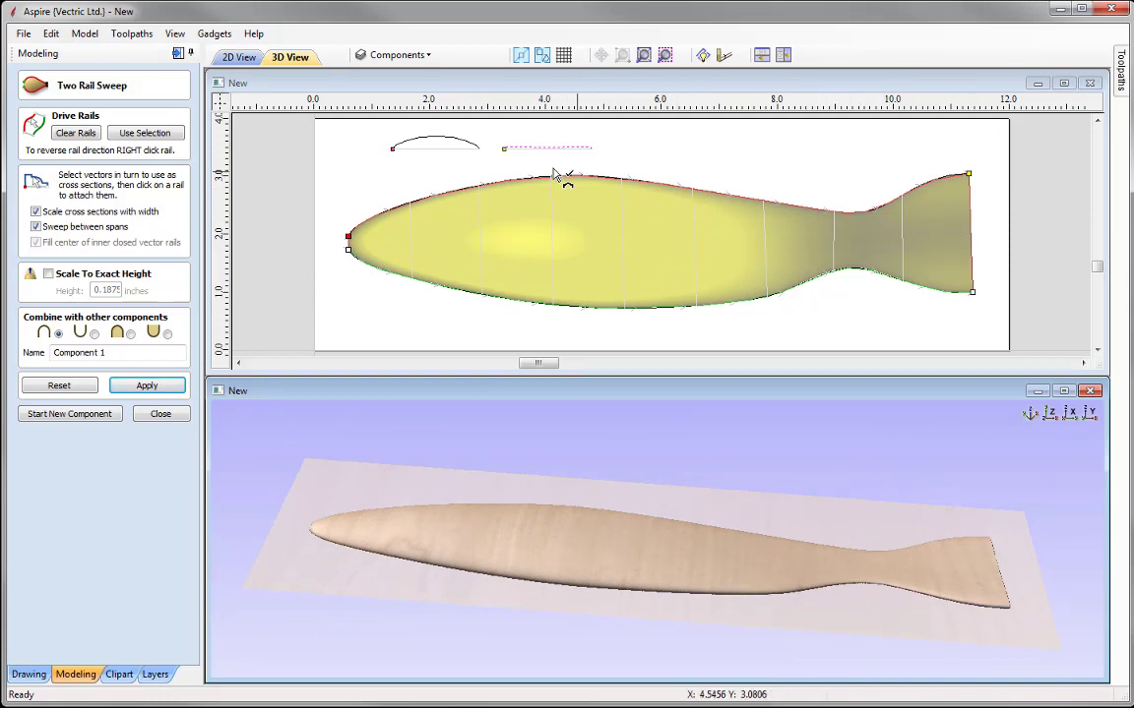
left_click_drag(690, 541, 732, 558)
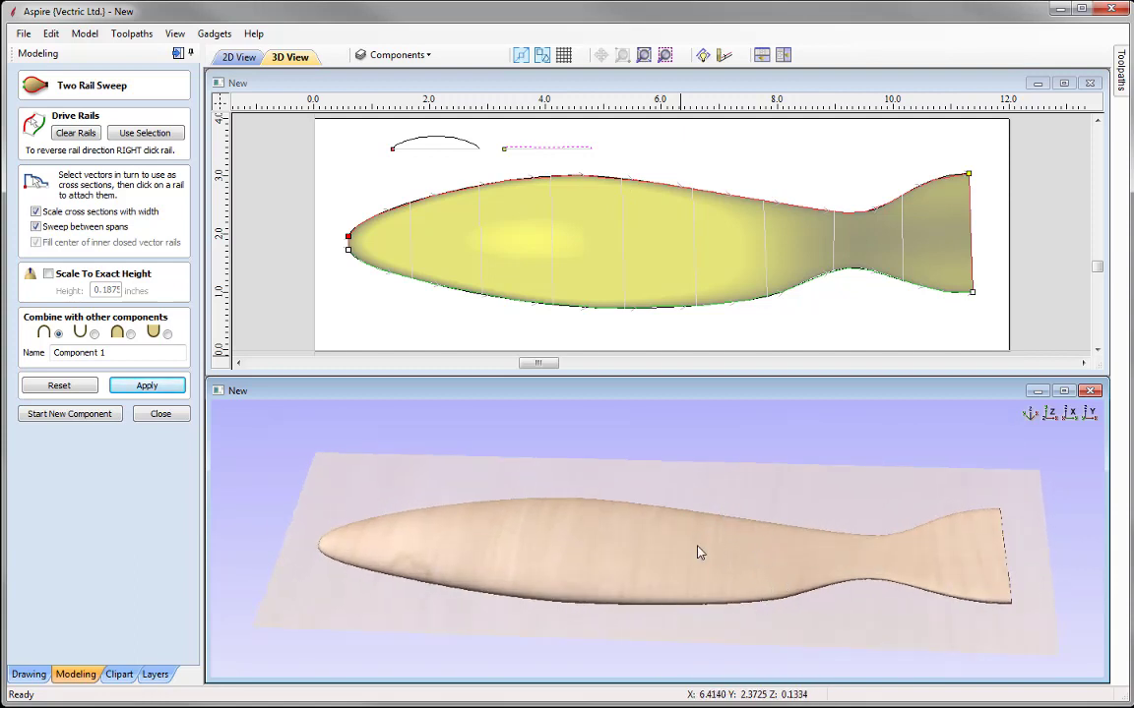
left_click_drag(625, 576, 656, 513)
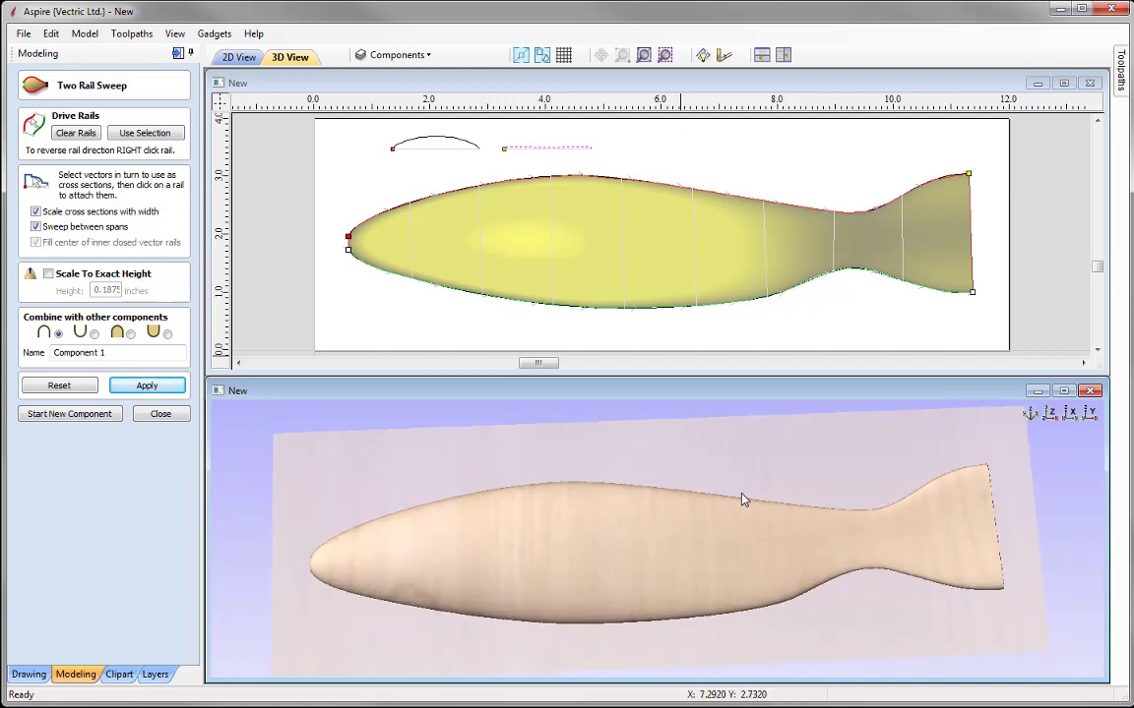
- Attach the arc cross section to the upper rail at about X 7.6, reapply the sweep and check the body in 3D
left_click(434, 144)
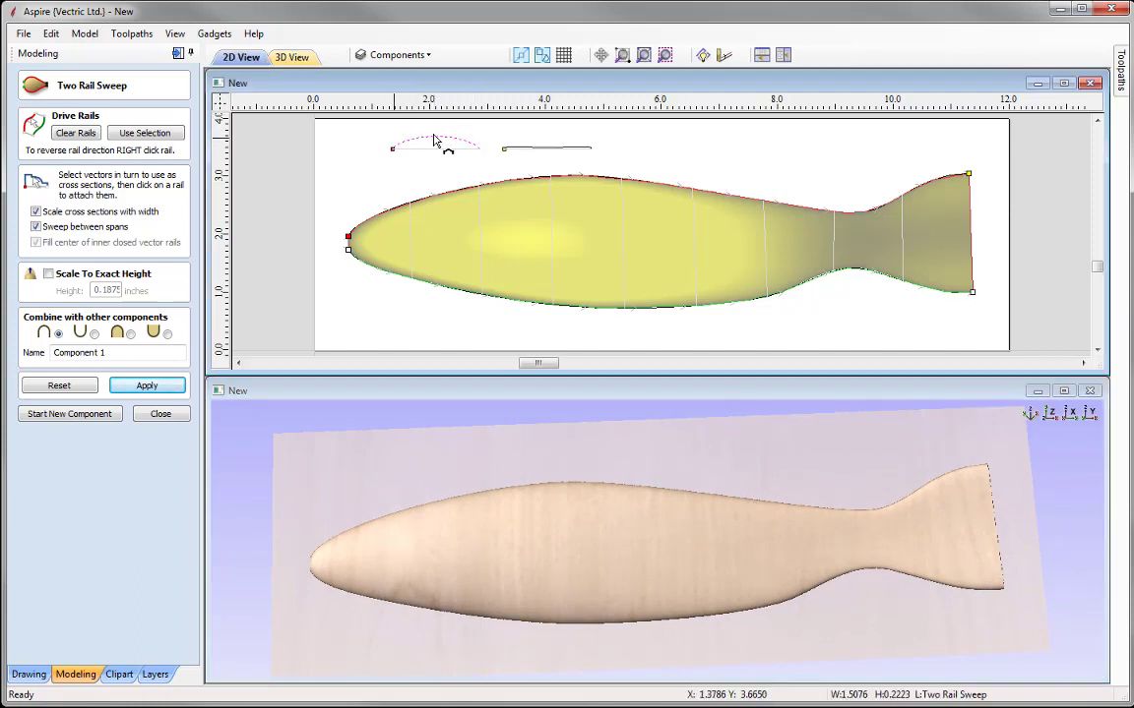
left_click(758, 203)
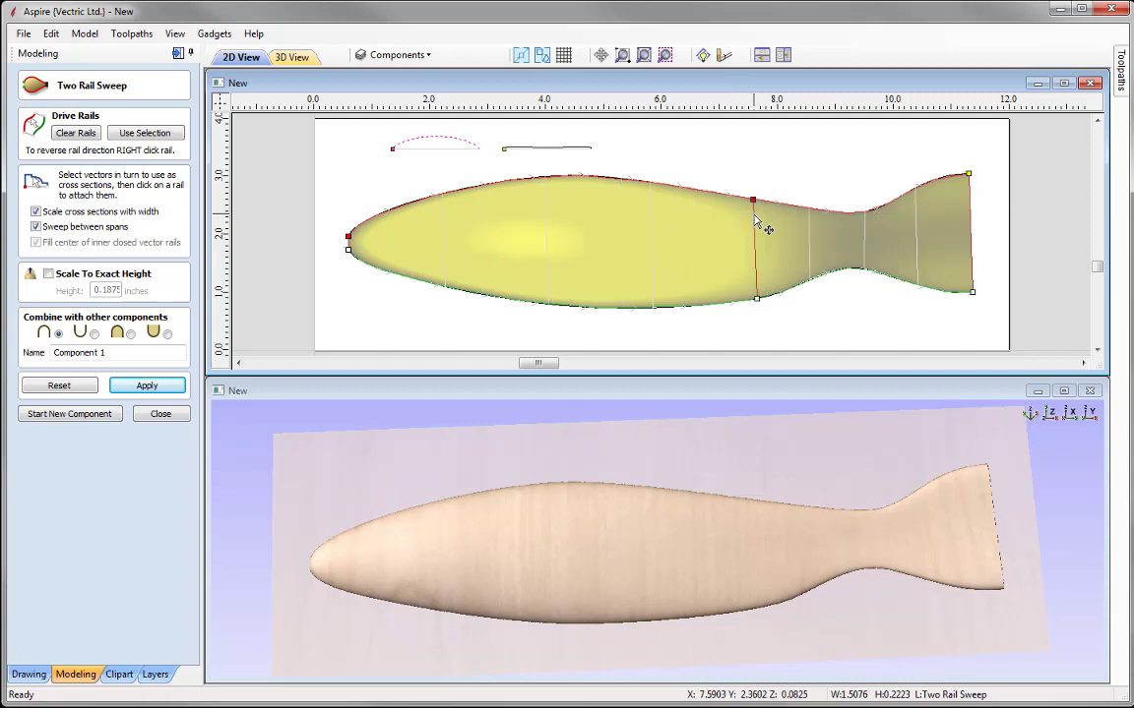
left_click(147, 386)
left_click_drag(531, 584, 318, 519)
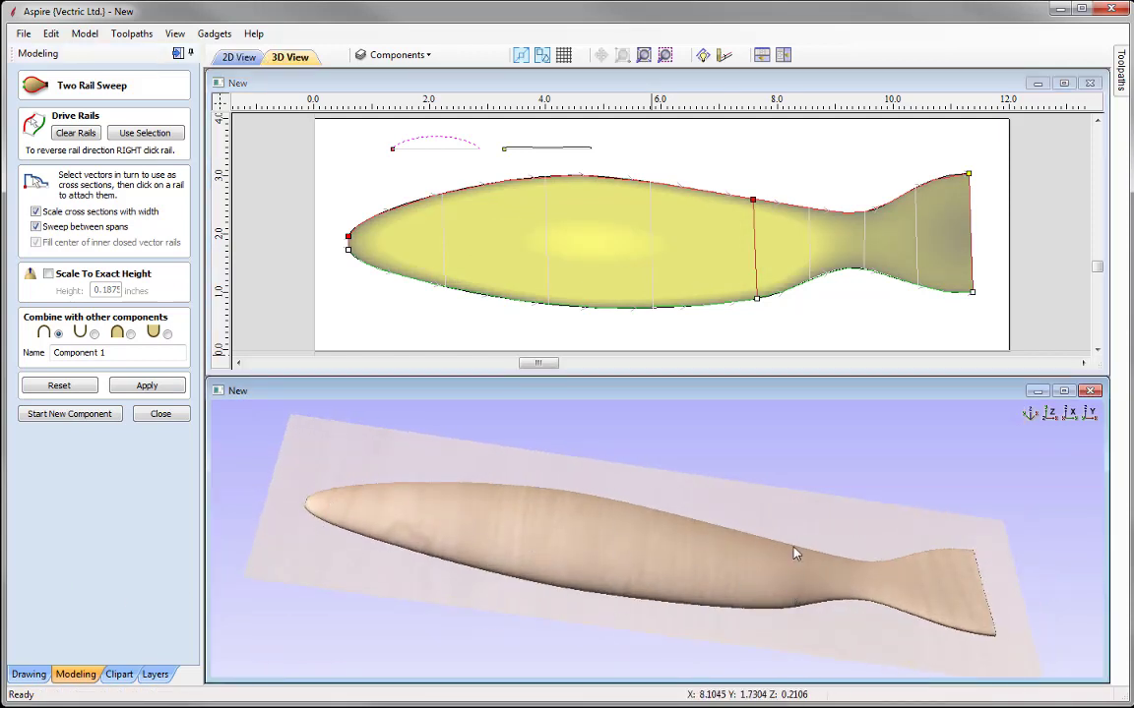
left_click_drag(795, 554, 763, 543)
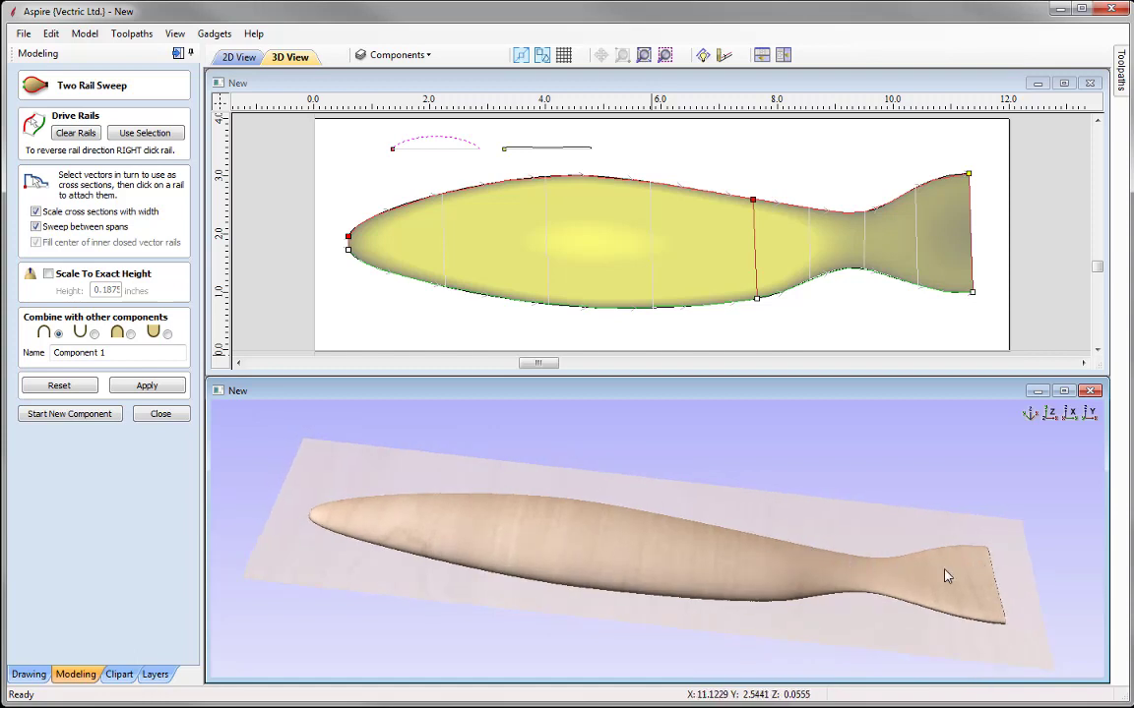
left_click_drag(994, 569, 638, 531)
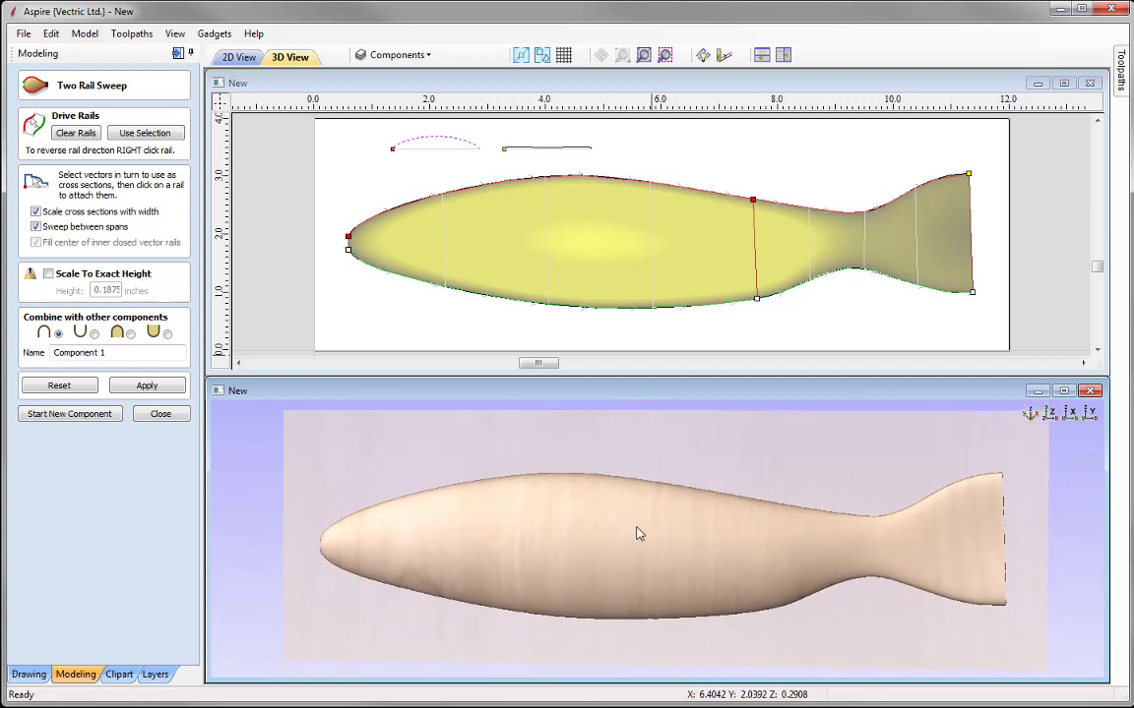
left_click_drag(458, 488, 514, 492)
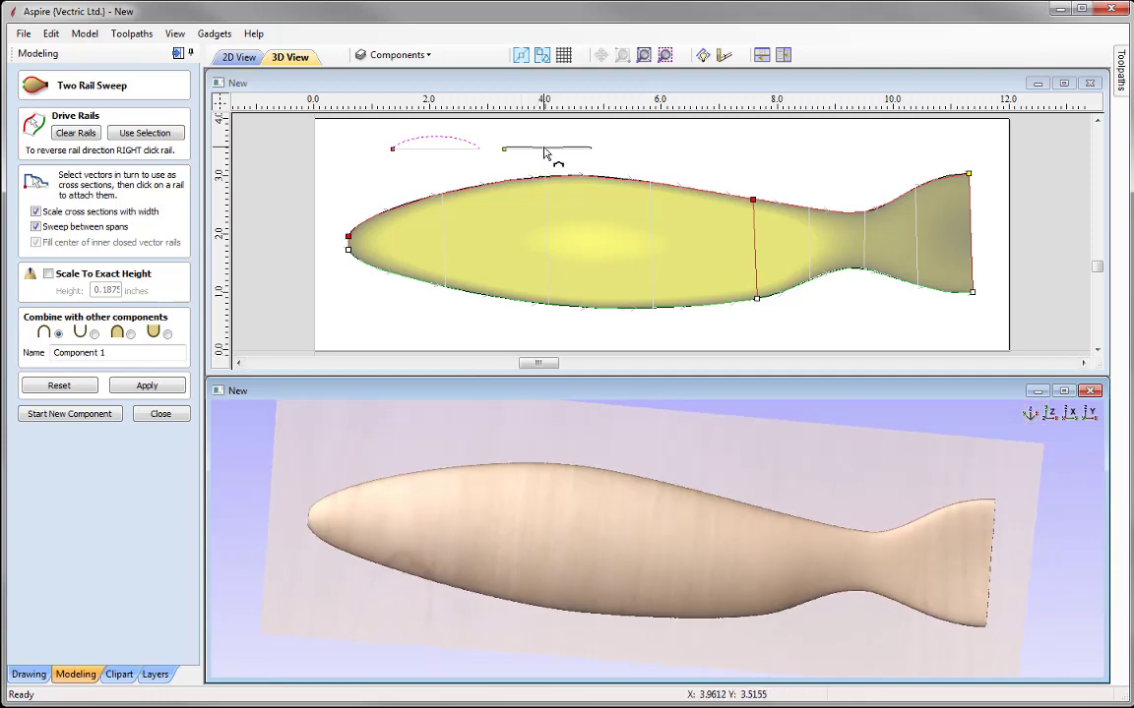
- Attach the low, flat cross section at the narrow point before the tail and reapply the sweep, finishing in a top-down view
left_click(497, 148)
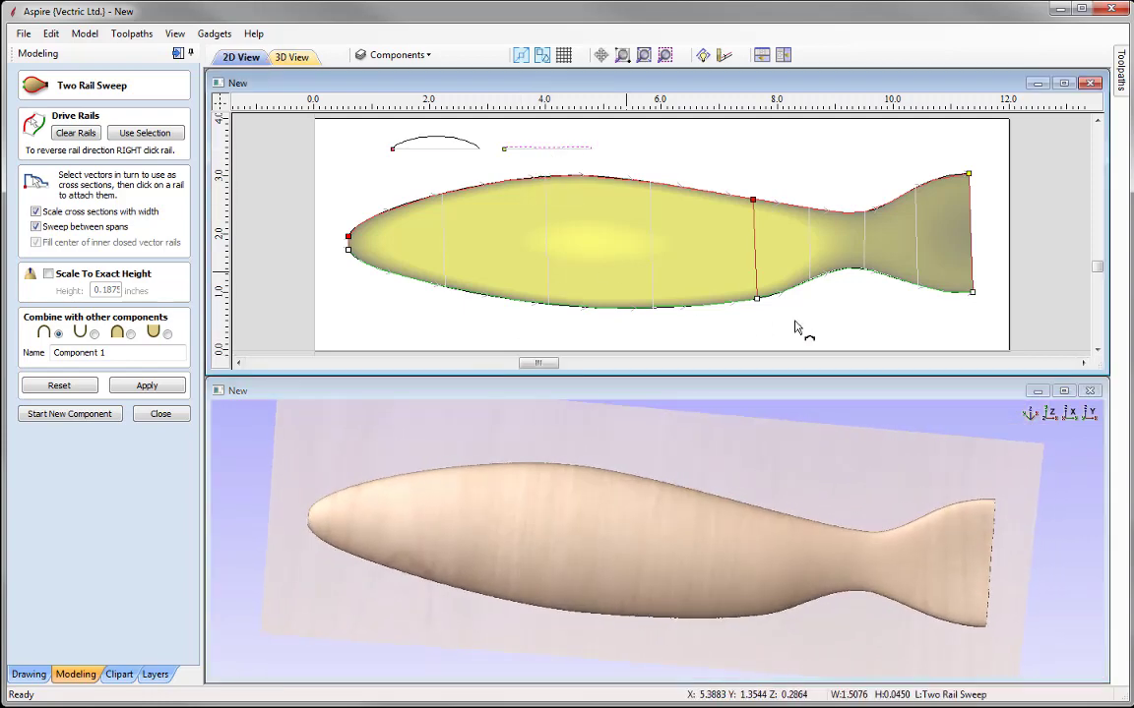
left_click(855, 219)
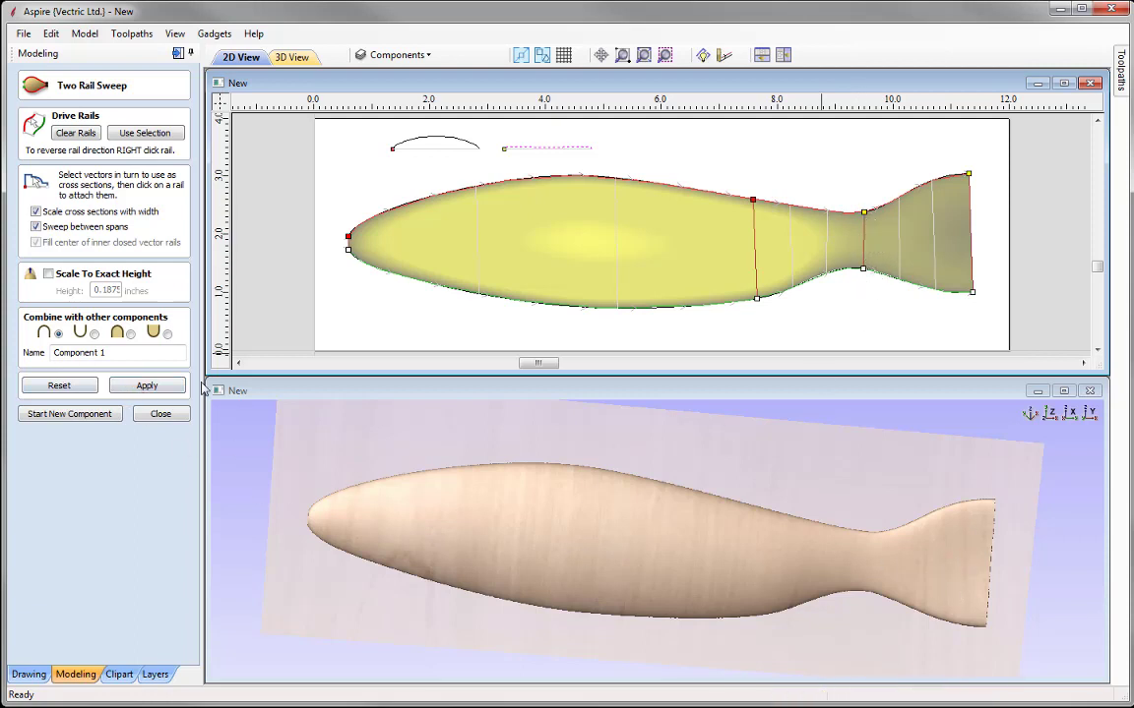
left_click(148, 385)
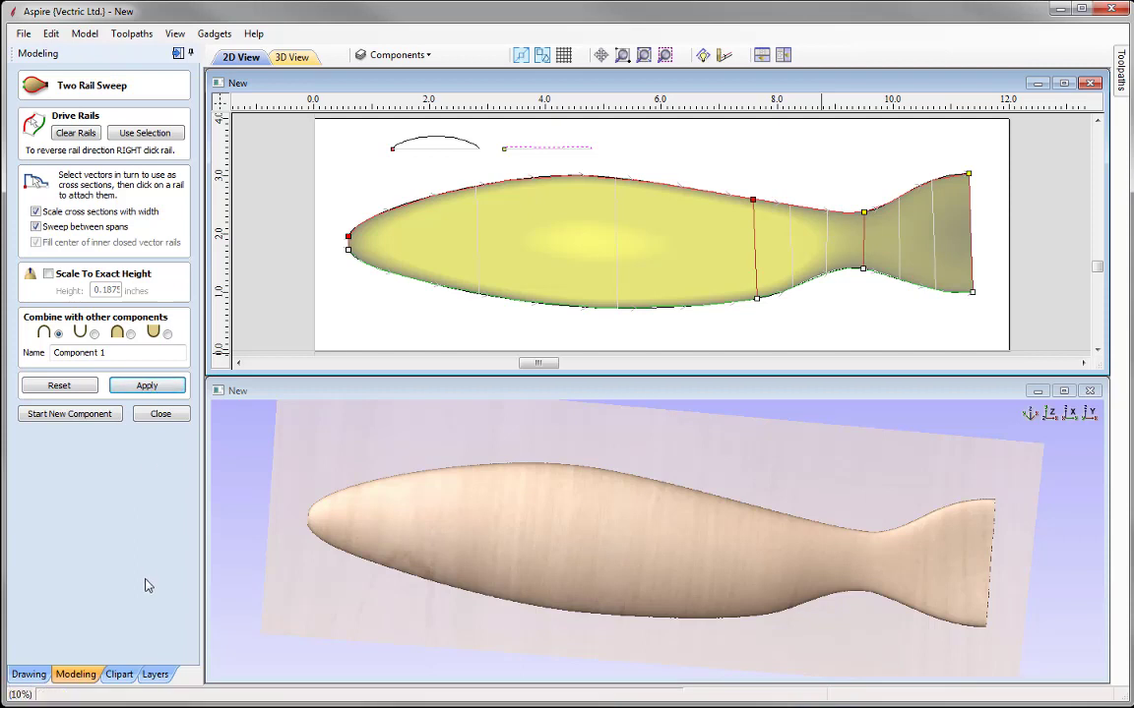
left_click(768, 543)
left_click_drag(768, 543, 576, 575)
left_click(1049, 414)
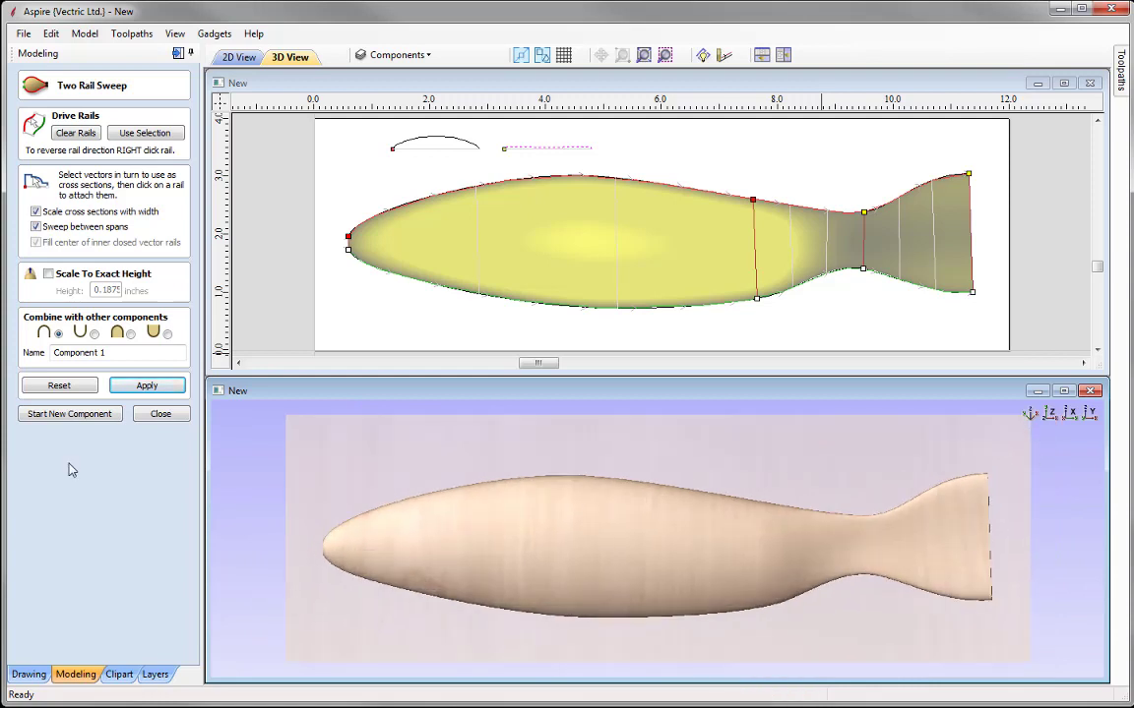
- Name the swept component "Basic Fish Shape", apply it and finish the Two Rail Sweep
left_click(115, 353)
key("ctrl+a")
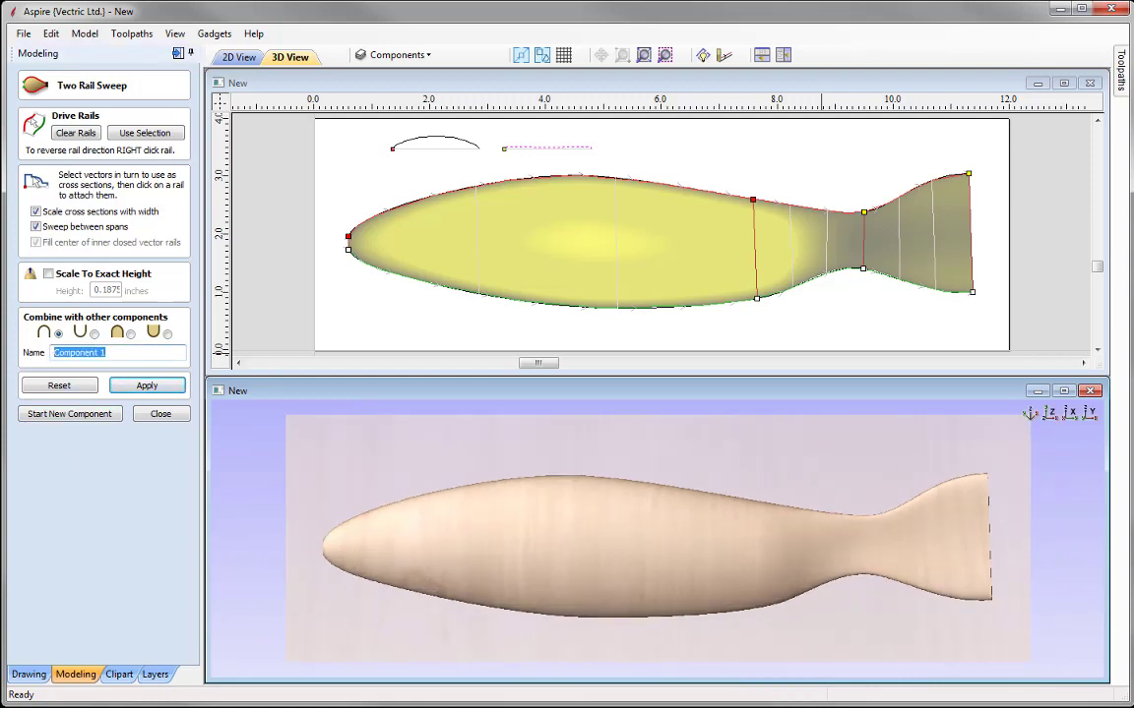
type("Basic Fish Shape")
left_click(174, 386)
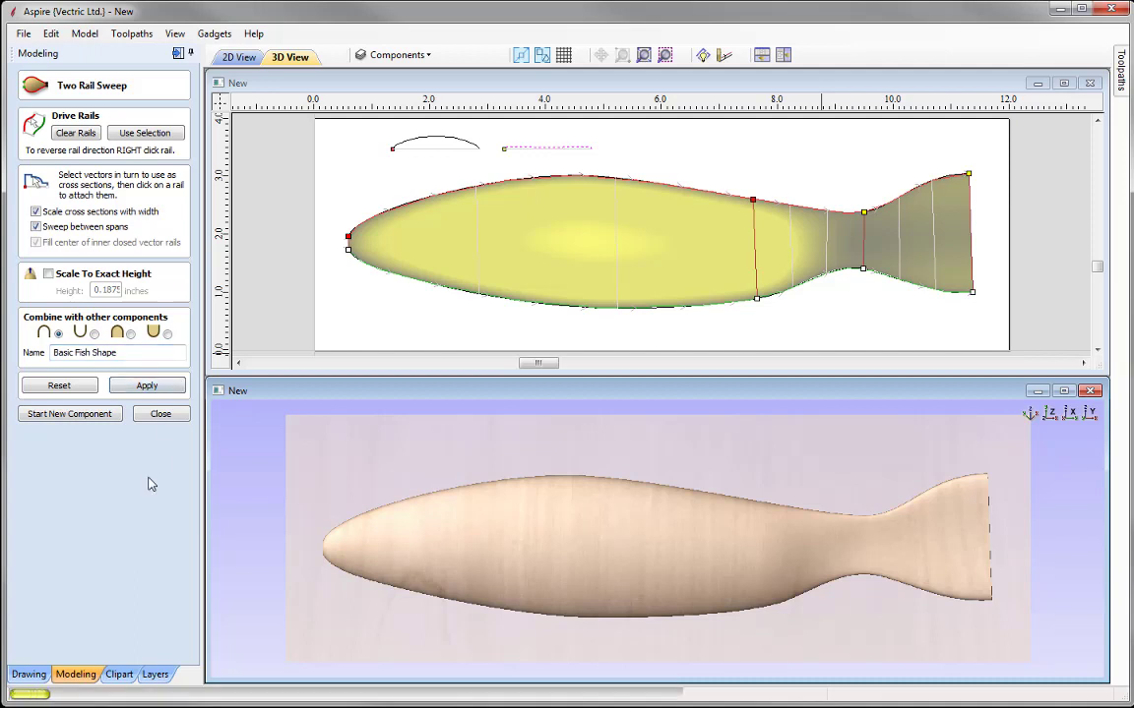
left_click(162, 421)
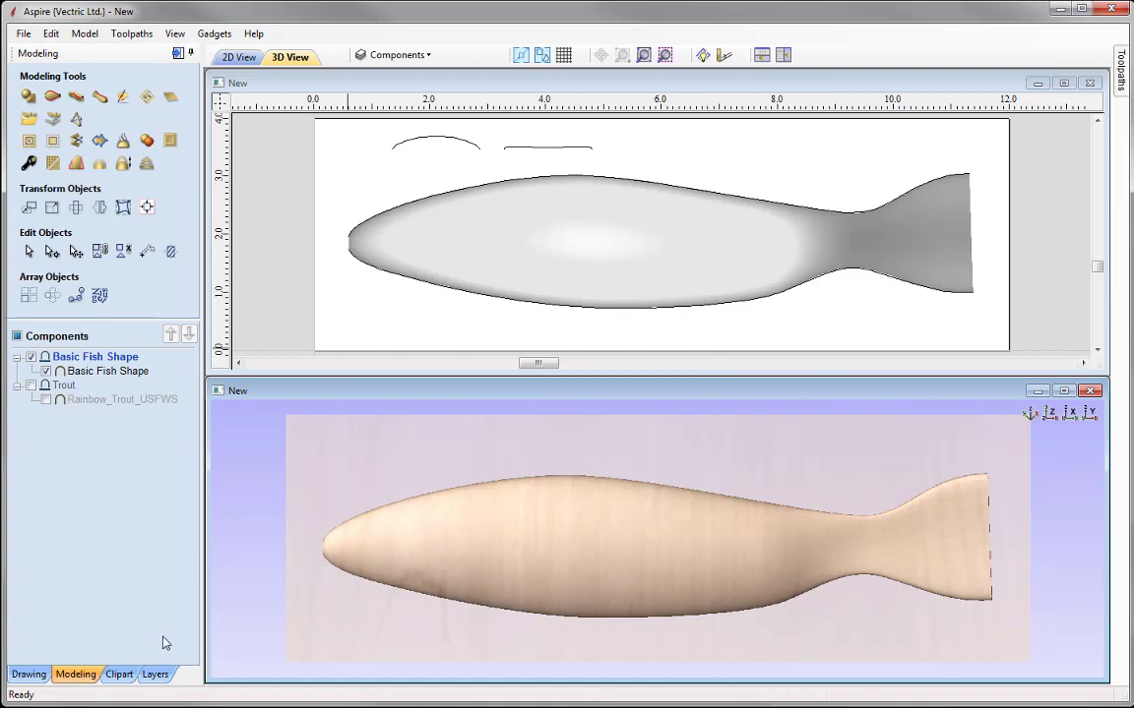
- Hide the Two Rail Sweep layer and show the Outline Vectors layer
left_click(157, 675)
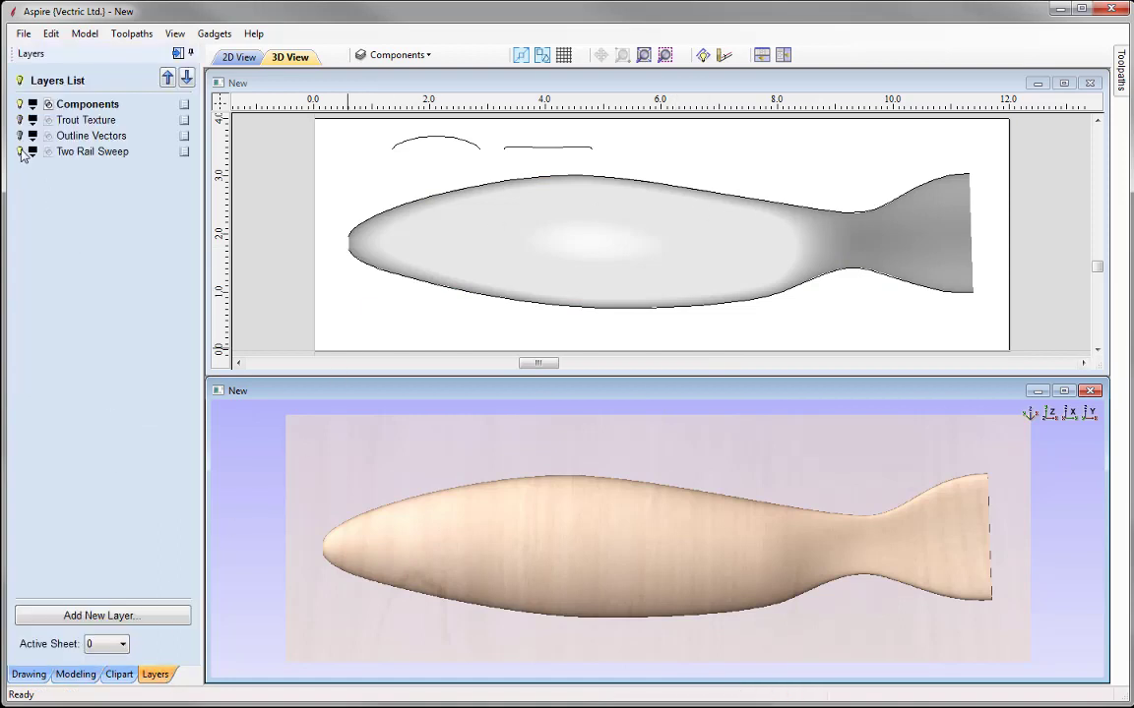
left_click(19, 153)
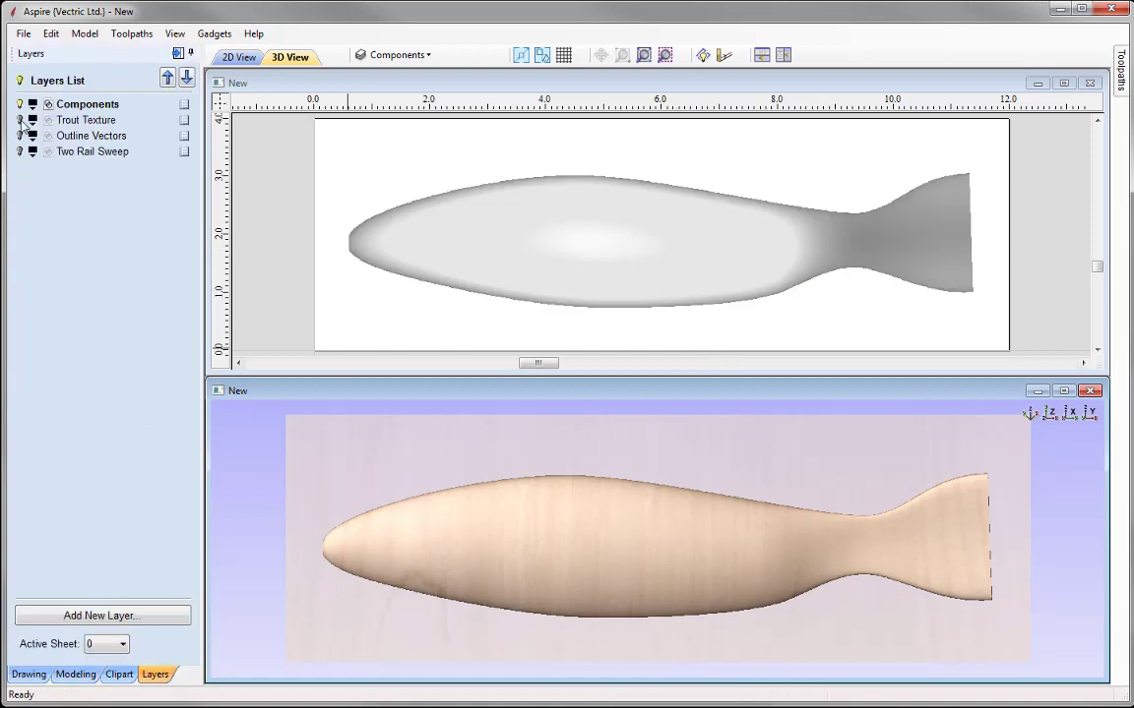
left_click(20, 136)
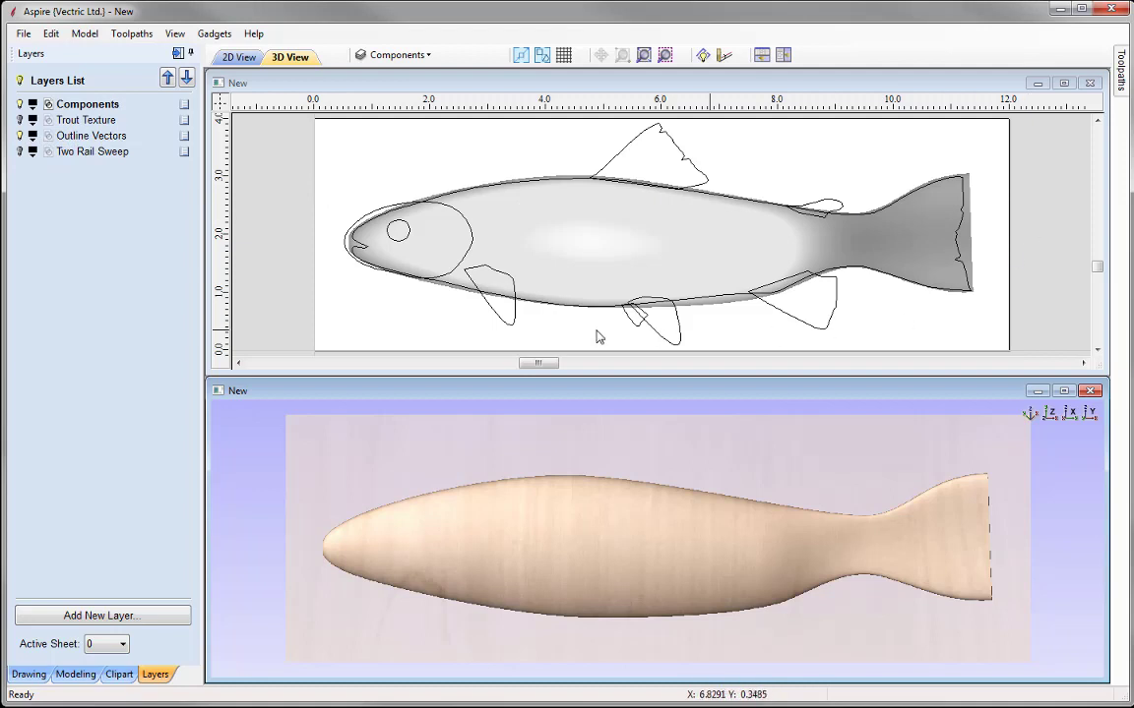
- Trim the Basic Fish Shape component to the trout body outline by clearing everything outside that vector
left_click(957, 232)
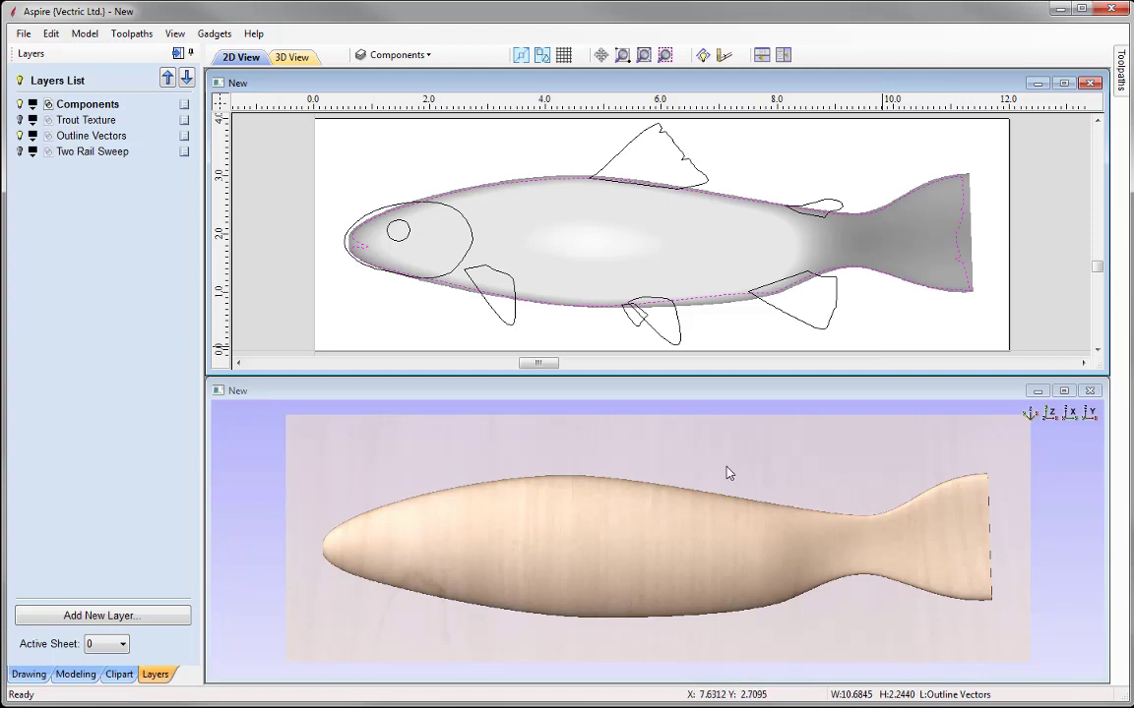
left_click(76, 674)
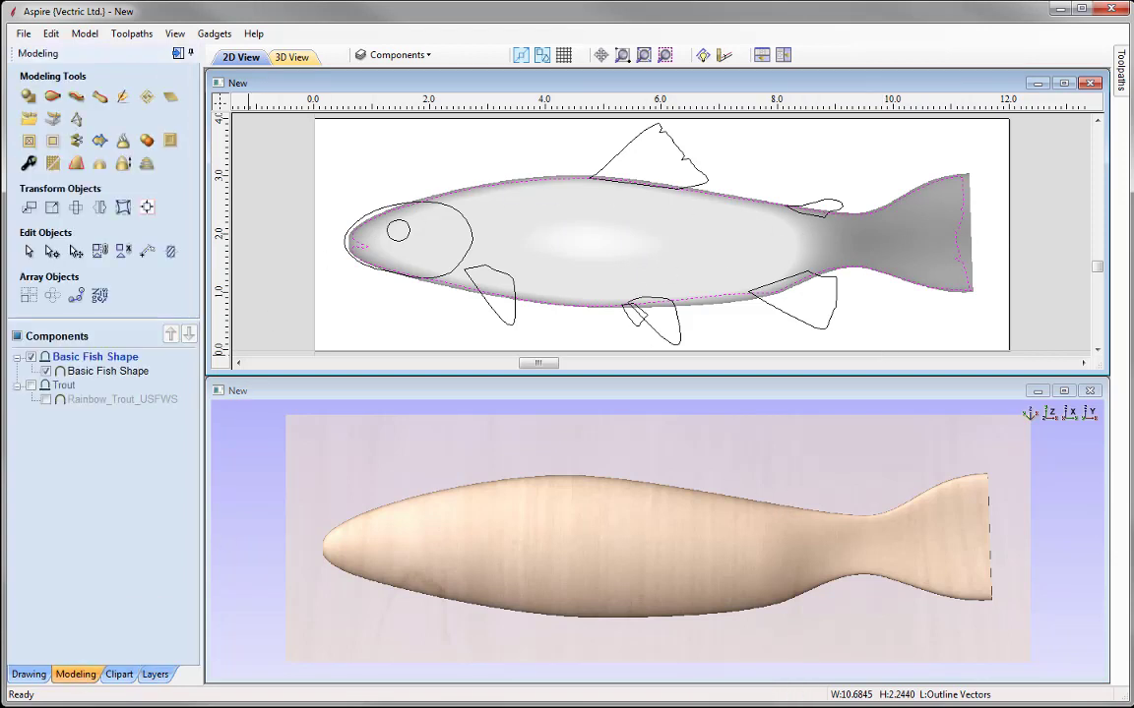
left_click(923, 235)
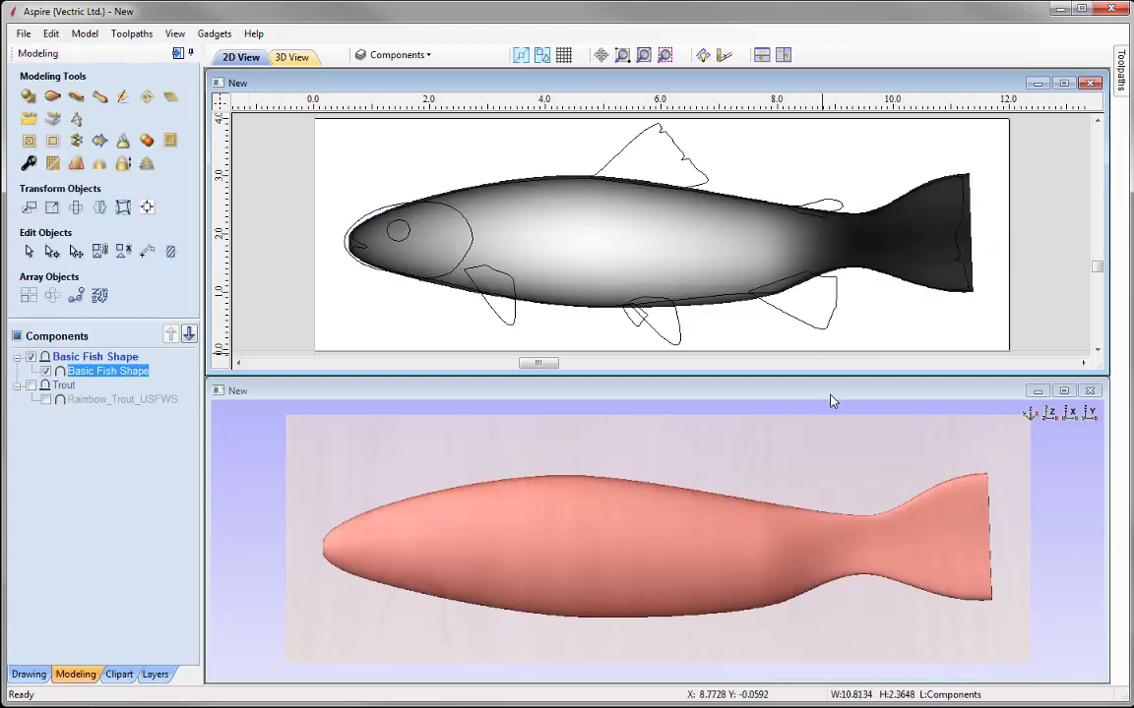
left_click(962, 202)
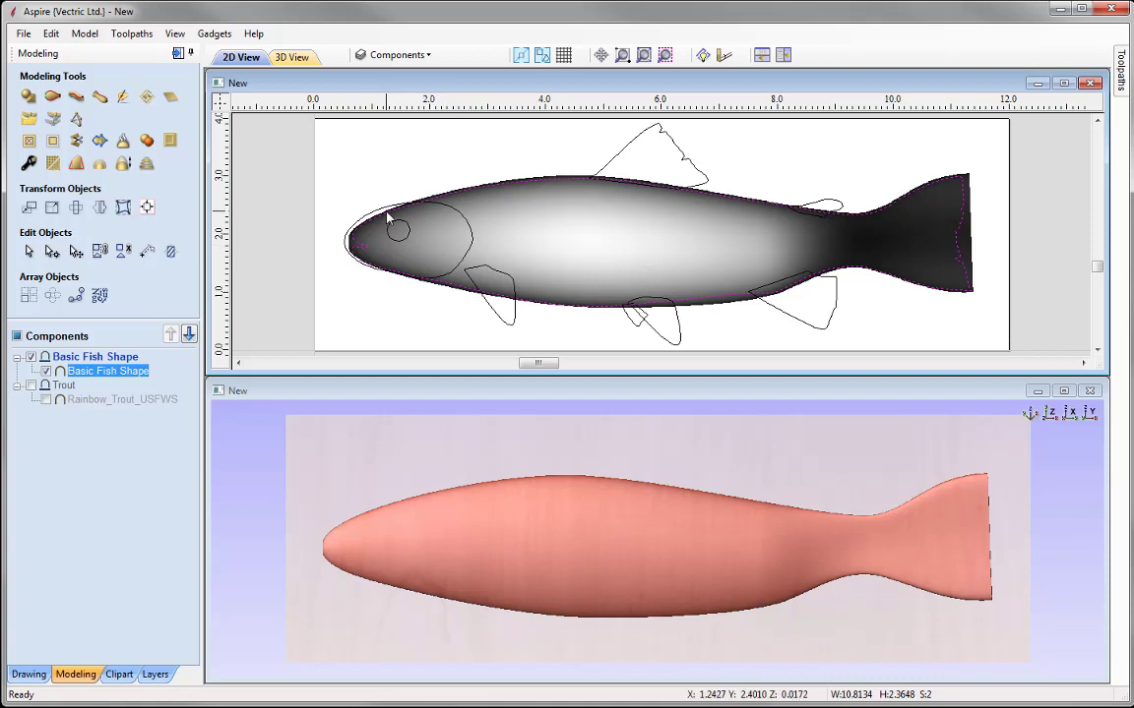
left_click(52, 143)
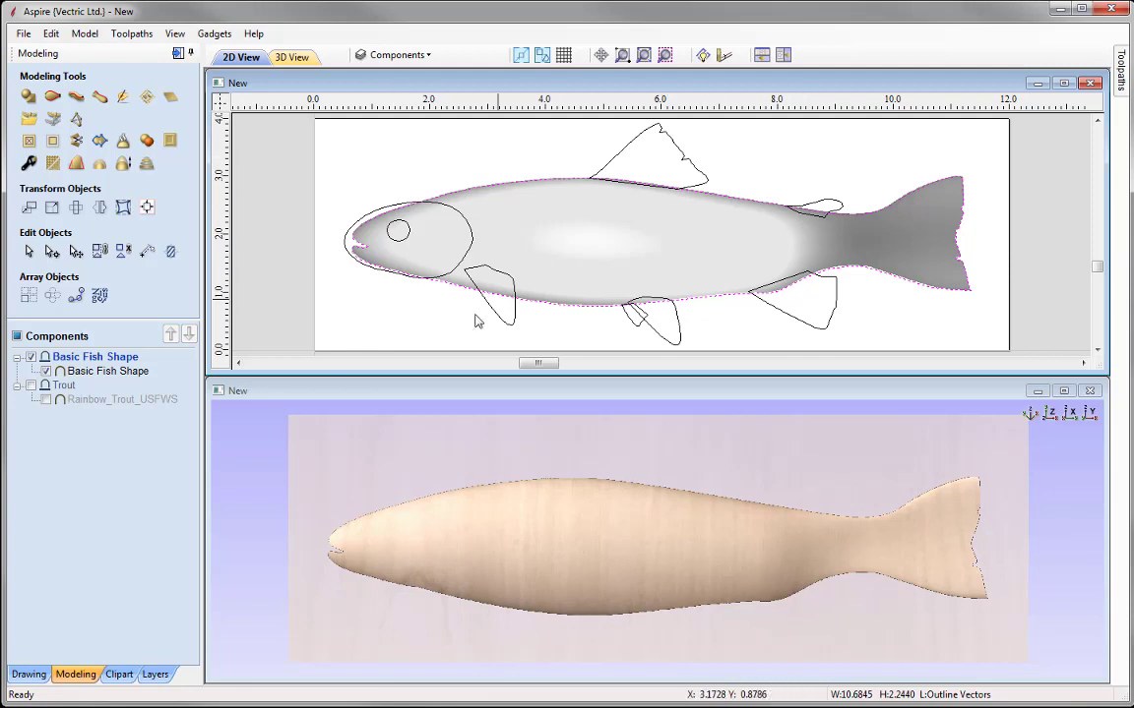
- Create a rounded shape from the eye circle with a 90-degree angle and inspect the eye in 3D
left_click(409, 237)
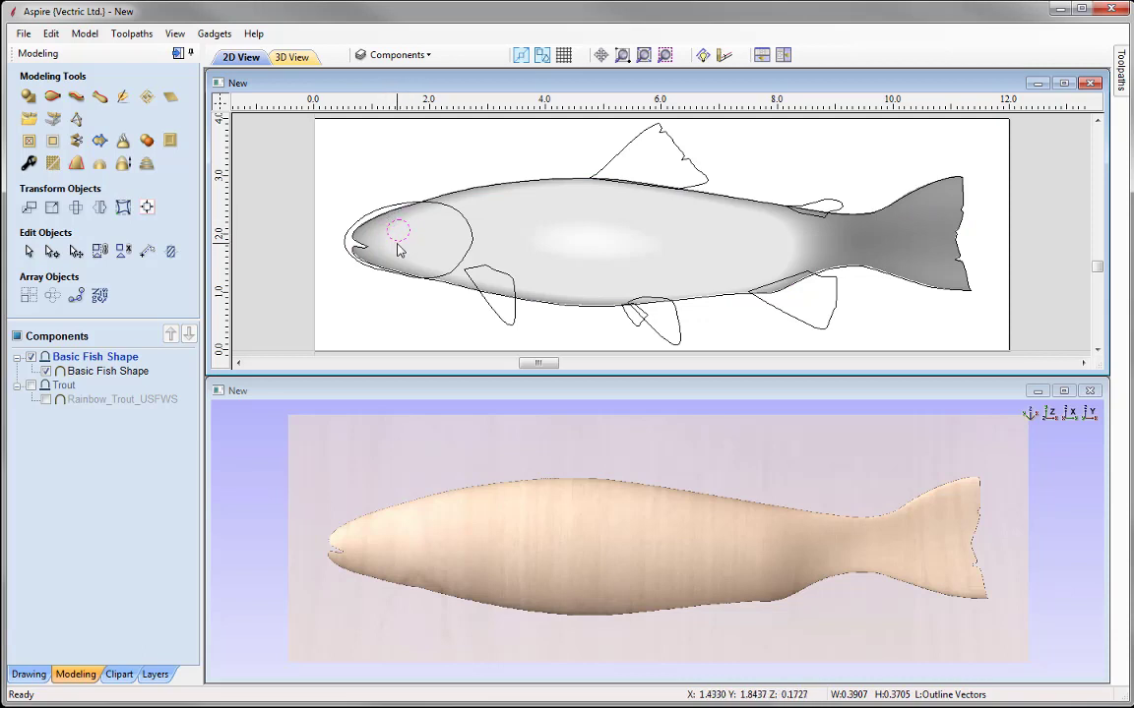
left_click(29, 97)
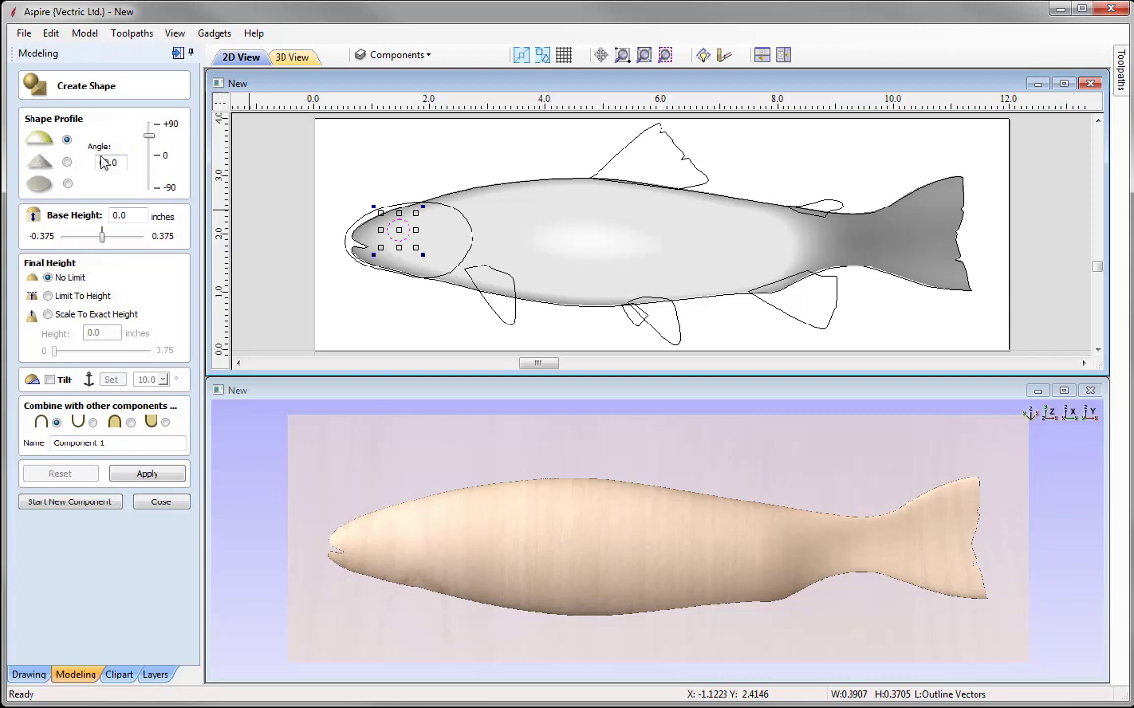
left_click_drag(149, 131, 148, 124)
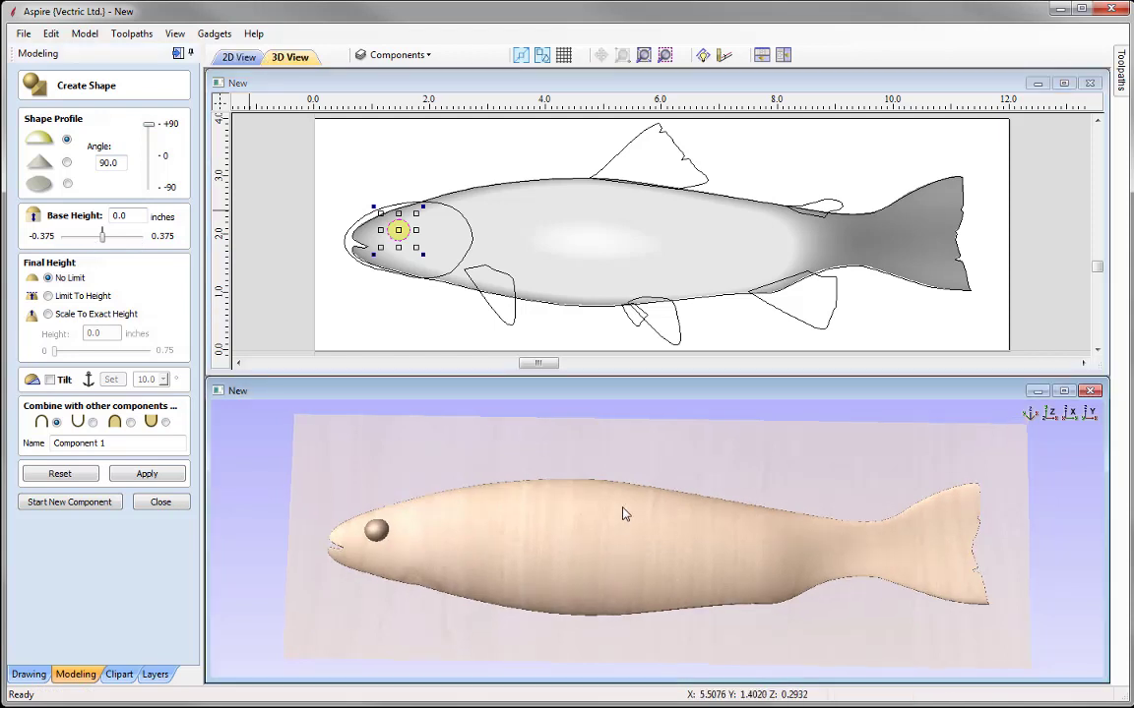
left_click_drag(623, 513, 322, 473)
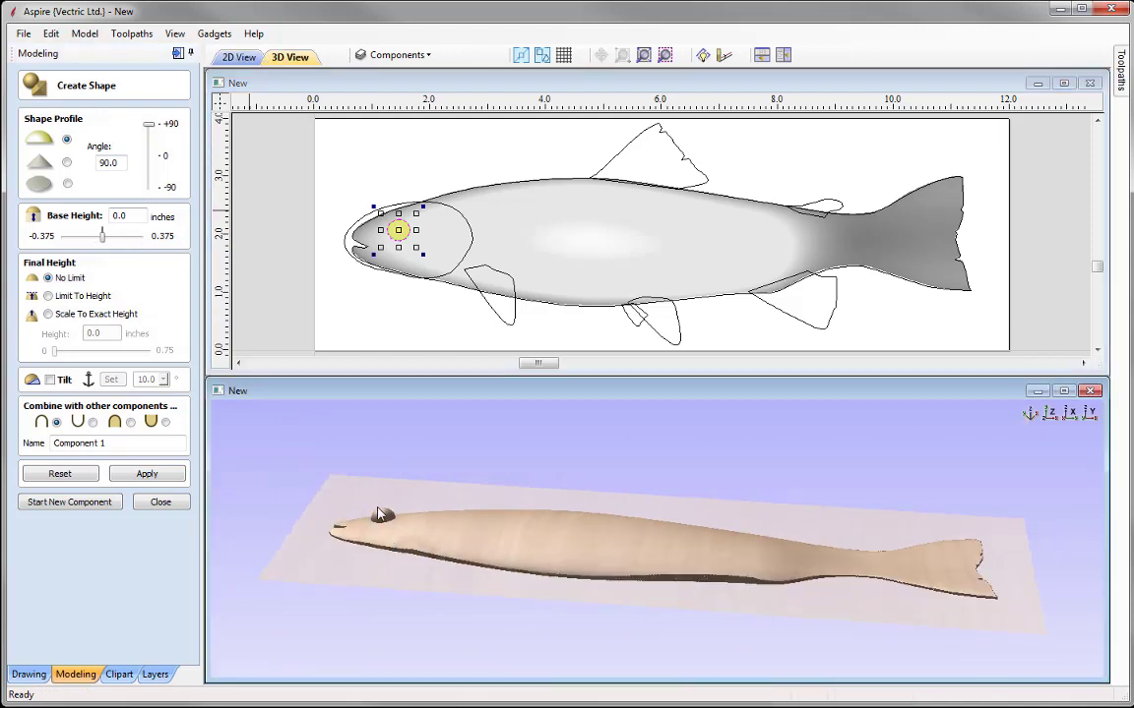
left_click_drag(605, 494, 554, 570)
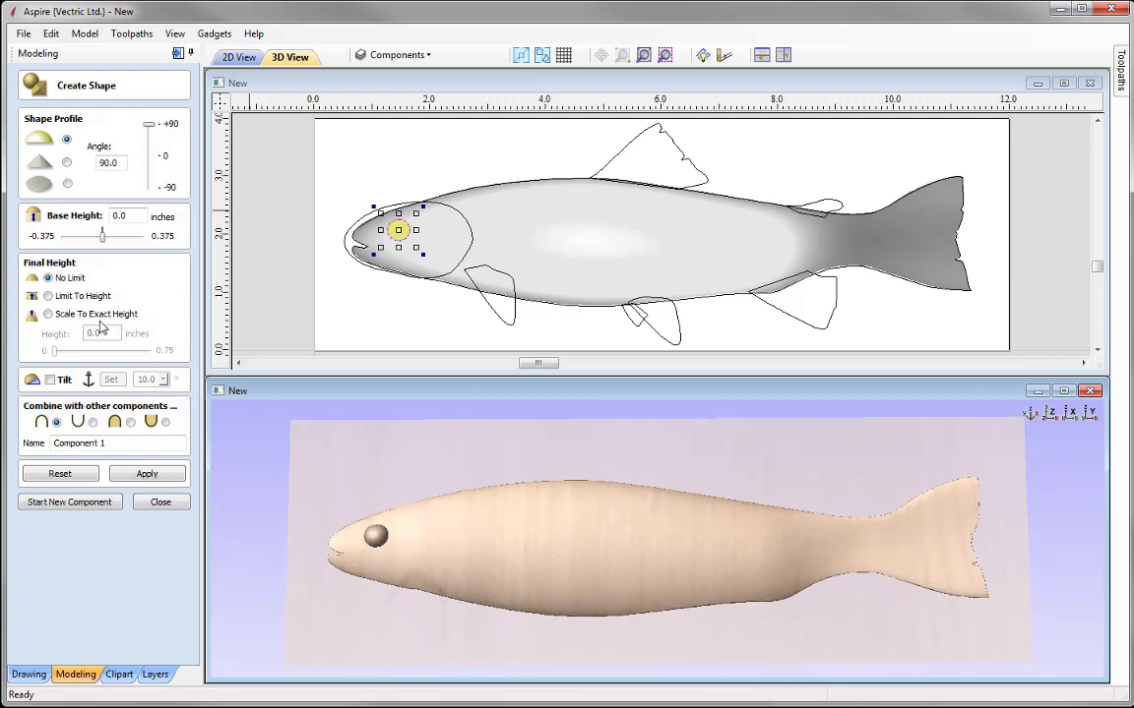
- Scale the eye shape to an exact height of 0.05 inches, apply it and check it from several angles
left_click(61, 313)
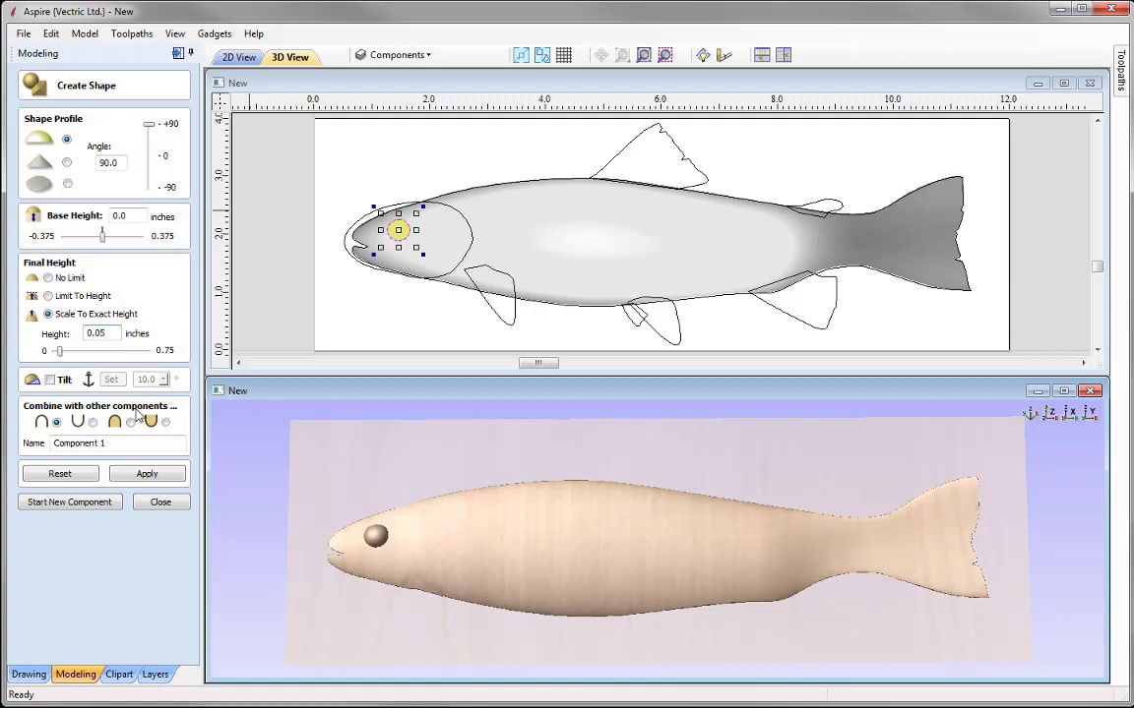
left_click(144, 472)
left_click_drag(593, 589, 530, 598)
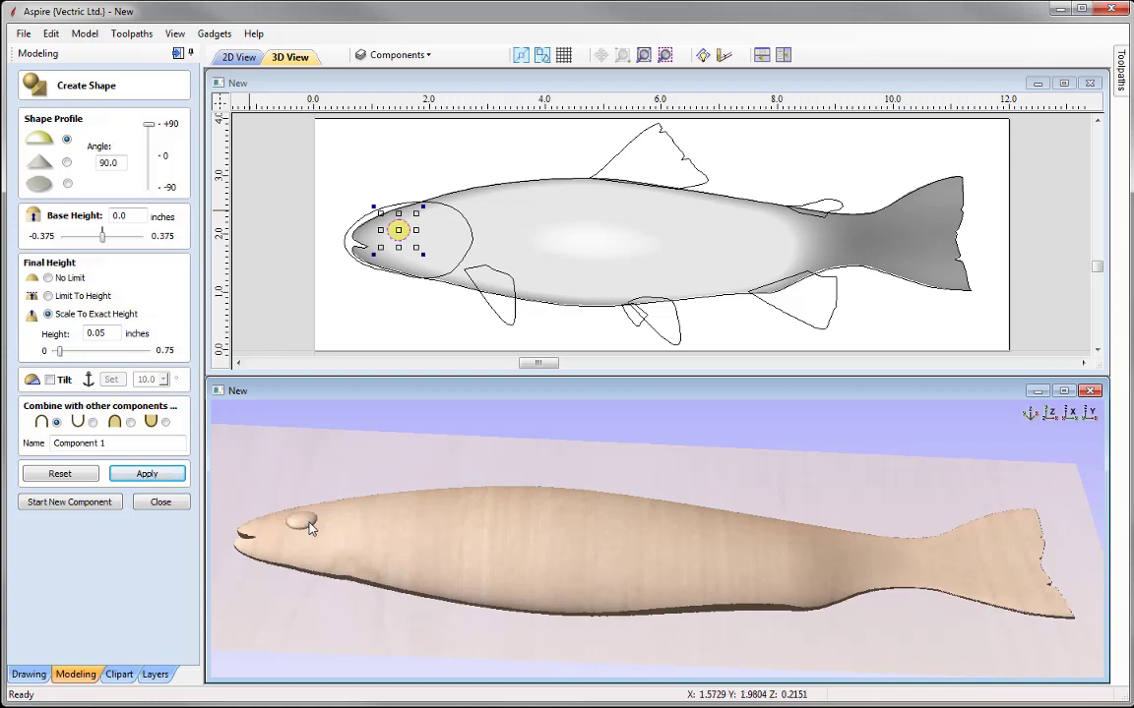
left_click_drag(574, 551, 782, 500)
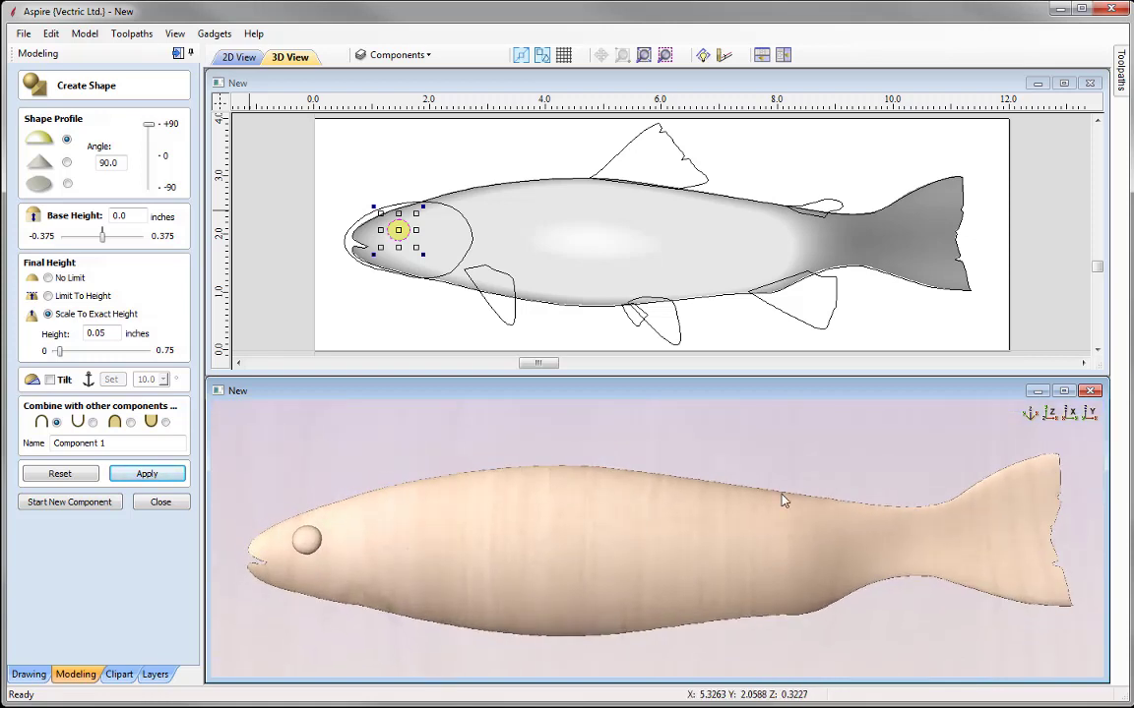
- Name the eye component Eye and start a new component
left_click(1051, 413)
triple_click(101, 445)
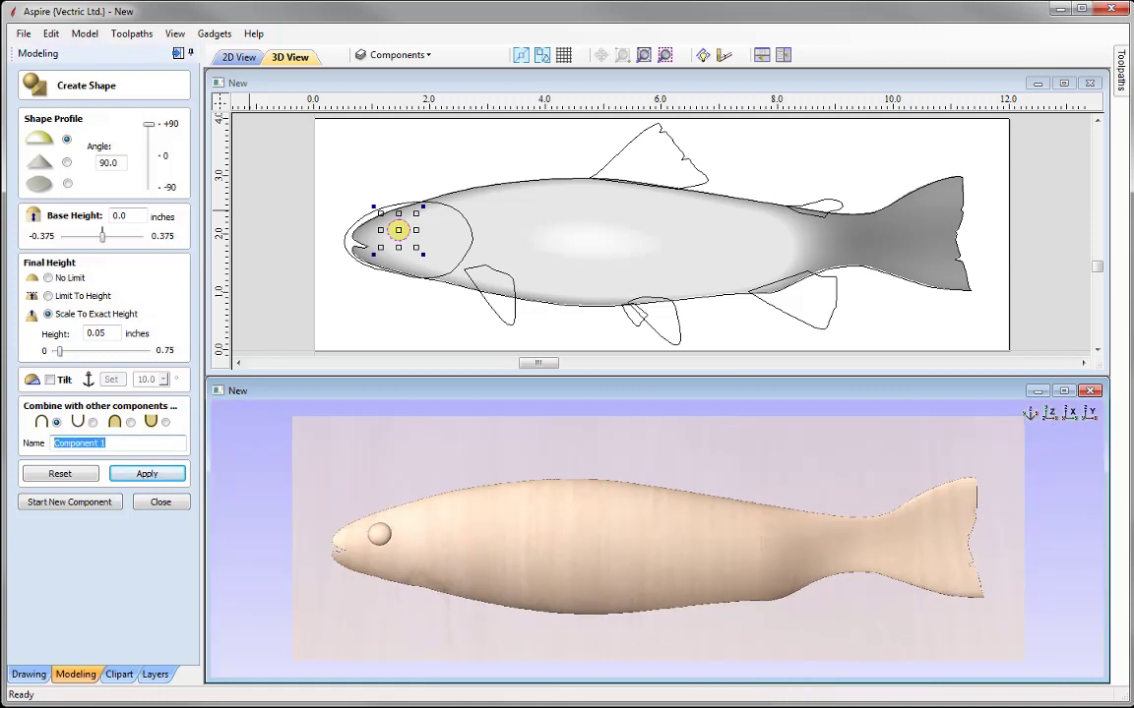
type("Eye")
left_click(65, 503)
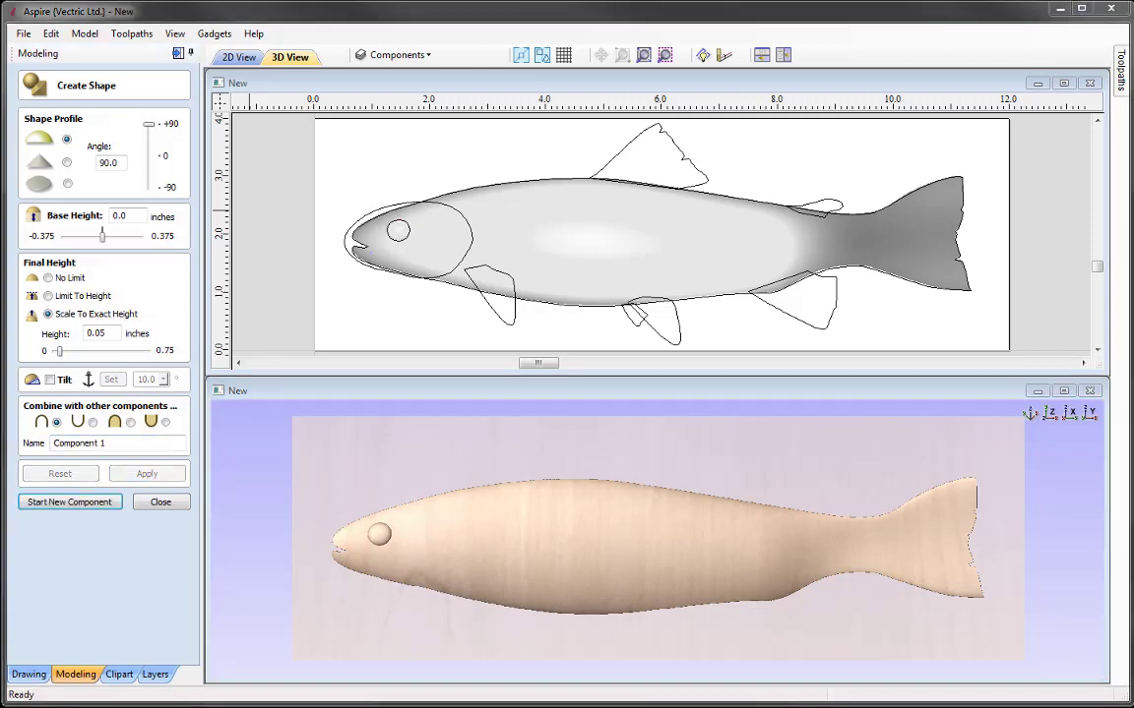
- Create a rounded shape from the head and gill outline with a 5-degree angle and no height limit, and inspect it in 3D
left_click(473, 224)
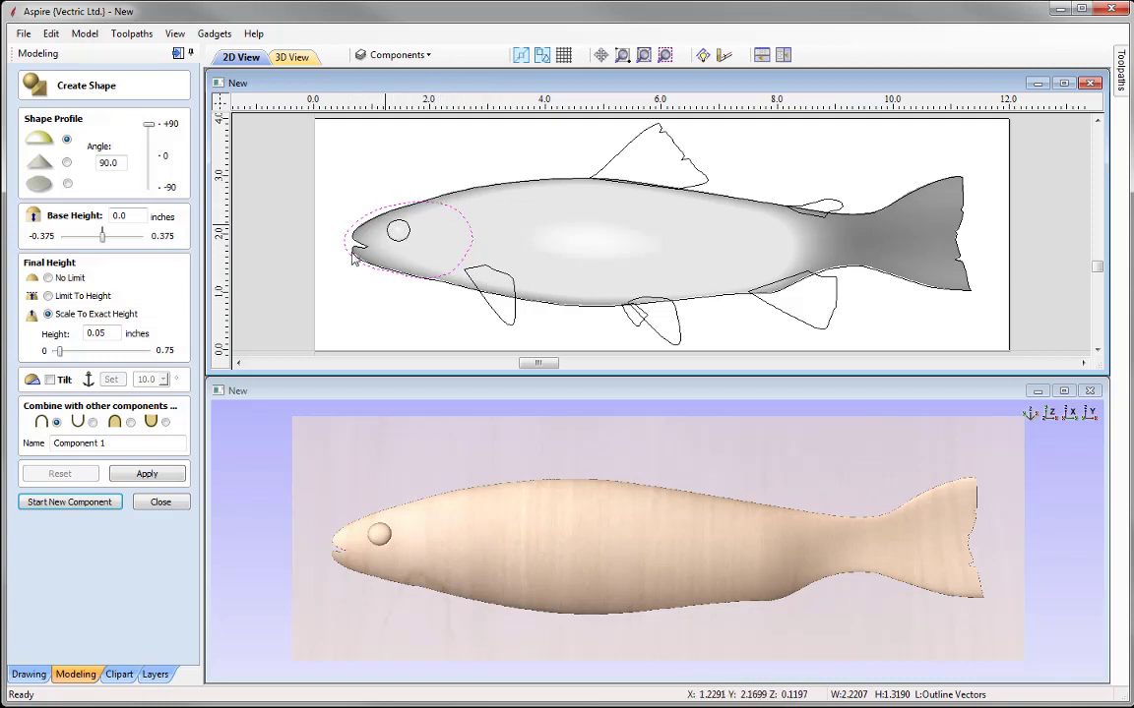
double_click(120, 163)
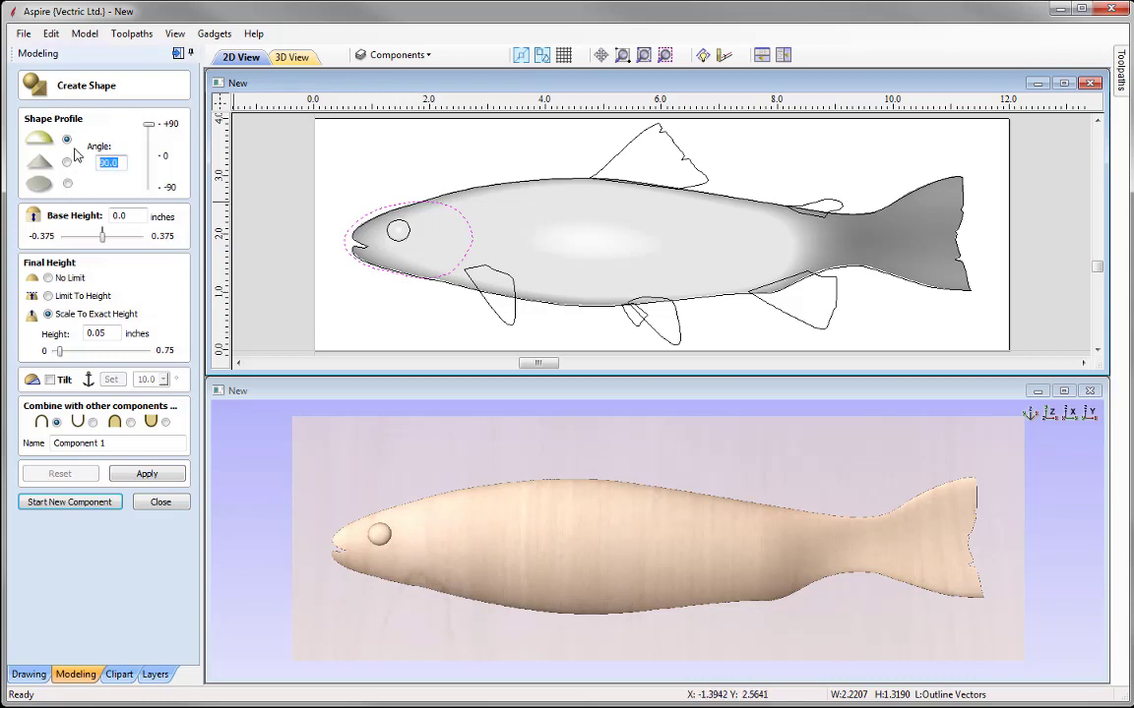
type("5")
left_click(57, 280)
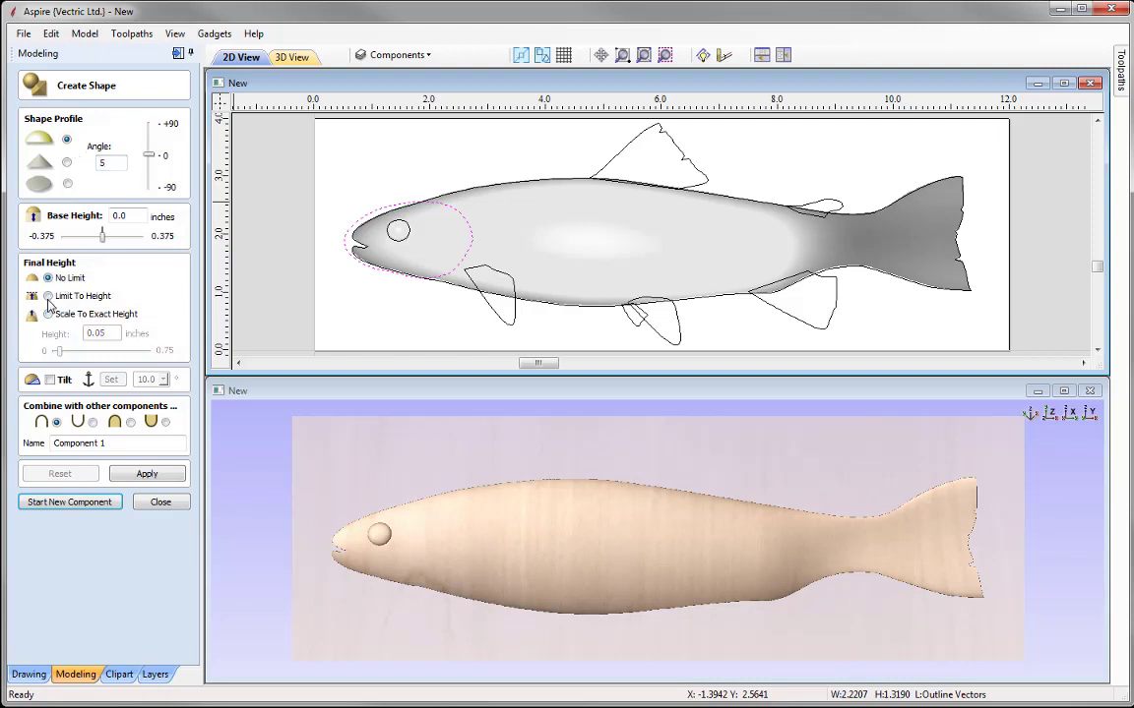
left_click(147, 474)
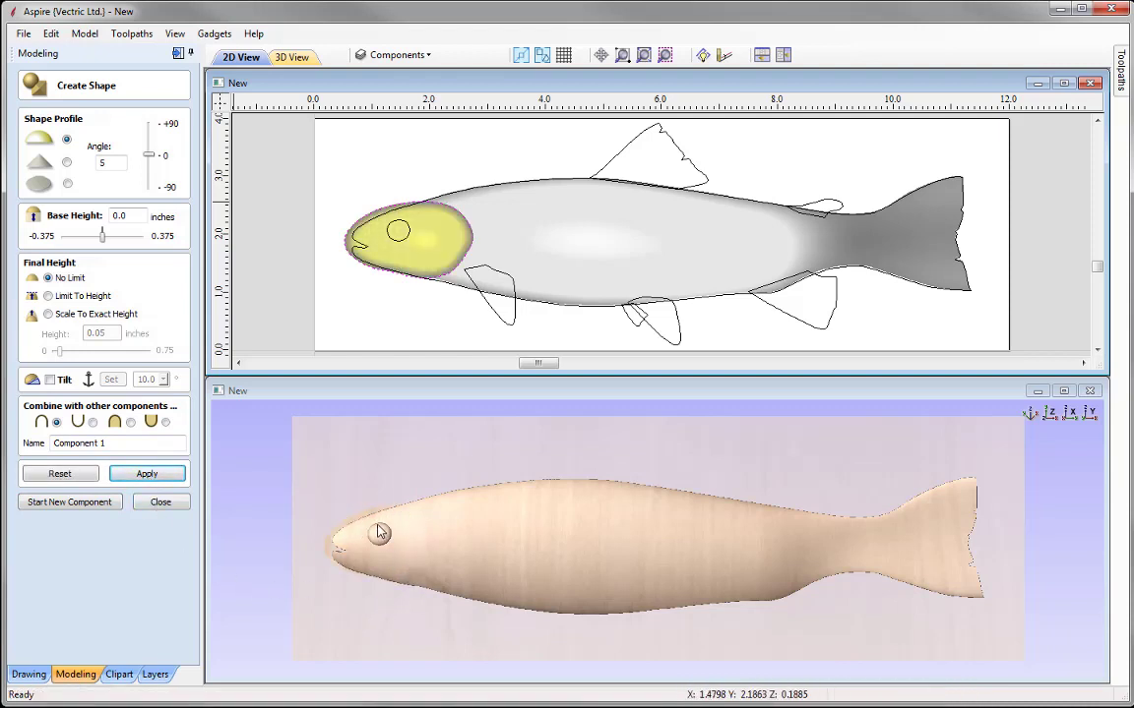
left_click_drag(386, 582, 695, 571)
scroll(695, 570, "up", 5)
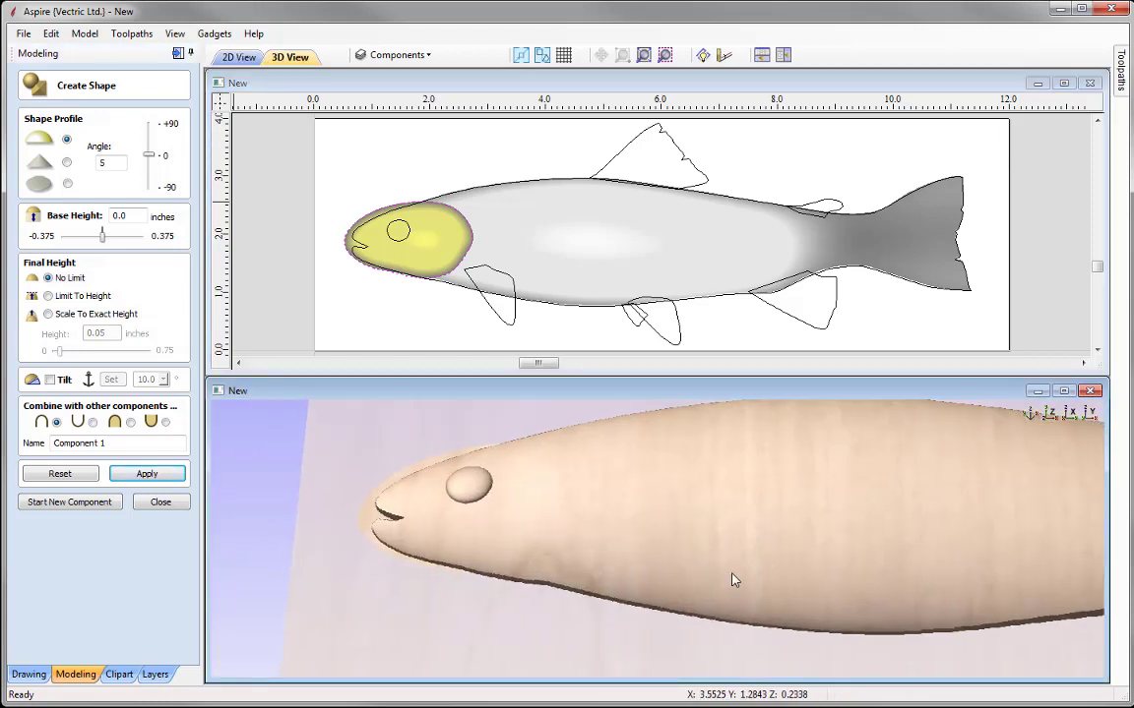
left_click_drag(740, 622, 572, 534)
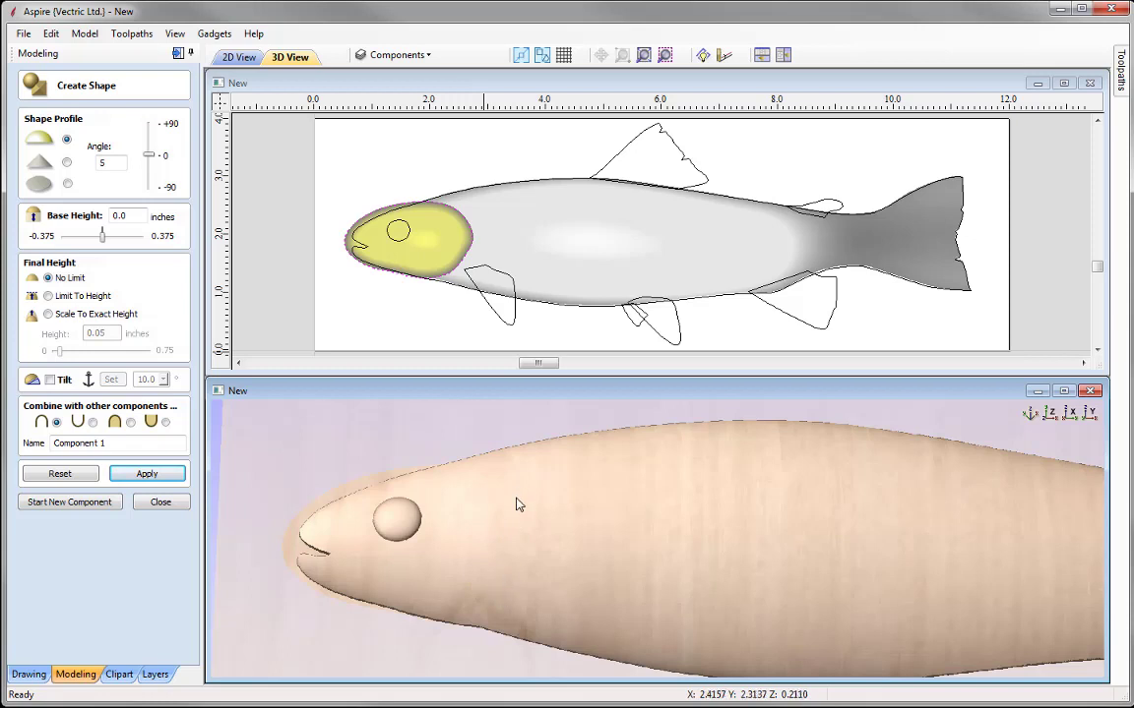
- Tilt the gill shape by 10 degrees along a horizontal line from ahead of the snout to behind the gill, and inspect it
left_click(49, 380)
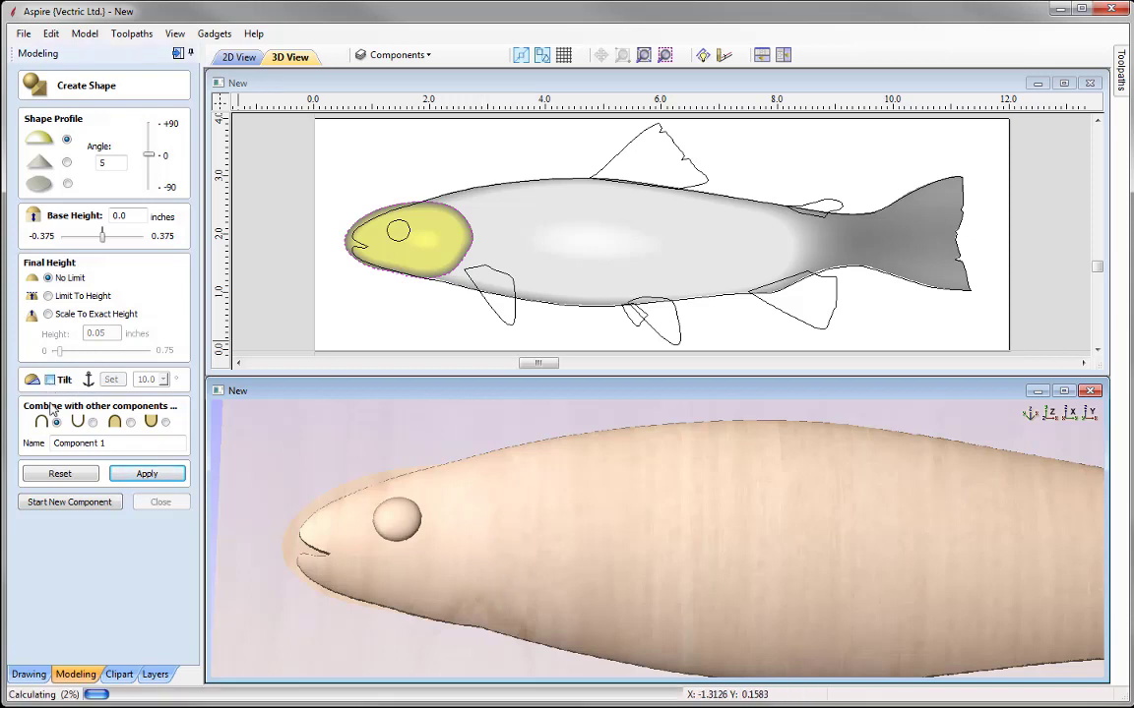
left_click(114, 381)
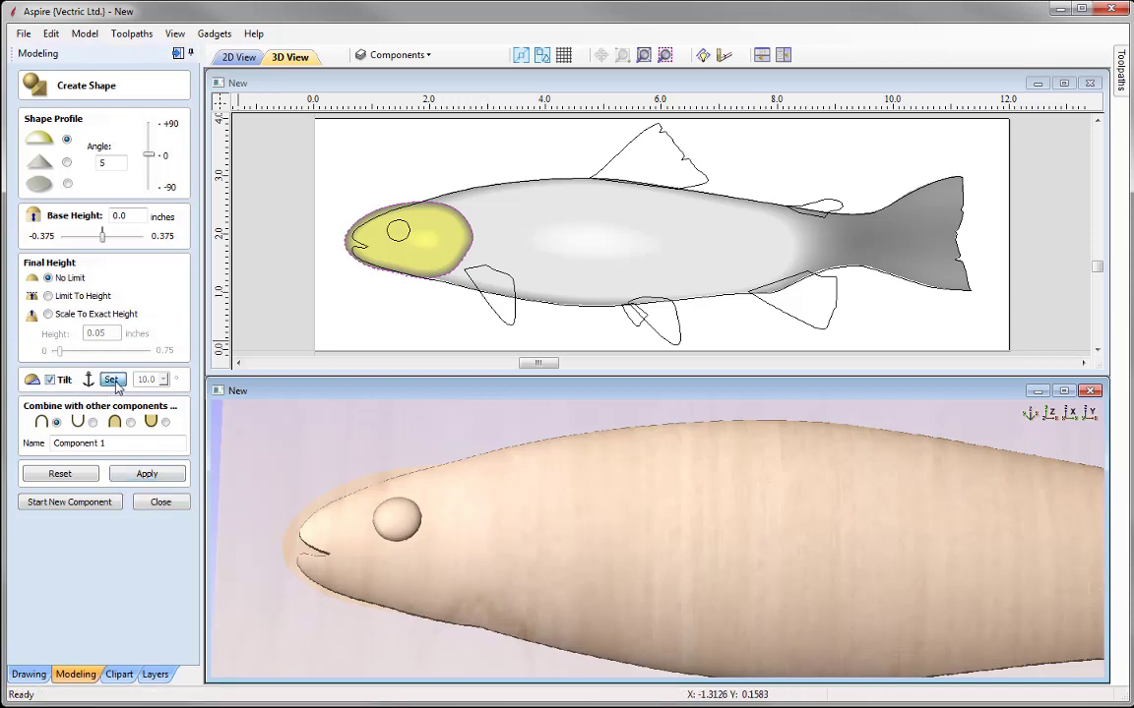
left_click(325, 237)
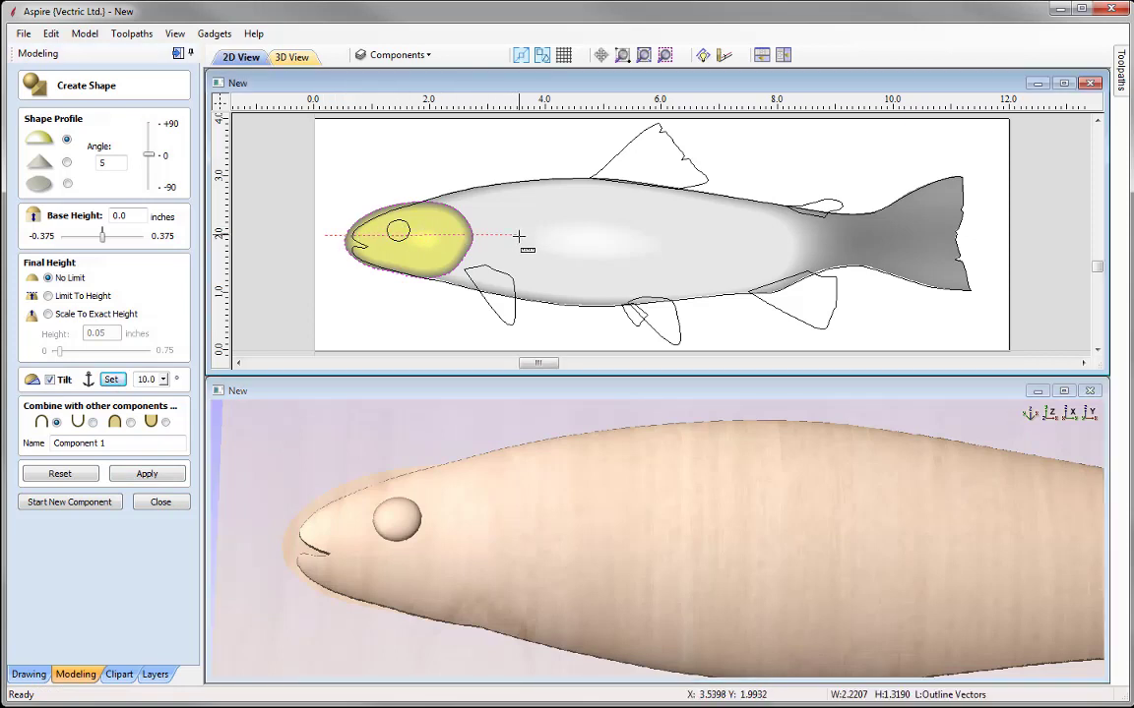
left_click(519, 236)
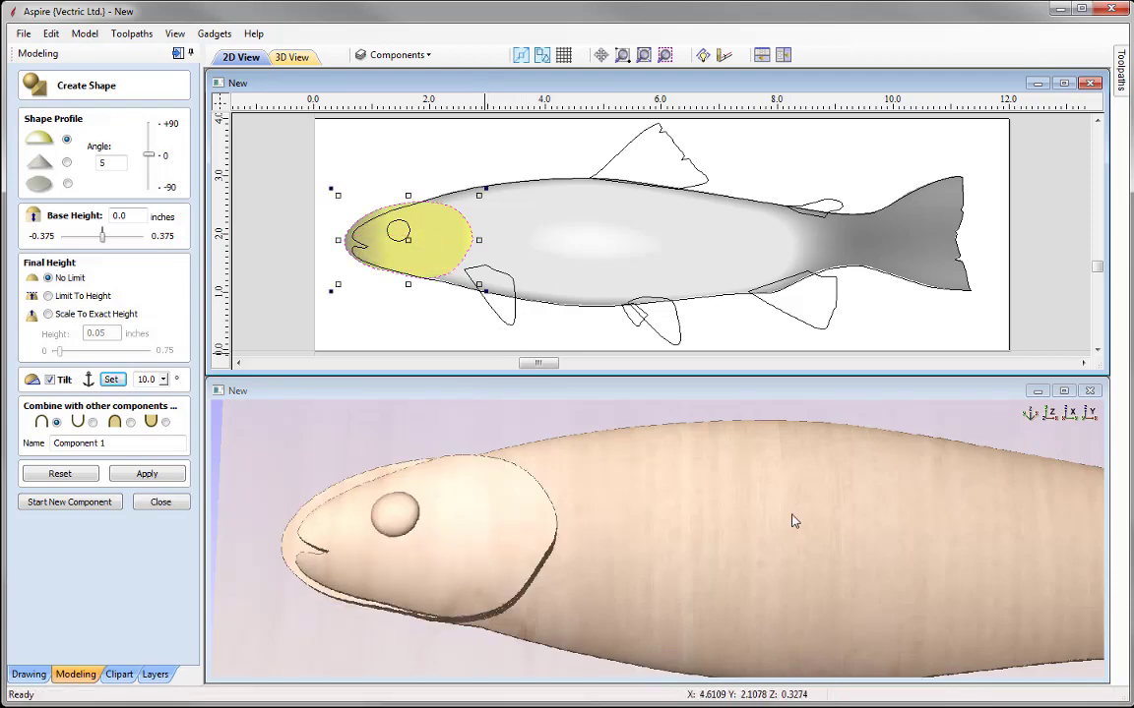
left_click_drag(795, 522, 699, 571)
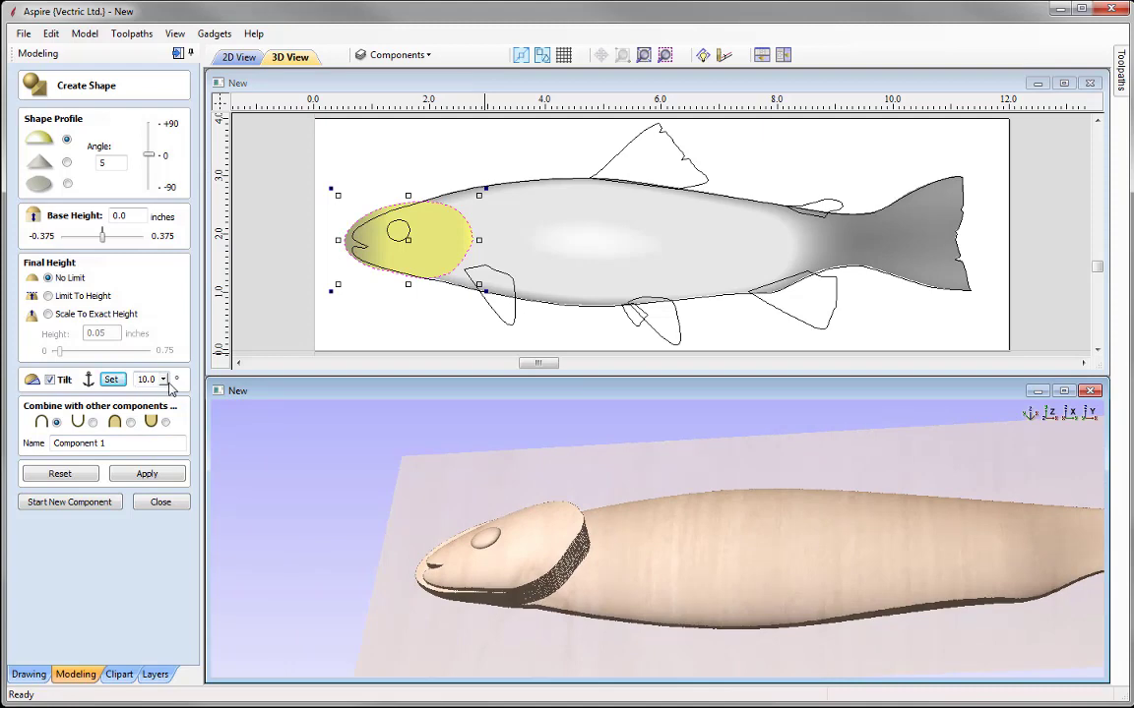
left_click_drag(797, 557, 747, 571)
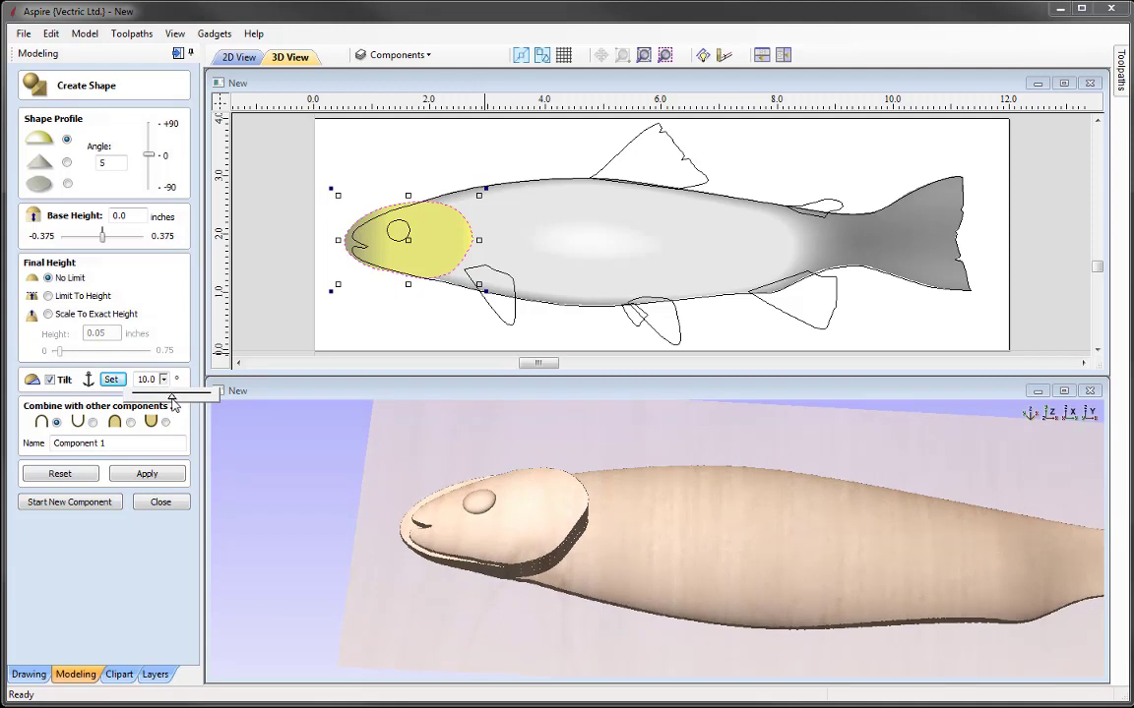
- Set the gill shape's tilt angle to 1 degree, reapply it and check the result in 3D
left_click_drag(172, 404, 138, 403)
left_click(150, 473)
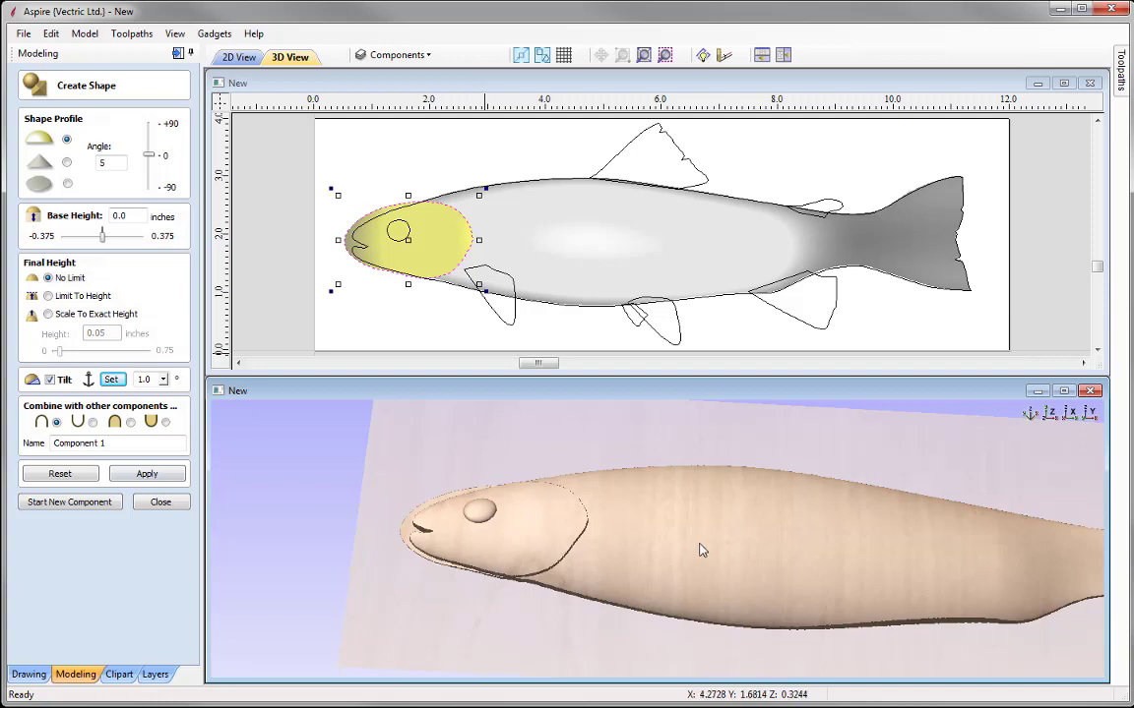
left_click_drag(702, 551, 704, 599)
- Name the head component Gill, apply it and finish shape creation
left_click_drag(105, 443, 54, 443)
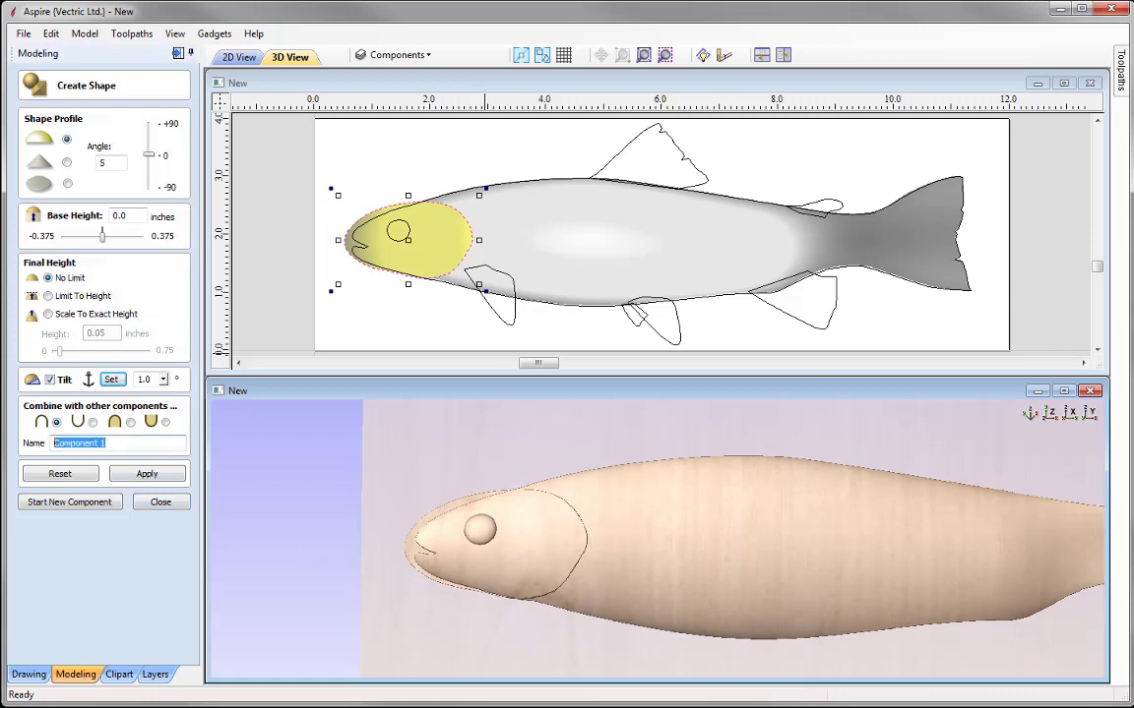
type("Gill")
left_click(147, 475)
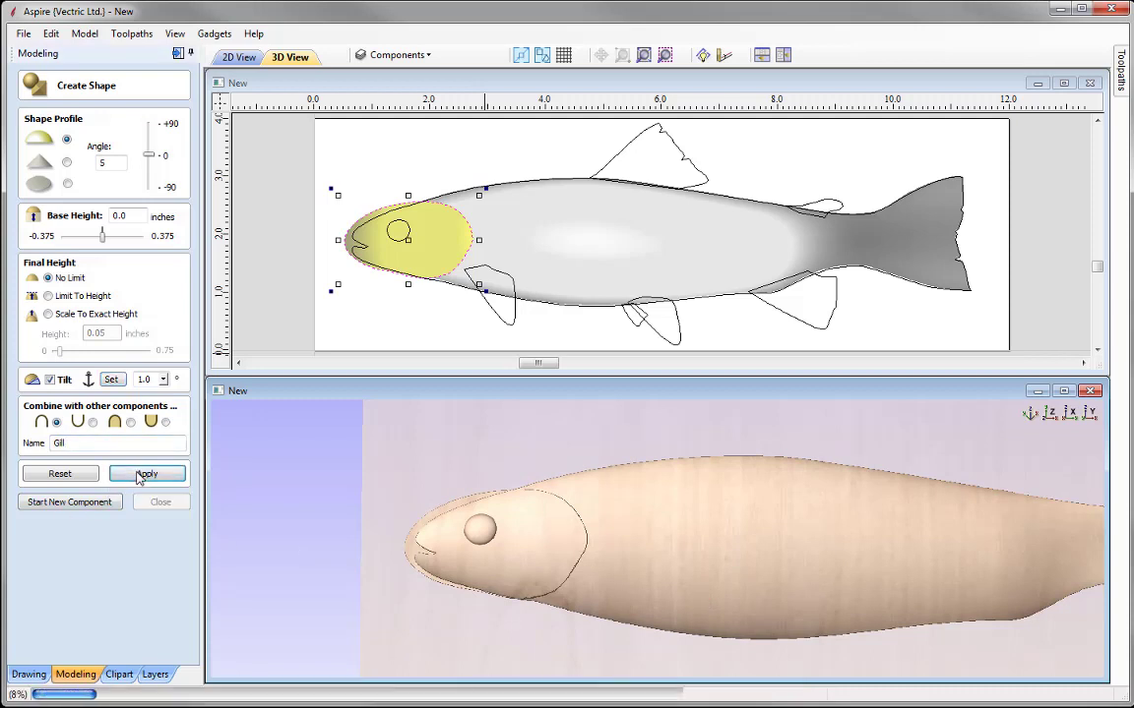
left_click(153, 505)
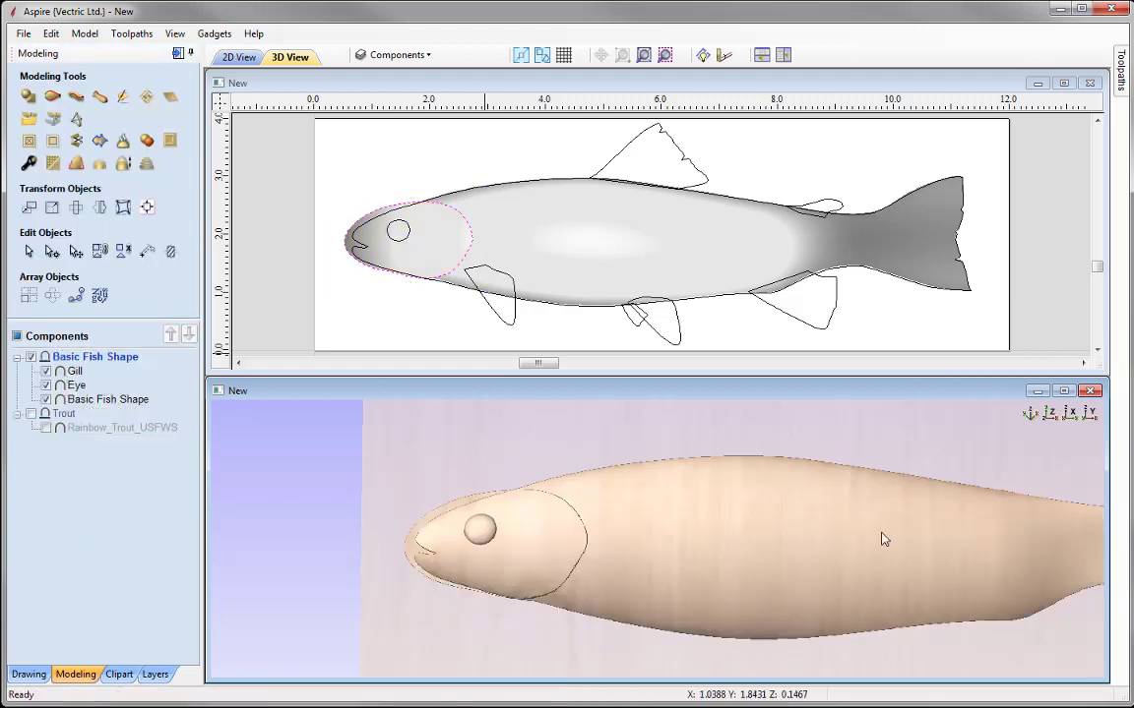
- Trim the Gill component to the Basic Fish Shape so nothing extends beyond the body around the head
left_click(1051, 414)
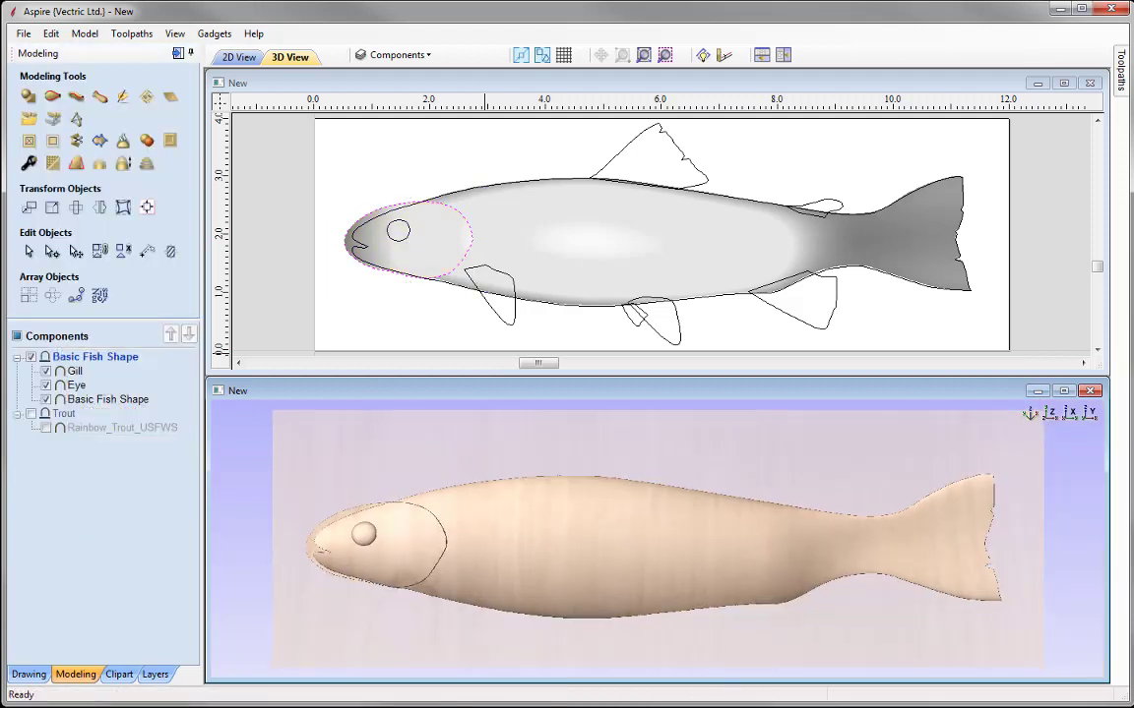
key("F2")
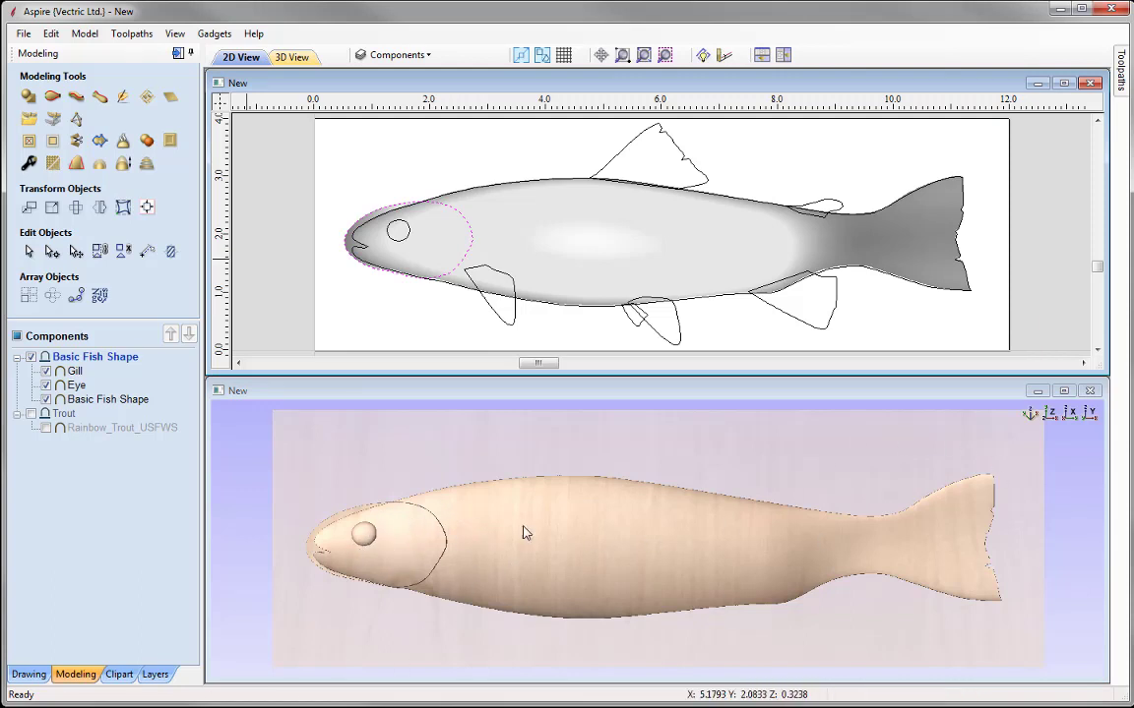
left_click(402, 549)
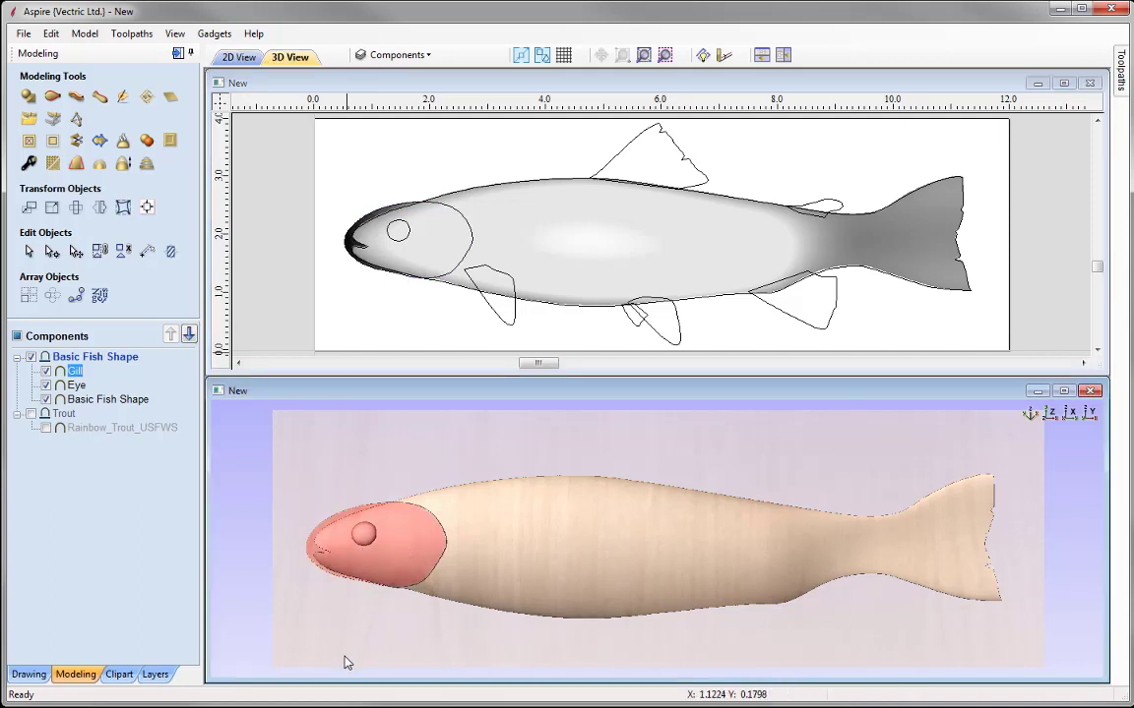
left_click(874, 556, "shift")
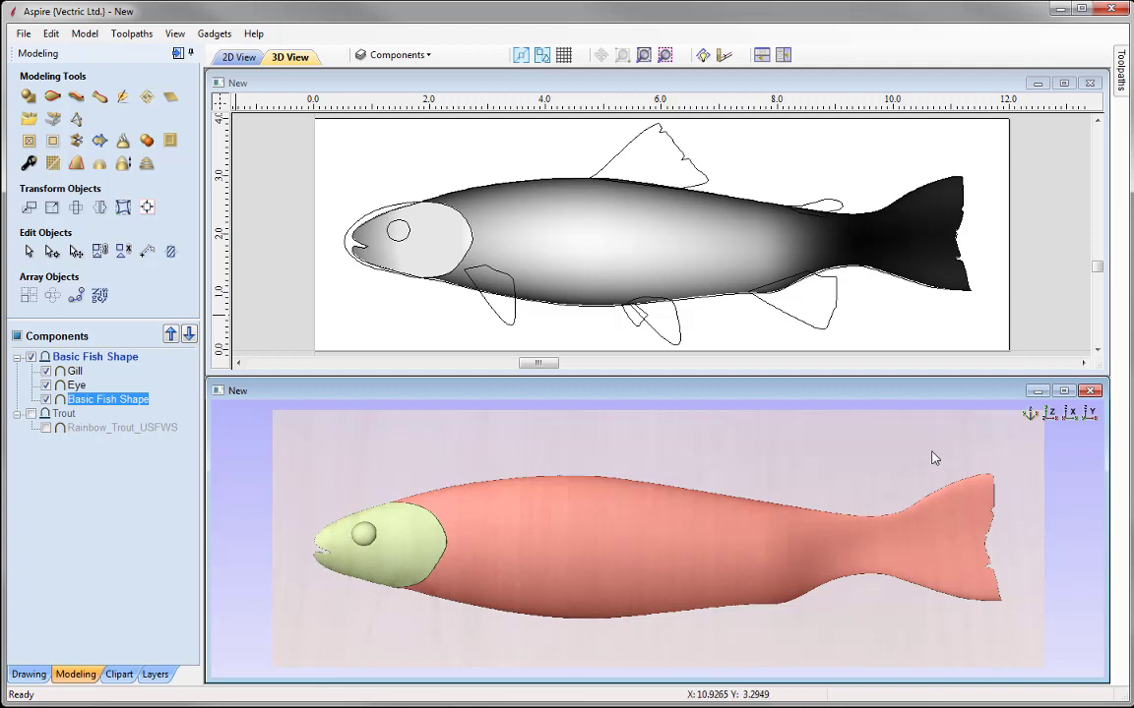
left_click(90, 442)
scroll(658, 539, "up", 1)
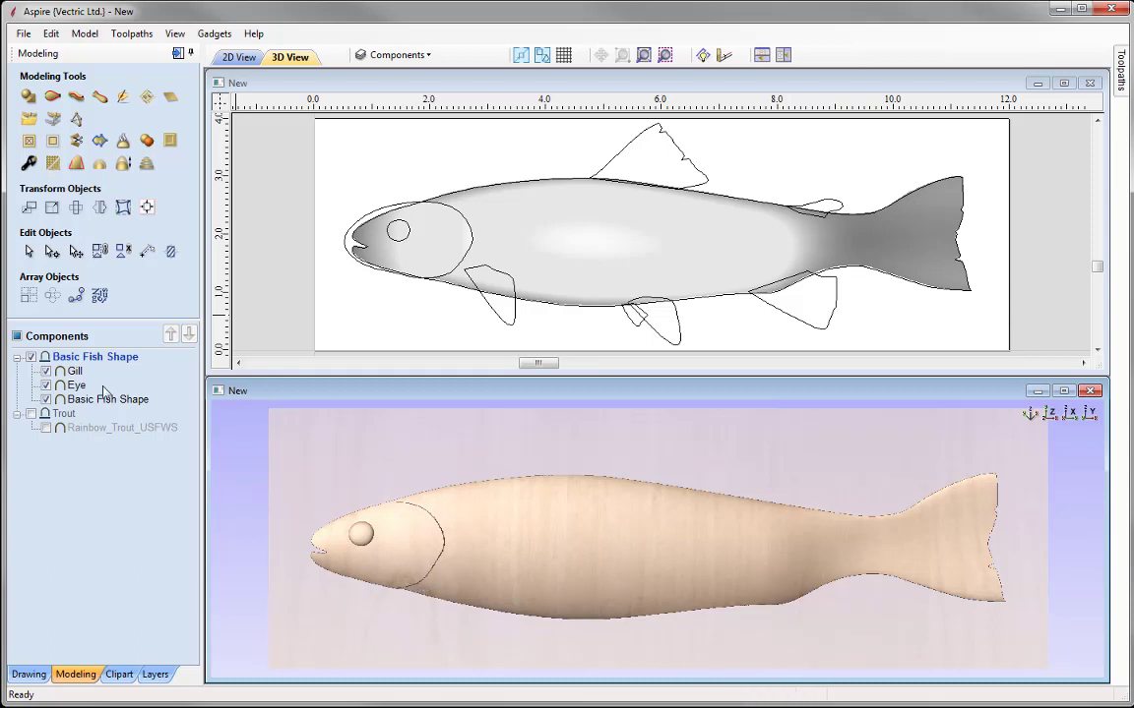
- Set up Smooth sculpting on the Gill component with diameter 87, strength 60, transparency not preserved and the grayscale background shown
left_click(75, 372)
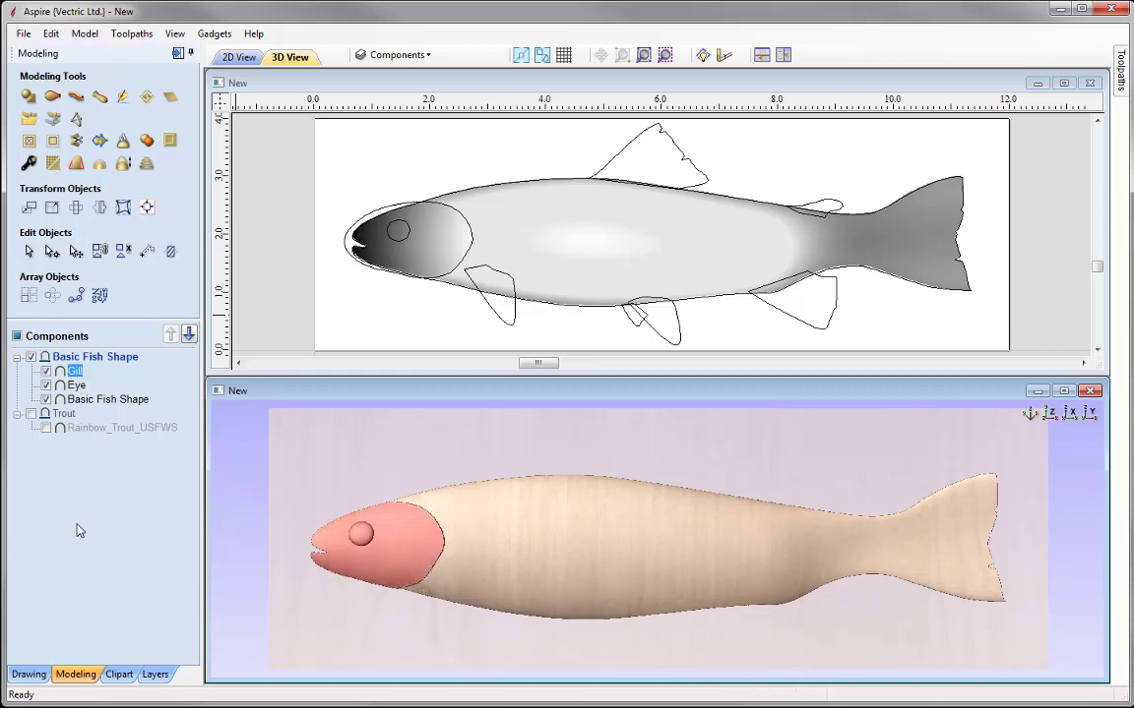
left_click(123, 99)
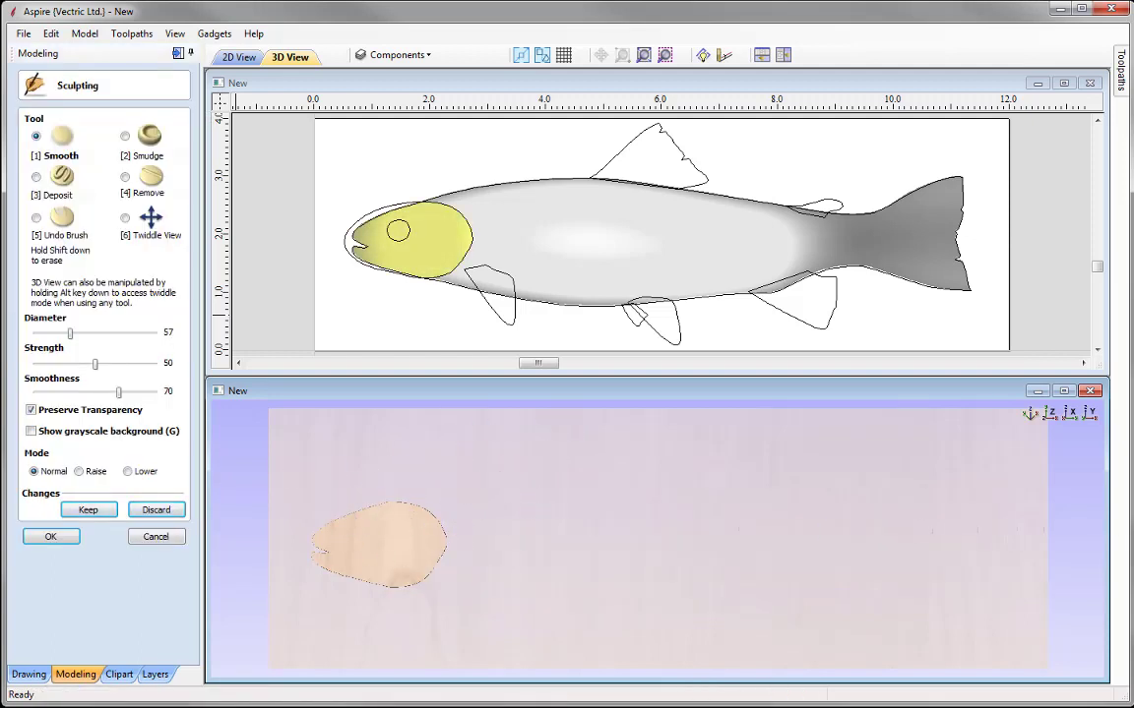
key("F3")
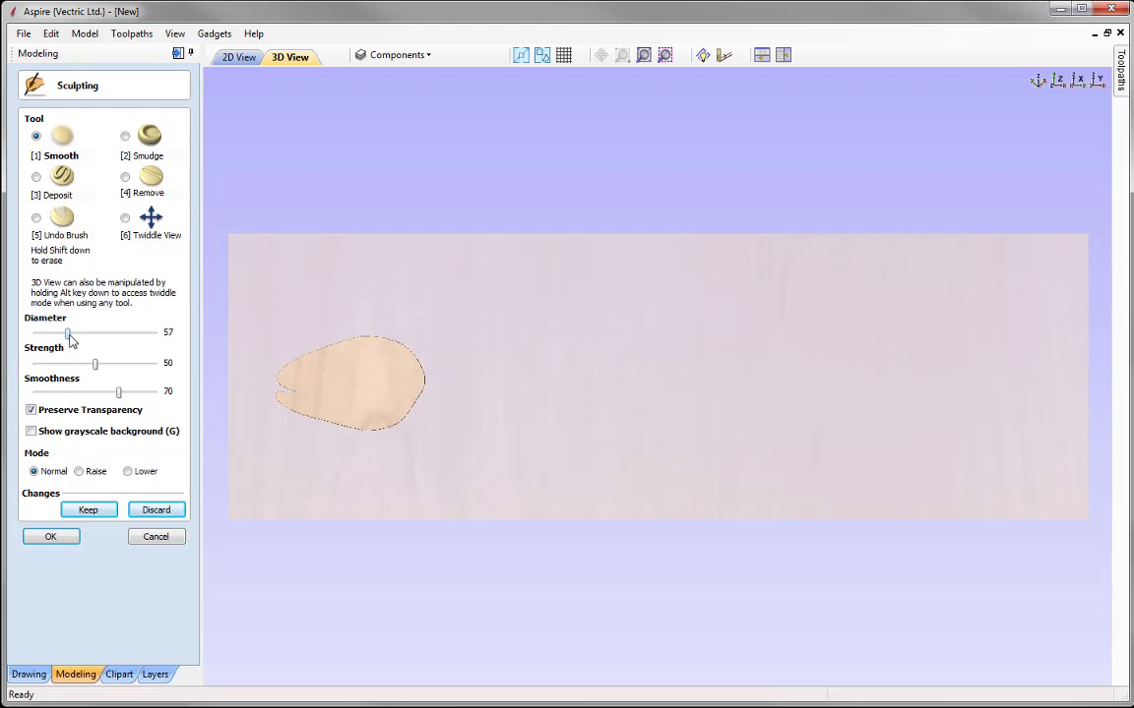
left_click_drag(68, 335, 84, 338)
left_click_drag(97, 376, 110, 377)
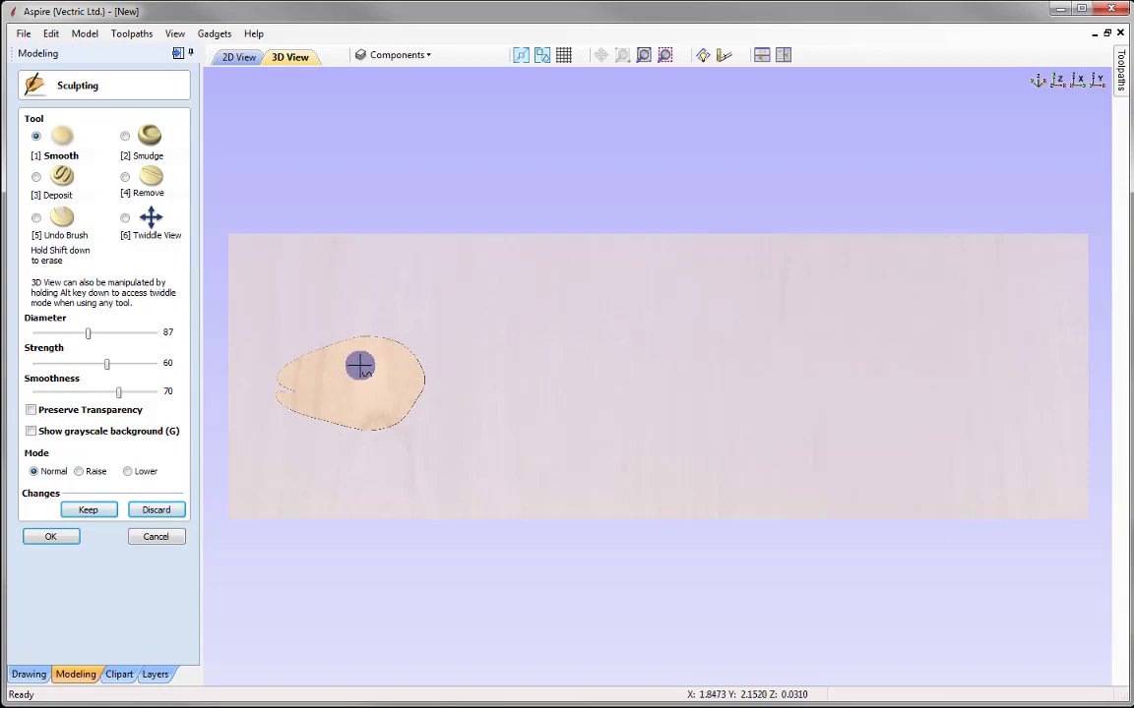
left_click(30, 431)
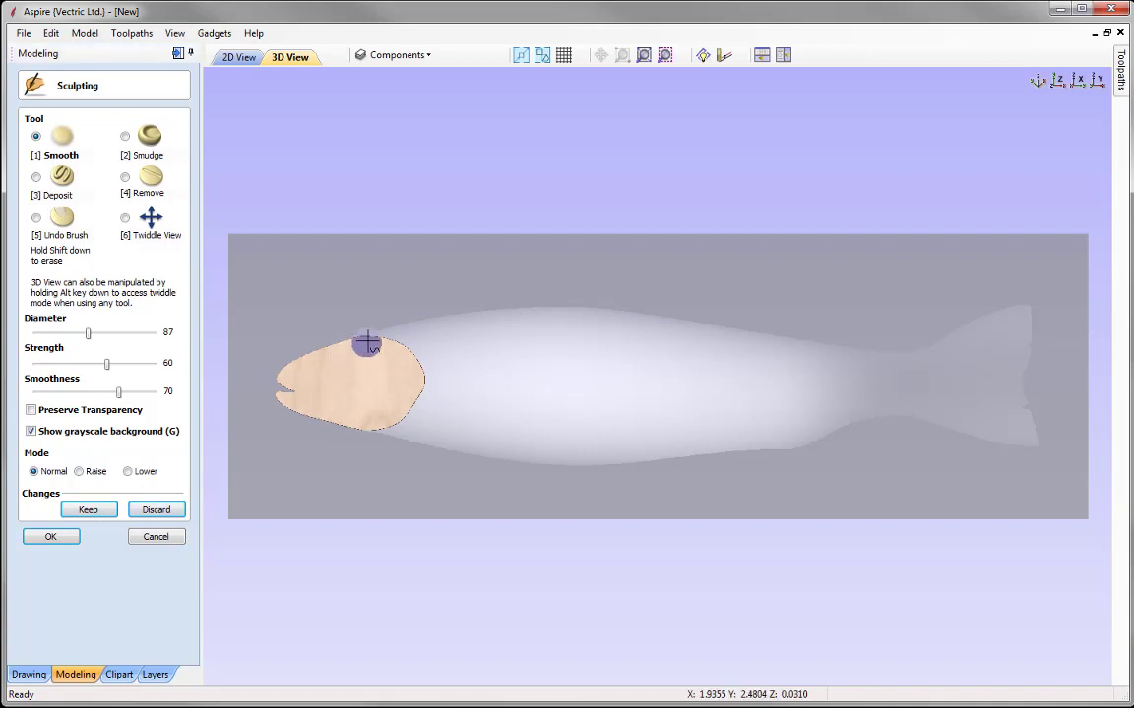
- Smooth the Gill component's edge all around the head, blending its rear edge onto the body, and accept the sculpting
mouse_move(357, 335)
left_mouse_down()
mouse_move(414, 353)
mouse_move(425, 386)
mouse_move(423, 400)
mouse_move(383, 423)
mouse_move(325, 428)
mouse_move(273, 395)
mouse_move(294, 391)
mouse_move(279, 385)
mouse_move(283, 366)
mouse_move(378, 343)
left_mouse_up()
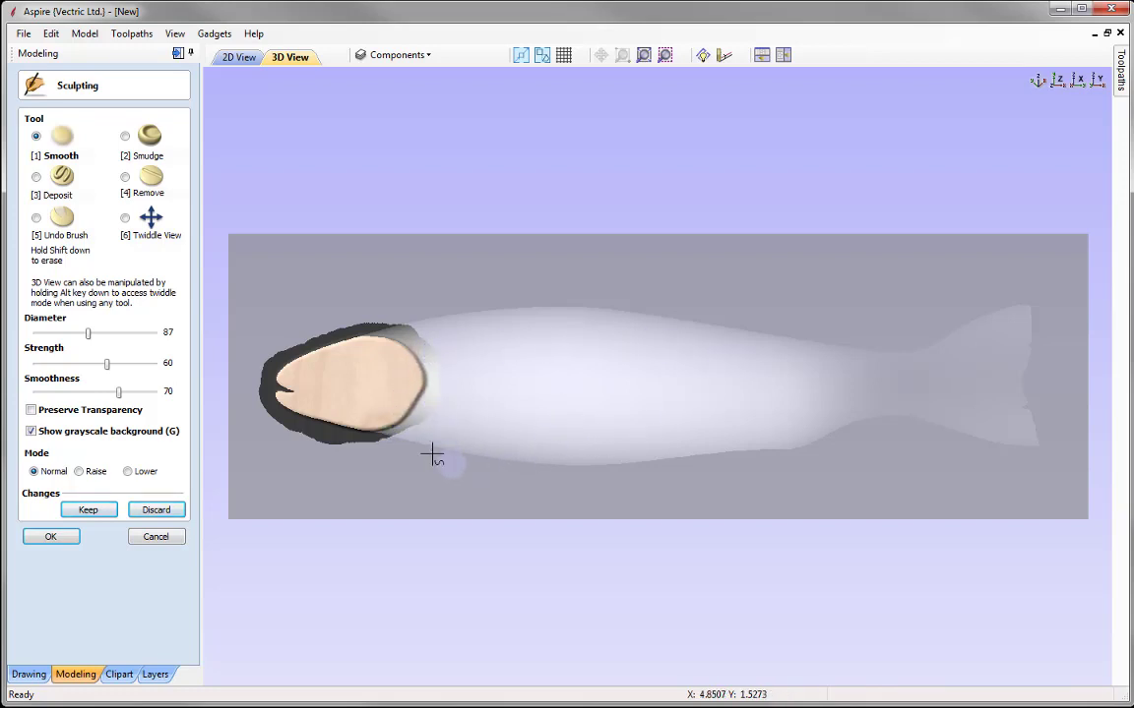
mouse_move(413, 410)
left_mouse_down()
mouse_move(375, 429)
mouse_move(421, 414)
mouse_move(417, 394)
mouse_move(400, 423)
mouse_move(379, 429)
mouse_move(411, 421)
mouse_move(419, 394)
mouse_move(394, 423)
mouse_move(409, 350)
mouse_move(375, 352)
mouse_move(404, 338)
mouse_move(372, 345)
mouse_move(437, 347)
mouse_move(370, 346)
mouse_move(414, 351)
mouse_move(383, 341)
mouse_move(410, 359)
left_mouse_up()
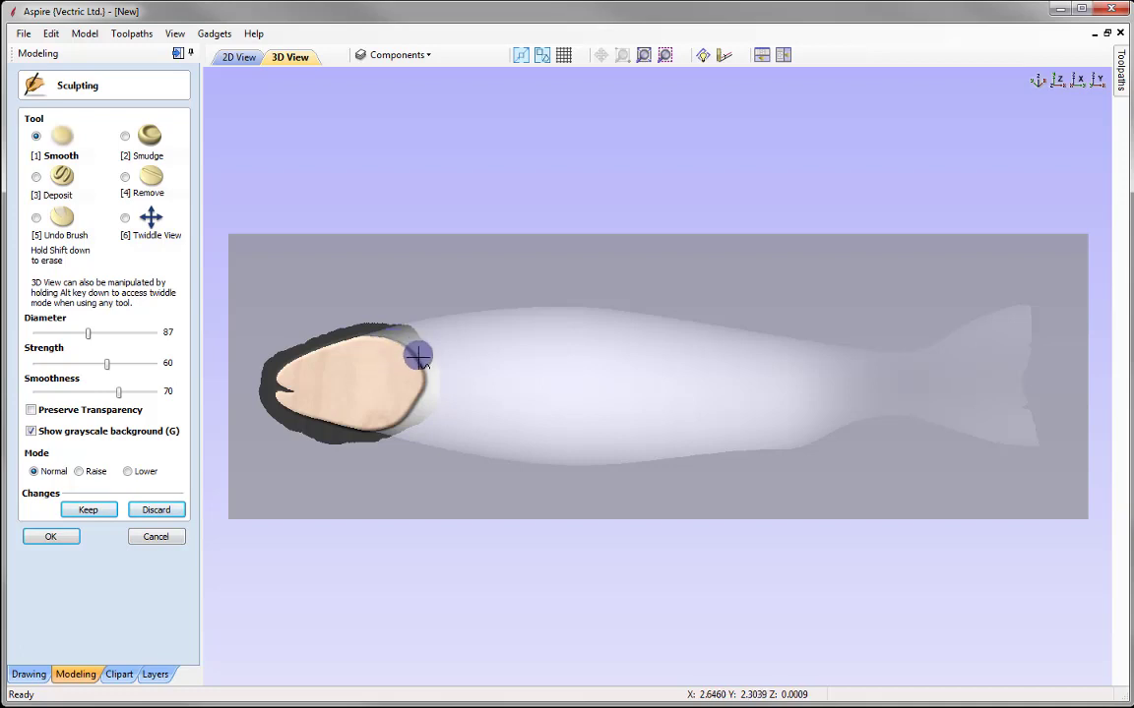
mouse_move(418, 360)
left_mouse_down()
mouse_move(406, 388)
mouse_move(404, 412)
mouse_move(424, 356)
mouse_move(382, 349)
mouse_move(418, 347)
mouse_move(409, 372)
mouse_move(399, 372)
mouse_move(415, 358)
mouse_move(357, 354)
mouse_move(441, 341)
mouse_move(382, 349)
left_mouse_up()
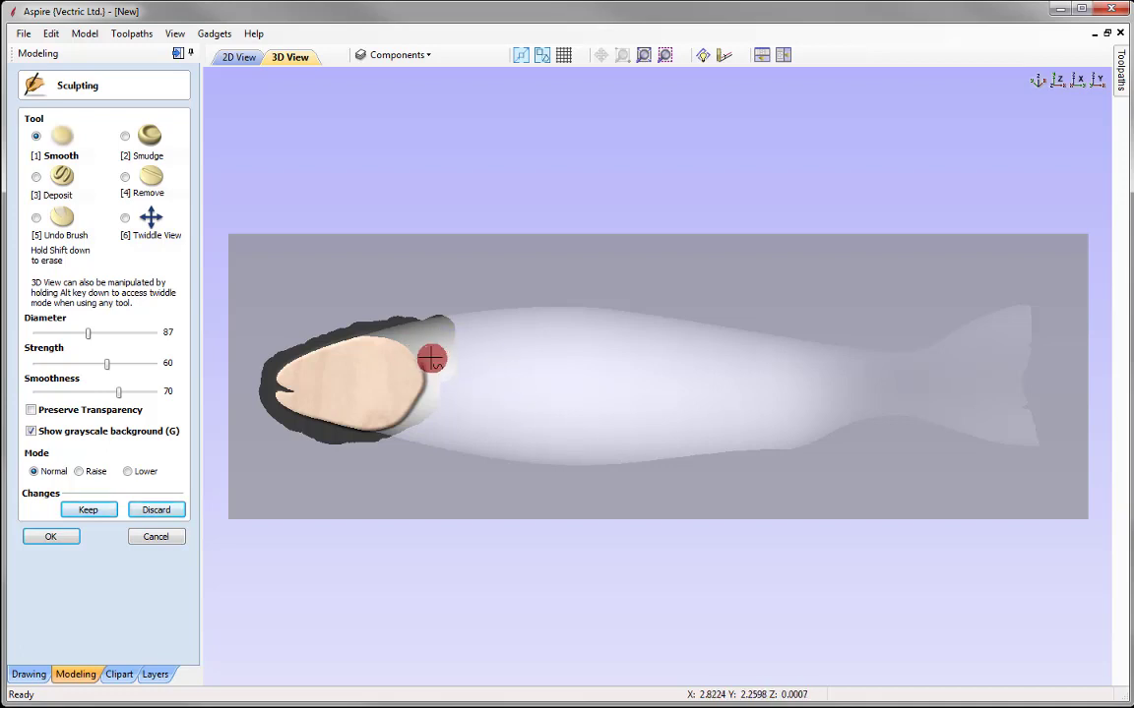
left_click_drag(435, 350, 439, 367)
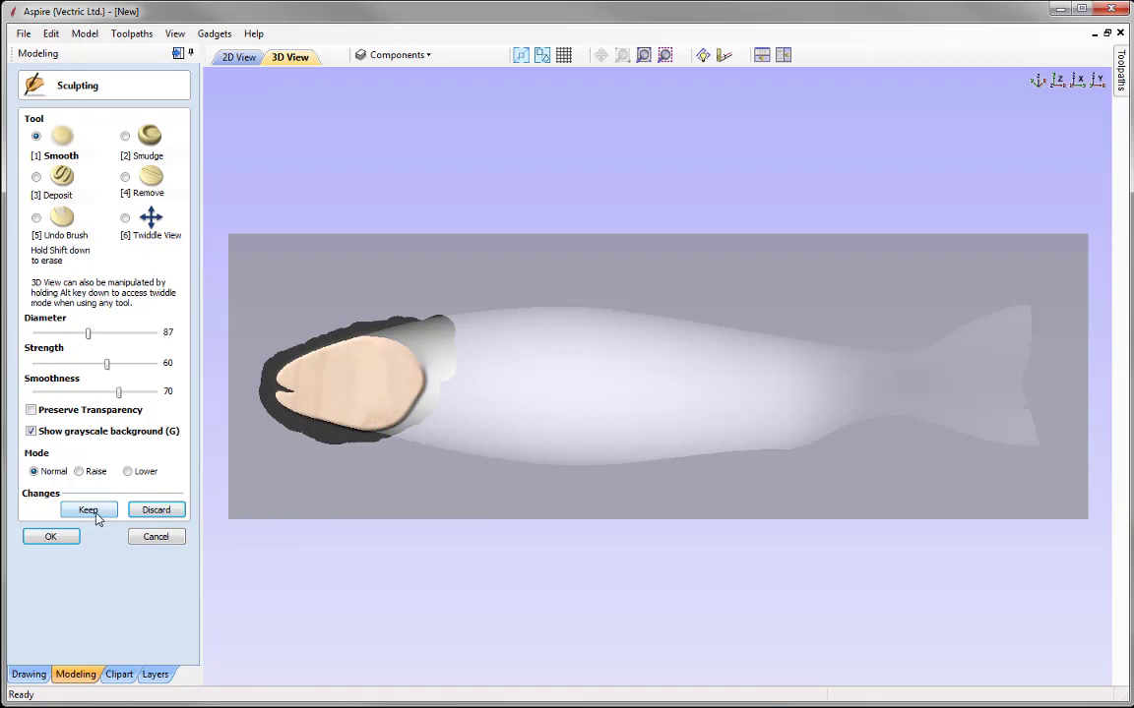
left_click(54, 536)
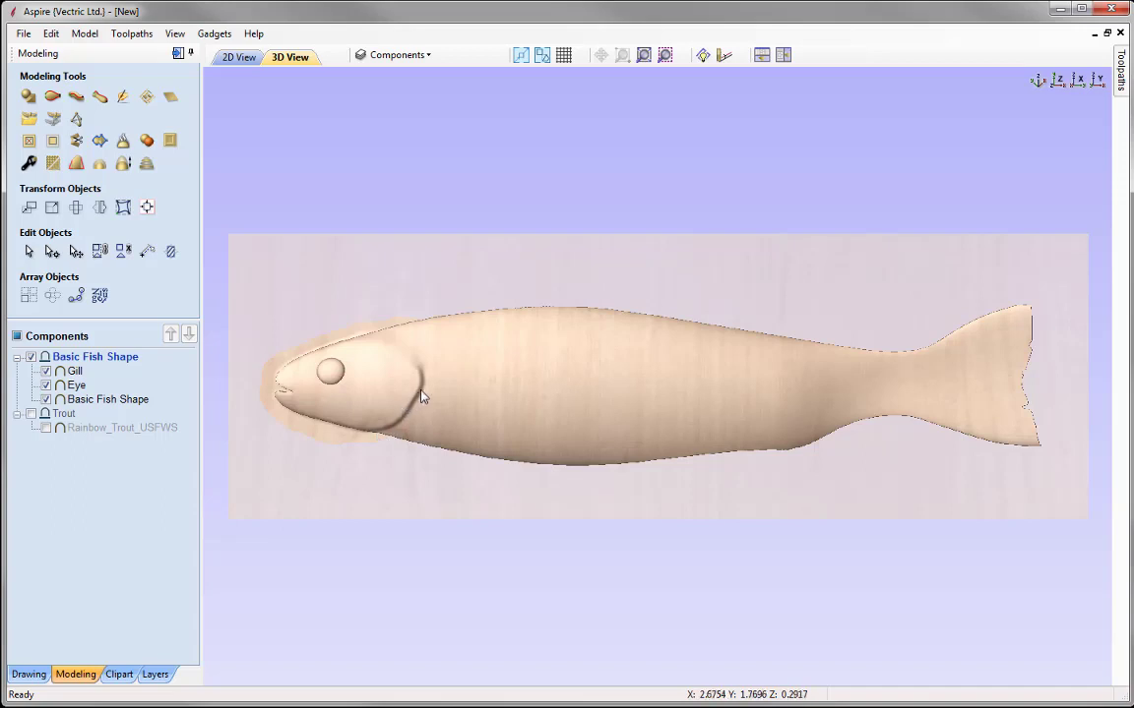
- Clip the smoothed Gill component to the Basic Fish Shape so no material remains outside the body around the head
left_click(302, 443)
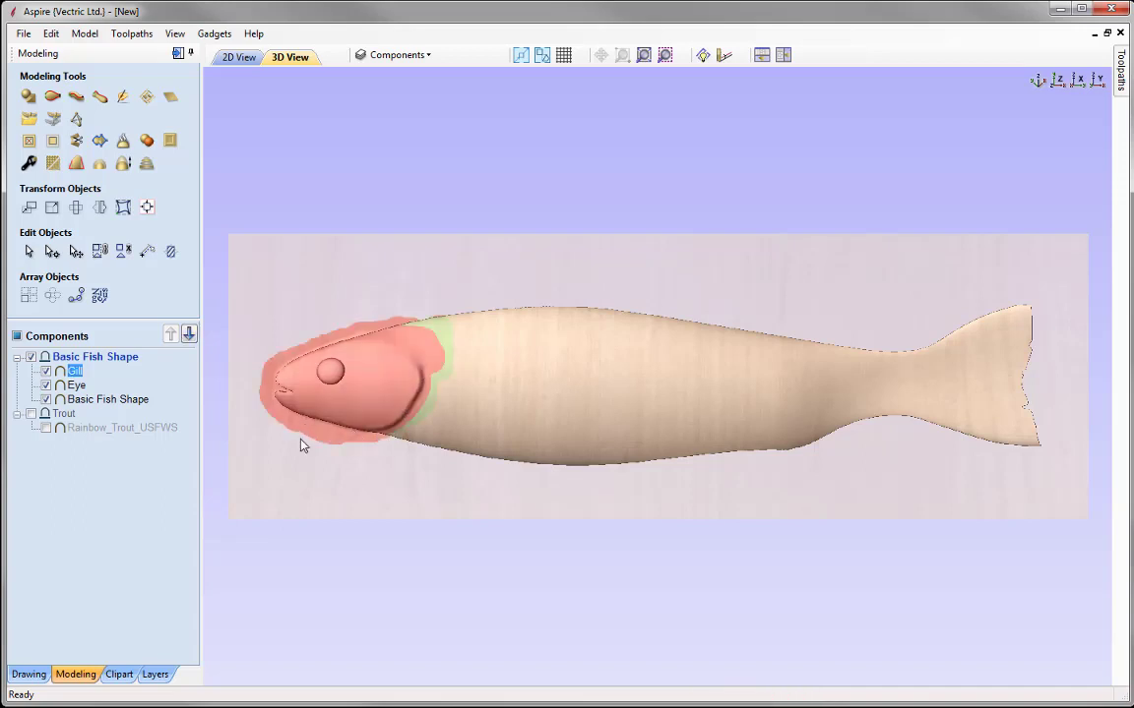
left_click(664, 412, "shift")
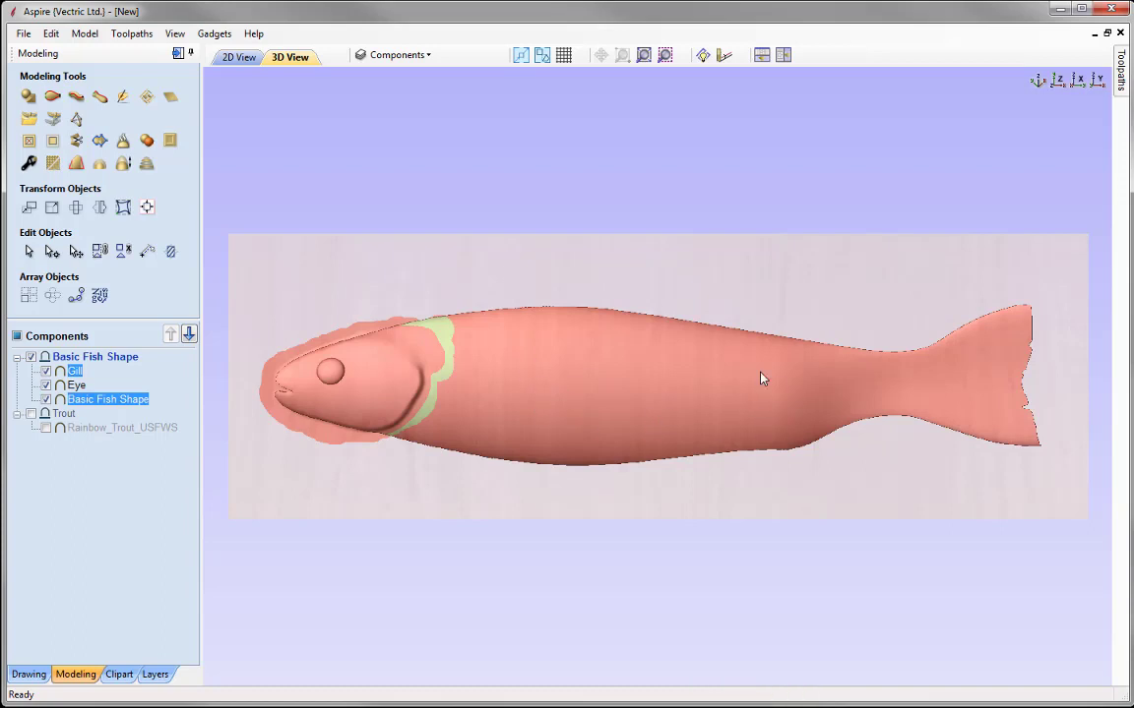
left_click(52, 140)
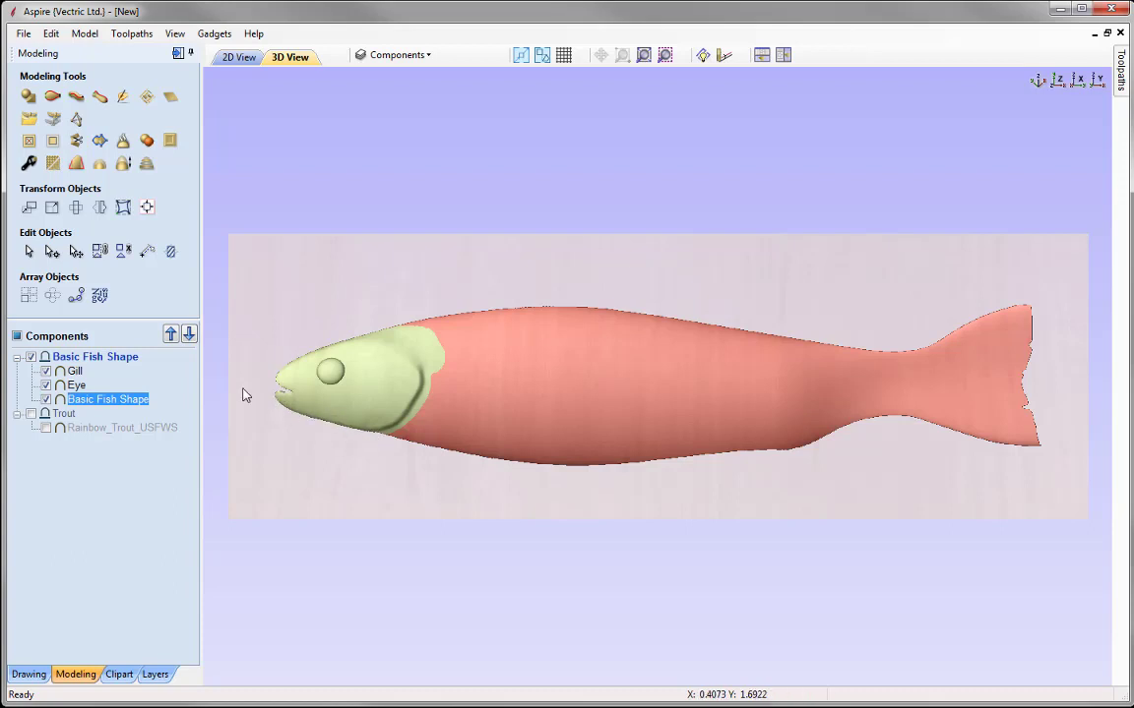
left_click(362, 486)
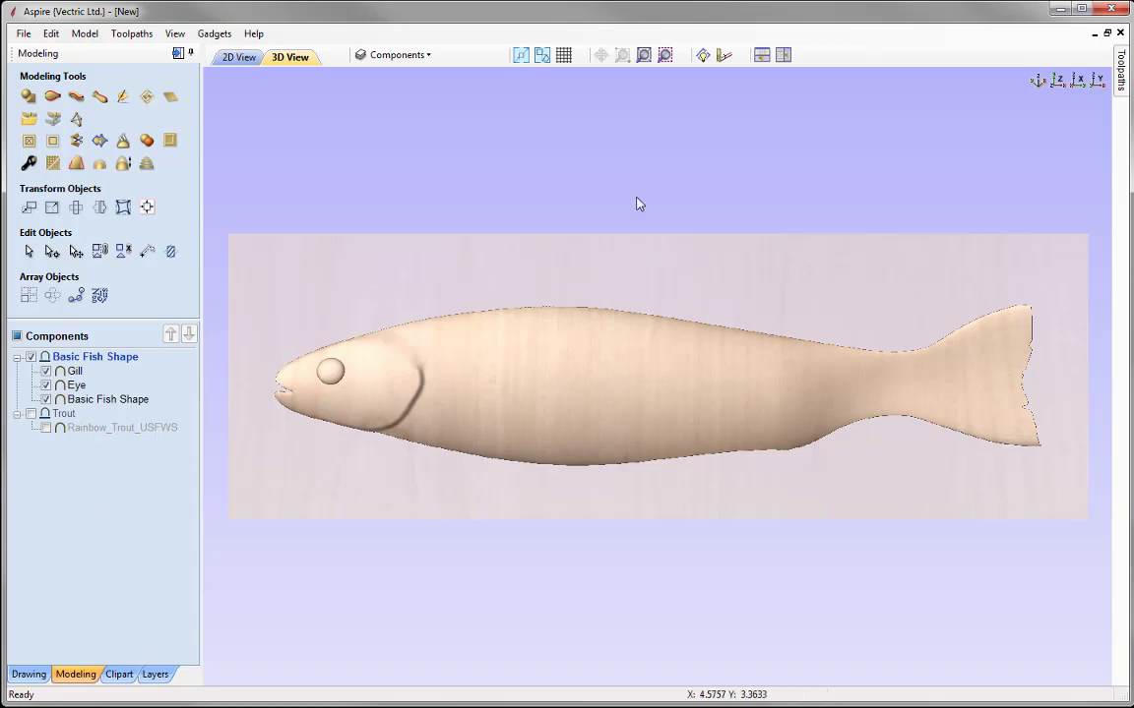
- Show the 2D and 3D views together and create a rounded shape from the fin outline behind the gill, angle 32.4, base height 0.05 inches
left_click(761, 54)
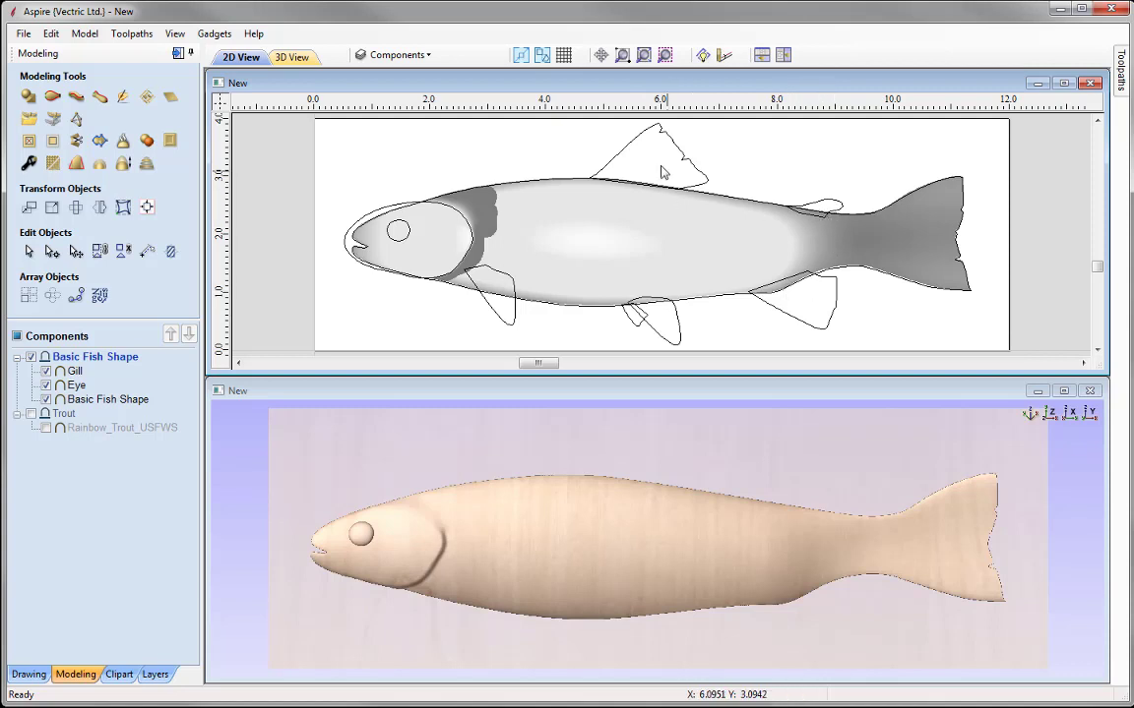
left_click(514, 326)
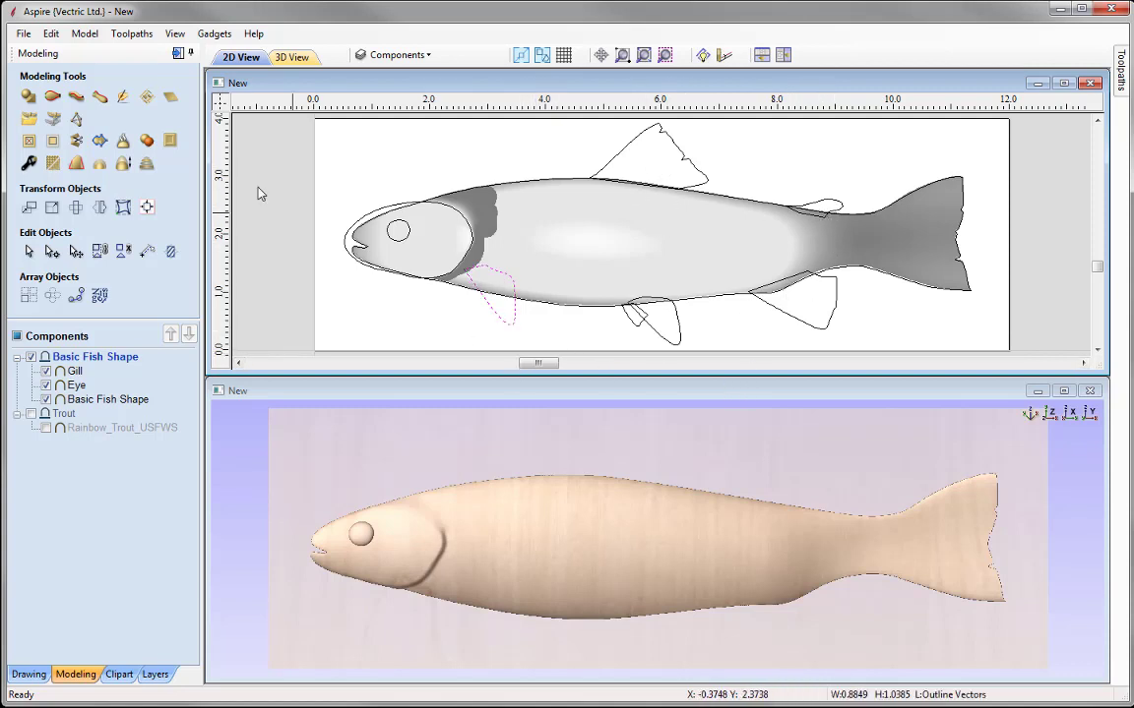
left_click(28, 95)
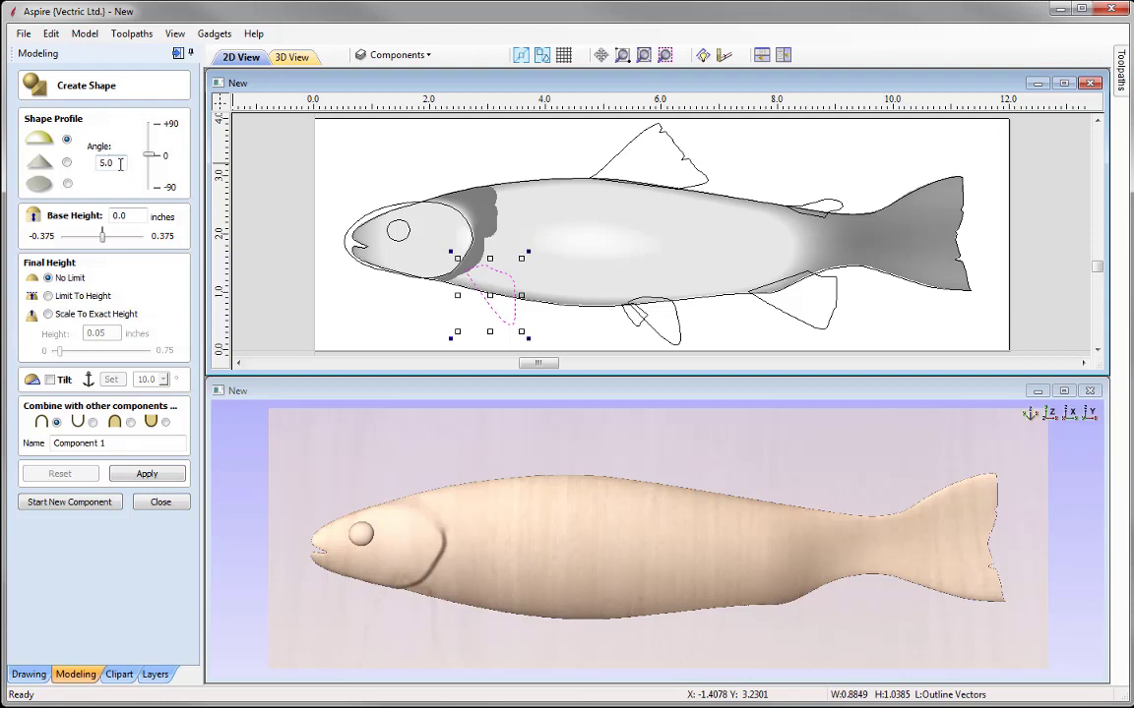
left_click_drag(148, 155, 148, 147)
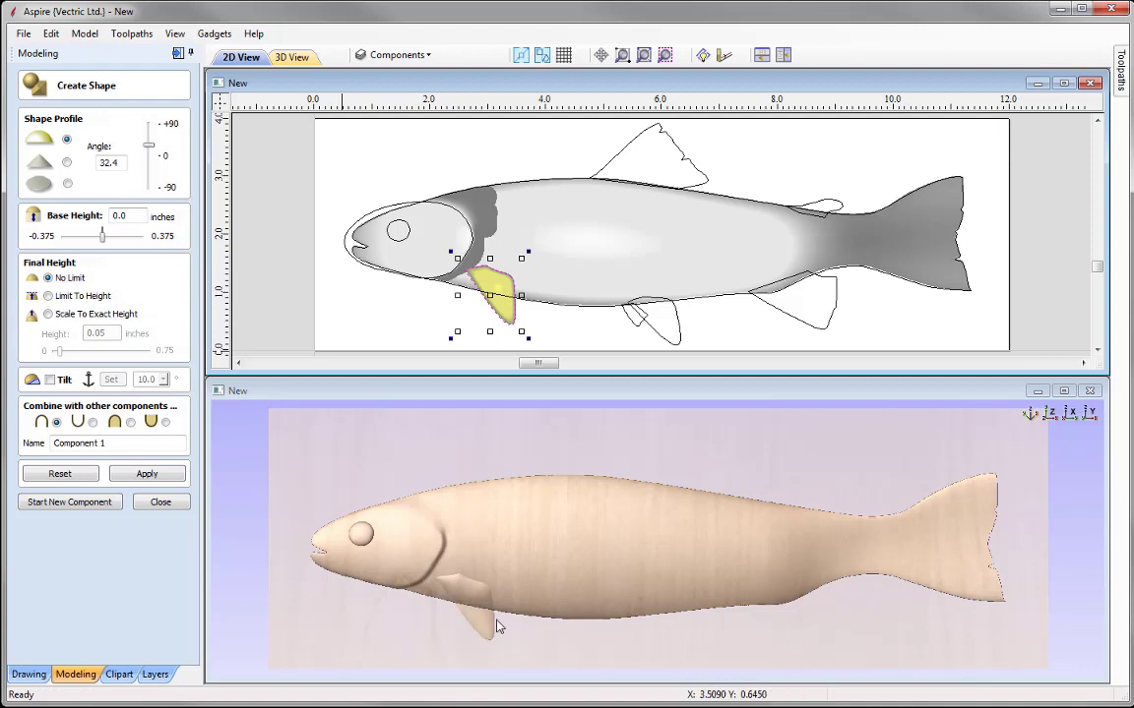
left_click_drag(598, 592, 635, 502)
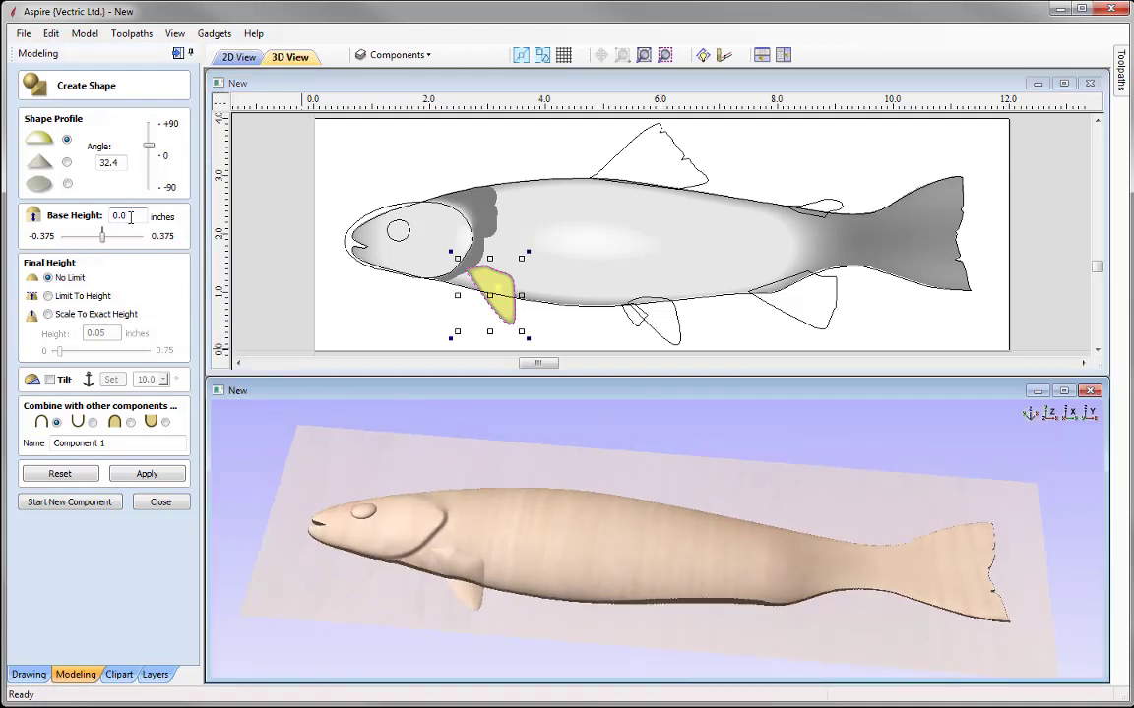
left_click(129, 216)
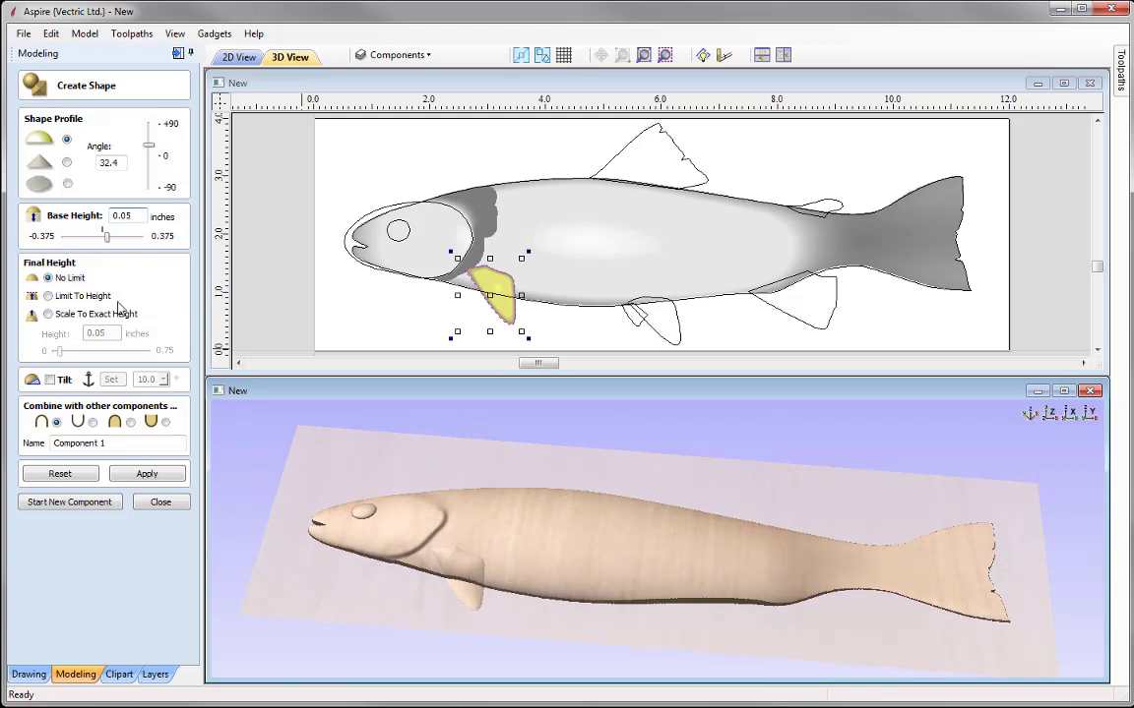
left_click(147, 473)
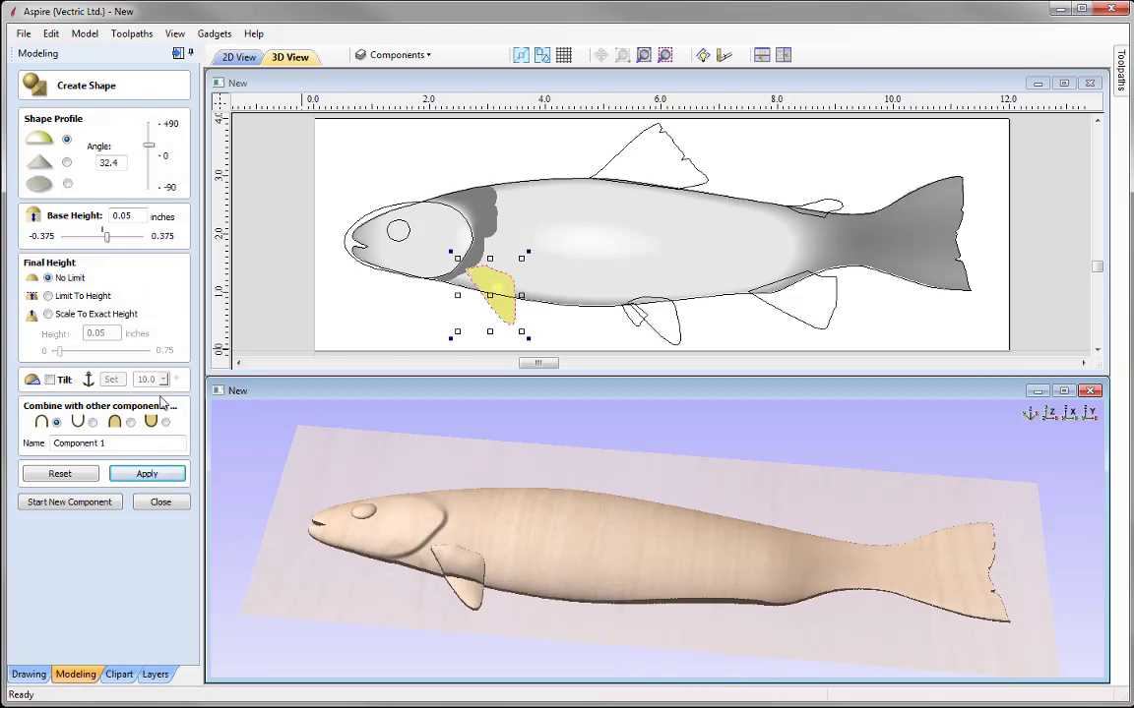
- Change the front fin's combine mode to Merge and inspect how it meets the body
left_click(130, 422)
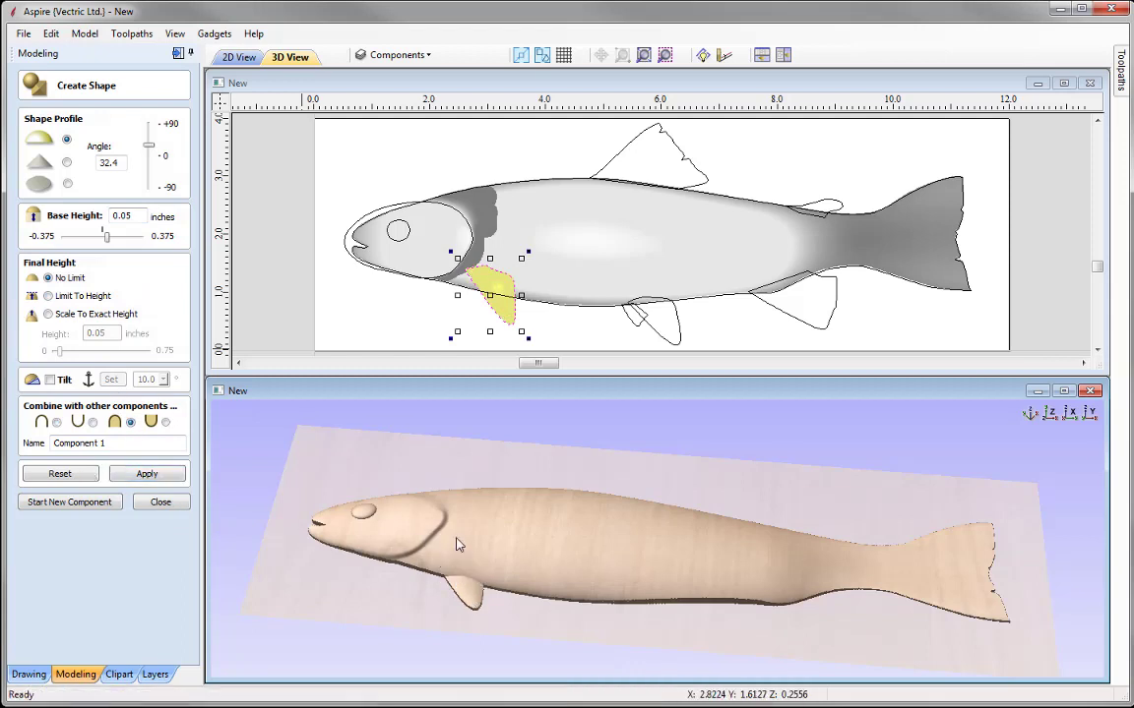
left_click_drag(599, 581, 448, 588)
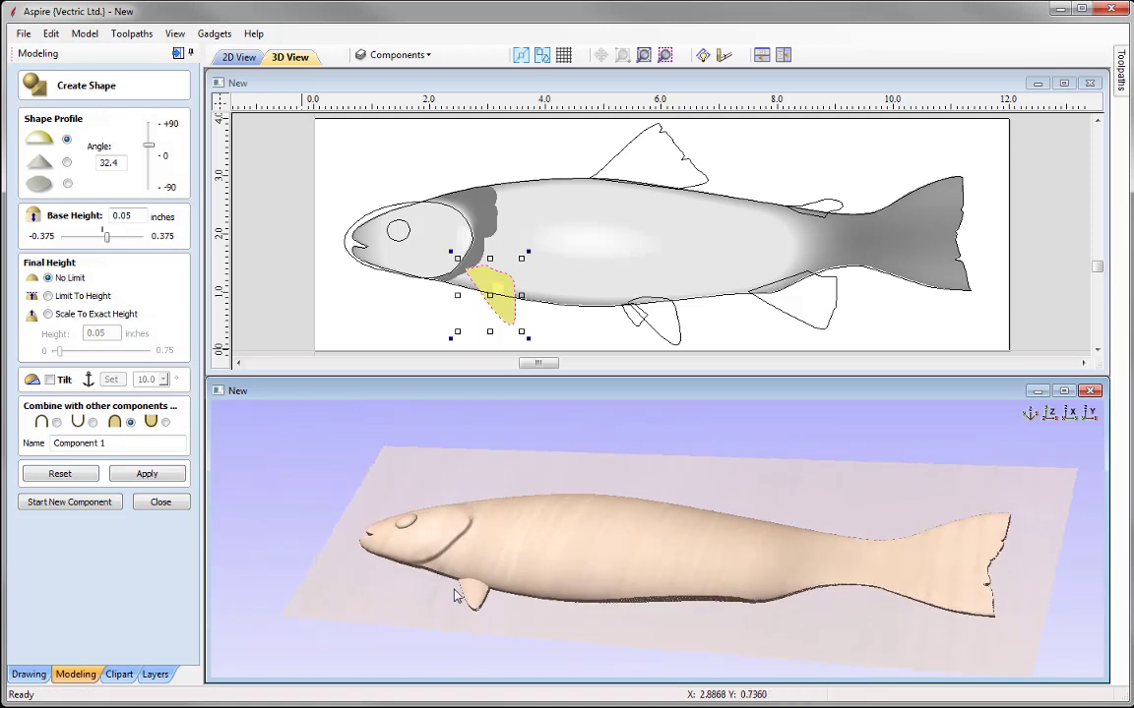
left_click_drag(652, 621, 455, 590)
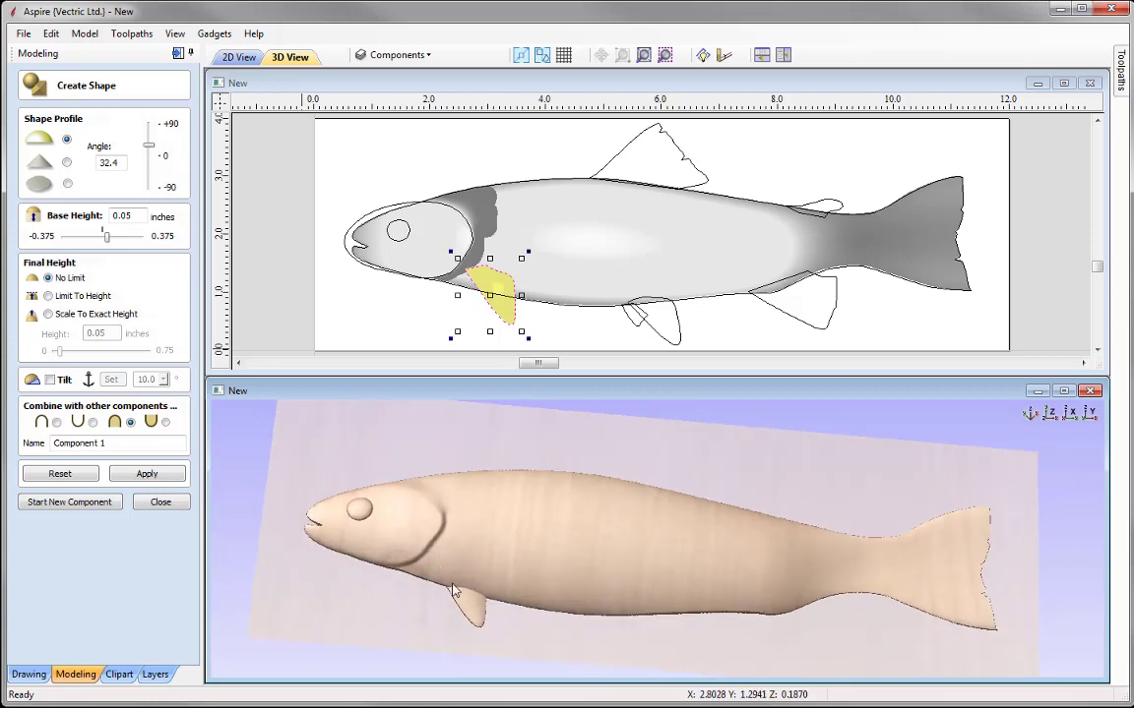
- Enable tilt on the front fin and set its direction from below the fin tip up to above its base on the body
left_click(52, 380)
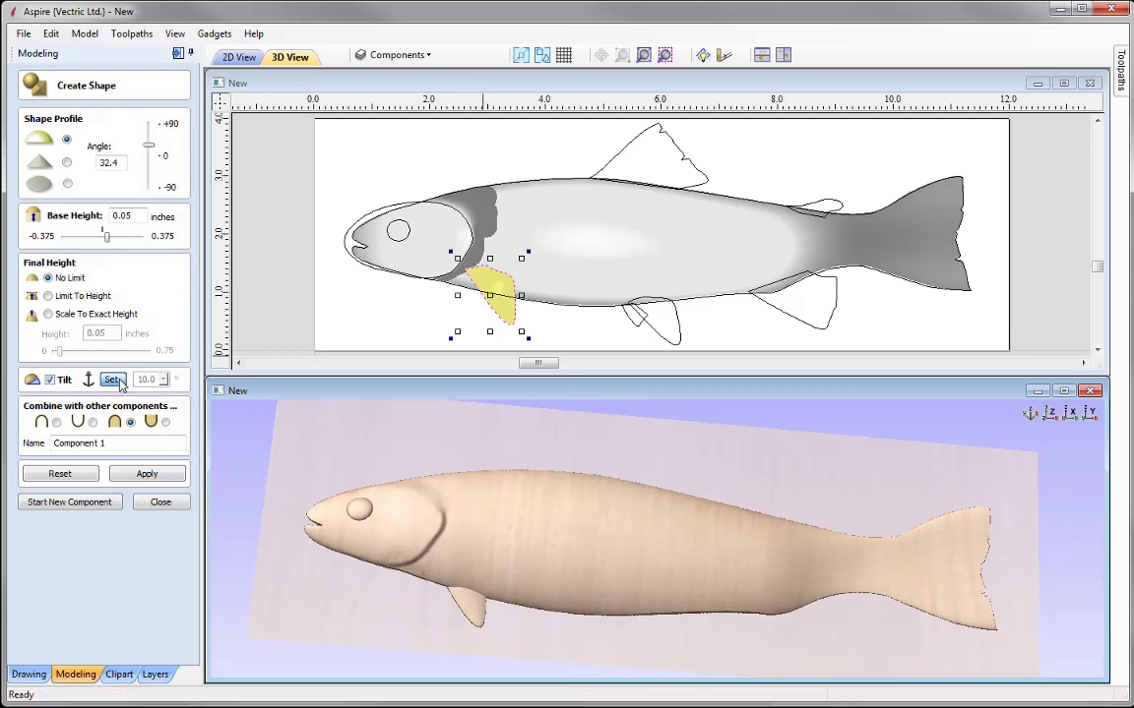
left_click(112, 380)
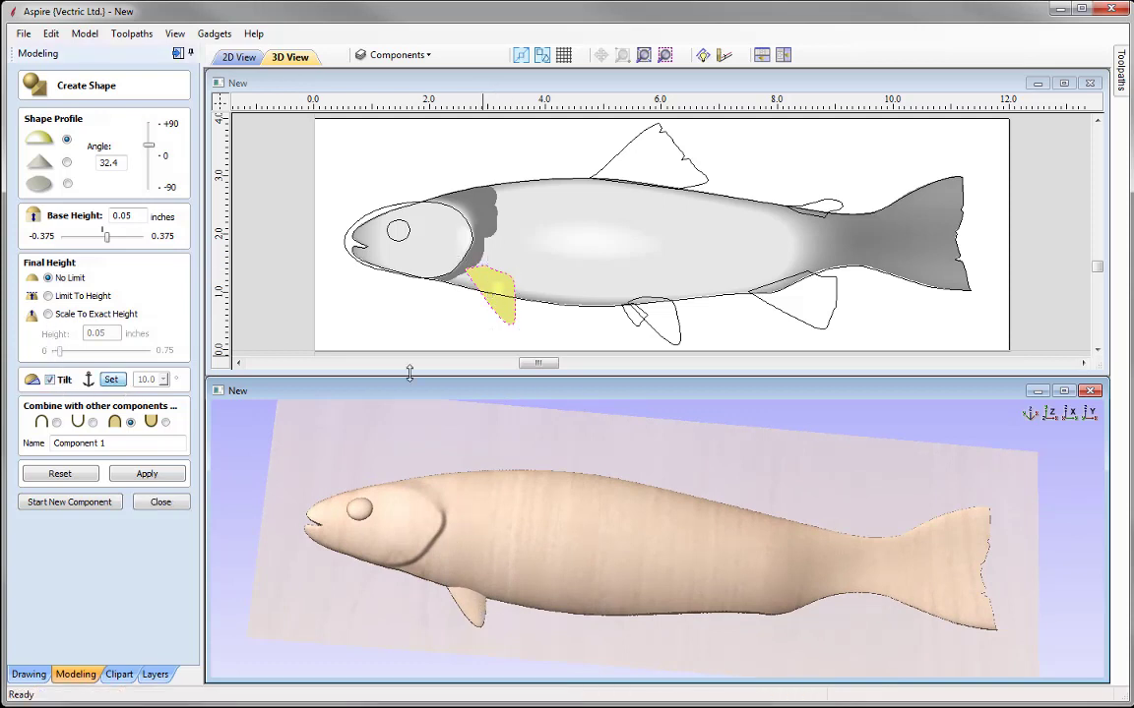
left_click(489, 338)
left_click(498, 255)
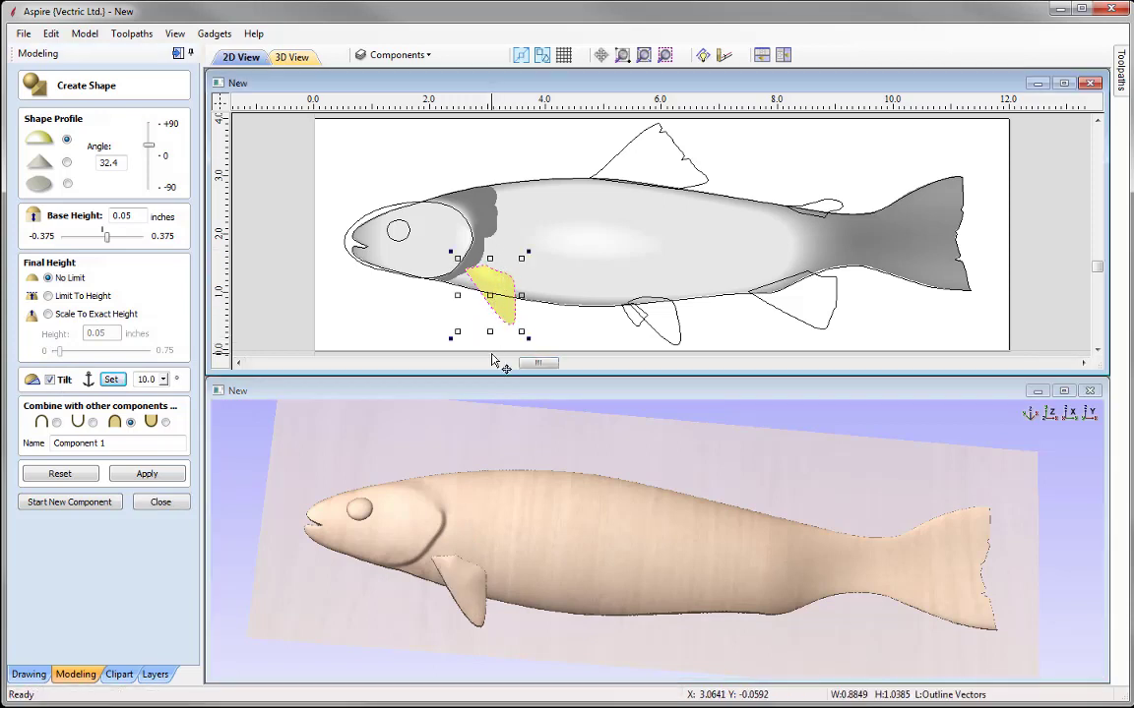
- Reduce the front fin's tilt angle to 8.0 degrees and check the raised fin from several angles
left_click_drag(361, 537, 470, 601)
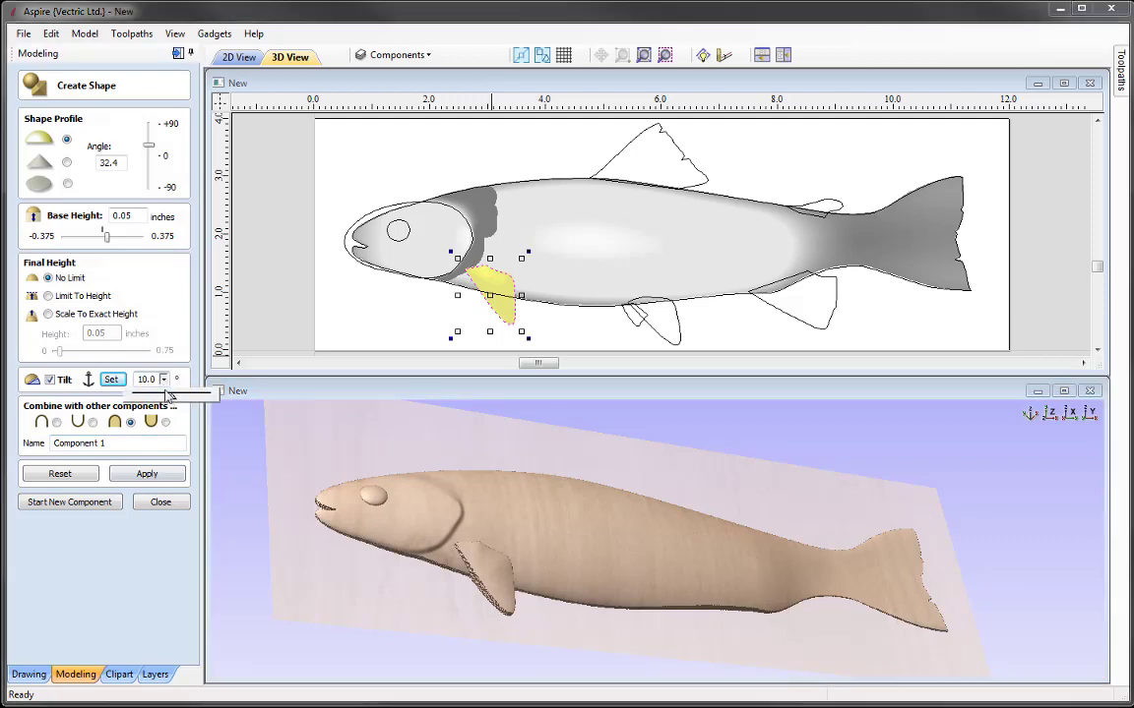
left_click_drag(171, 406, 169, 409)
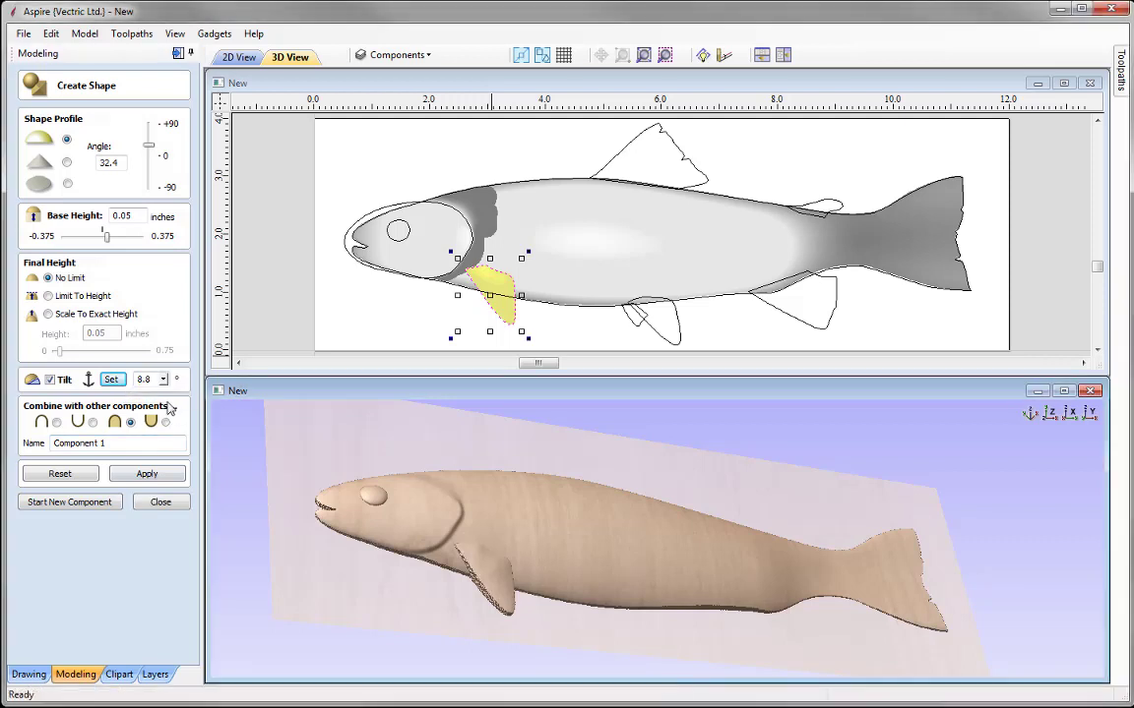
left_click(165, 379)
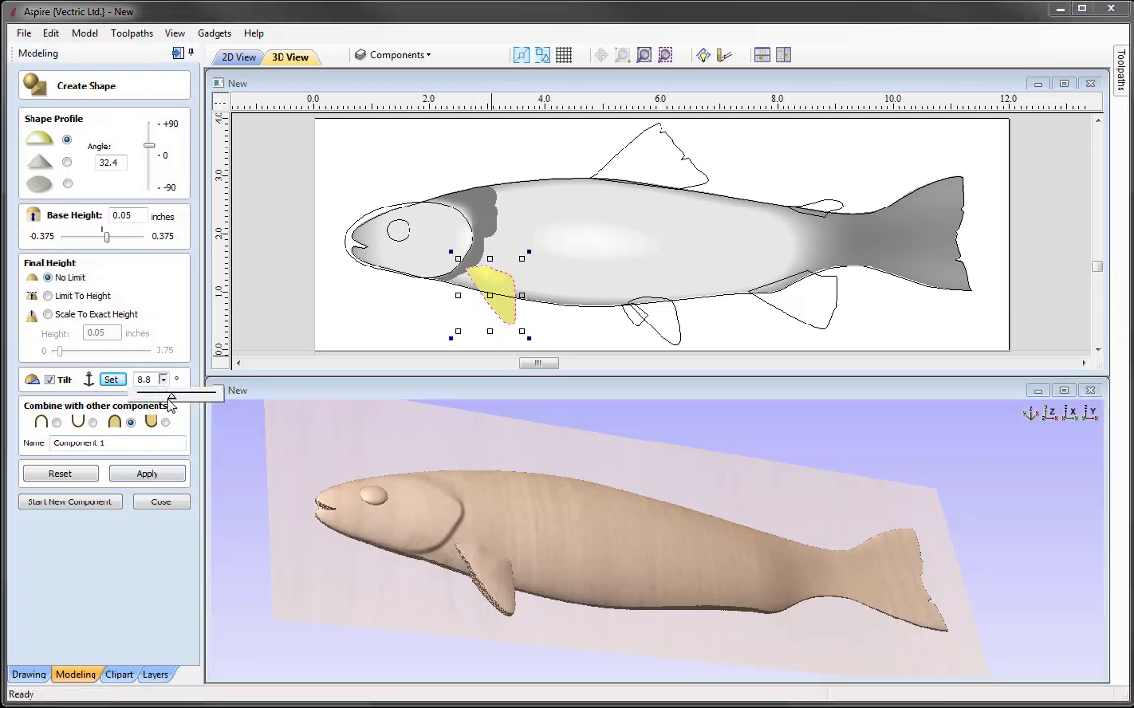
left_click_drag(171, 406, 171, 407)
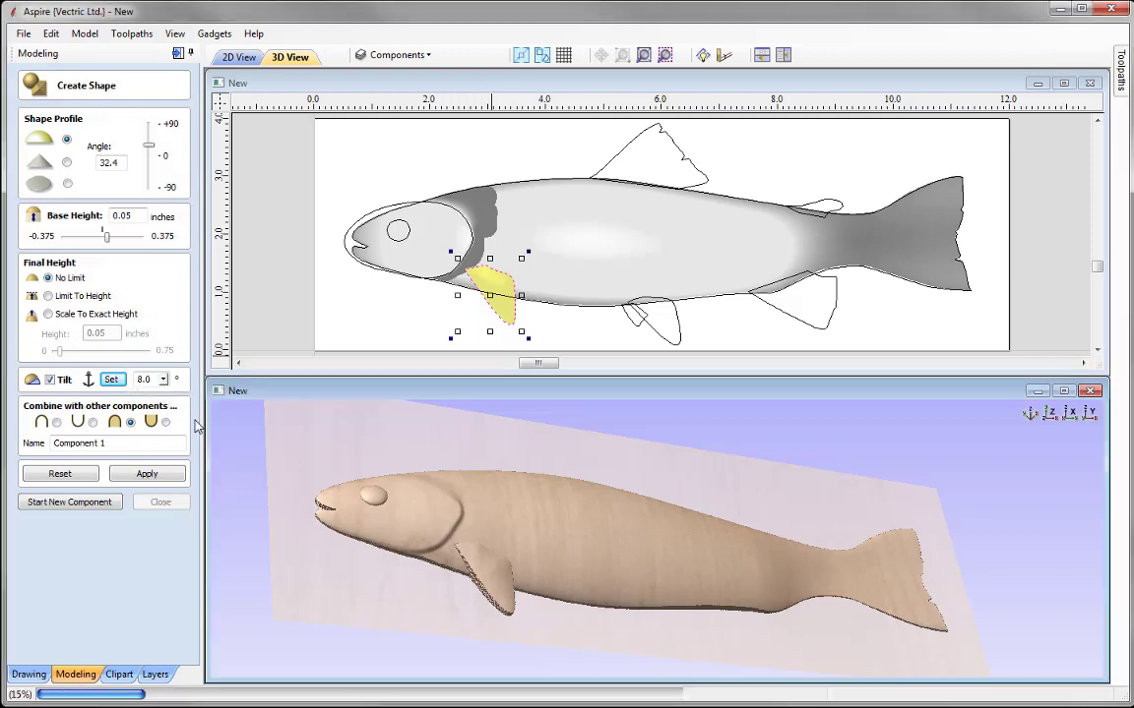
left_click_drag(694, 549, 477, 541)
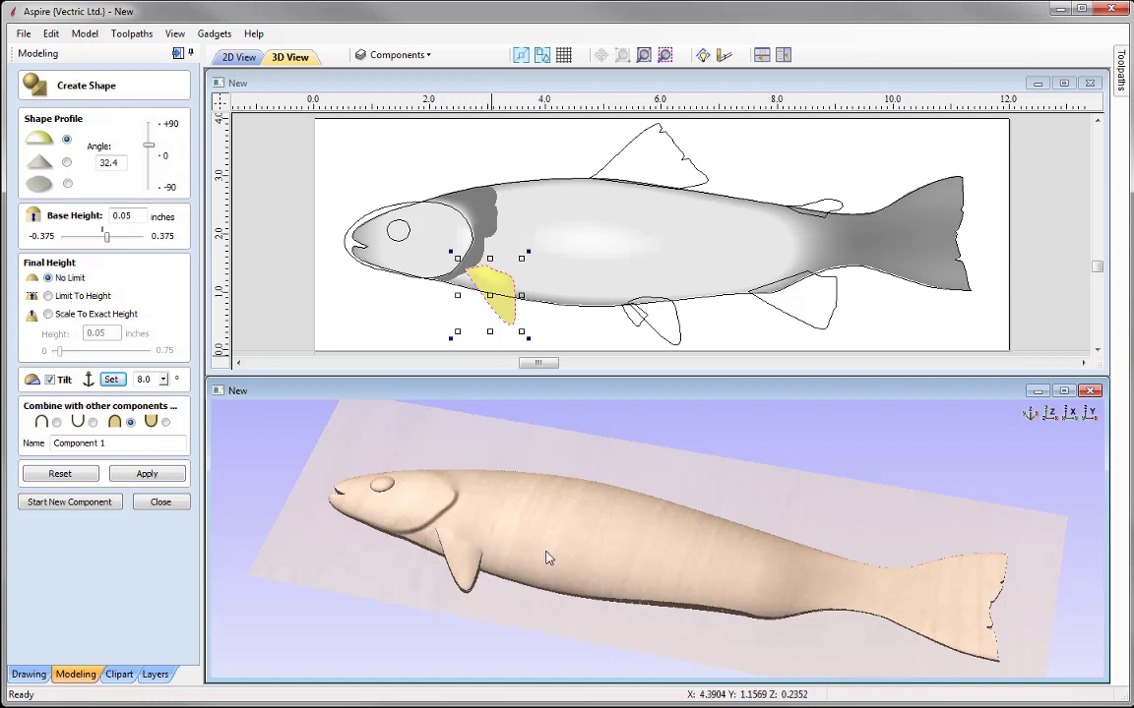
left_click_drag(544, 557, 489, 497)
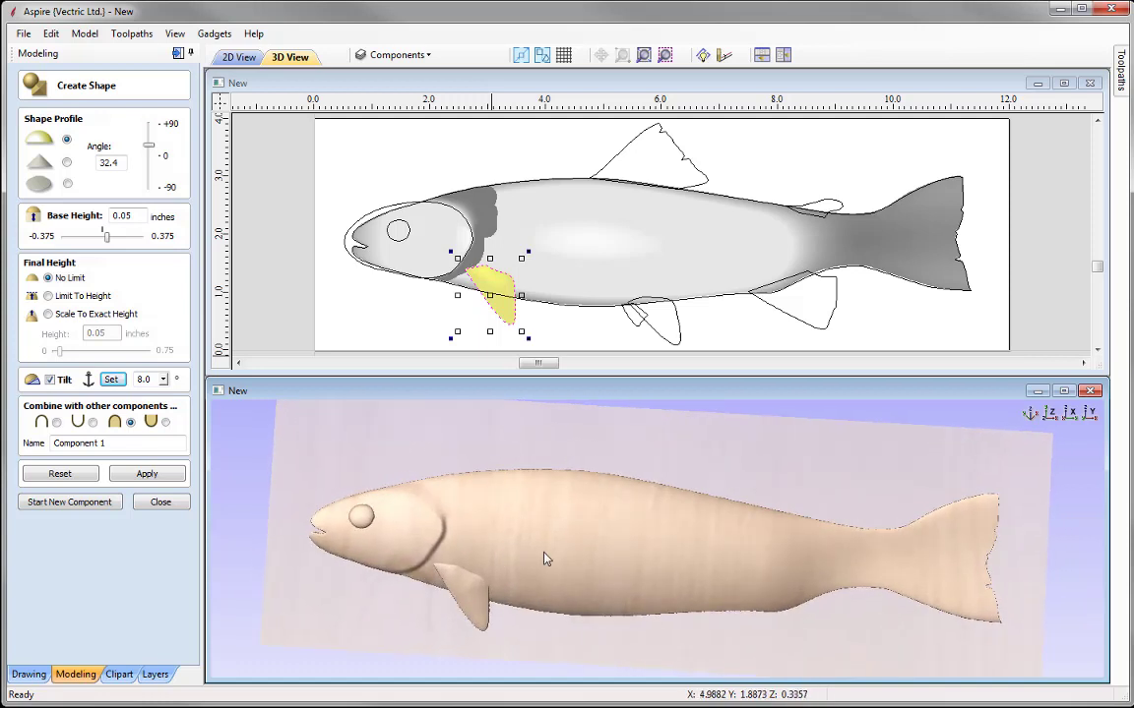
- Name the front fin component Fin 1, apply it and start a new component
left_click(1053, 414)
left_click_drag(117, 448, 6, 441)
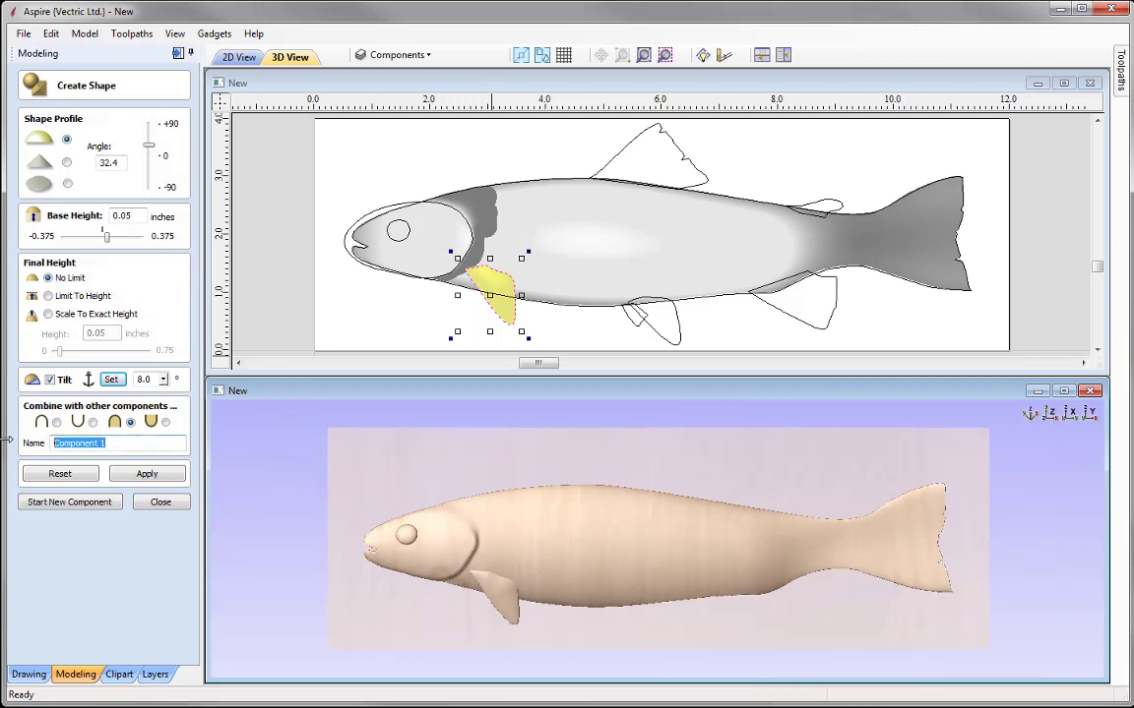
type("Fin")
left_click(148, 474)
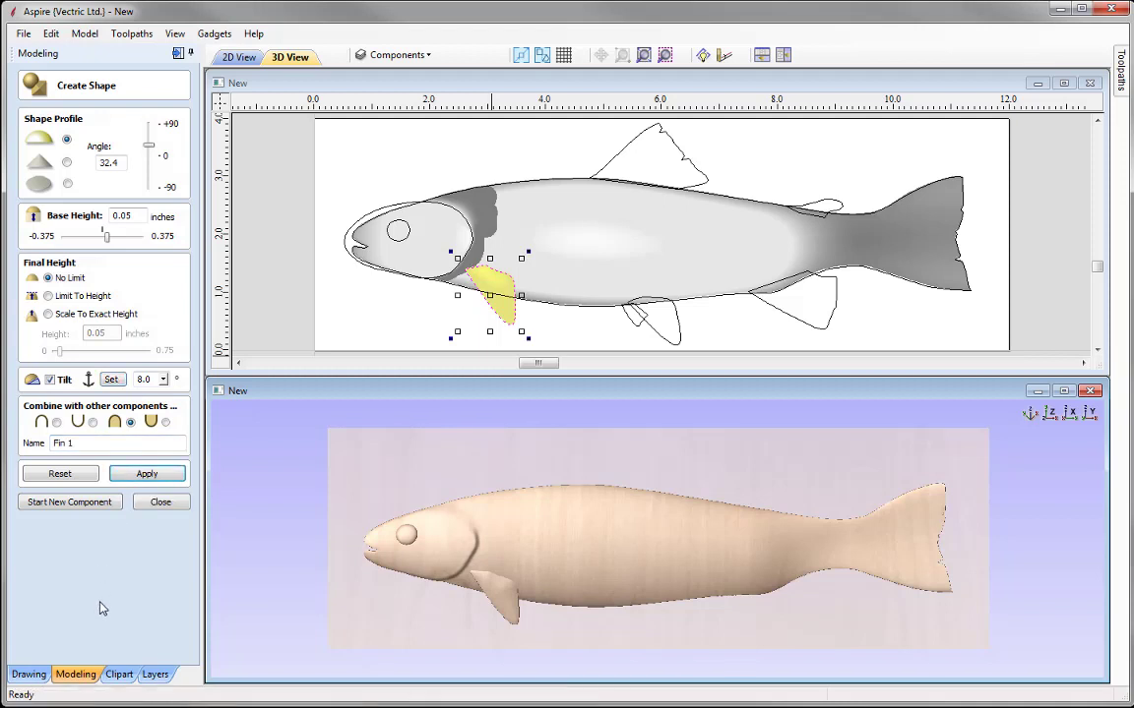
left_click(61, 501)
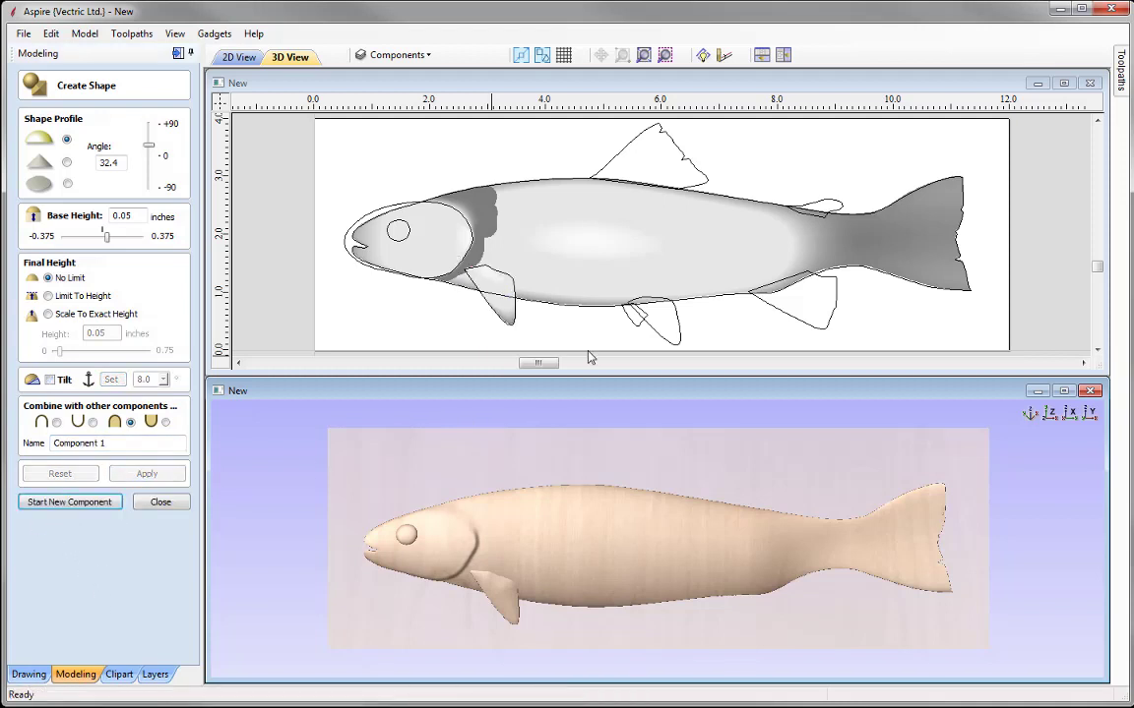
- Create a merged rounded shape from the small fin outline at mid-belly, angle 32.4 and base height 0.05 inches, and inspect it
left_click(634, 331)
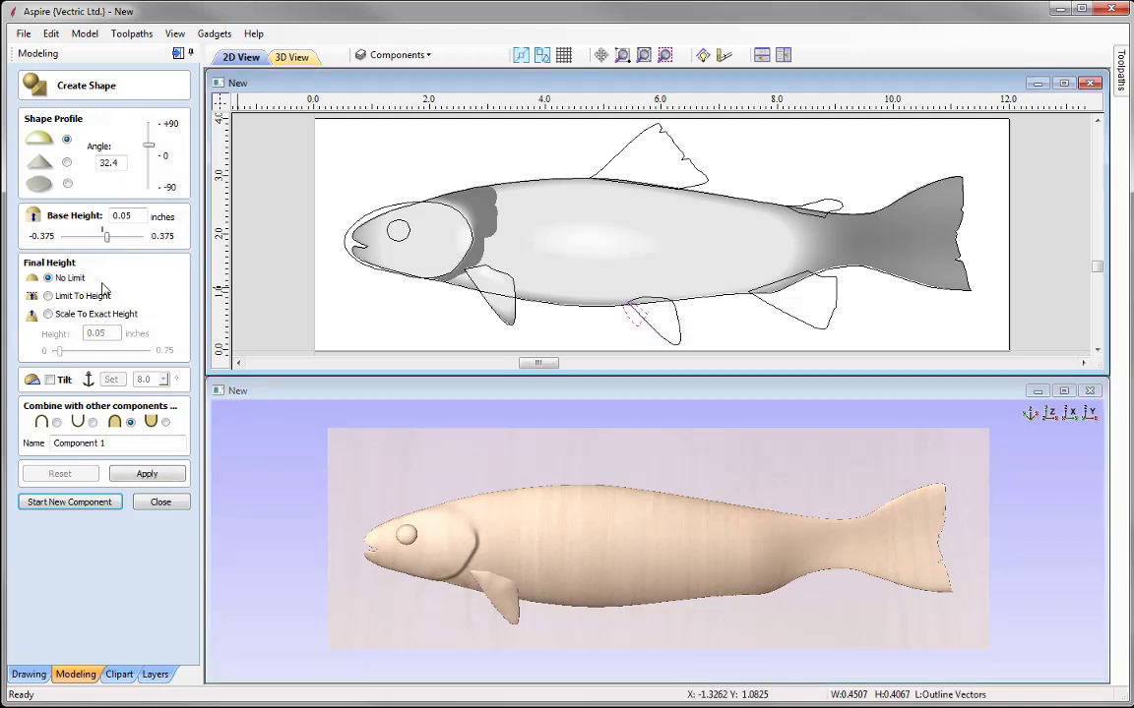
left_click(146, 475)
left_click_drag(625, 668, 582, 496)
scroll(591, 576, "up", 3)
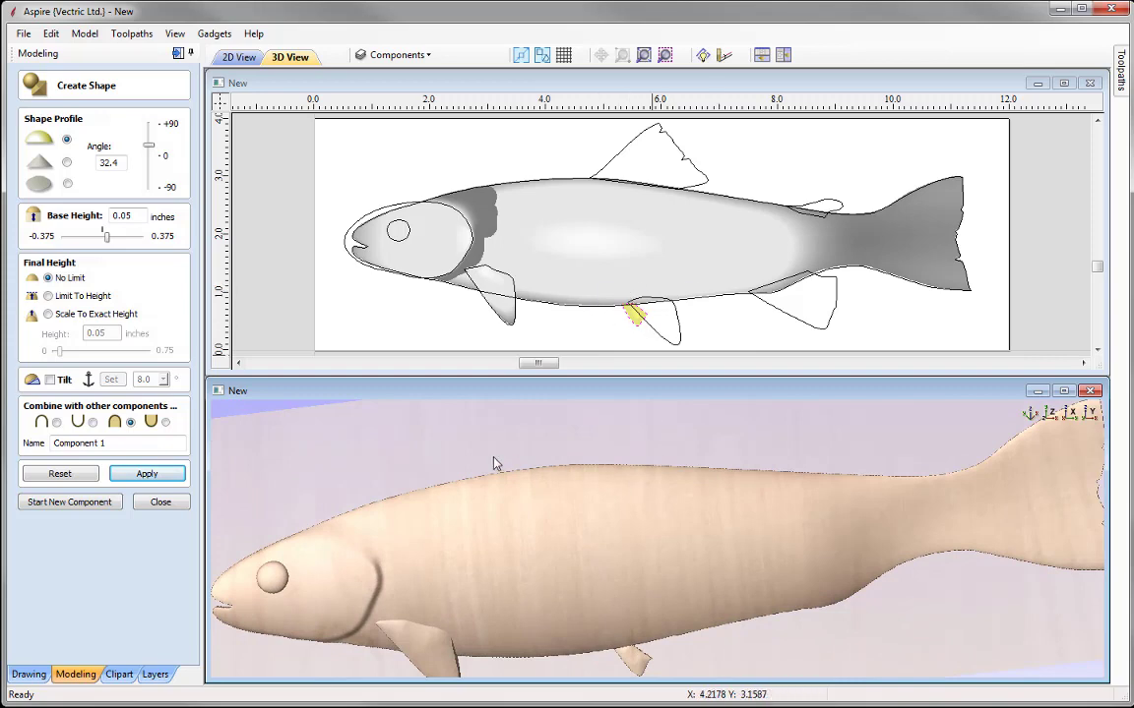
left_click_drag(493, 462, 552, 471)
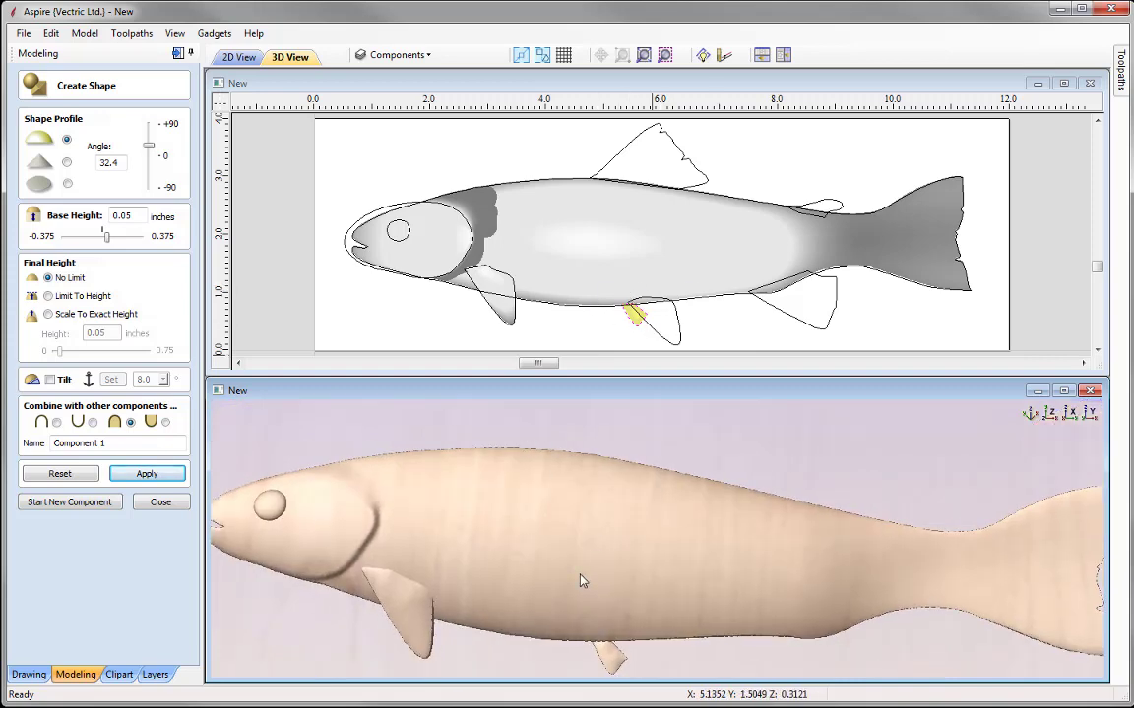
left_click_drag(582, 576, 572, 637)
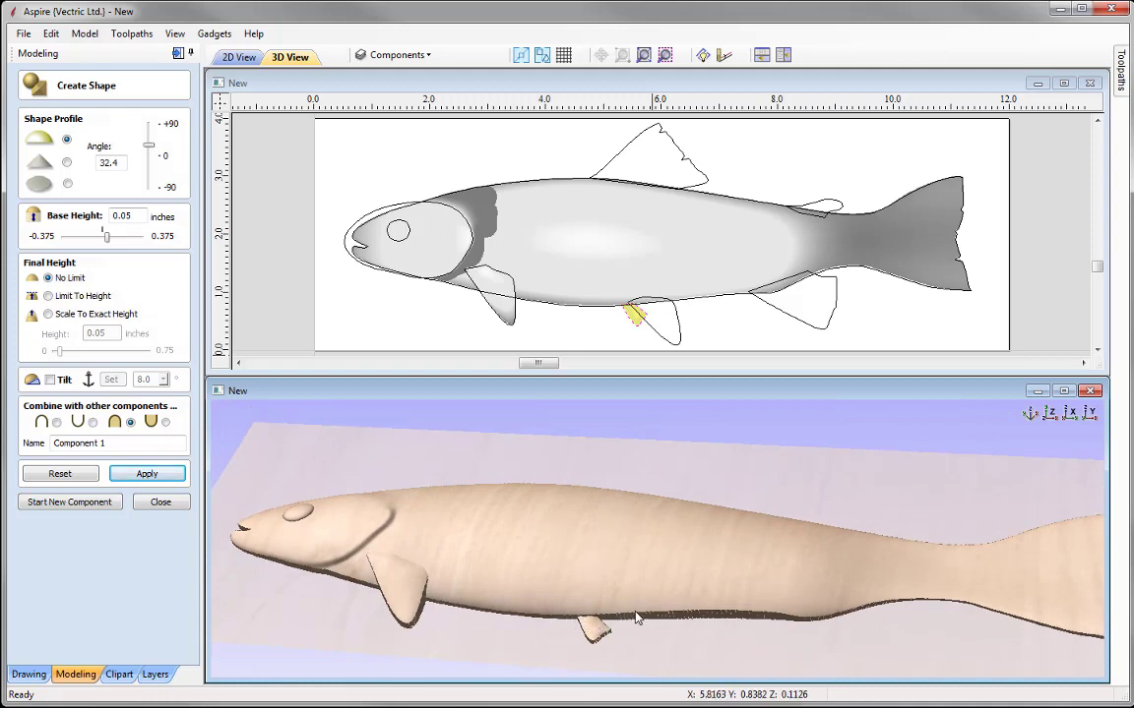
left_click_drag(572, 539, 636, 646)
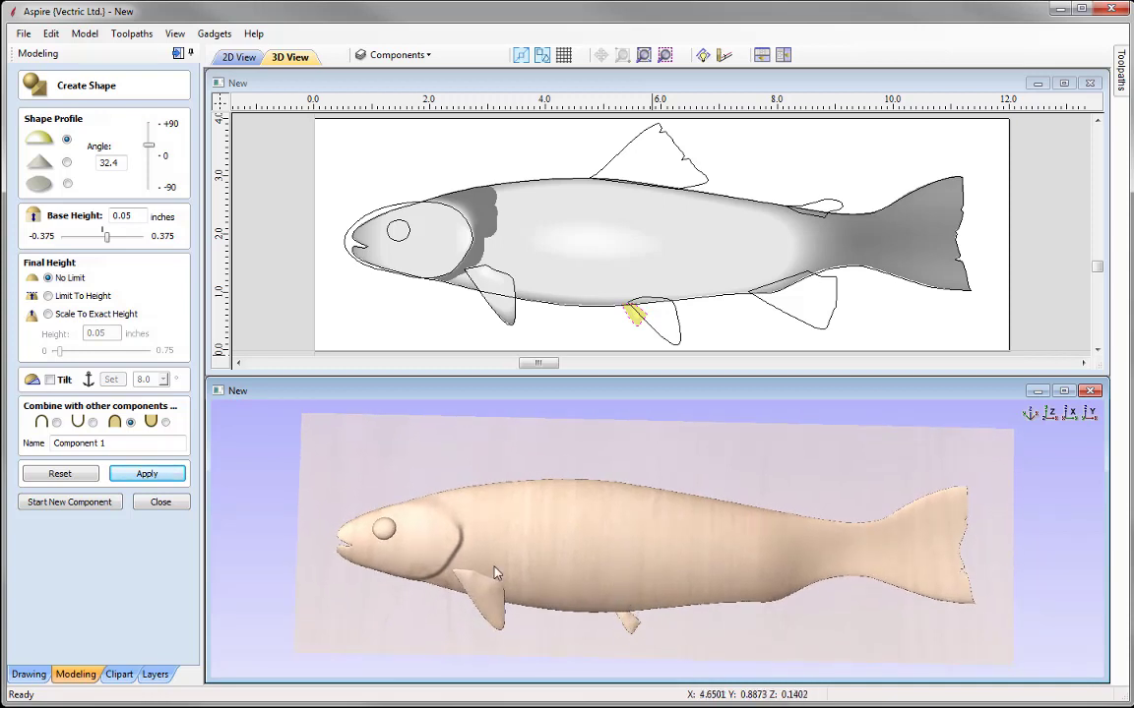
- Name the small mid-belly fin component Fin 2, apply it and start a new component
left_click_drag(106, 442, 54, 443)
type("Fin 2")
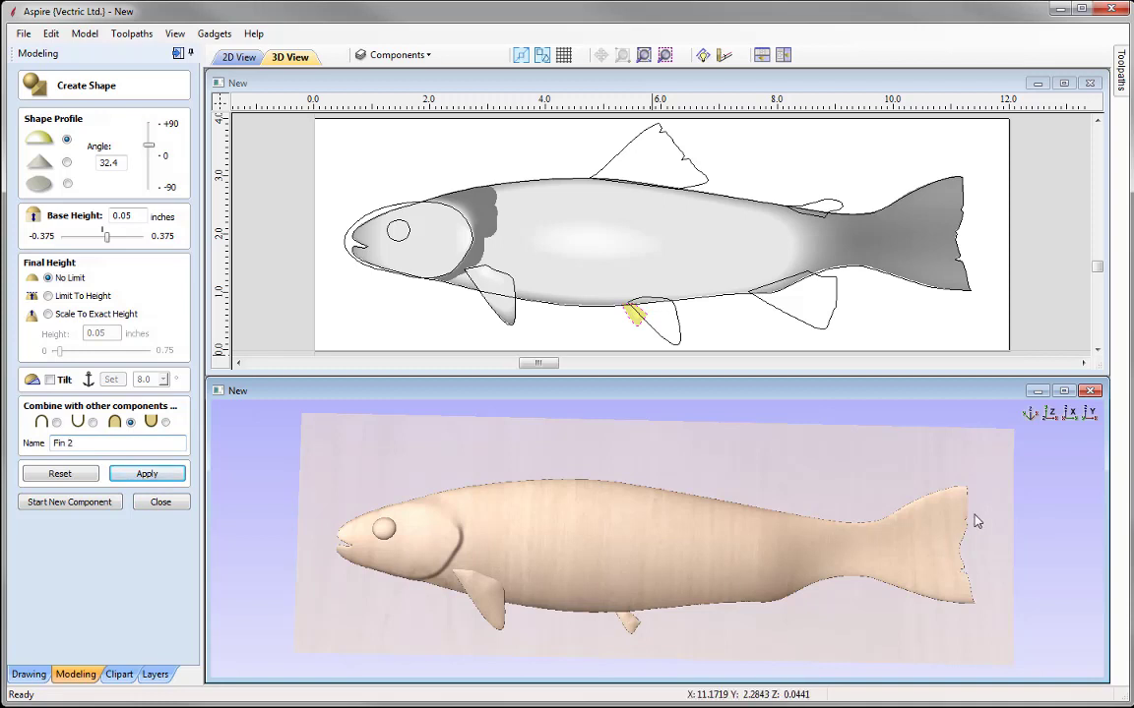
left_click(1051, 413)
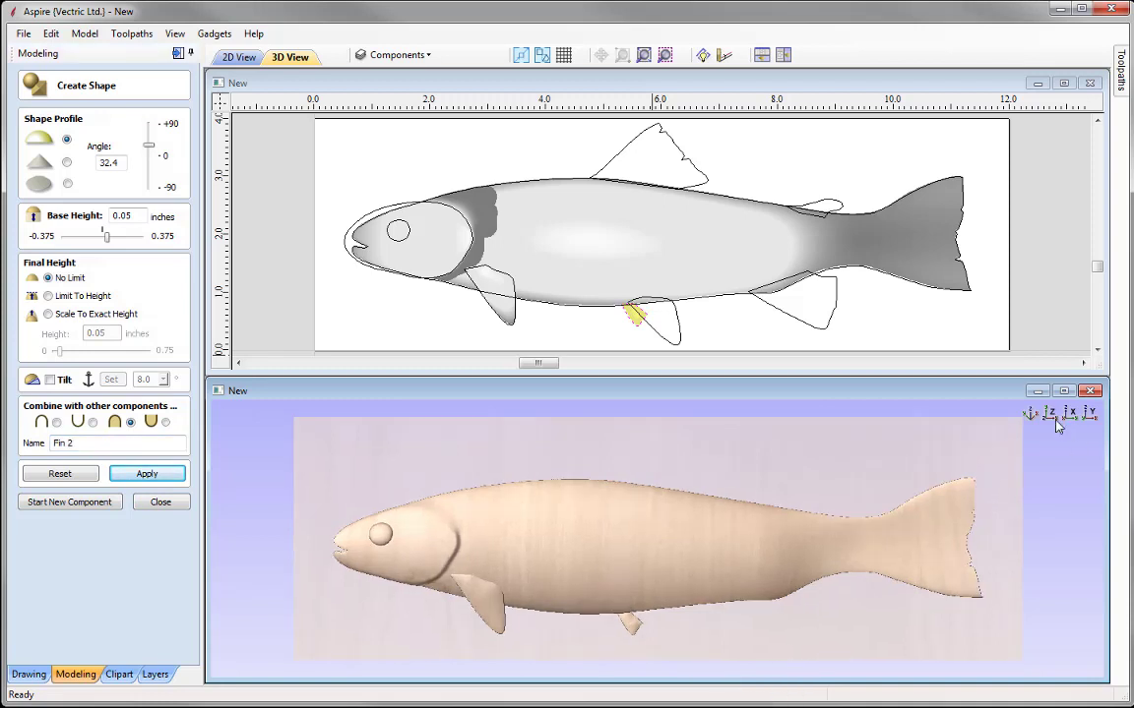
left_click(147, 475)
left_click(86, 506)
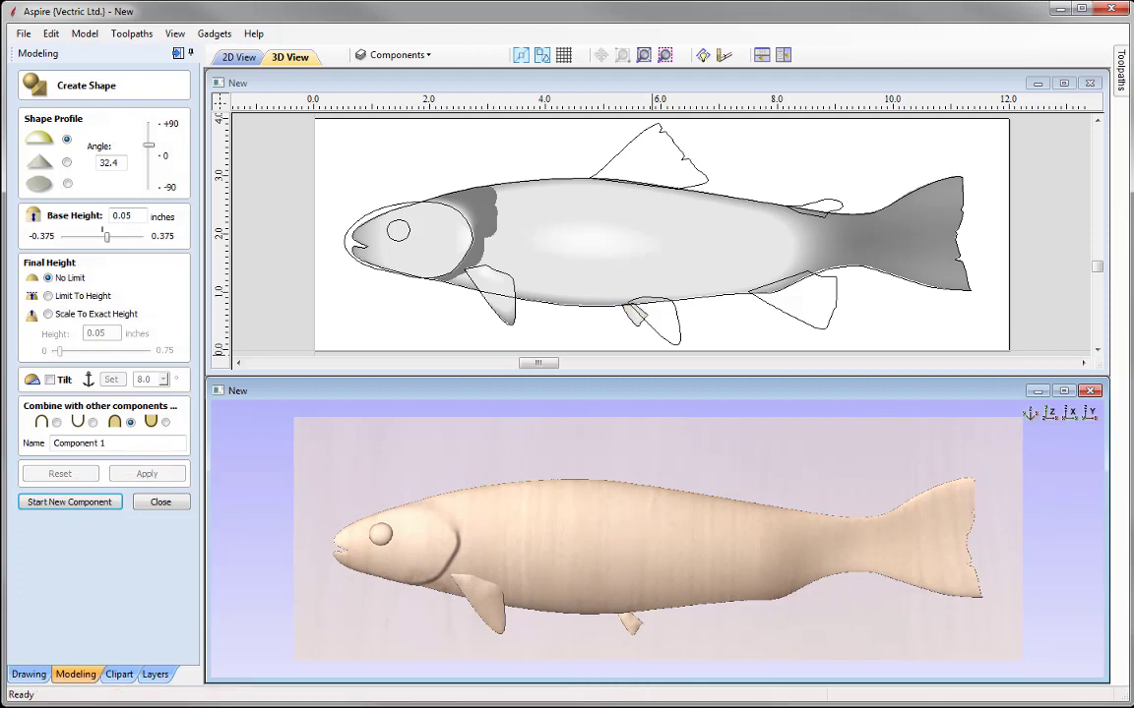
- Create a merged rounded shape from the larger mid-belly fin outline, with angle 32.4 and base height 0.05 inches, and inspect it
left_click(677, 353)
left_click(640, 338)
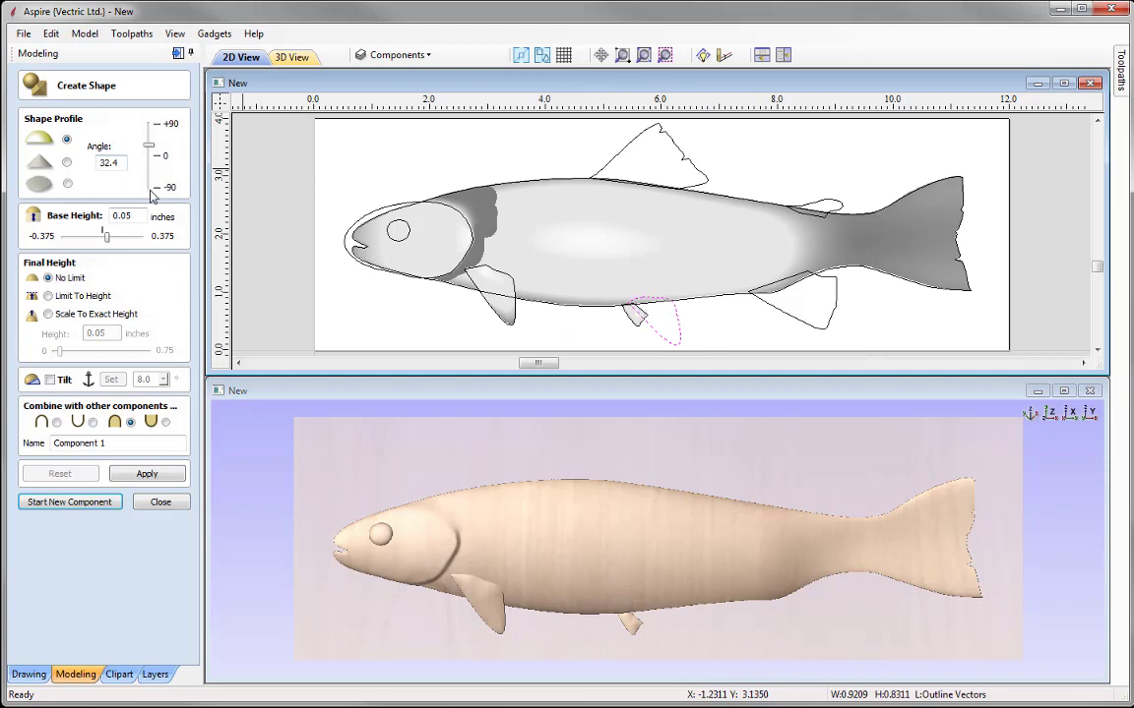
left_click(150, 473)
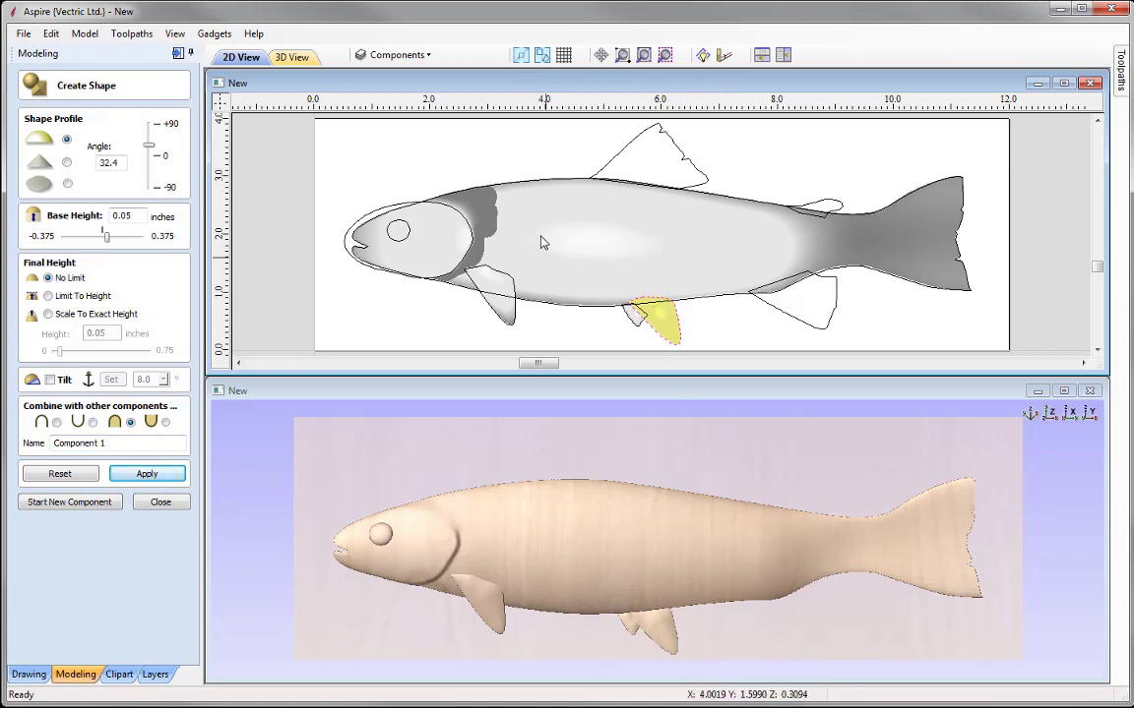
left_click_drag(554, 597, 659, 615)
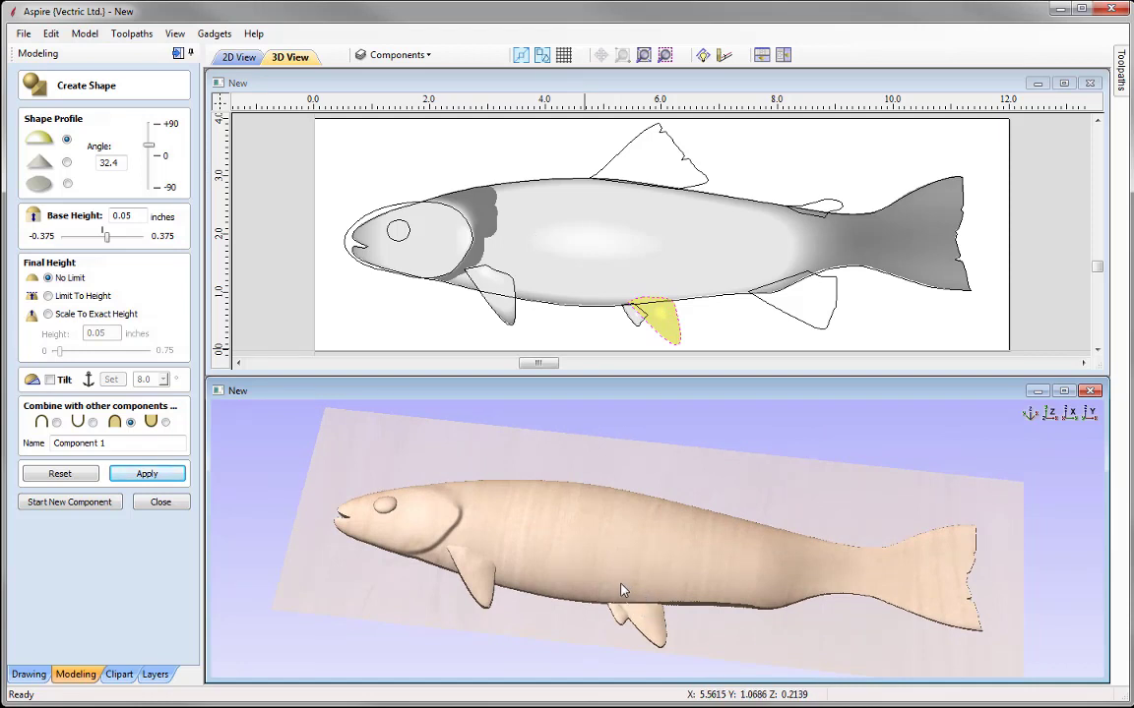
- Tilt the larger mid-belly fin by 8.0 degrees, setting the direction from its lower tip up toward the body, and inspect it
left_click(51, 380)
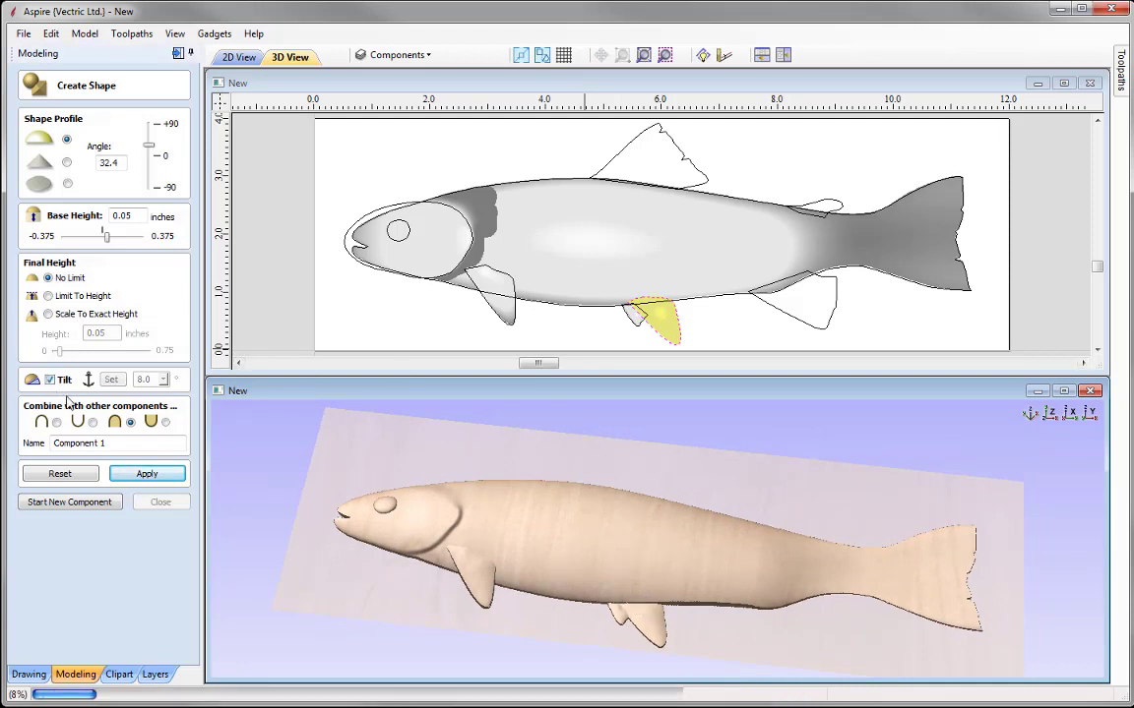
left_click(670, 344)
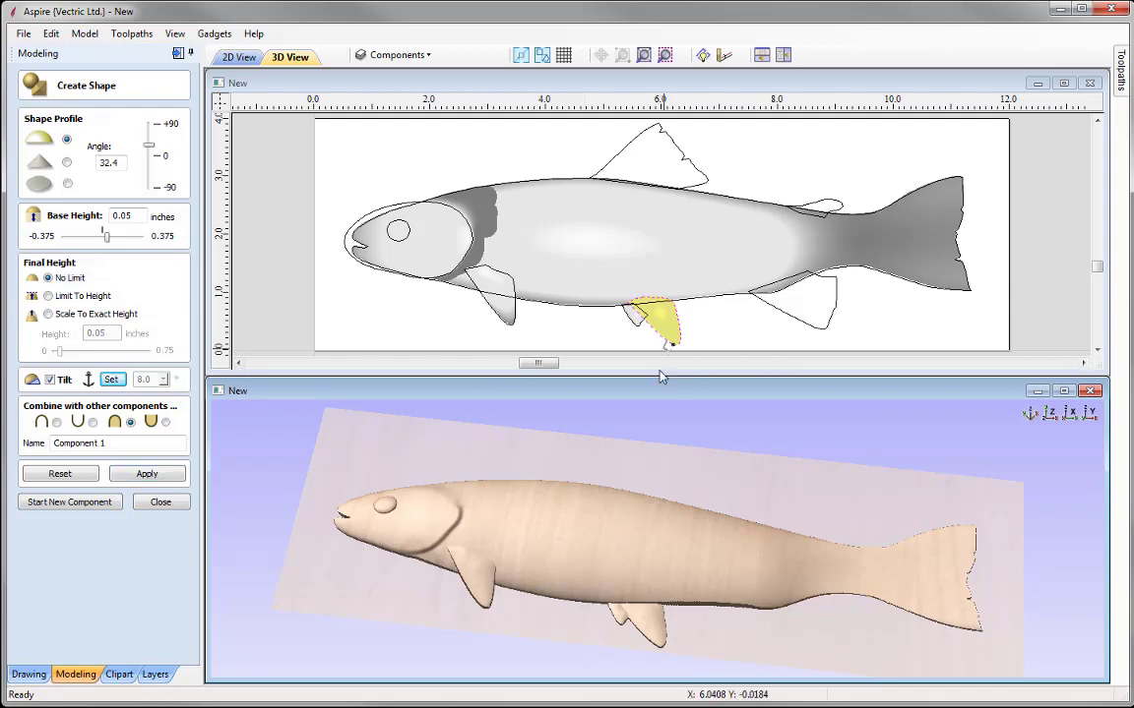
left_click(1097, 352)
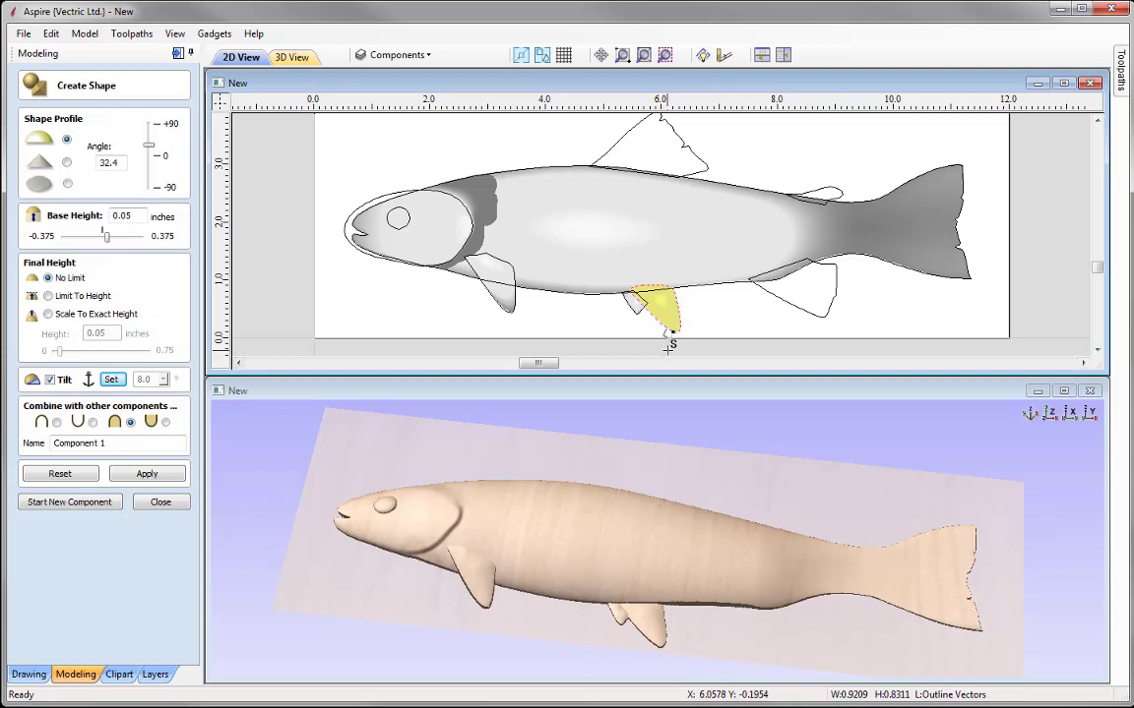
mouse_move(668, 346)
left_mouse_down()
mouse_move(681, 321)
mouse_move(670, 264)
mouse_move(661, 267)
left_mouse_up()
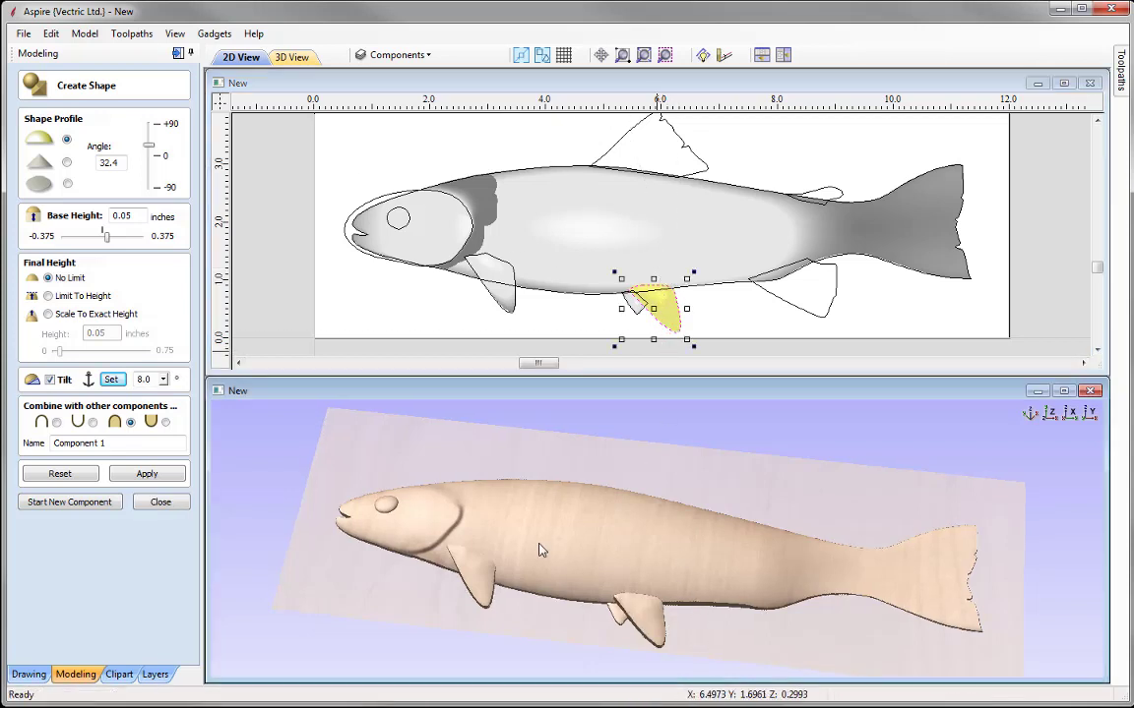
left_click_drag(539, 549, 854, 574)
scroll(811, 557, "up", 5)
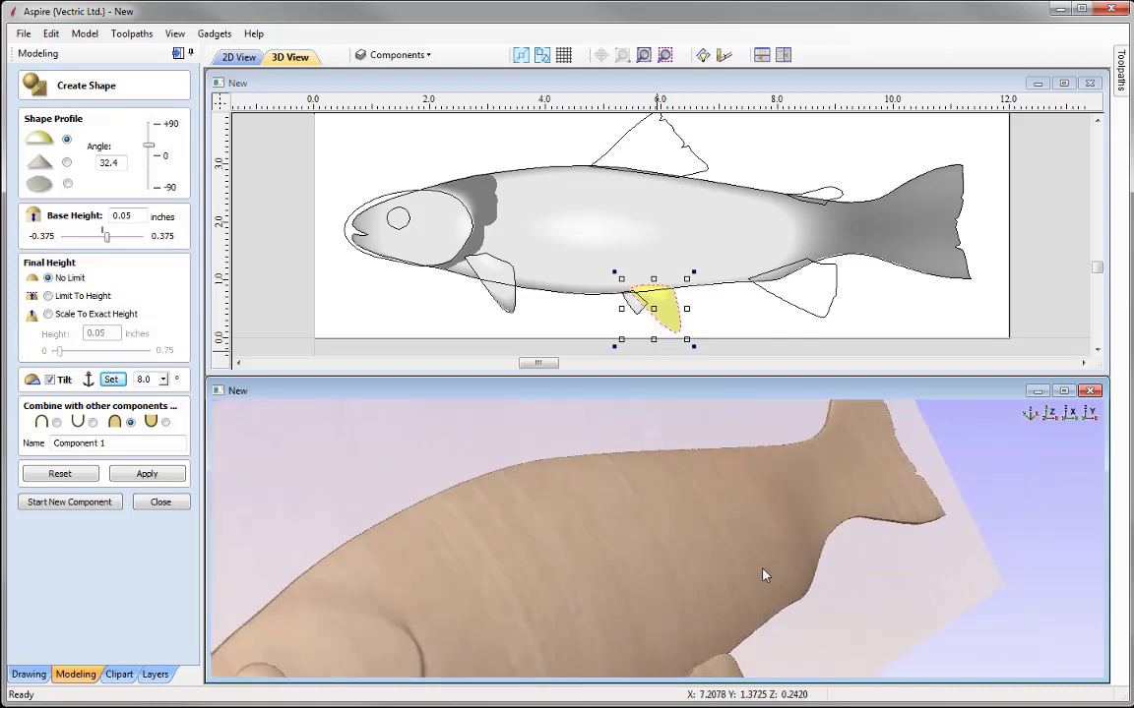
left_click_drag(757, 563, 726, 492)
scroll(727, 492, "down", 3)
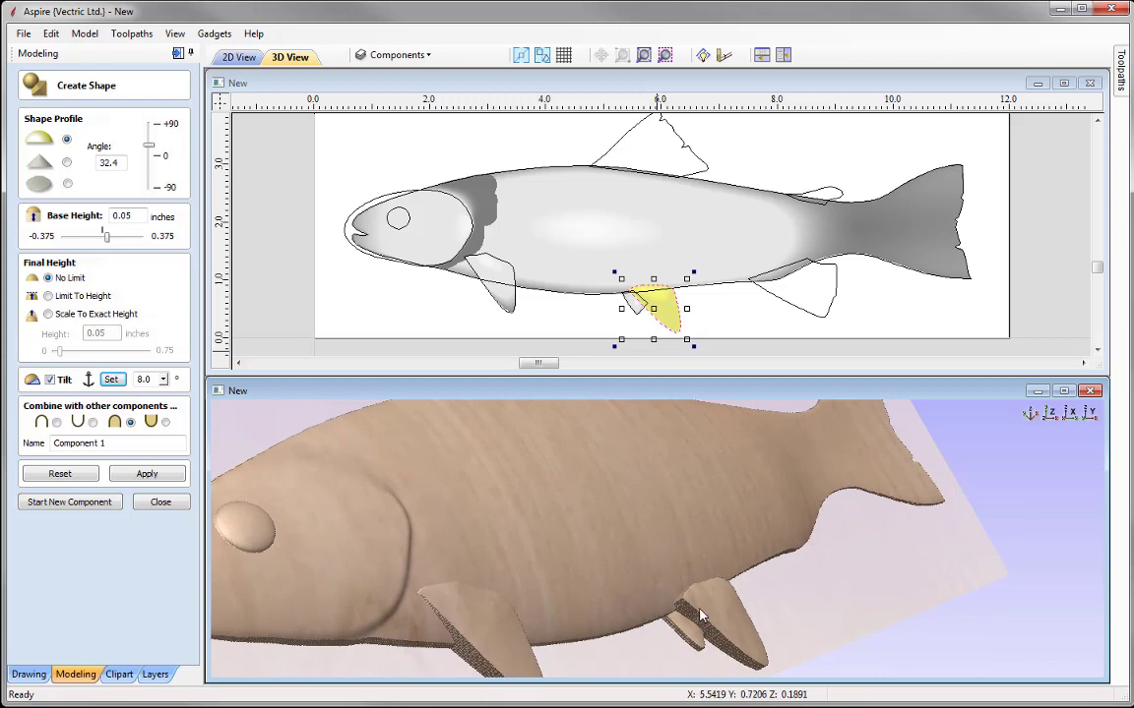
left_click_drag(696, 612, 590, 498)
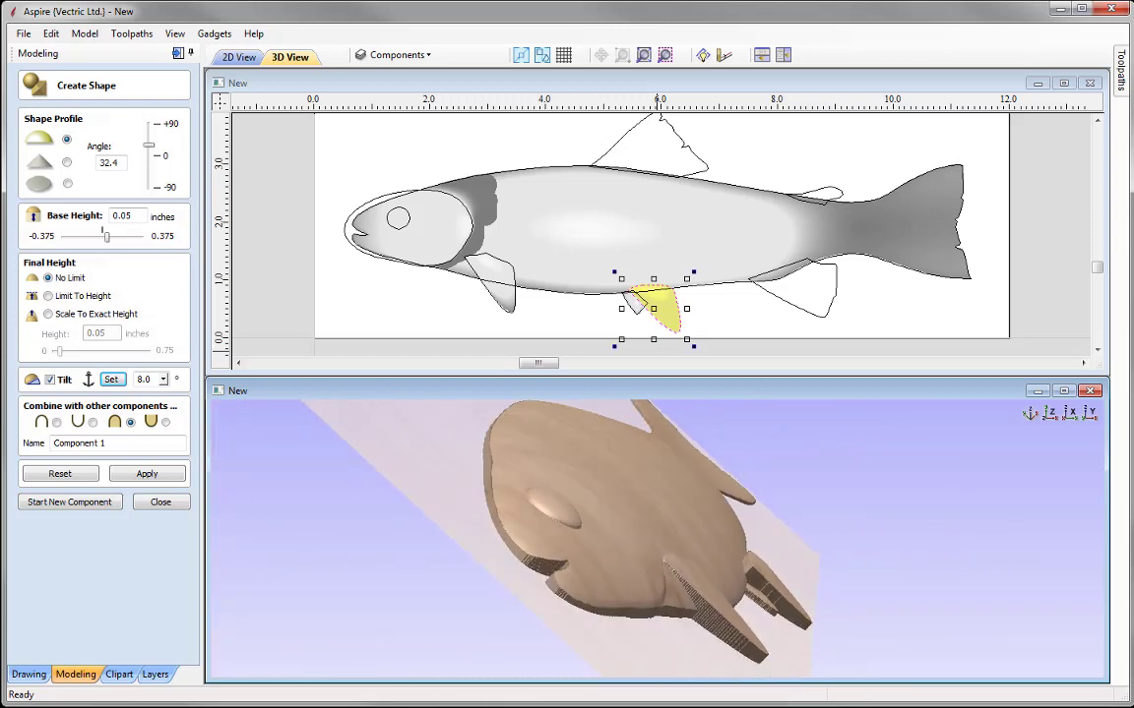
- Reduce the larger mid-belly fin's tilt angle to 5.8 degrees and check the result from several angles
left_click(165, 381)
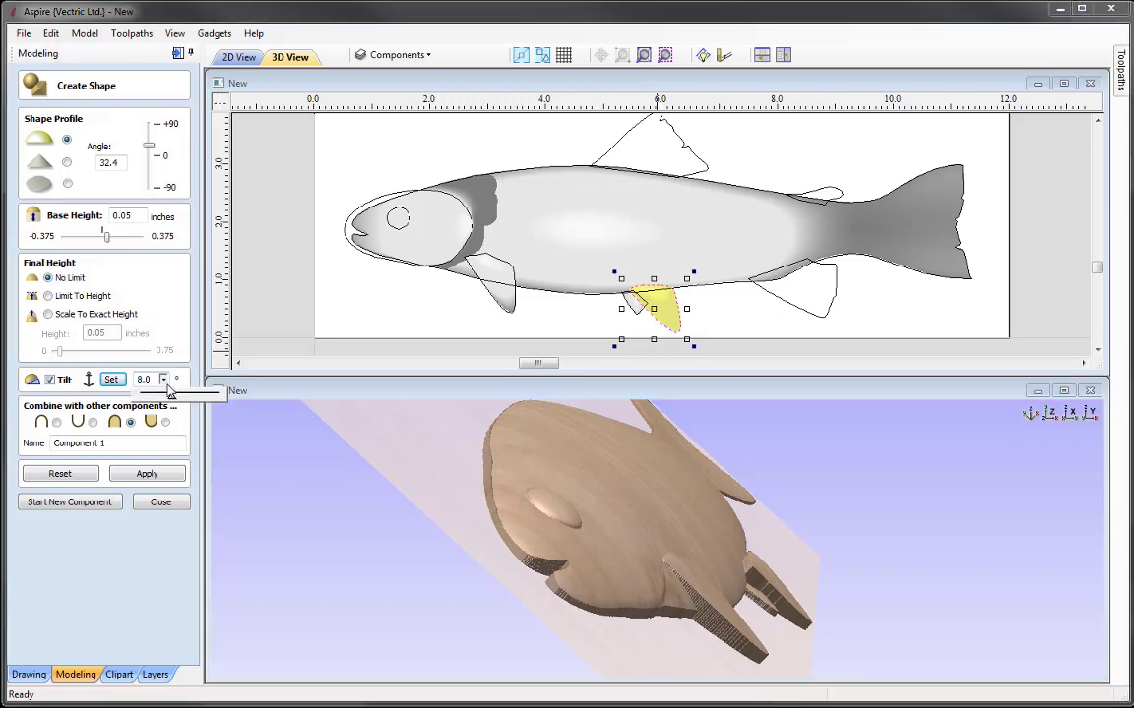
left_click_drag(169, 401, 163, 401)
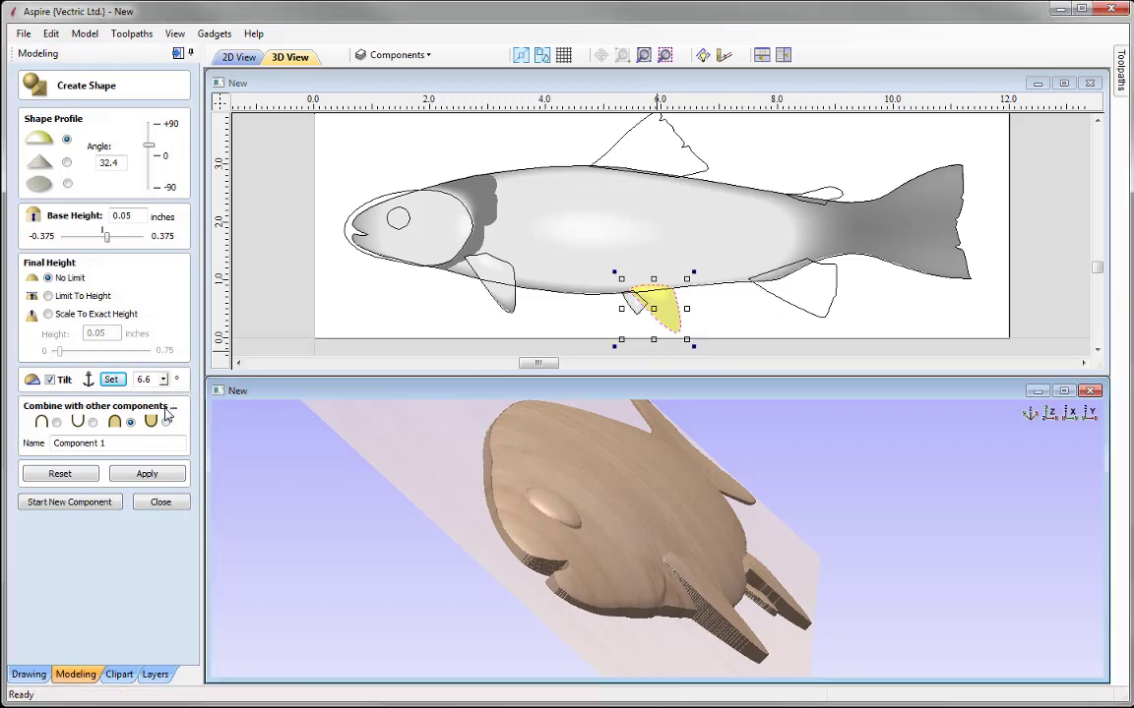
left_click_drag(802, 532, 567, 526)
scroll(630, 531, "up", 6)
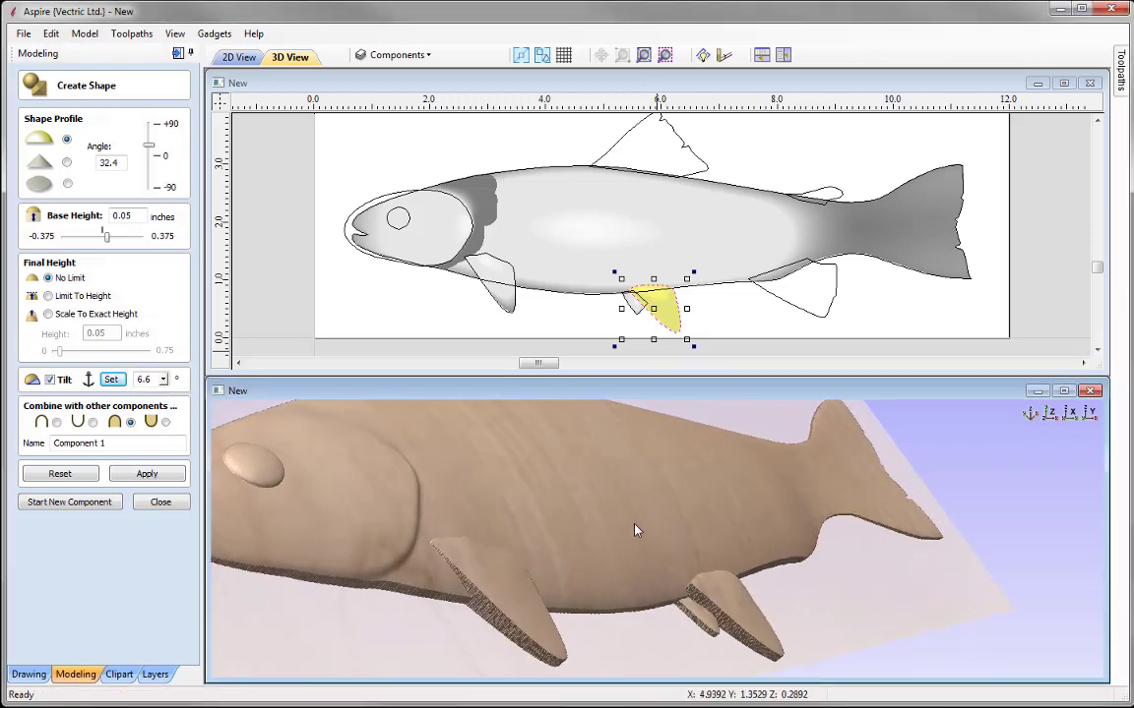
left_click(164, 380)
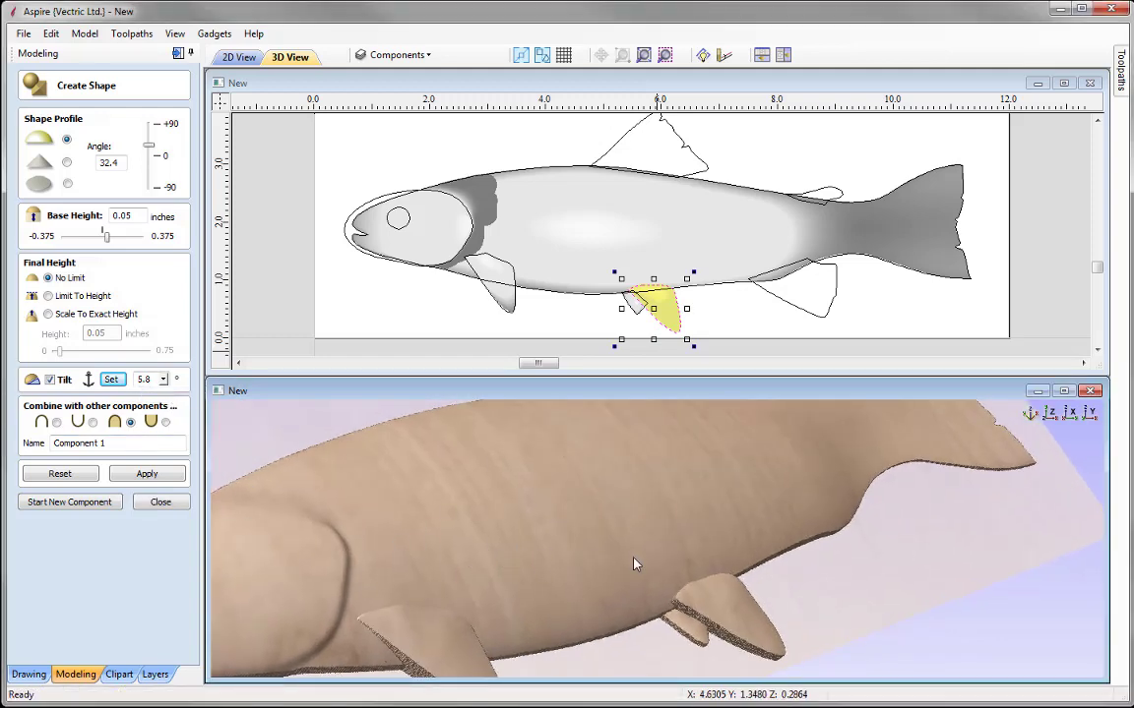
left_click_drag(638, 562, 610, 531)
scroll(661, 543, "down", 5)
left_click(1050, 415)
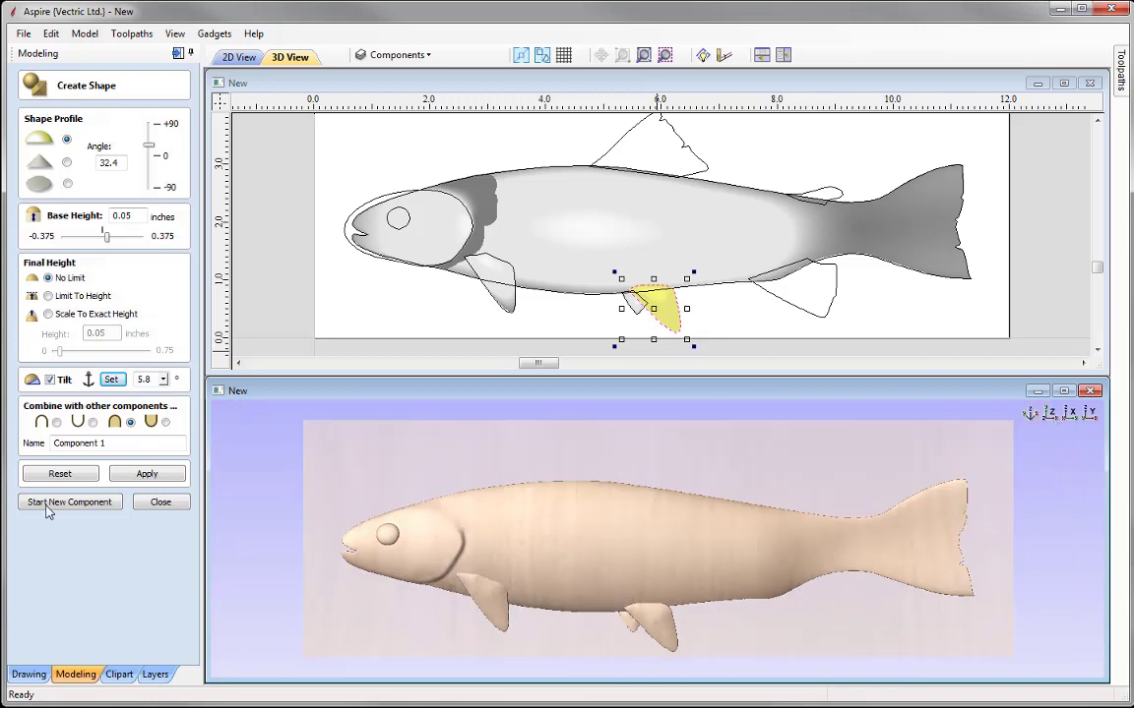
- Name the larger mid-belly fin component Fin 3, apply it and start a new component
left_click(116, 444)
type("Fin 3")
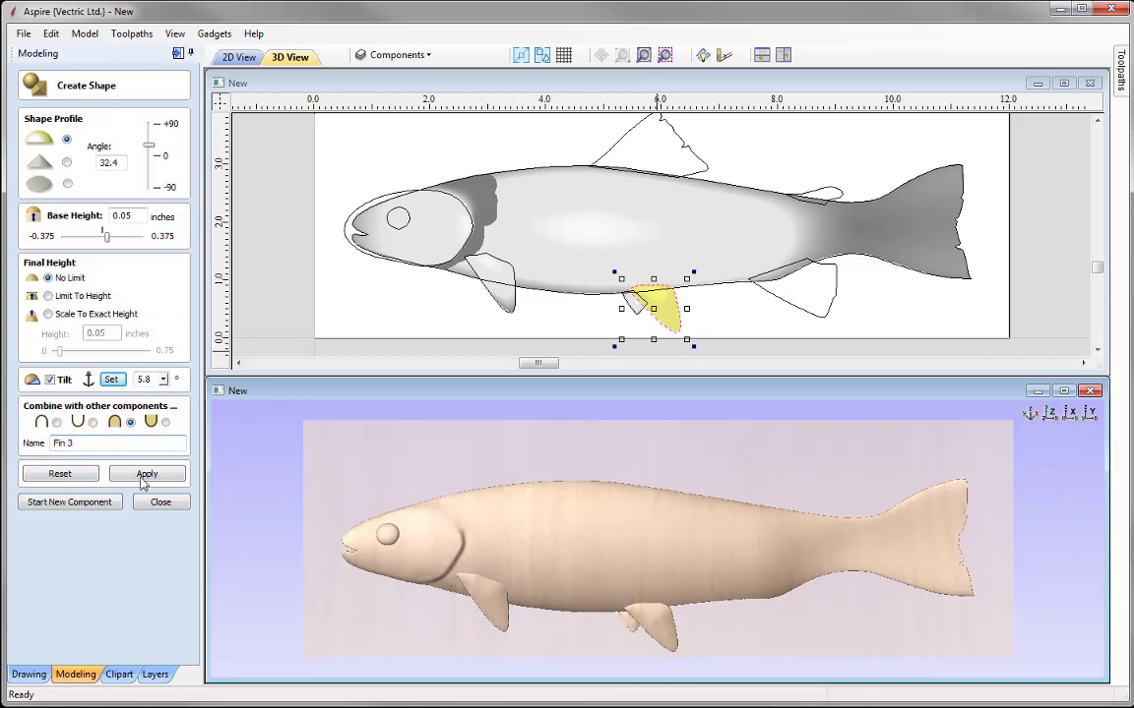
left_click(144, 476)
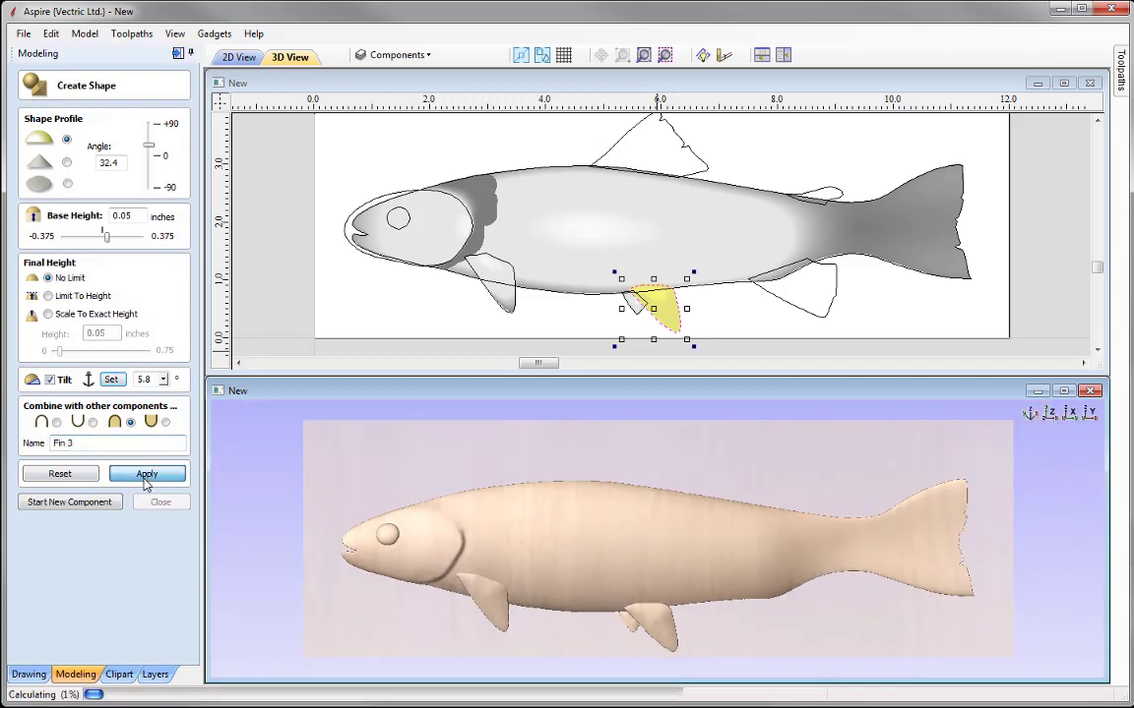
left_click(98, 502)
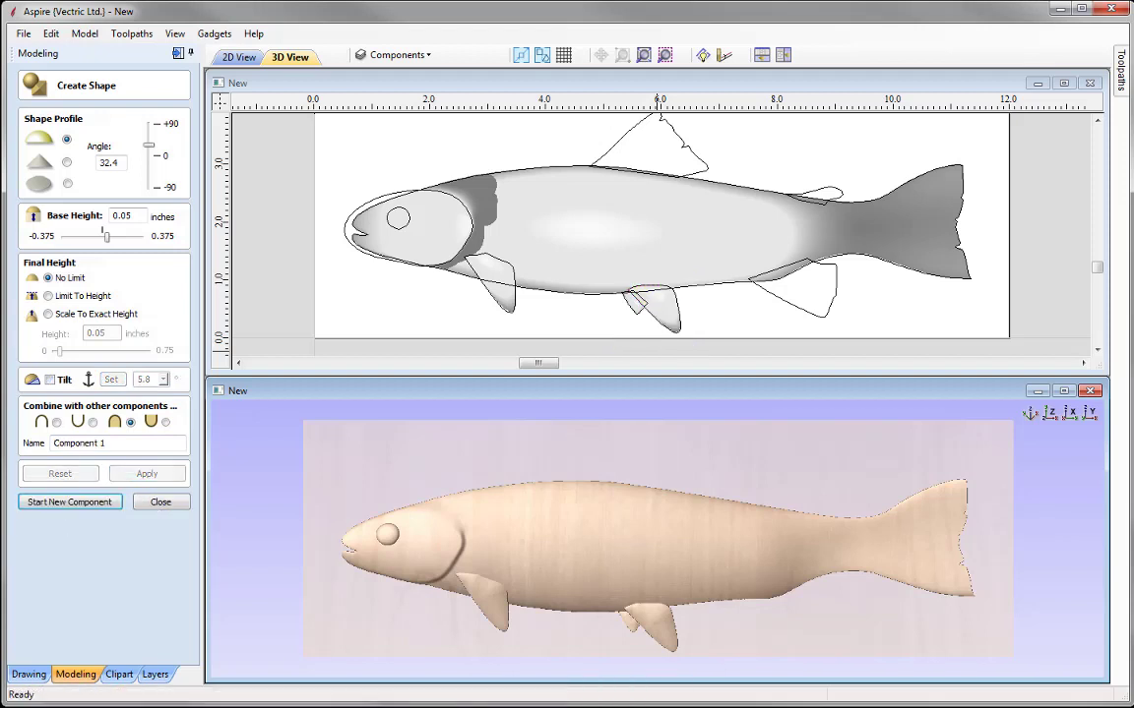
- Create a merged rounded shape from the rear belly fin outline, with angle 32.4 and base height 0.05 inches, and inspect it
left_click(822, 325)
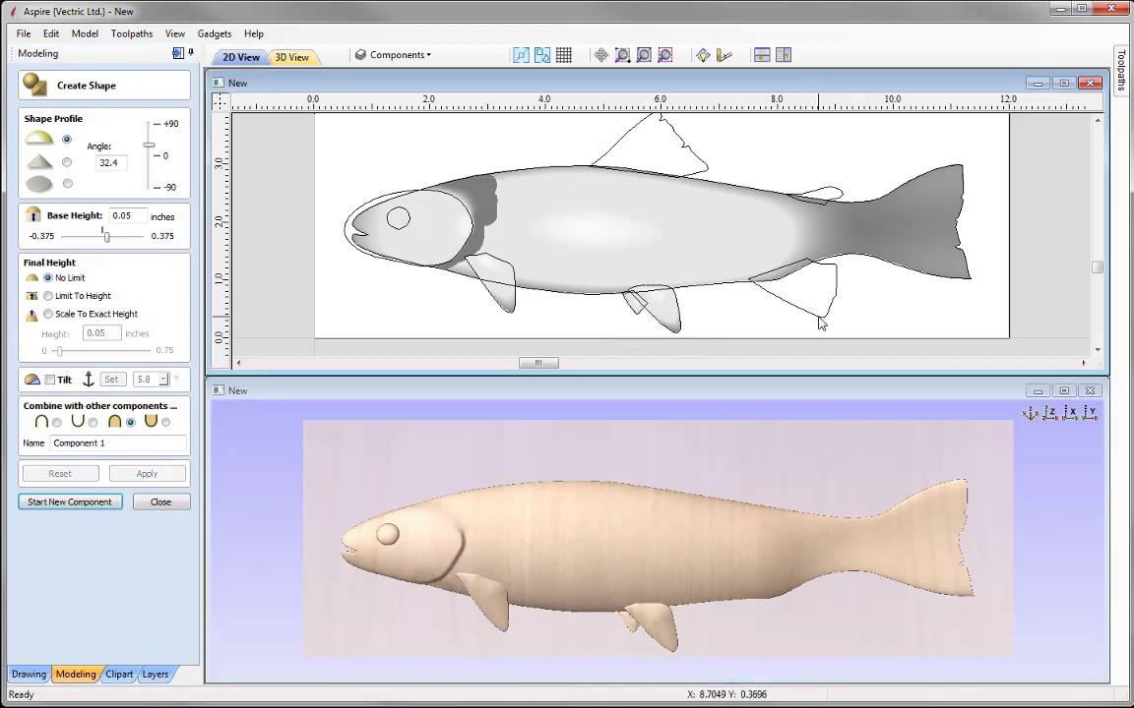
left_click(822, 325)
left_click(153, 475)
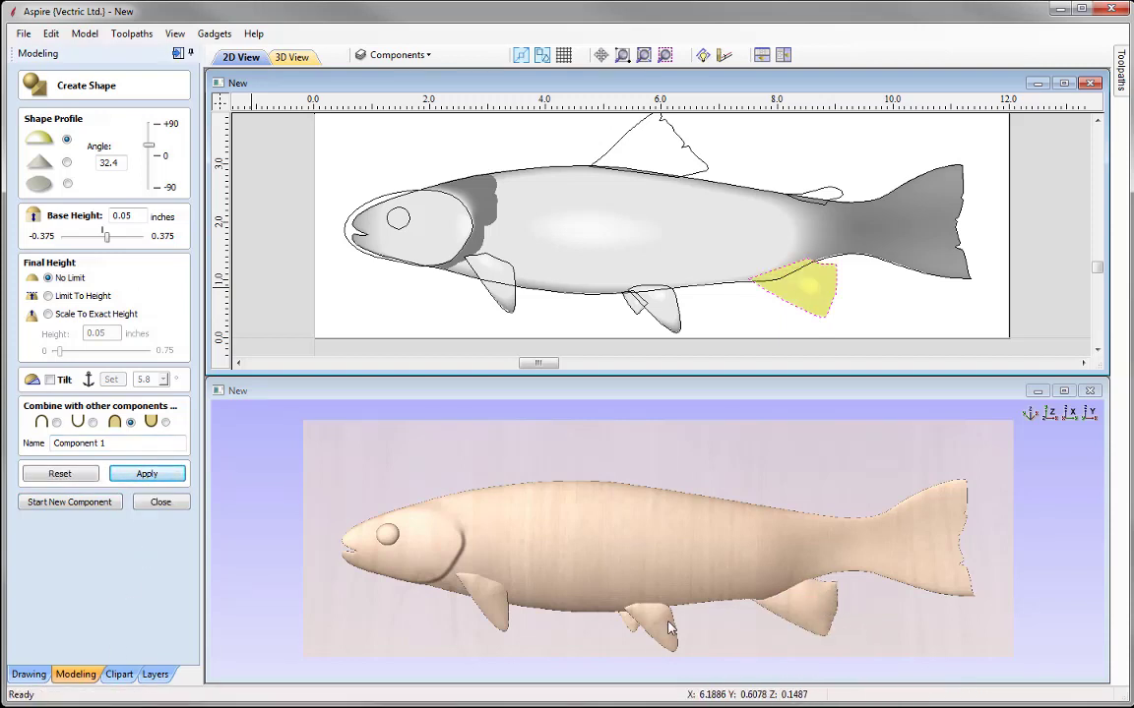
left_click_drag(669, 630, 812, 593)
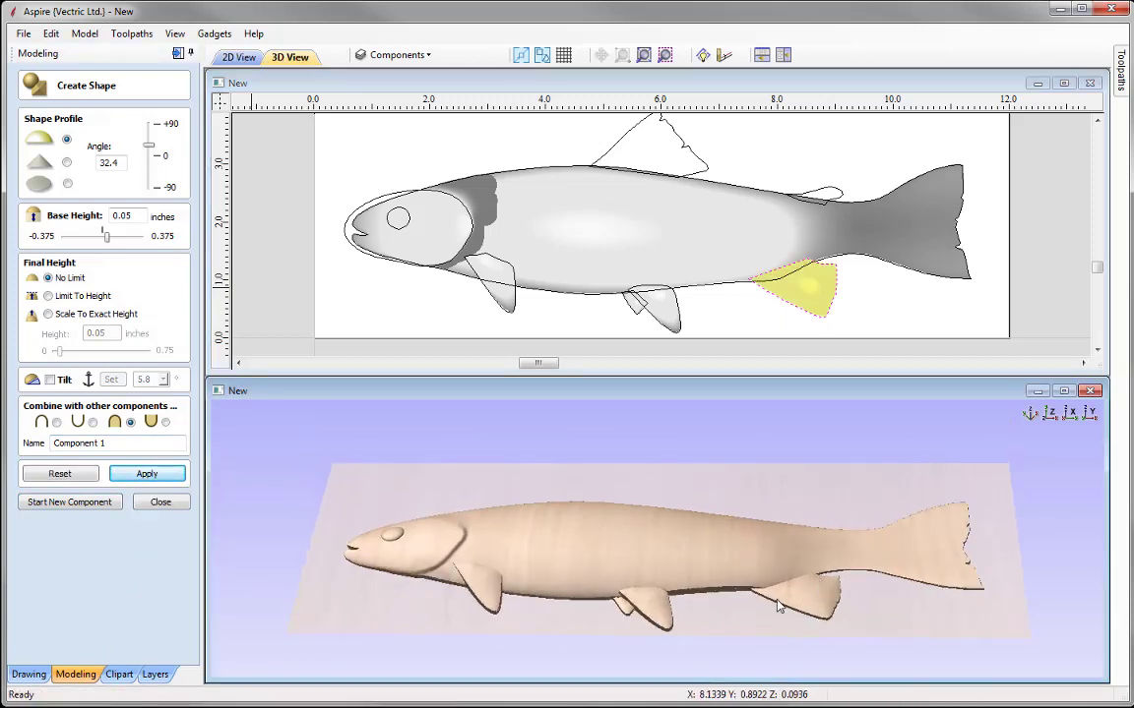
left_click_drag(741, 602, 679, 600)
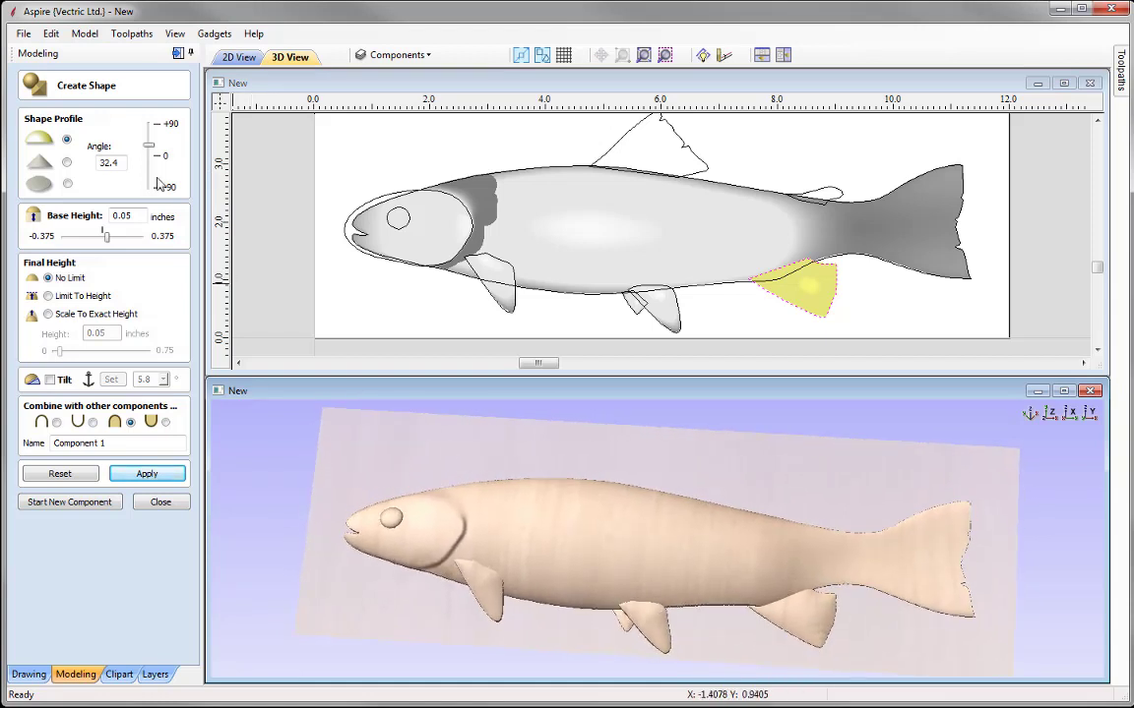
- Lower the rear belly fin's profile angle to 20 degrees and its base height to 0.03 inches, checking it in 3D
left_click(111, 162)
type("20")
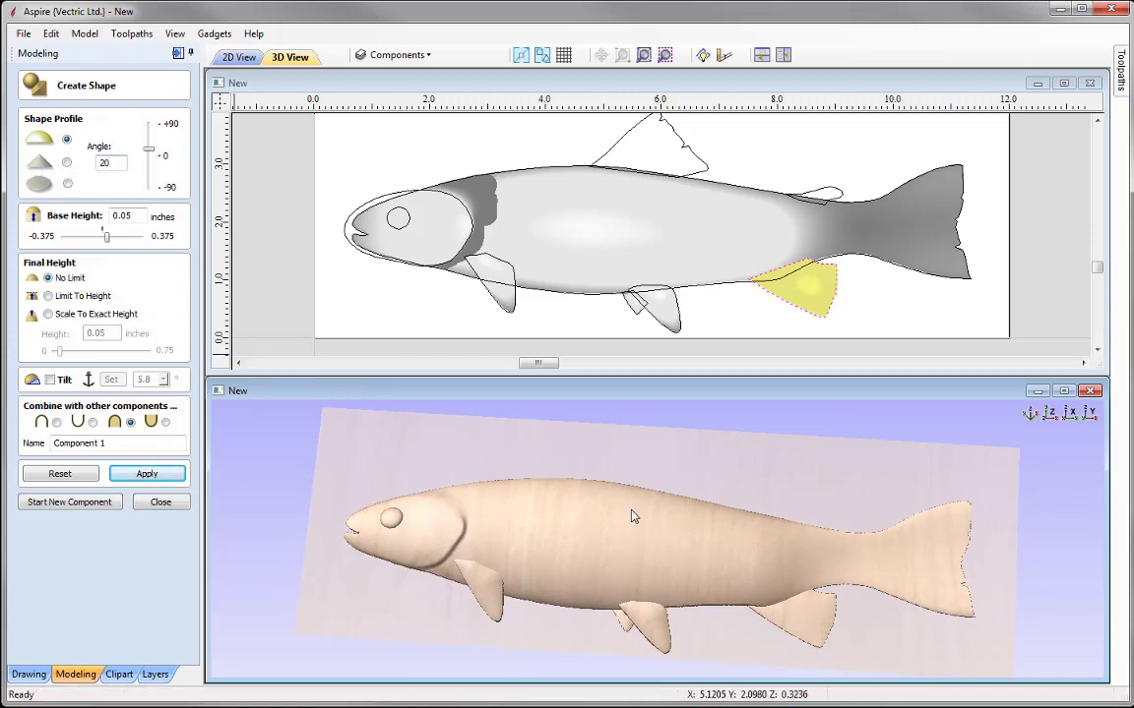
left_click_drag(633, 517, 814, 639)
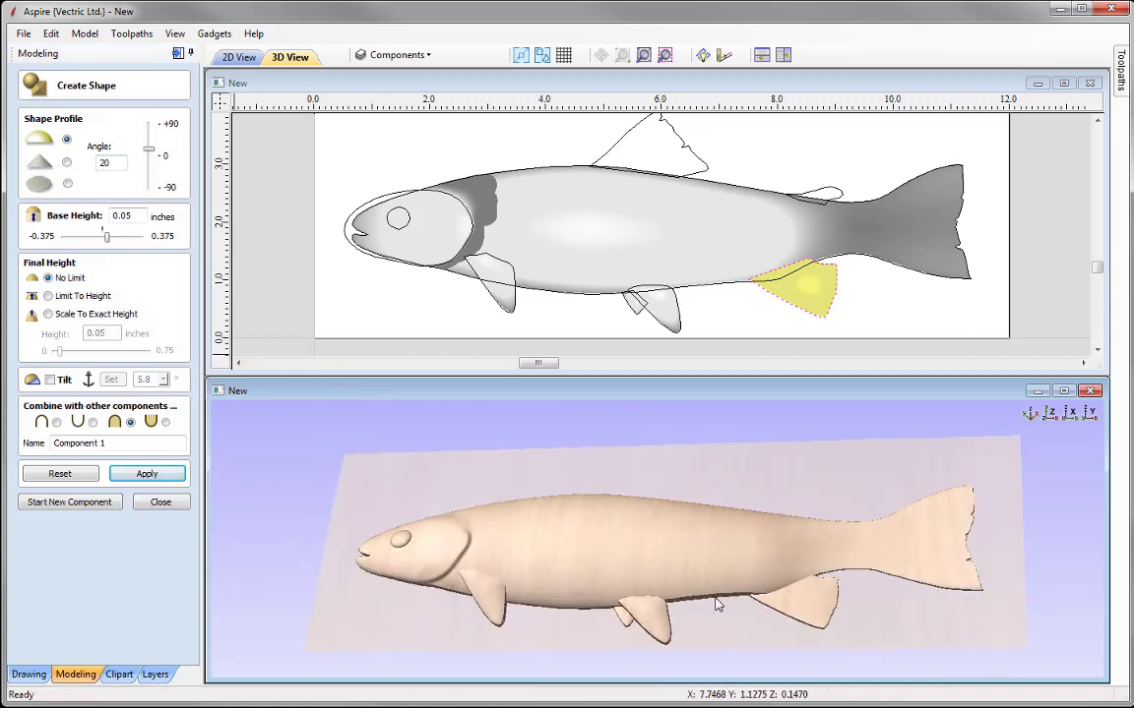
left_click_drag(653, 571, 802, 607)
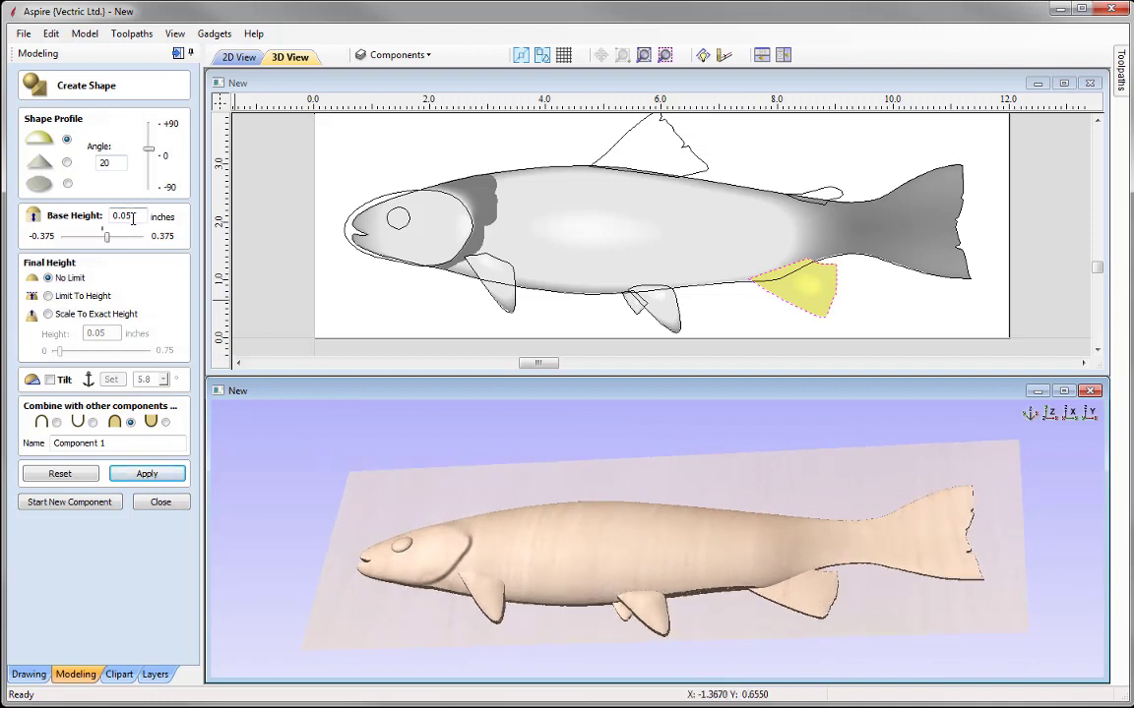
left_click_drag(126, 219, 142, 218)
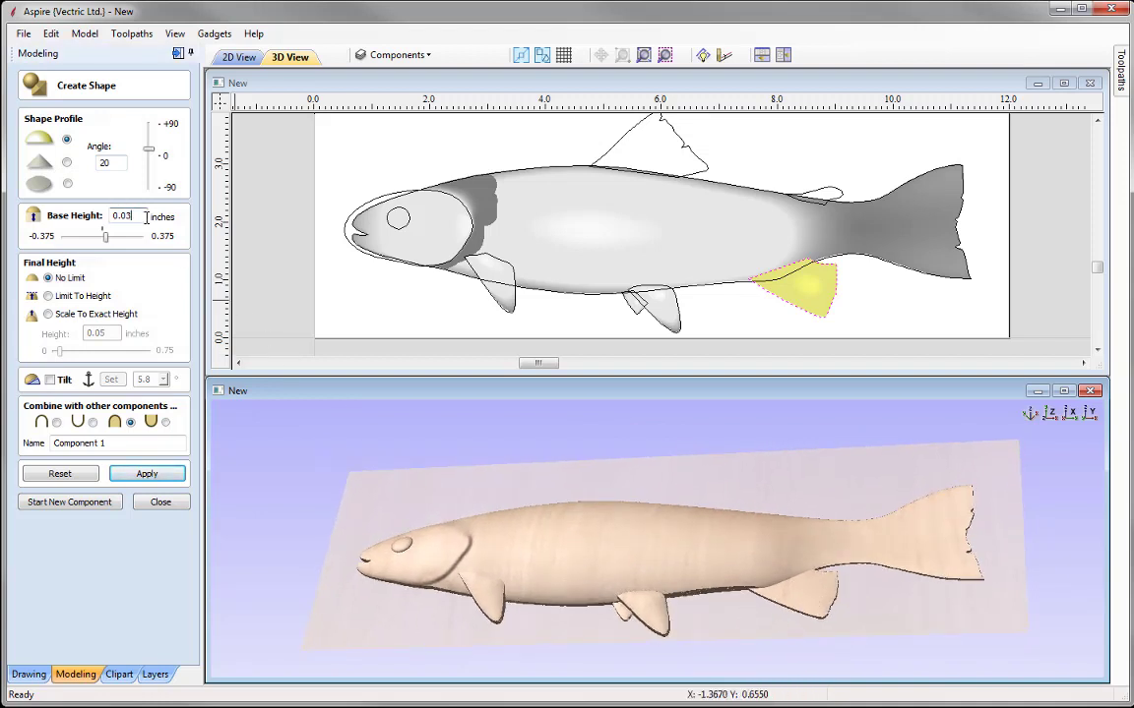
key("Return")
left_click_drag(698, 557, 666, 567)
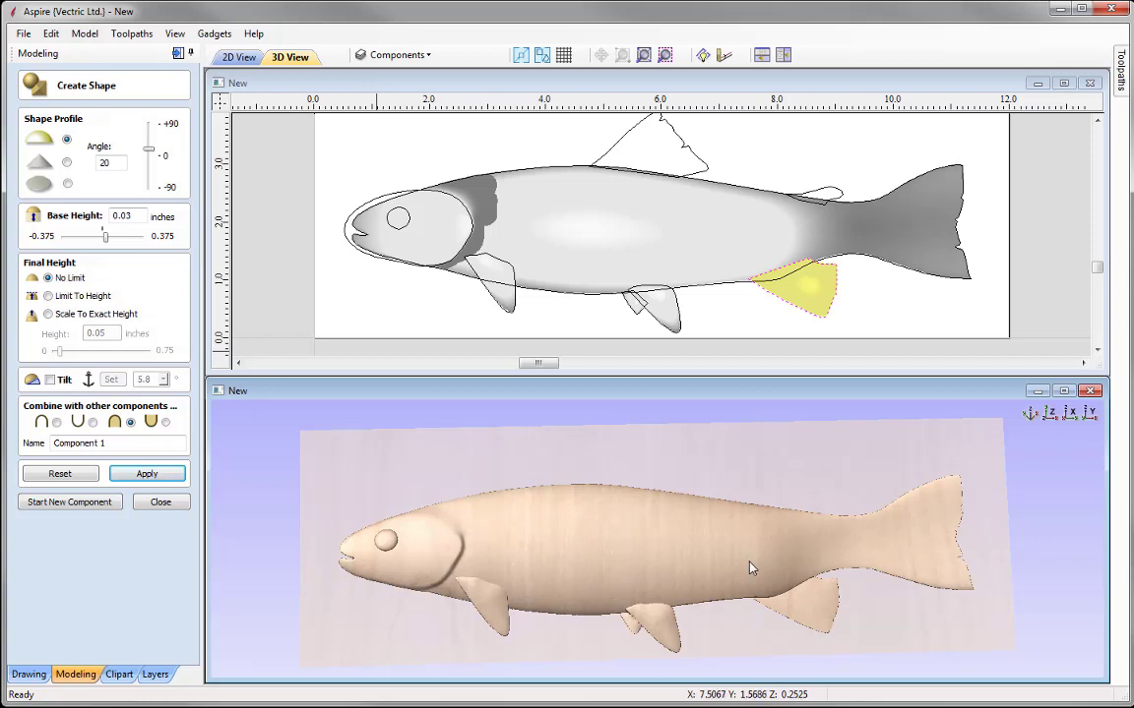
- Tilt the rear belly fin by 5.8 degrees, setting the direction from its outer edge toward the body, and inspect it
left_click(51, 379)
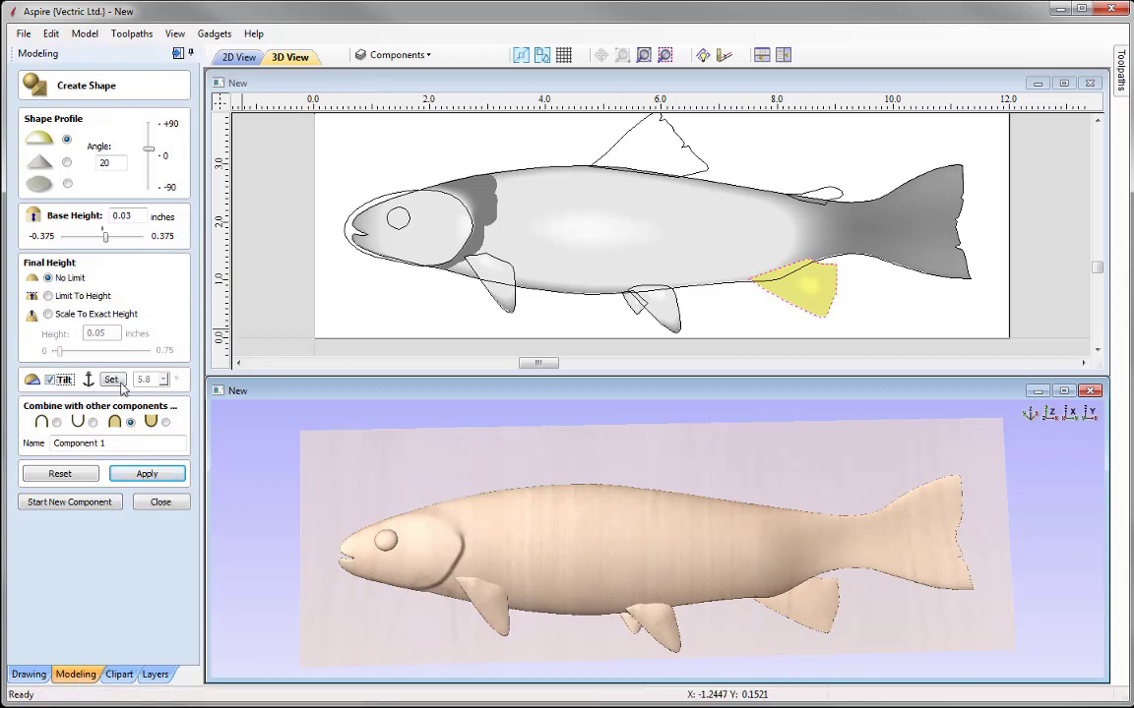
left_click(835, 283)
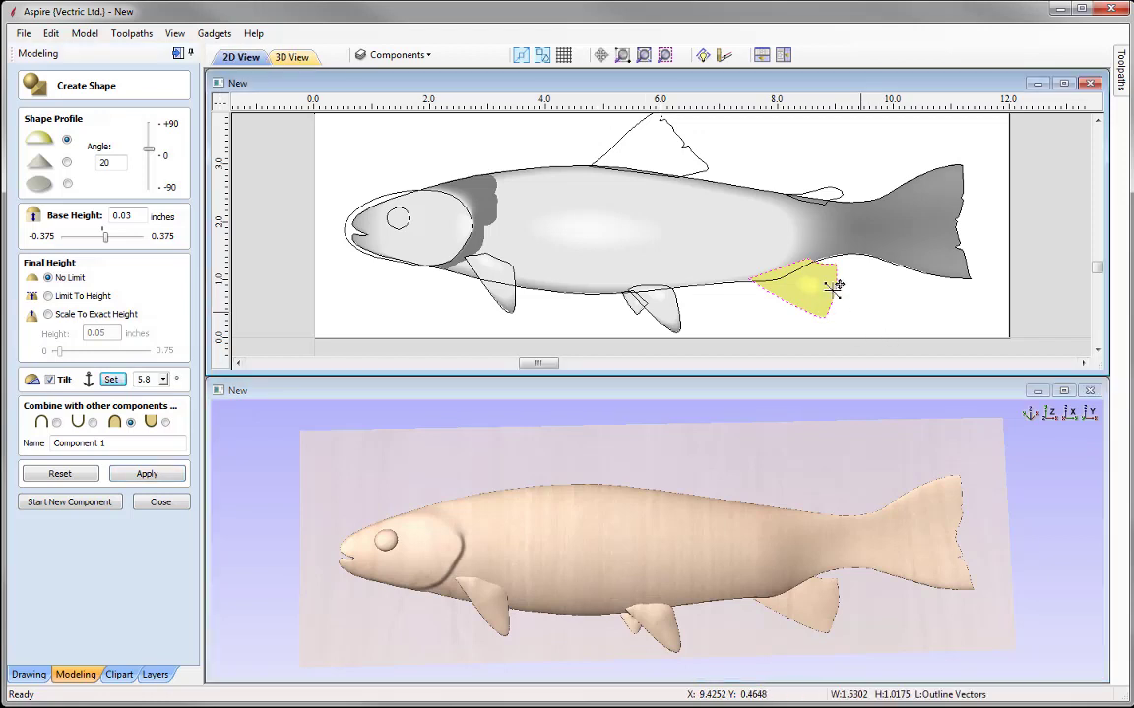
left_click(744, 266)
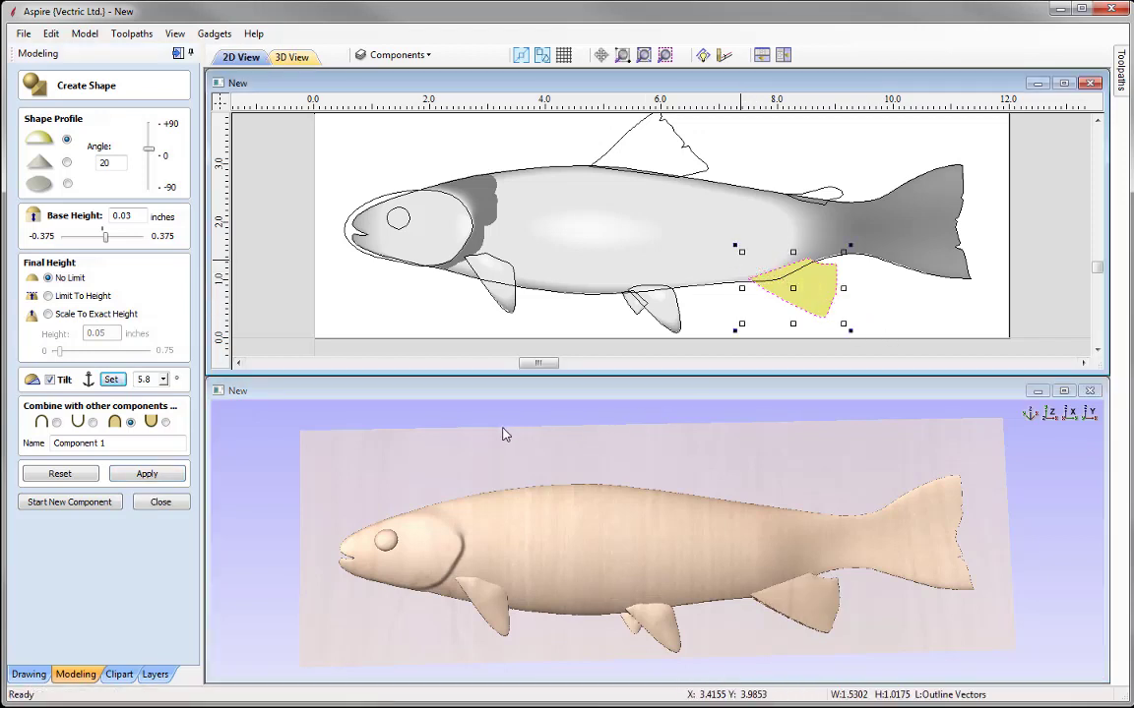
left_click_drag(797, 617, 659, 582)
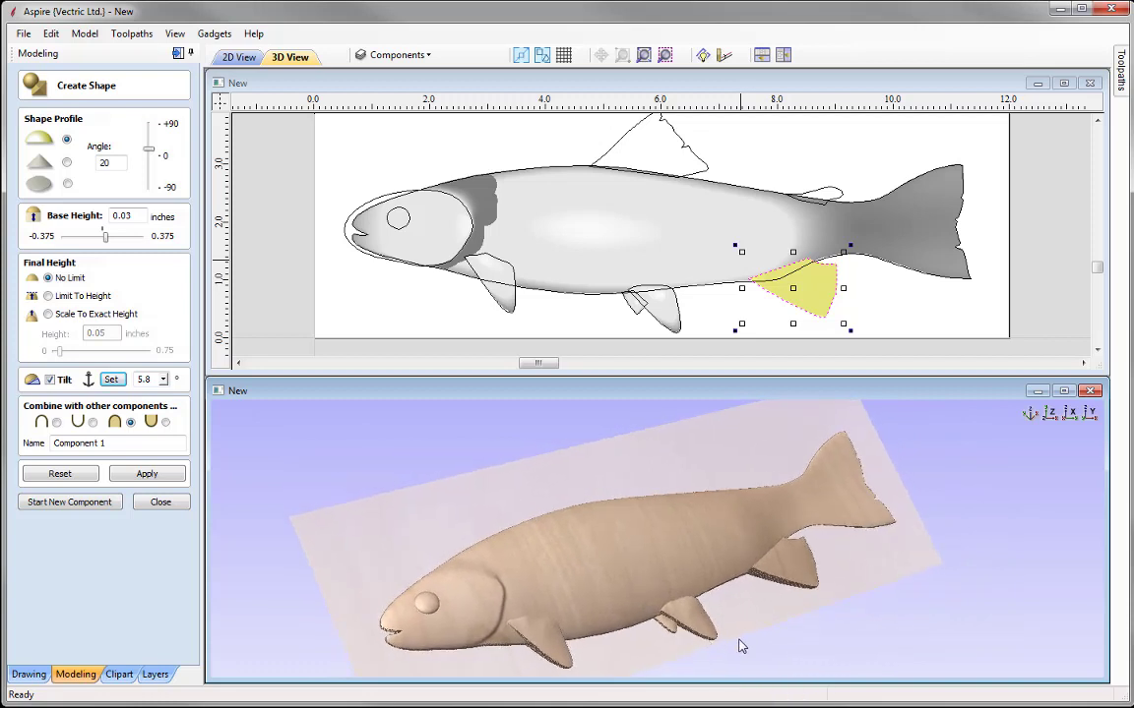
scroll(763, 610, "up", 3)
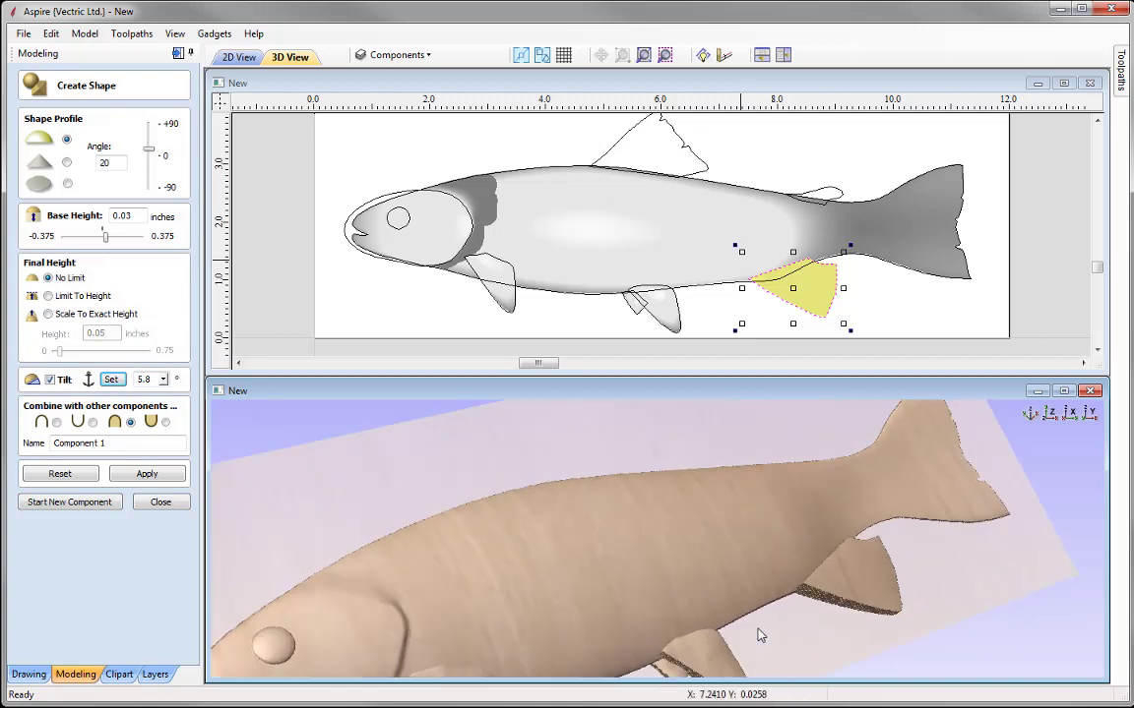
- Reduce the rear belly fin's tilt angle to 3.4 degrees and check the fin in the 3D view
left_click_drag(784, 594, 726, 456)
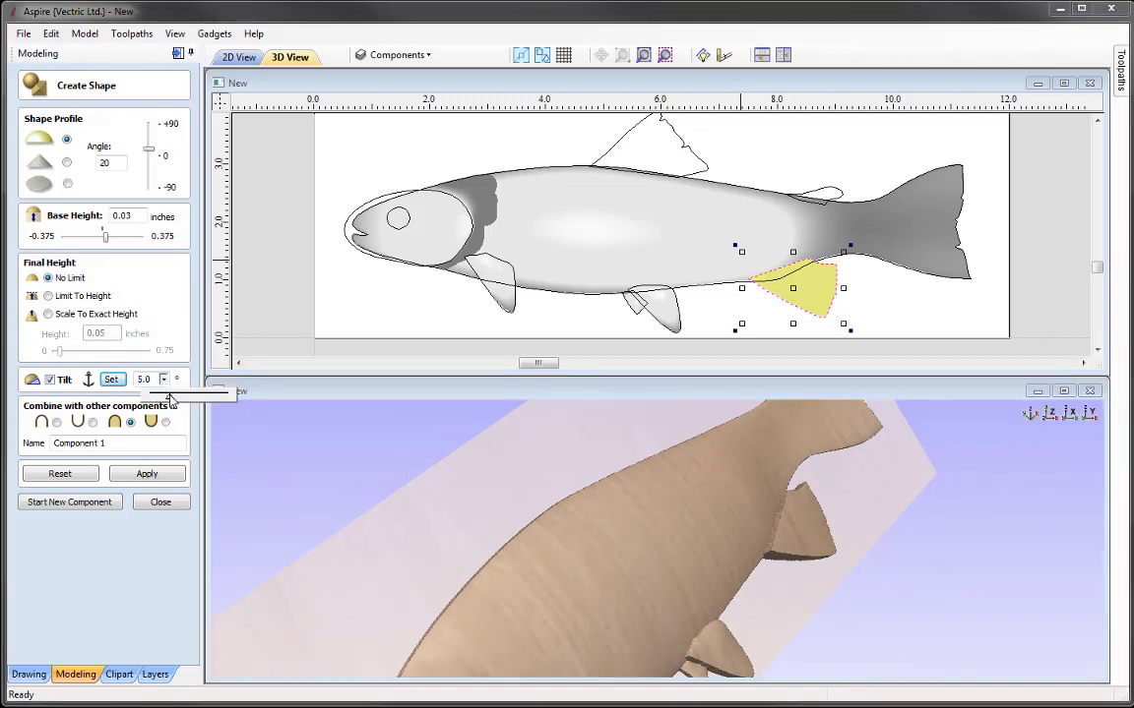
left_click_drag(164, 398, 159, 399)
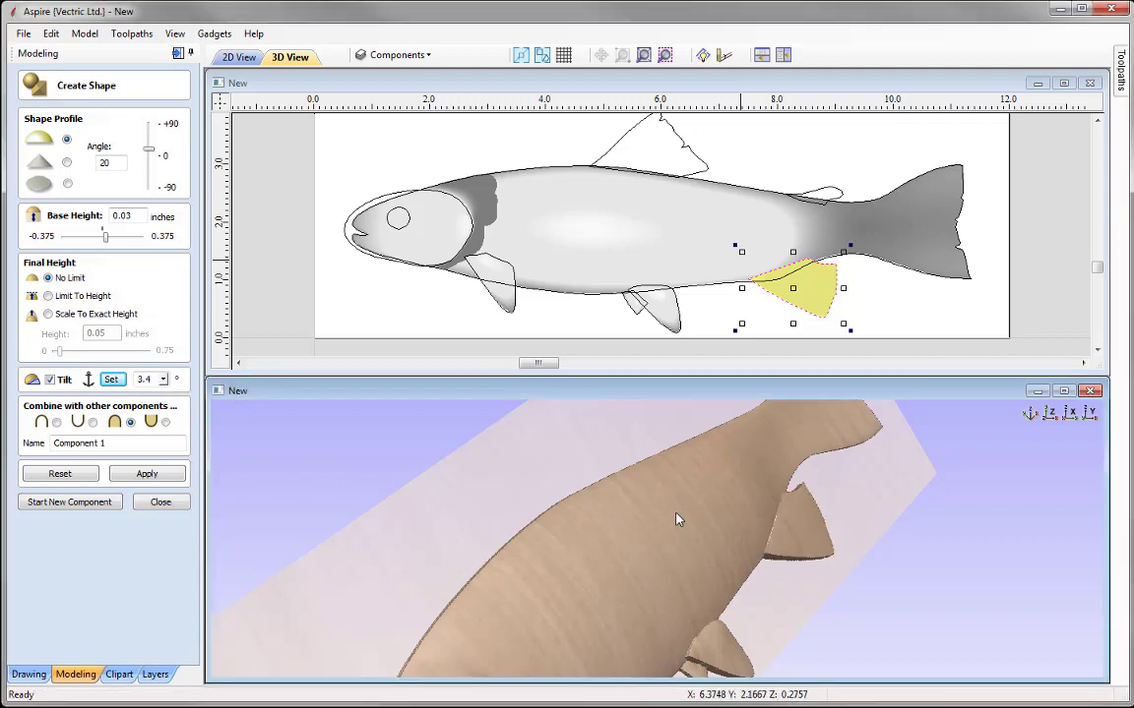
left_click_drag(678, 521, 353, 522)
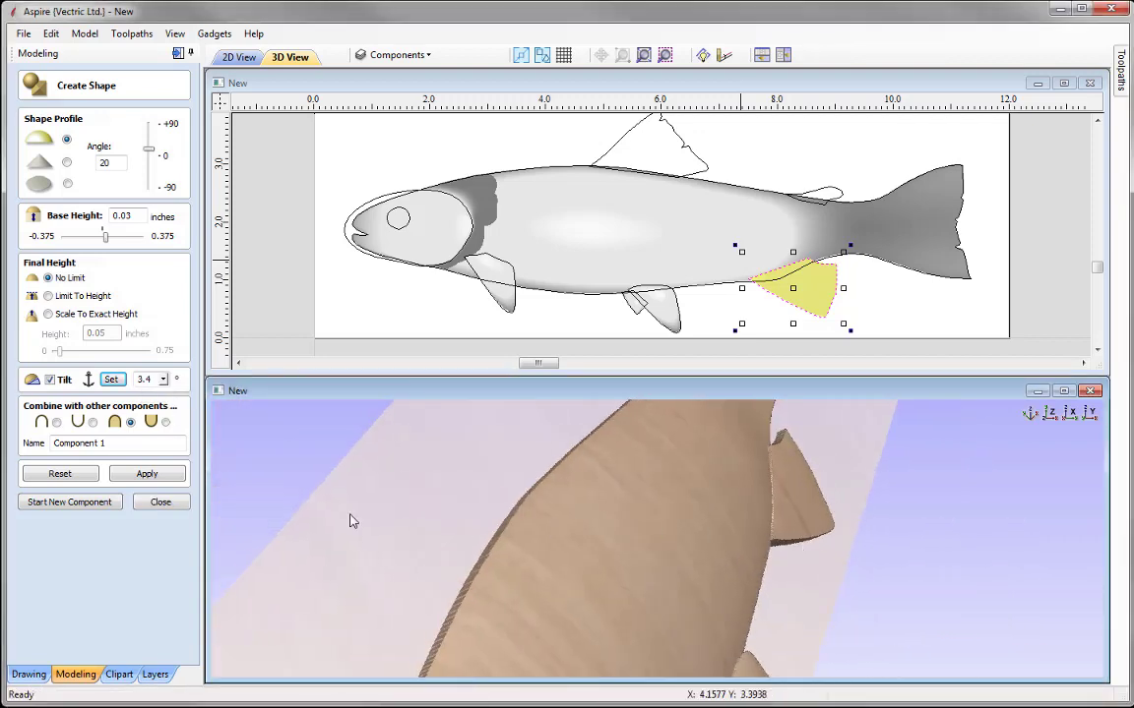
- Reduce the rear belly fin's tilt angle to 2.8 degrees and inspect the fin in the 3D view
left_click(163, 381)
left_click_drag(172, 396, 164, 395)
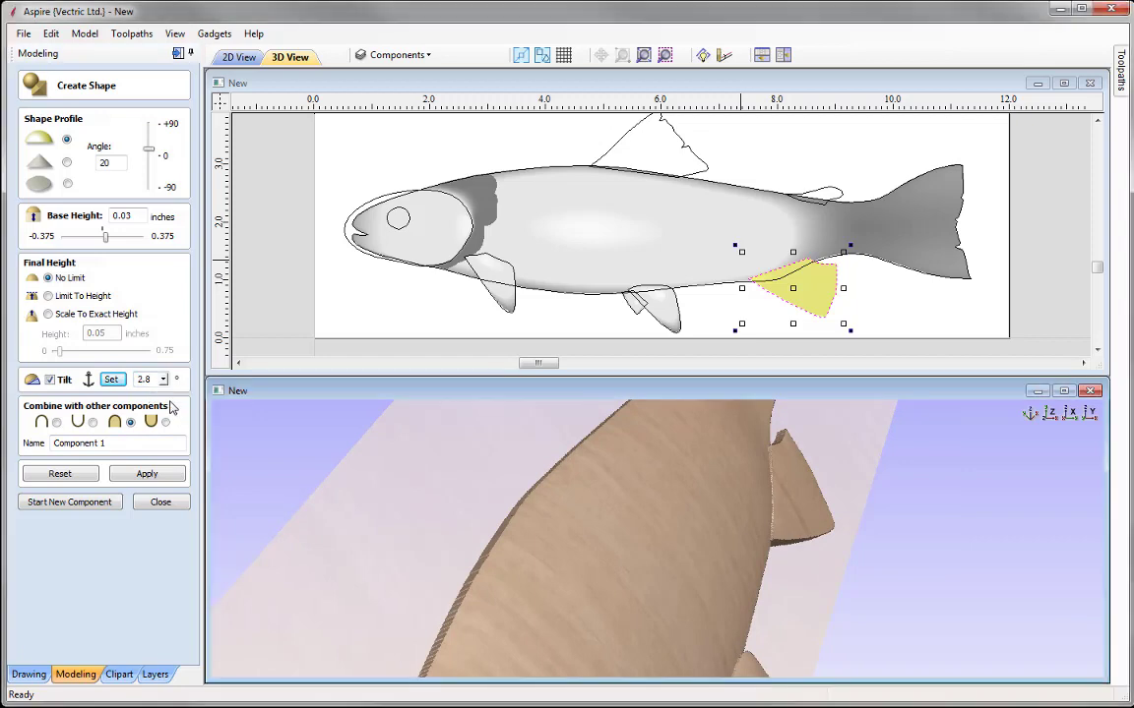
left_click_drag(592, 519, 506, 567)
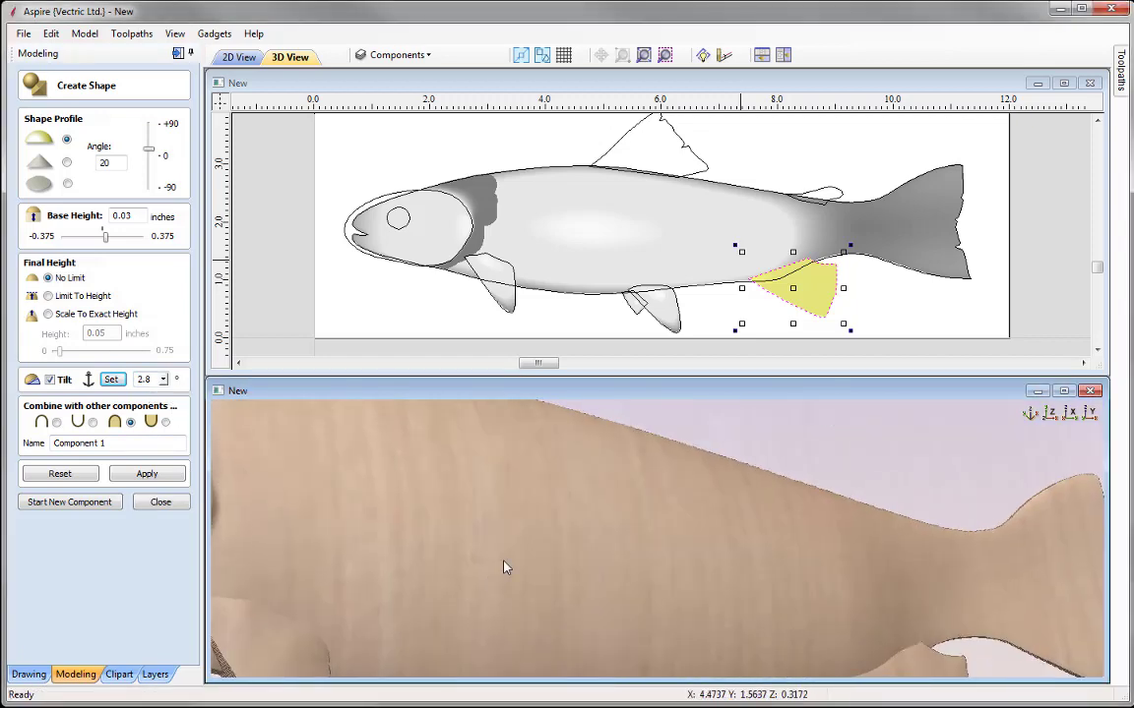
scroll(506, 567, "down", 5)
mouse_move(600, 549)
left_mouse_down()
mouse_move(482, 575)
mouse_move(532, 517)
mouse_move(597, 532)
left_mouse_up()
left_click(1050, 414)
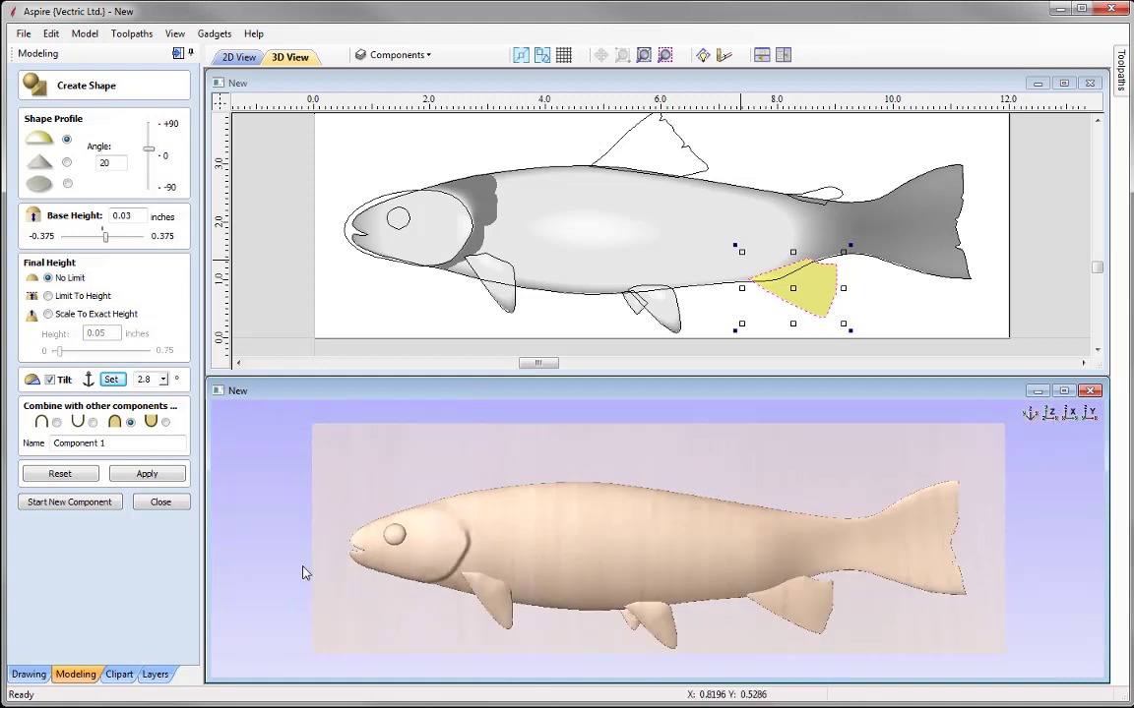
- Name the rear belly fin component Fin 4 and apply it
triple_click(84, 443)
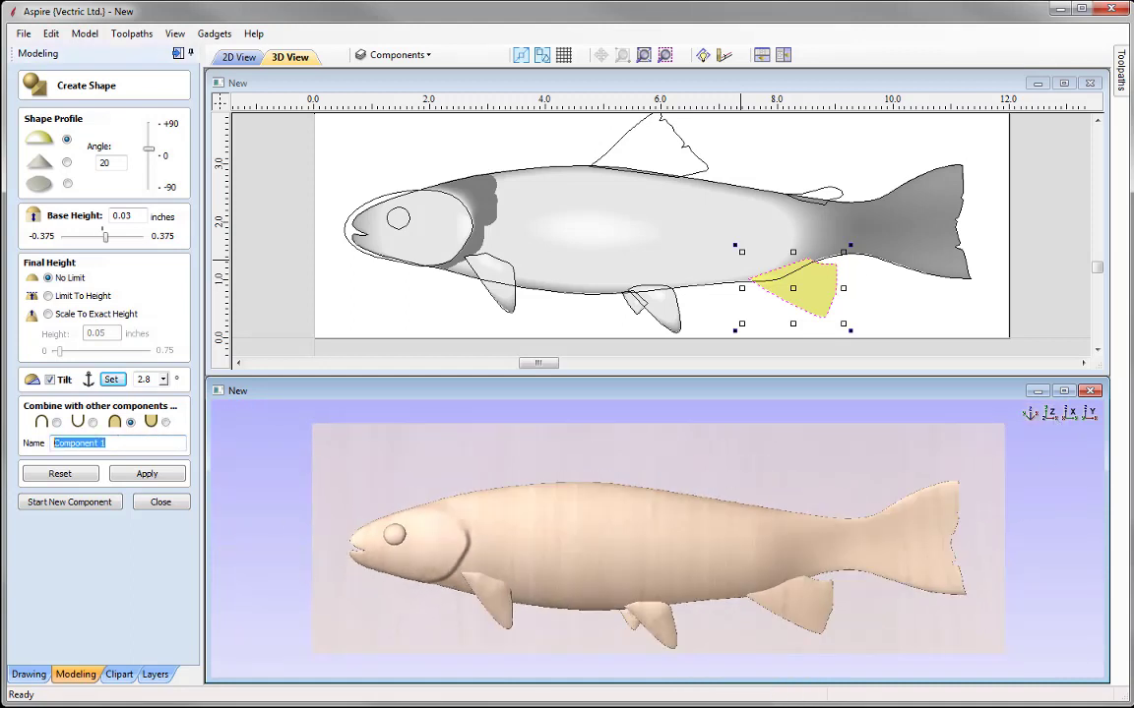
type("Fin 4")
left_click(128, 475)
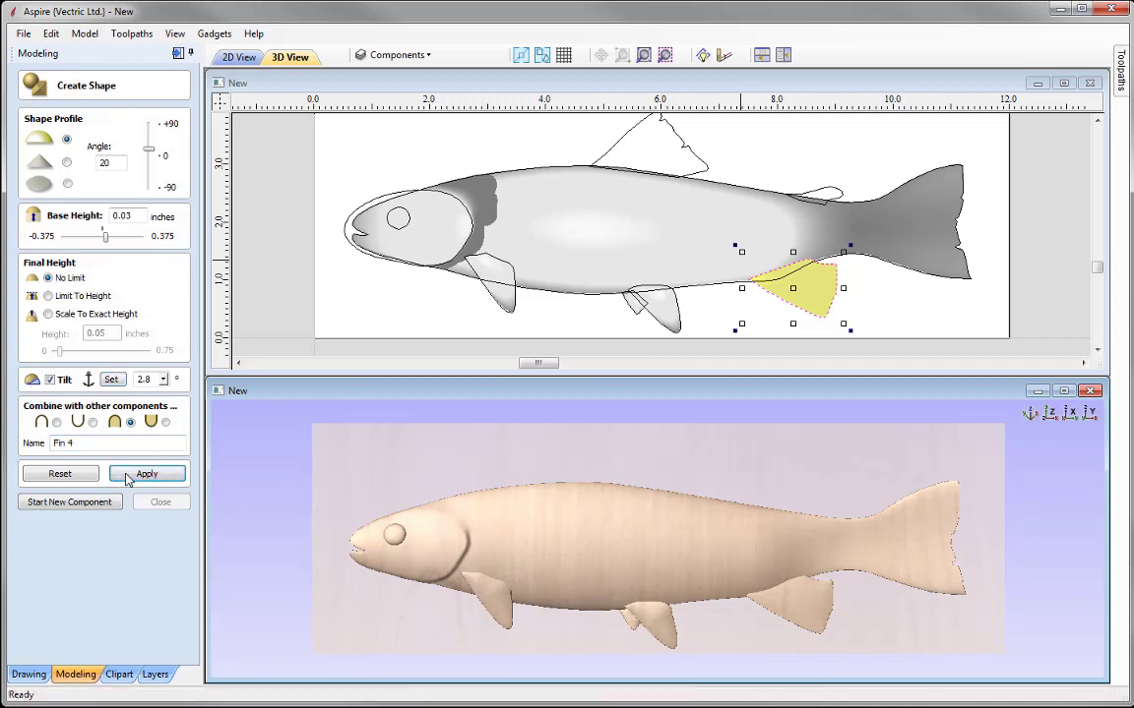
- Create a merged rounded shape named Fin 5 from the small upper rear fin outline, with angle 20 and base height 0.03 inches
left_click(70, 502)
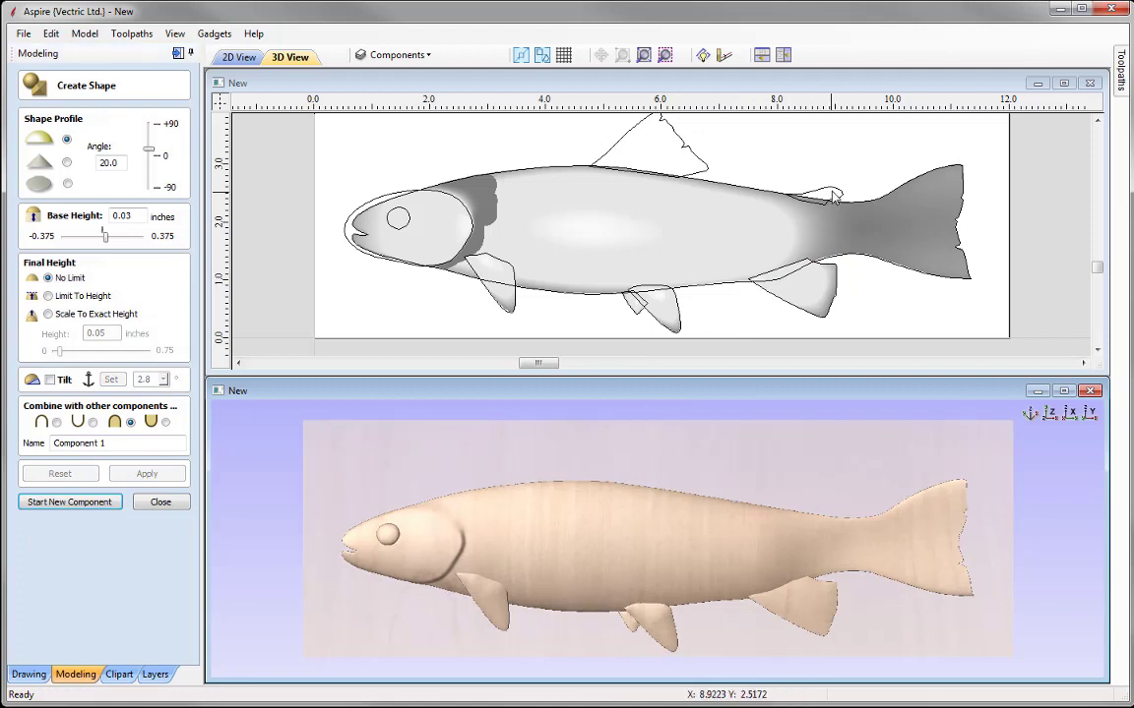
left_click(816, 216)
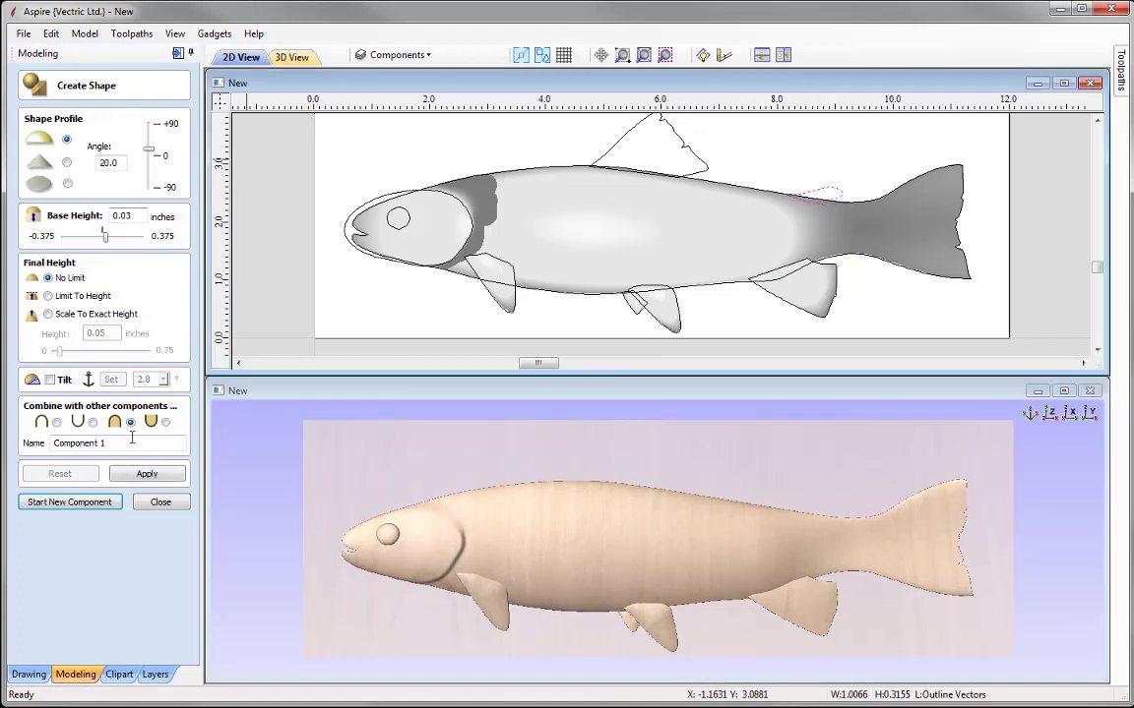
left_click(147, 473)
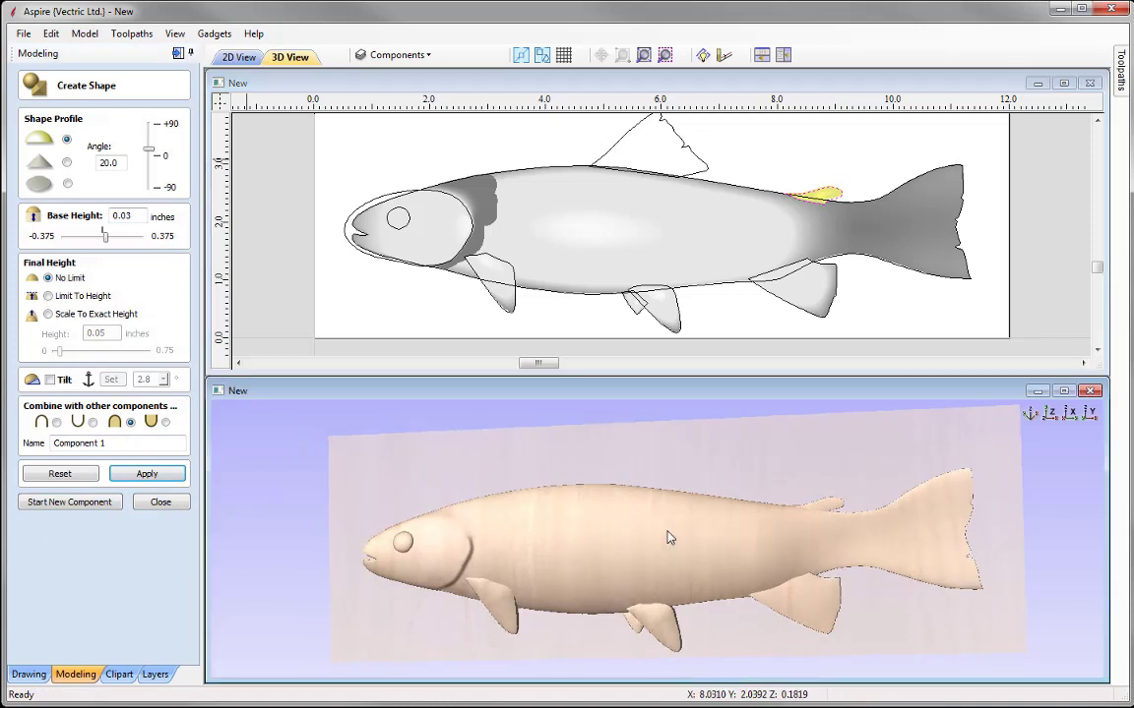
left_click_drag(668, 537, 689, 527)
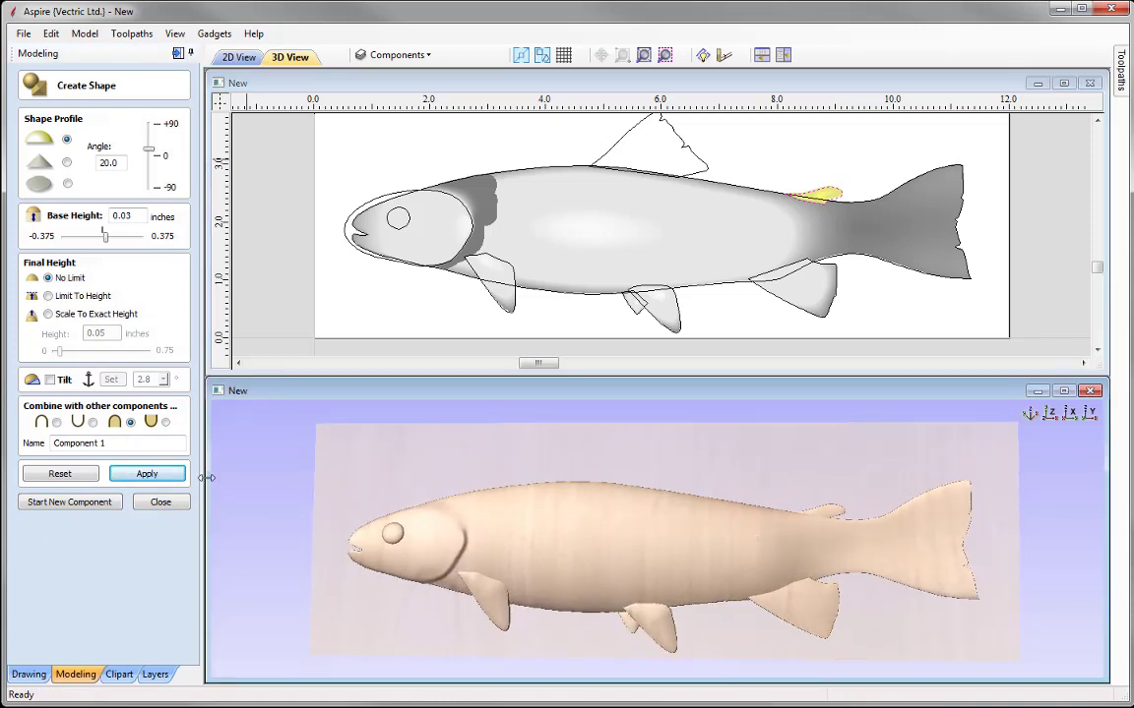
double_click(126, 444)
type("Fin 5")
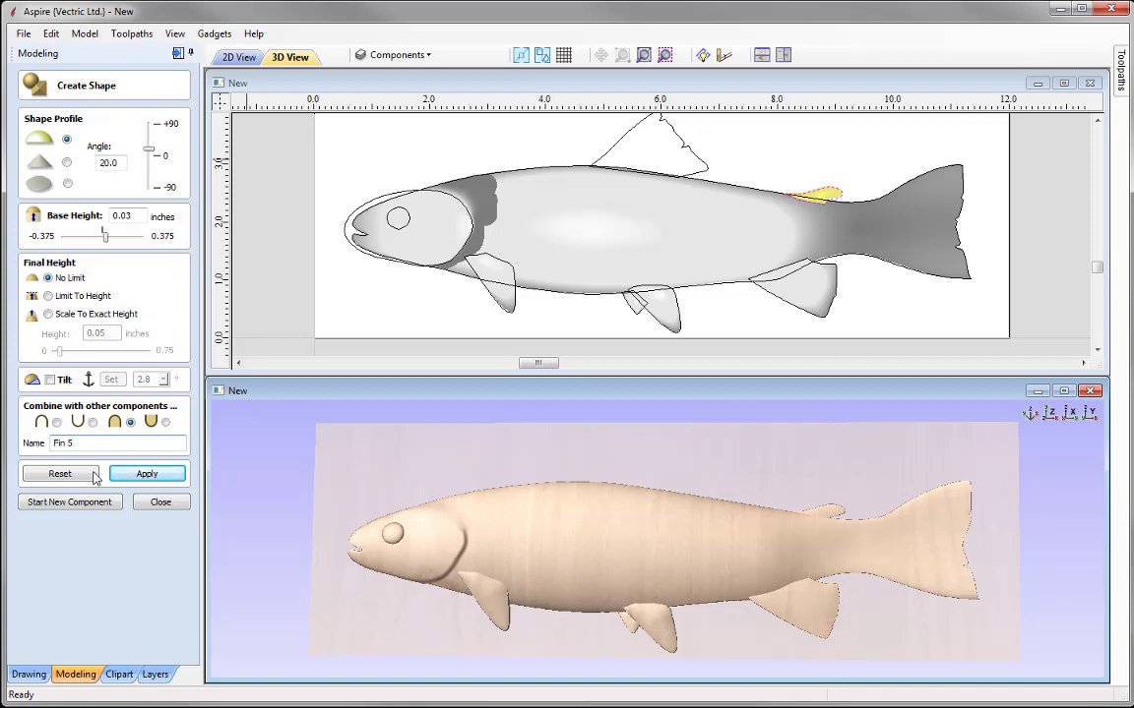
left_click(143, 476)
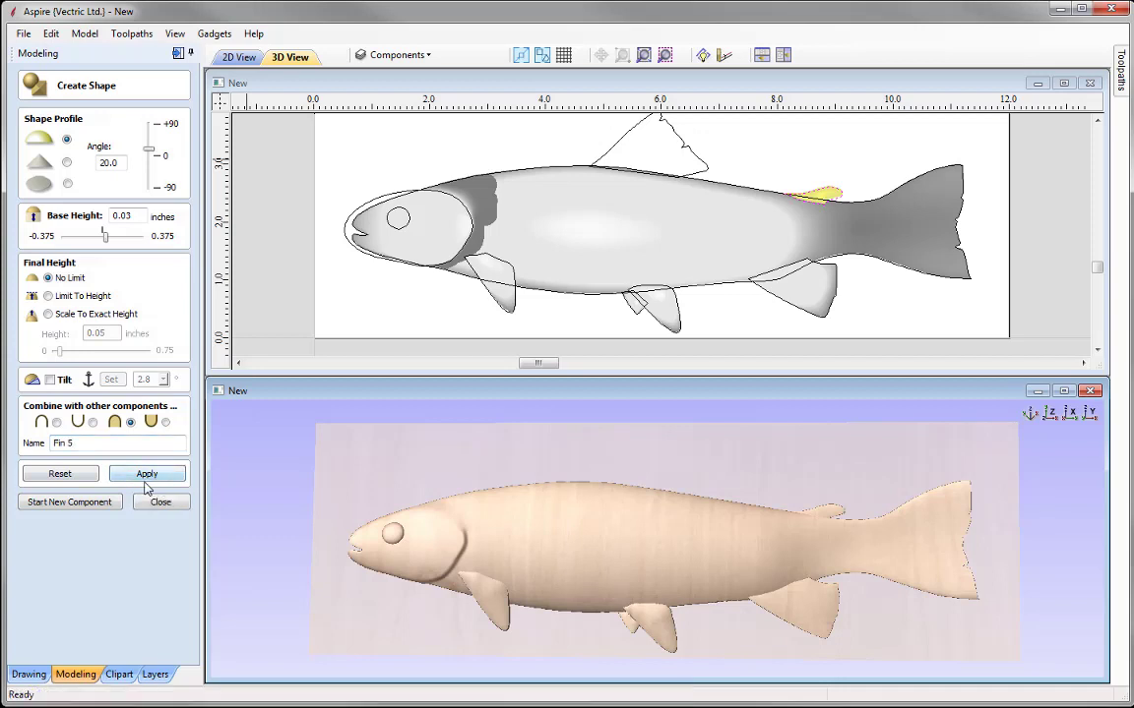
left_click(1049, 414)
- Create a merged rounded shape from the large dorsal fin outline, with angle 15 and base height 0.05 inches, and inspect it
left_click(93, 503)
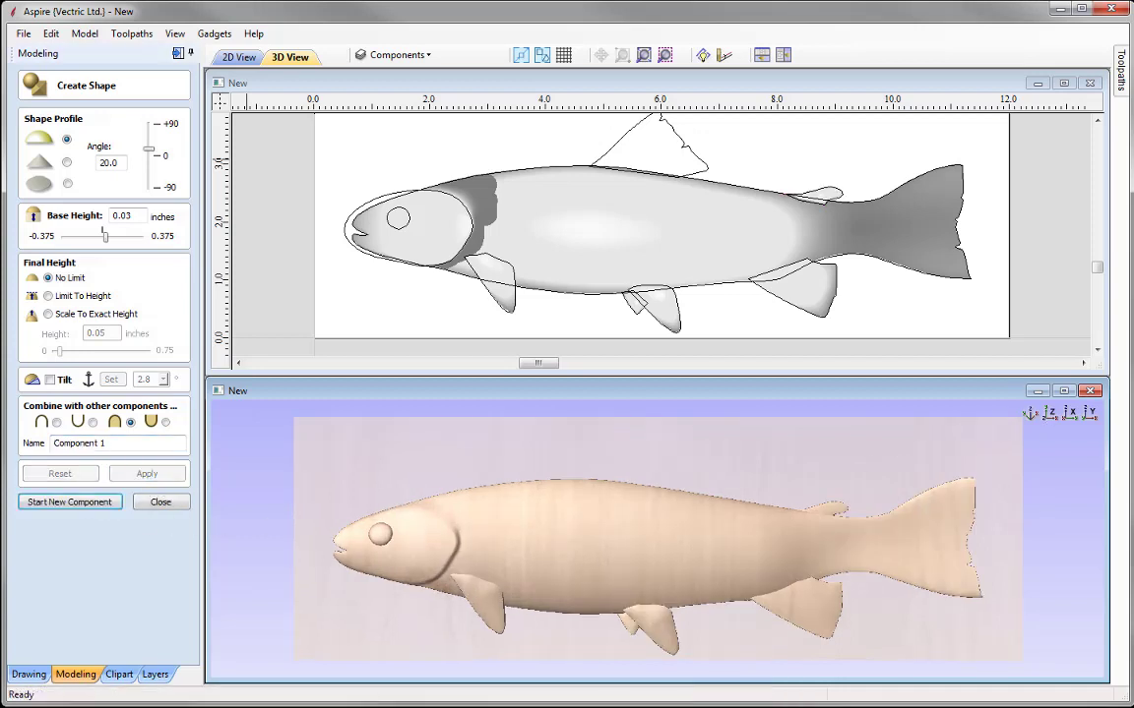
left_click(626, 140)
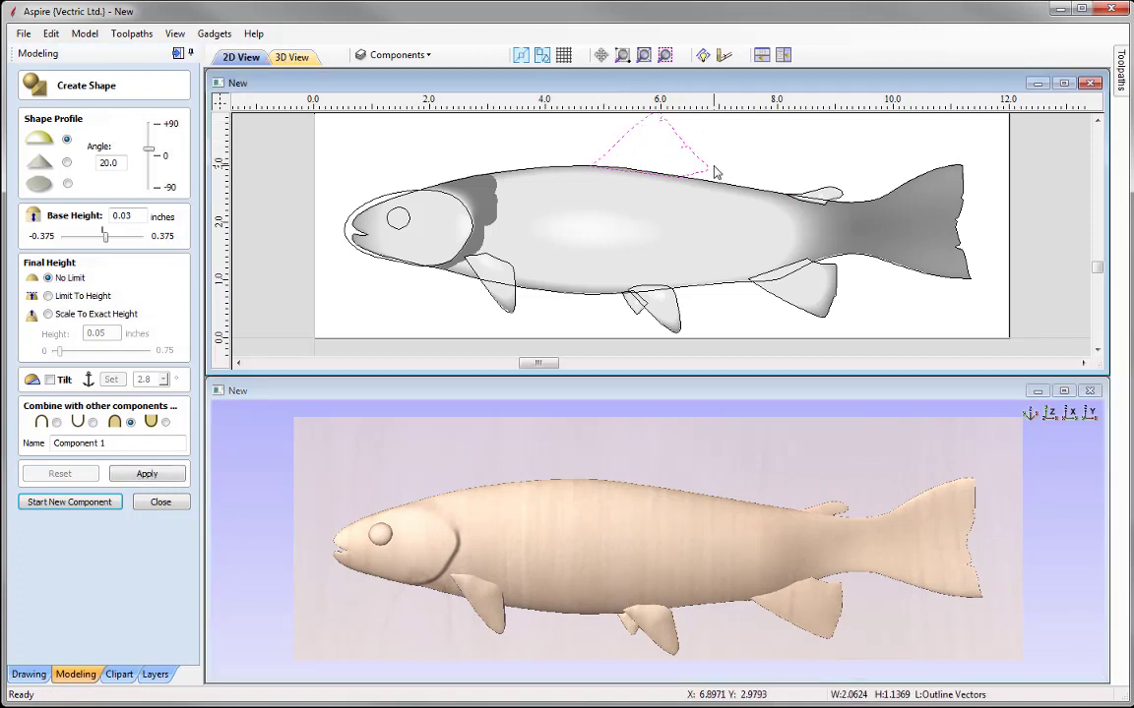
double_click(119, 162)
type("15")
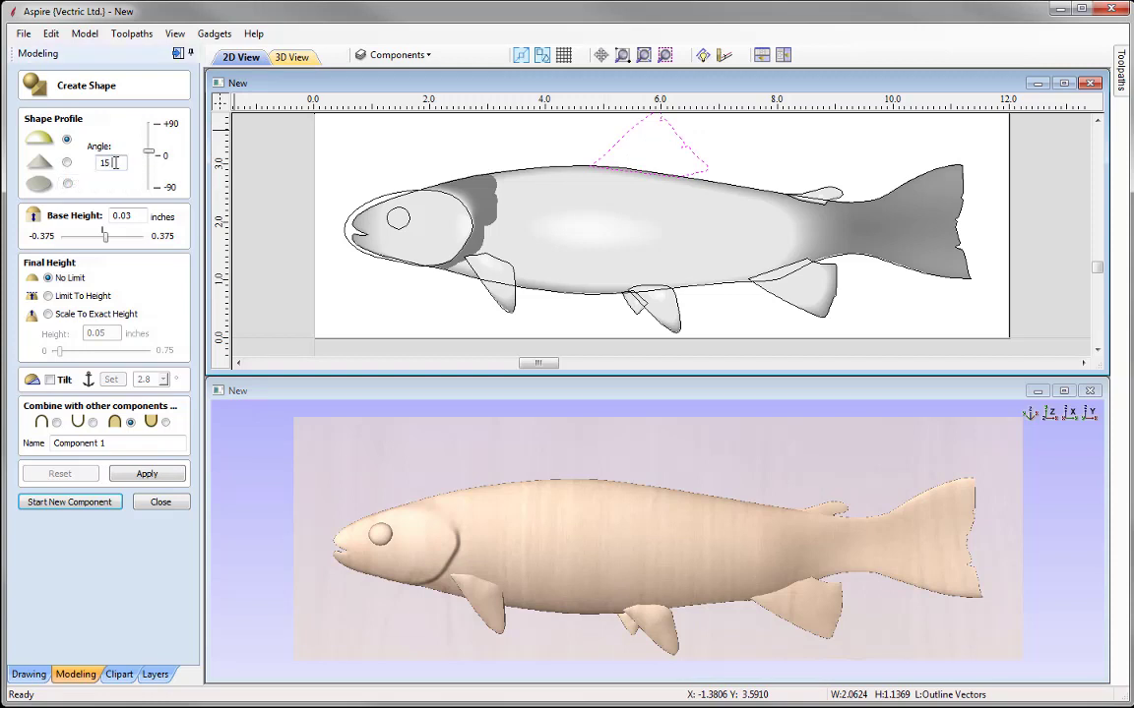
left_click(128, 474)
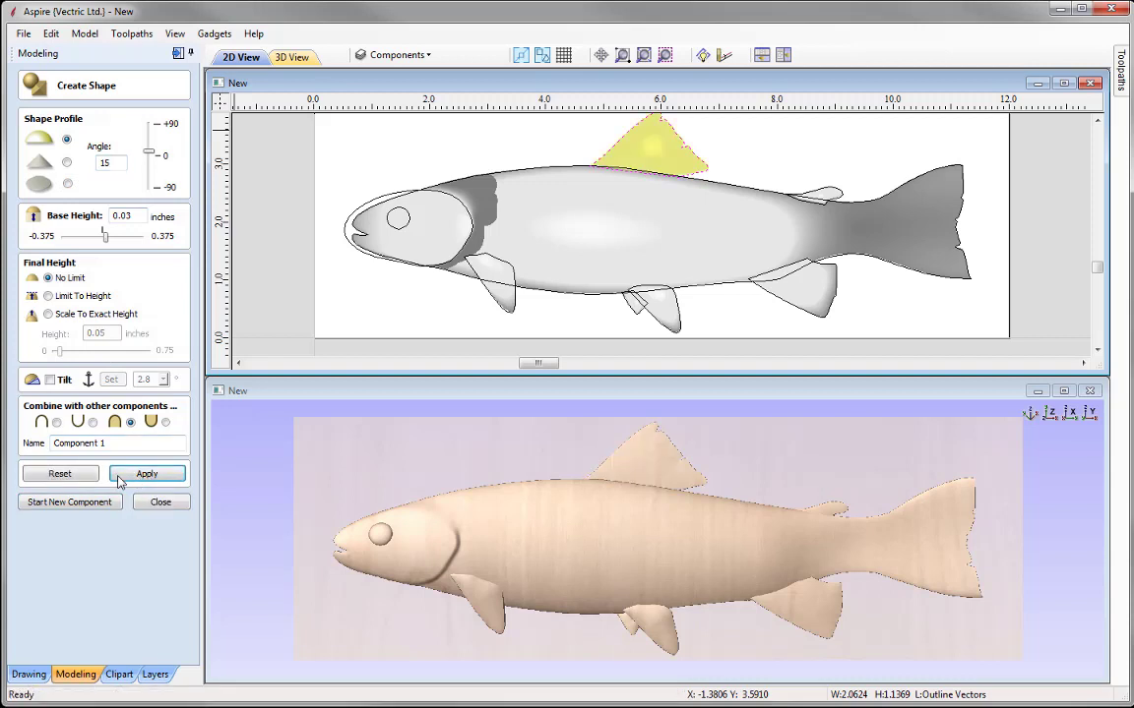
left_click_drag(653, 546, 596, 457)
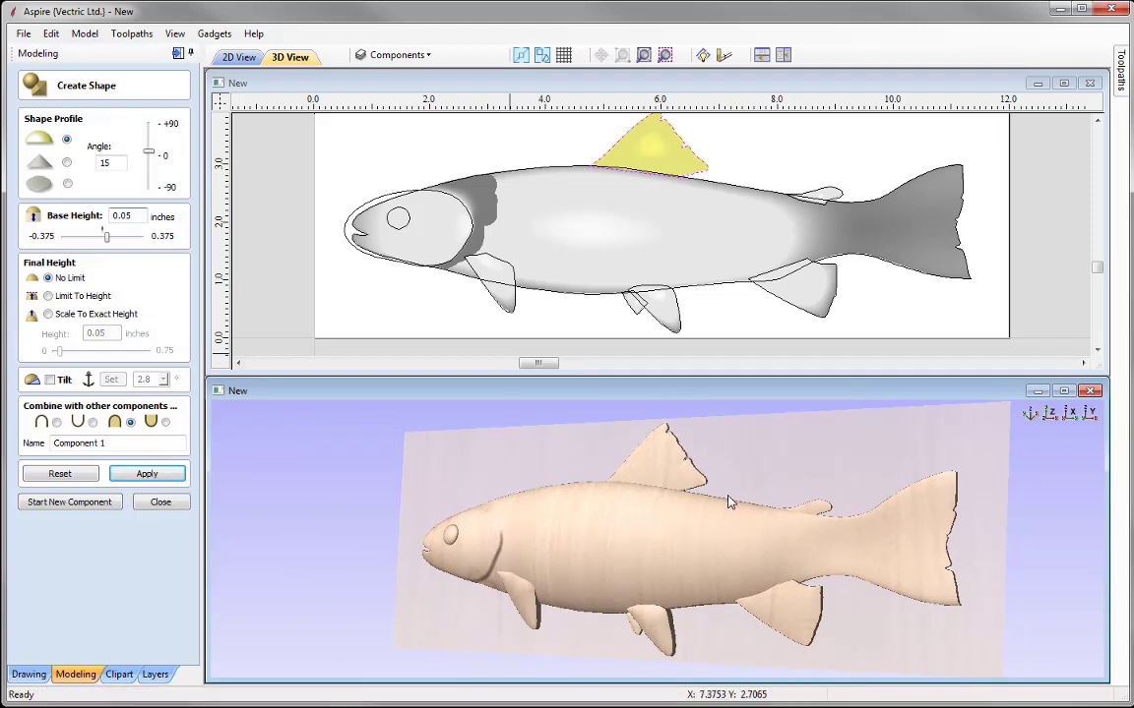
left_click_drag(654, 446, 704, 511)
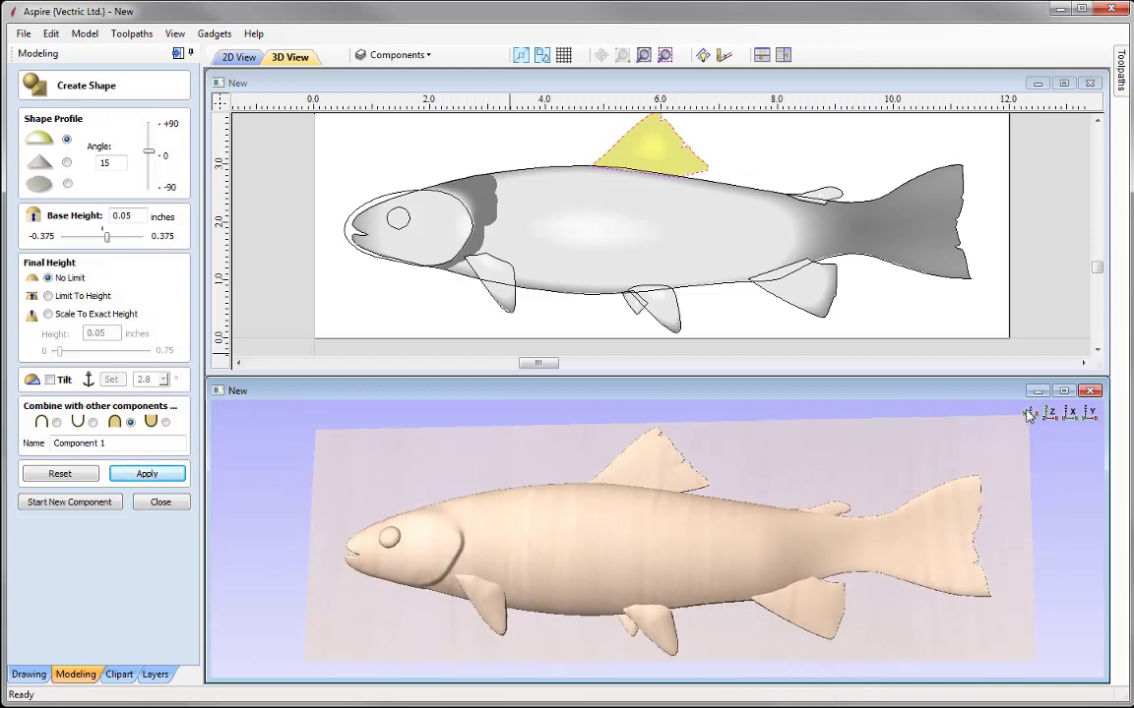
- Name the dorsal fin component Fin 6, apply it, and finish shape creation with nothing selected
left_click(1051, 413)
double_click(118, 443)
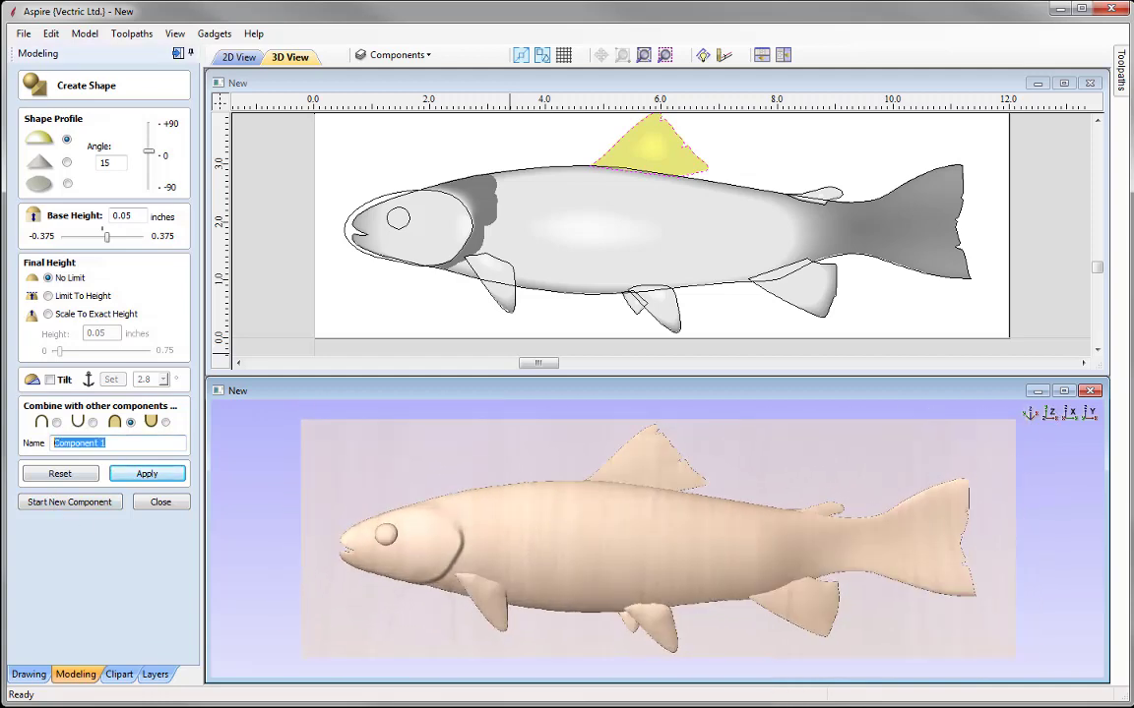
type("Fin 6")
left_click(169, 478)
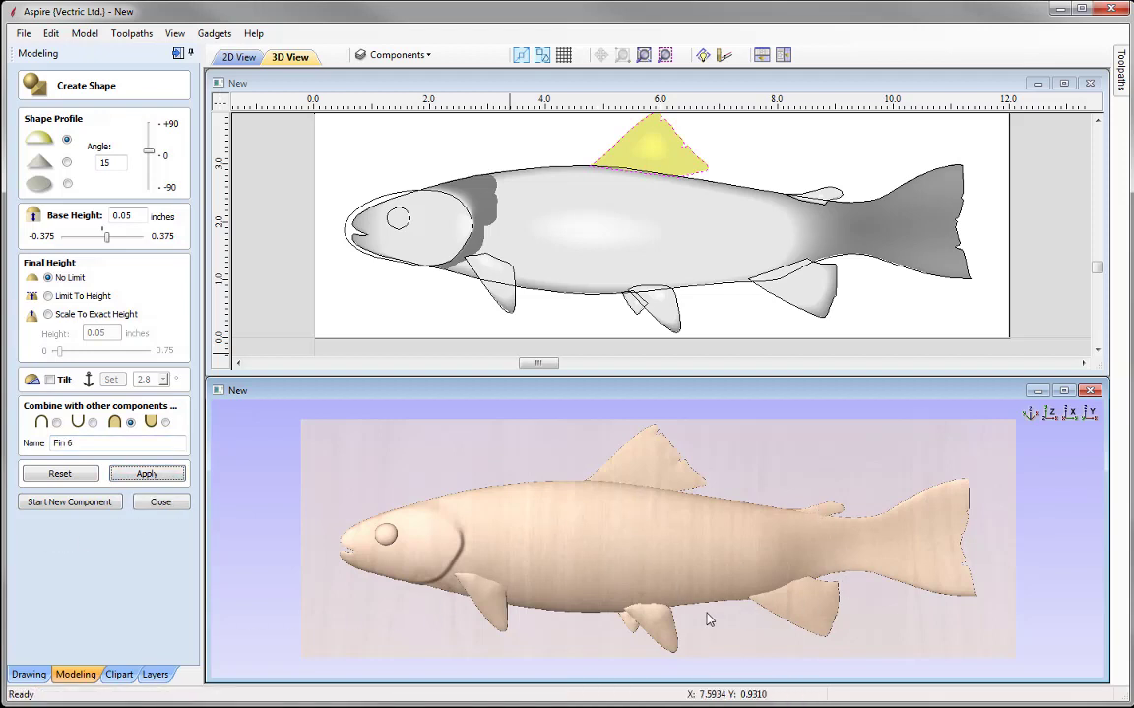
left_click(160, 503)
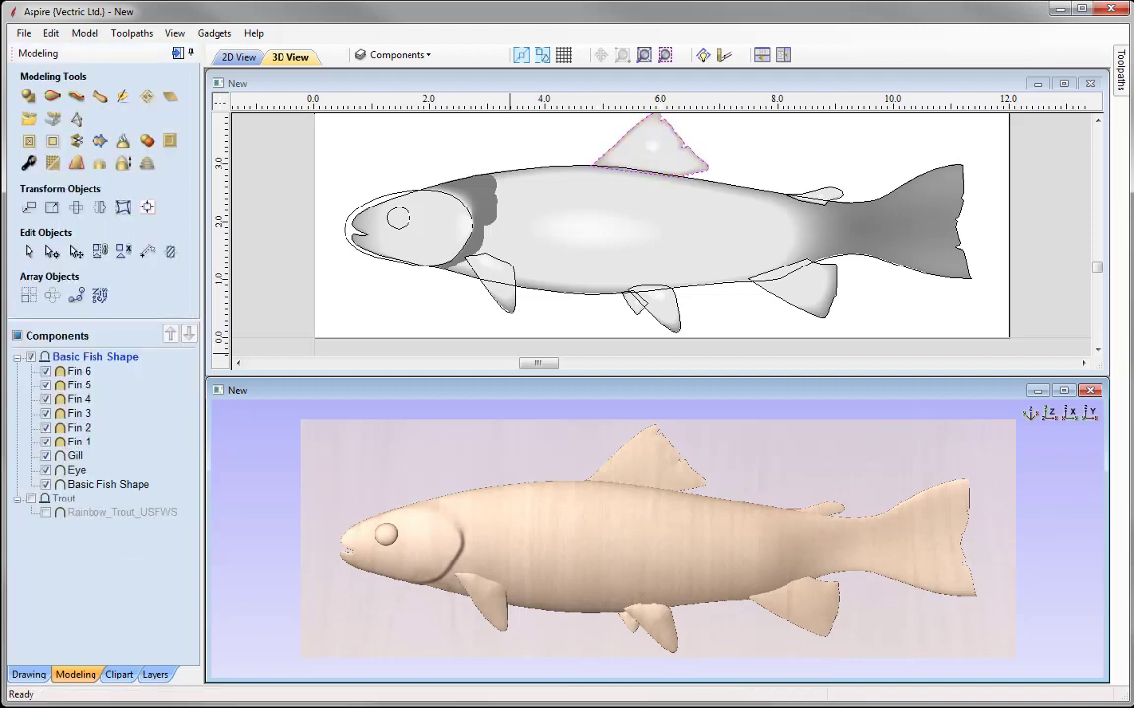
key("Escape")
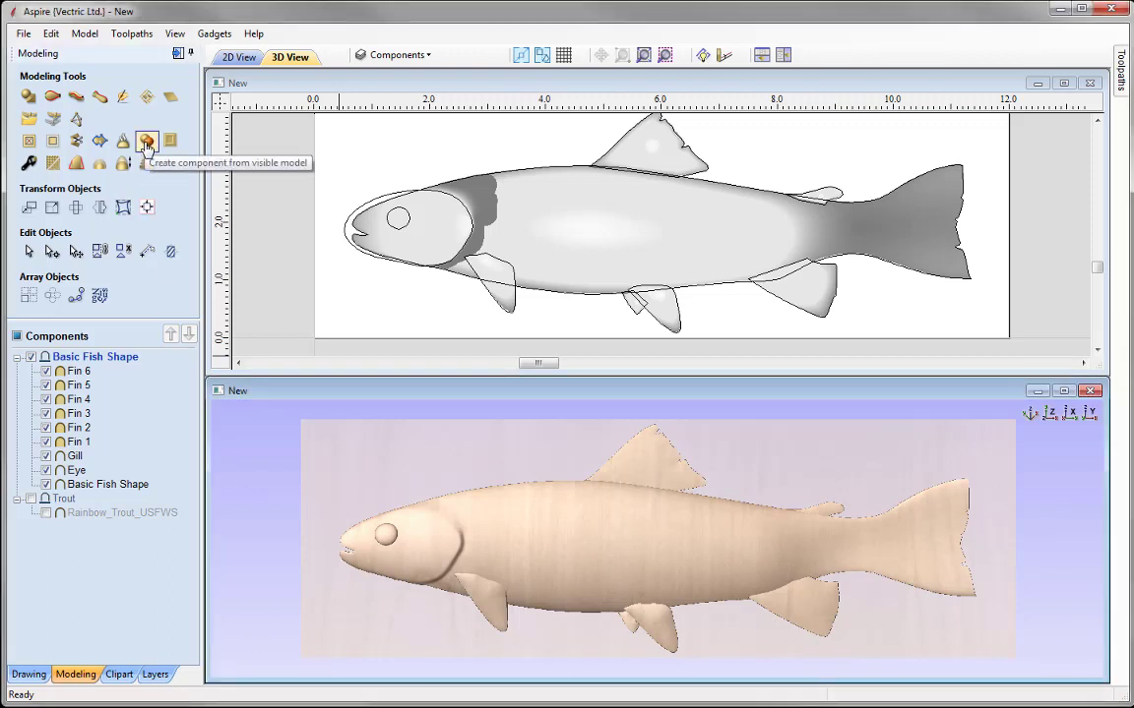
- Create a single component from the visible model and move that copy into the Trout level
left_click(147, 142)
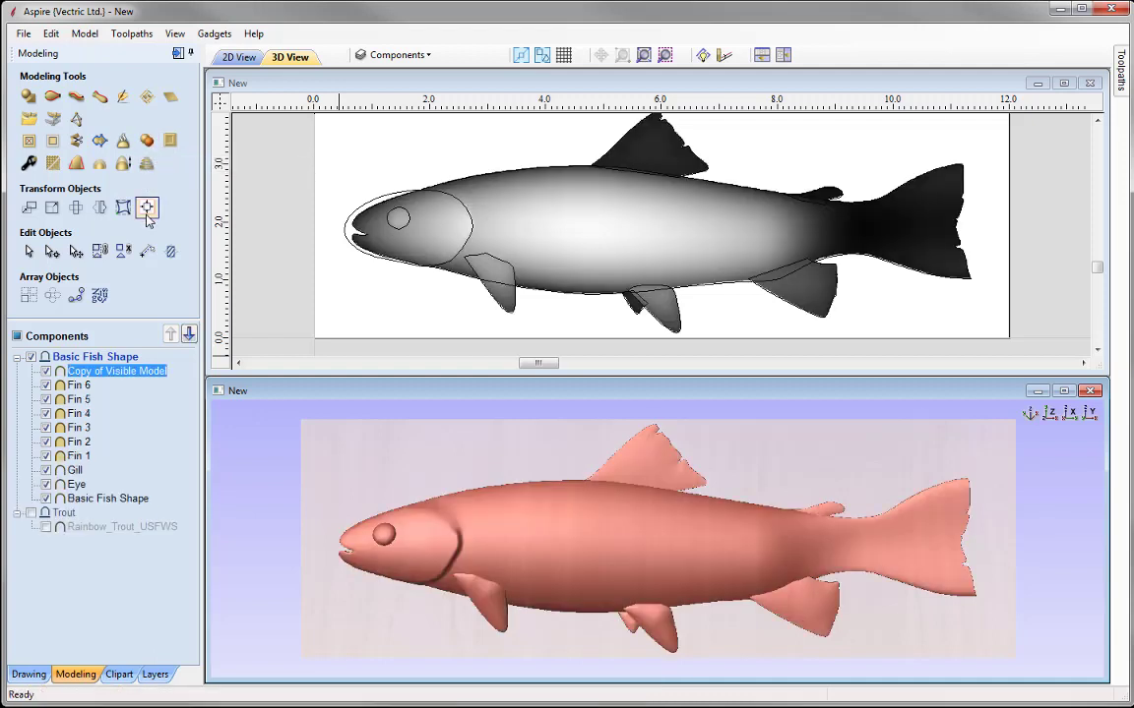
mouse_move(134, 383)
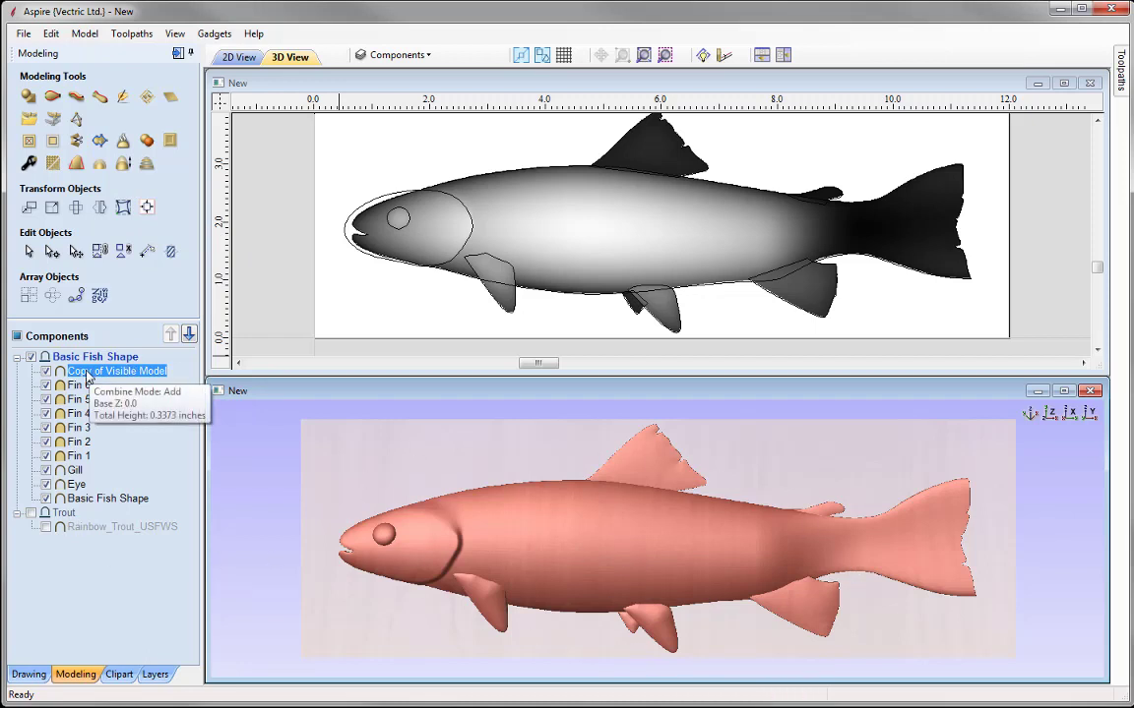
left_click_drag(85, 374, 118, 531)
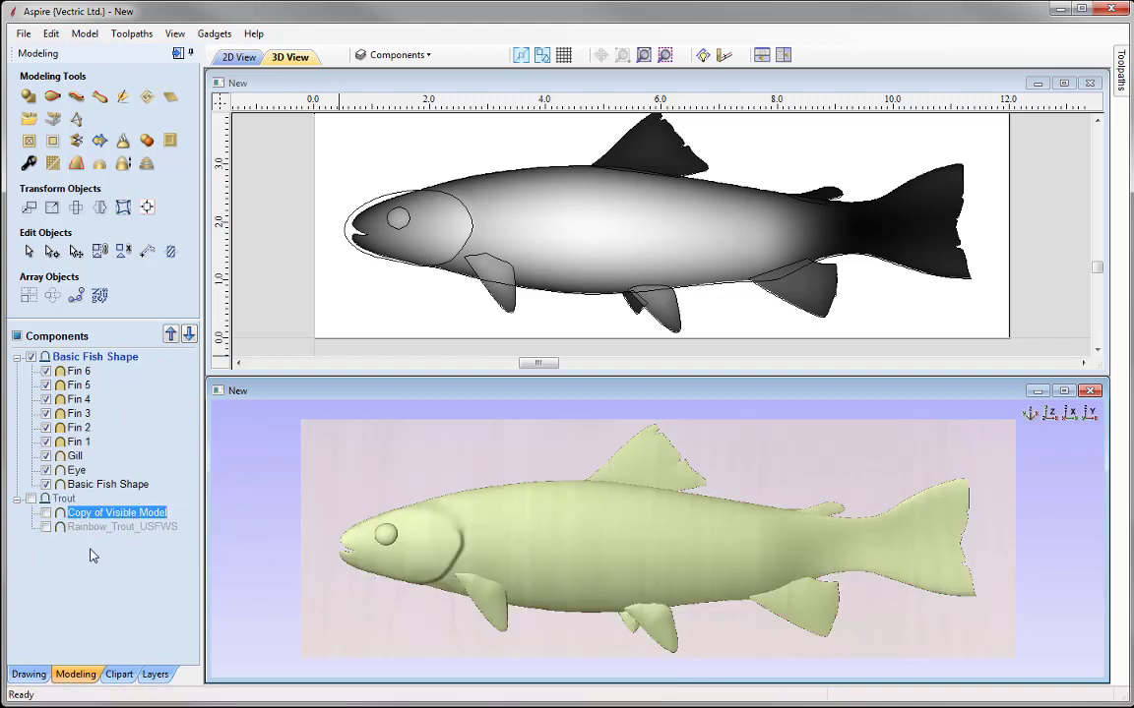
left_click(347, 462)
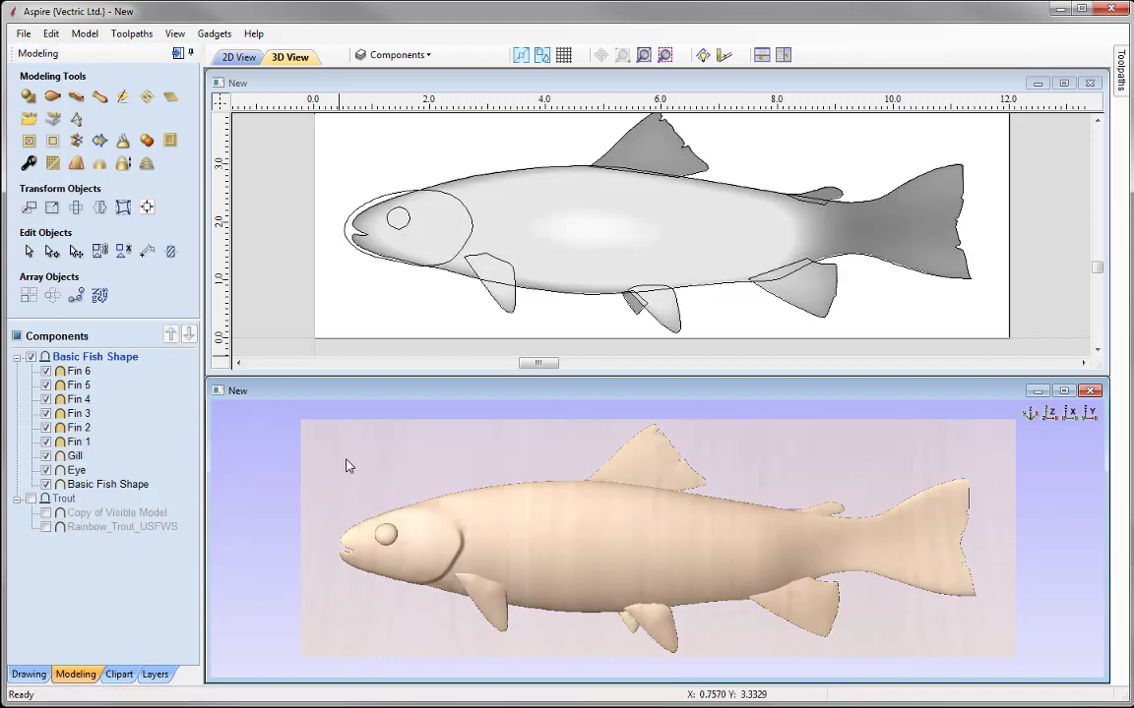
- Select the fish body and several fins one by one in the 3D view to examine them as separate components
left_click(548, 568)
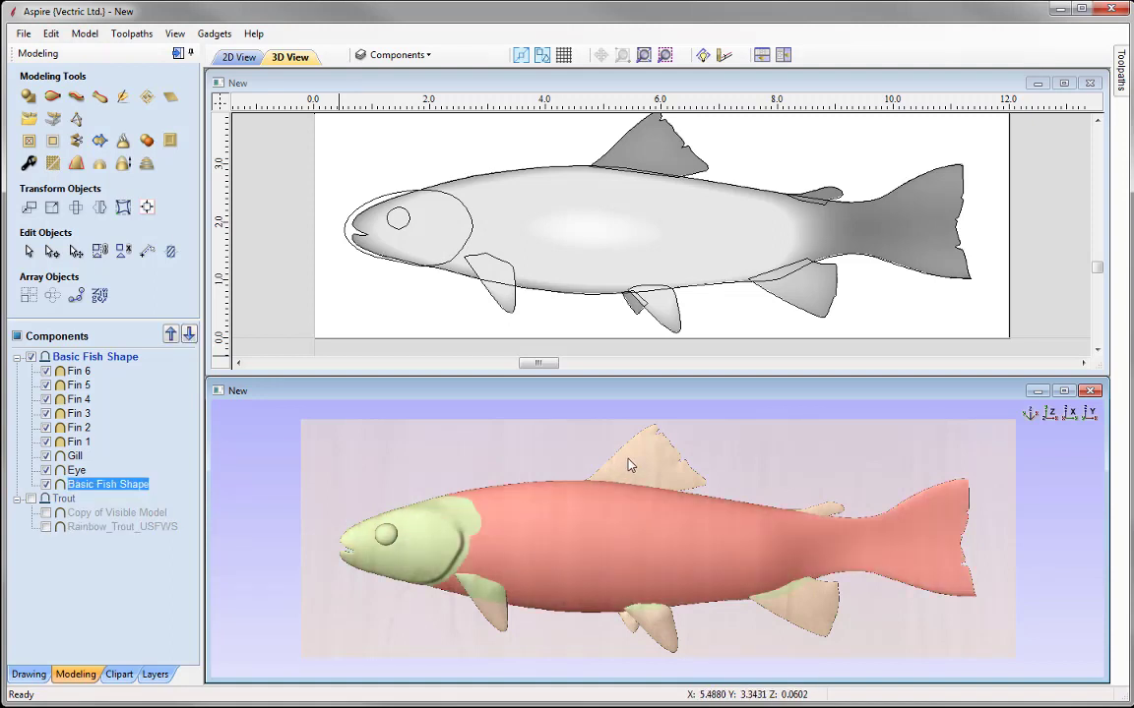
left_click(621, 475)
left_click(634, 630)
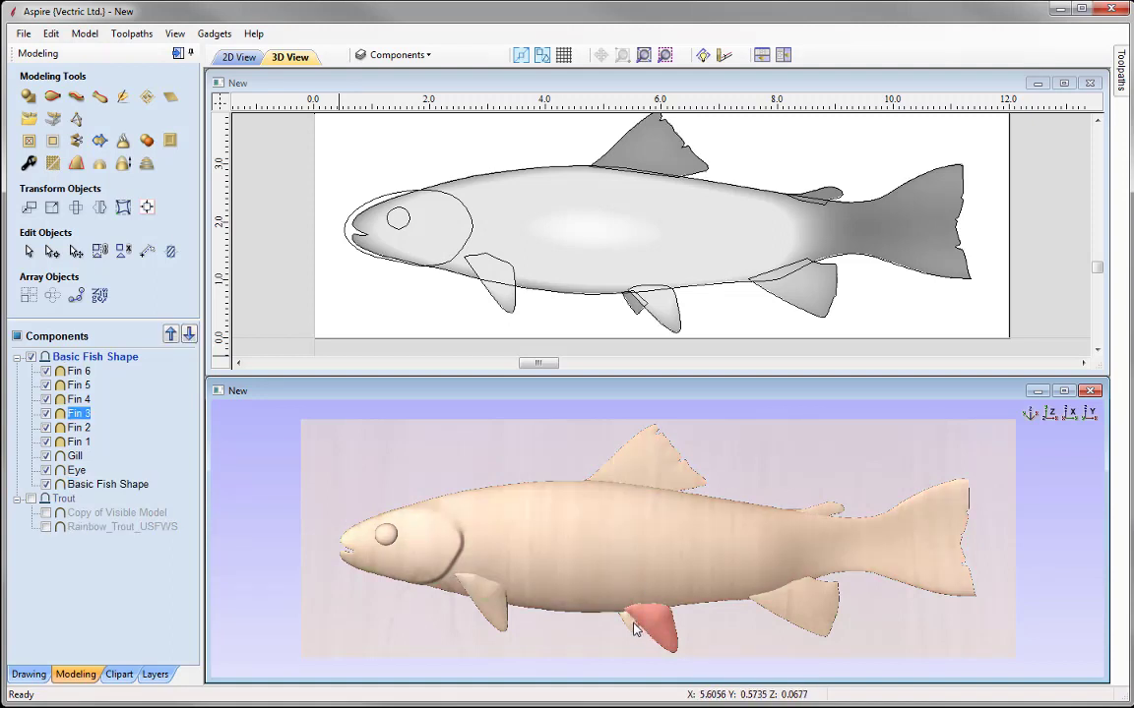
left_click(822, 602)
left_click(830, 516)
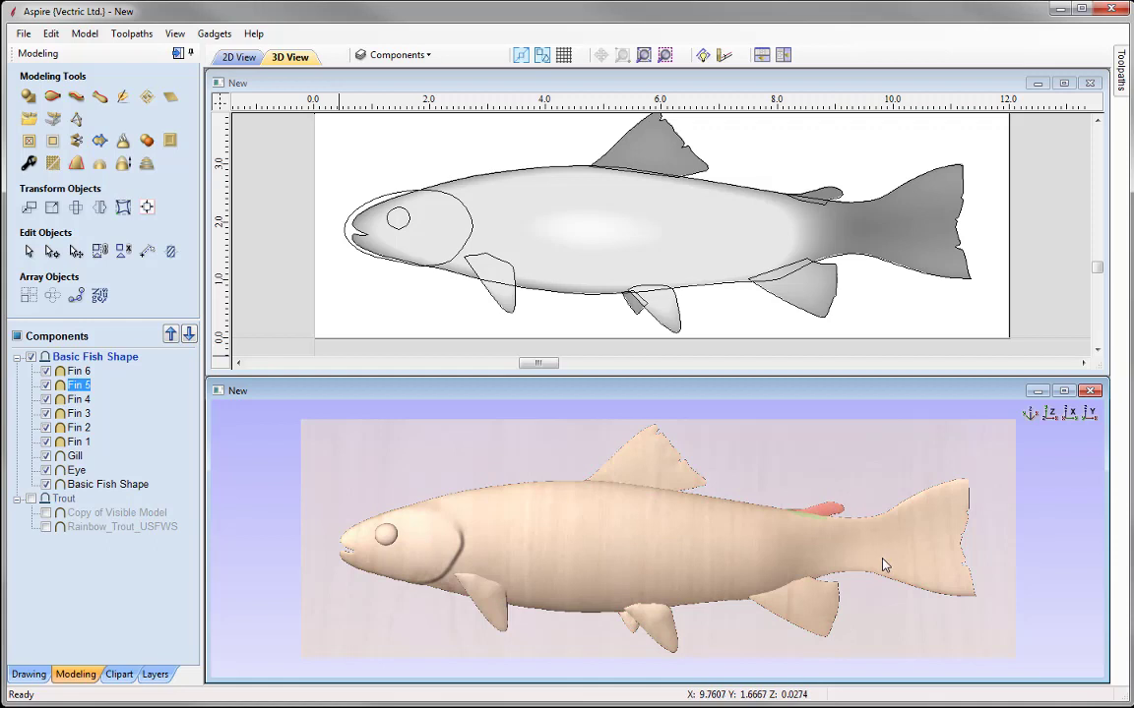
left_click(879, 566)
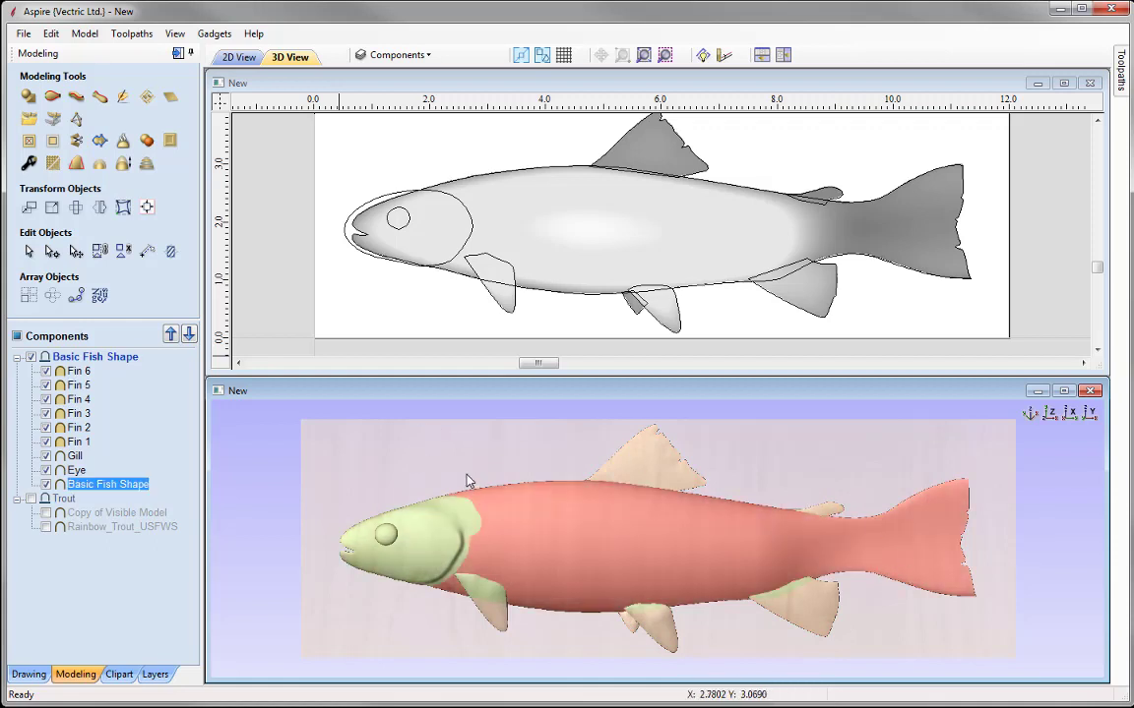
left_click(691, 462)
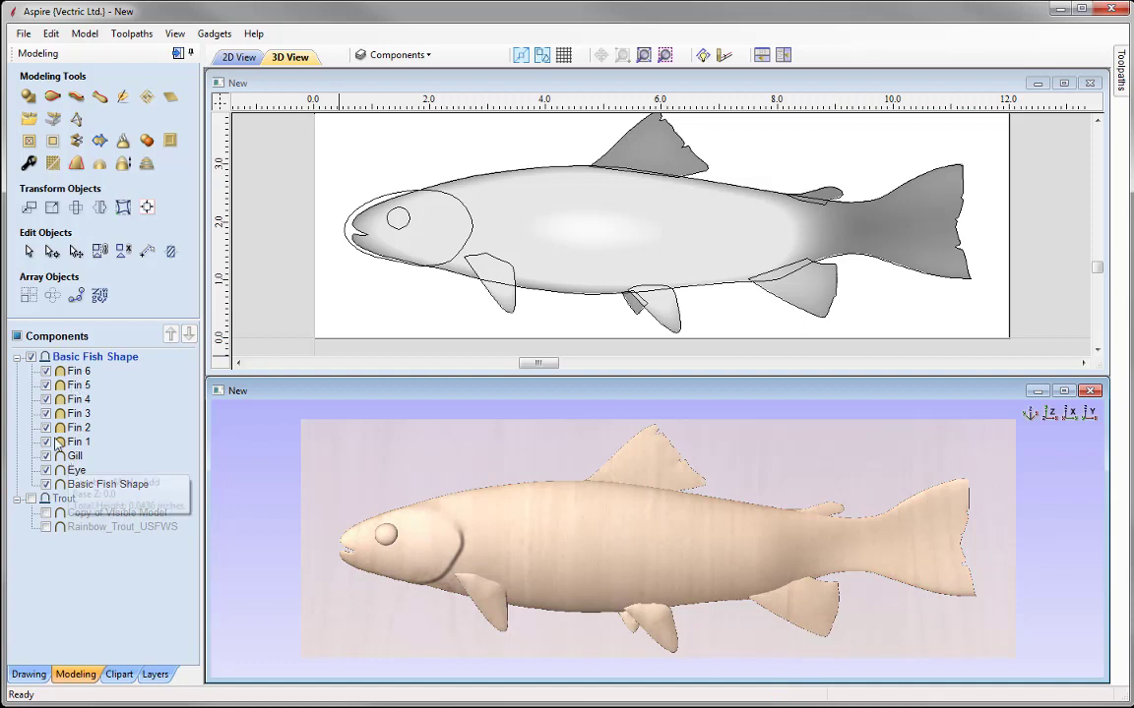
- Hide and collapse the Basic Fish Shape level, and show the Trout level with the combined copy
left_click(30, 357)
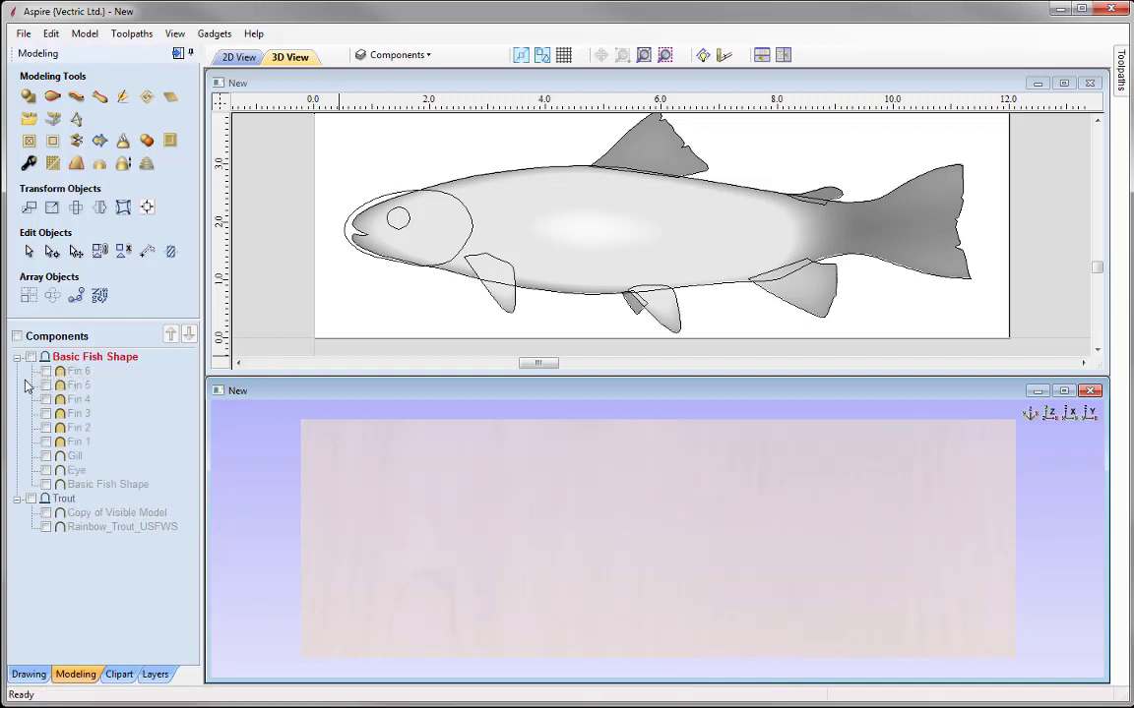
left_click(17, 359)
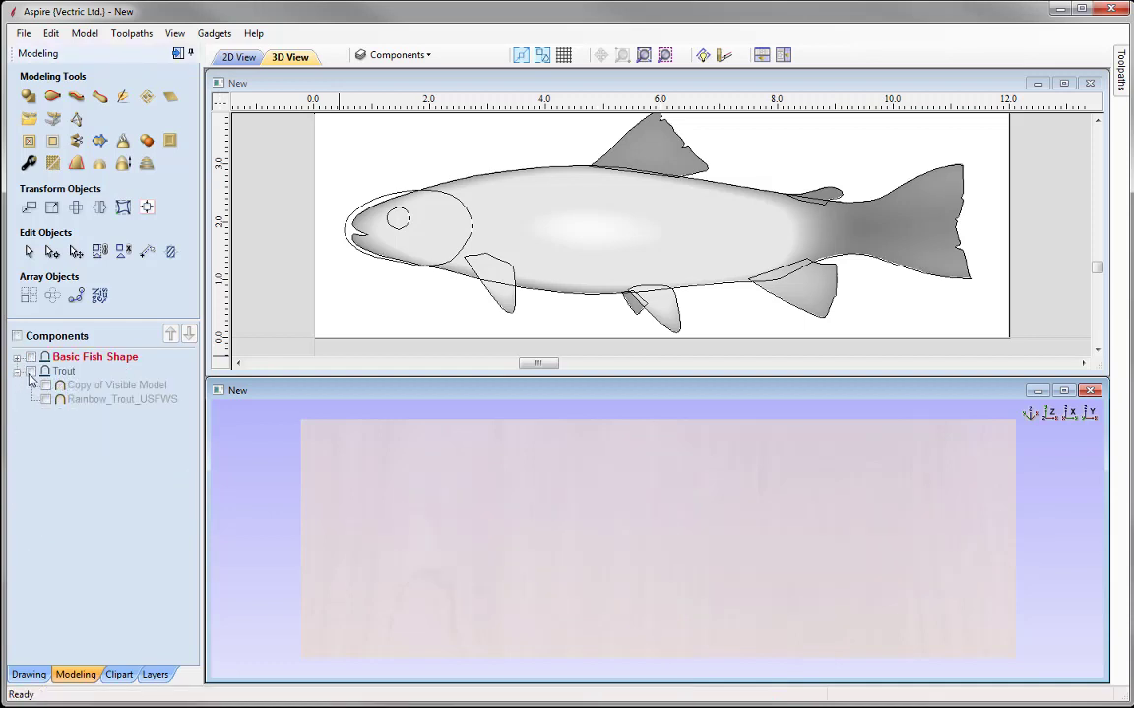
left_click(30, 371)
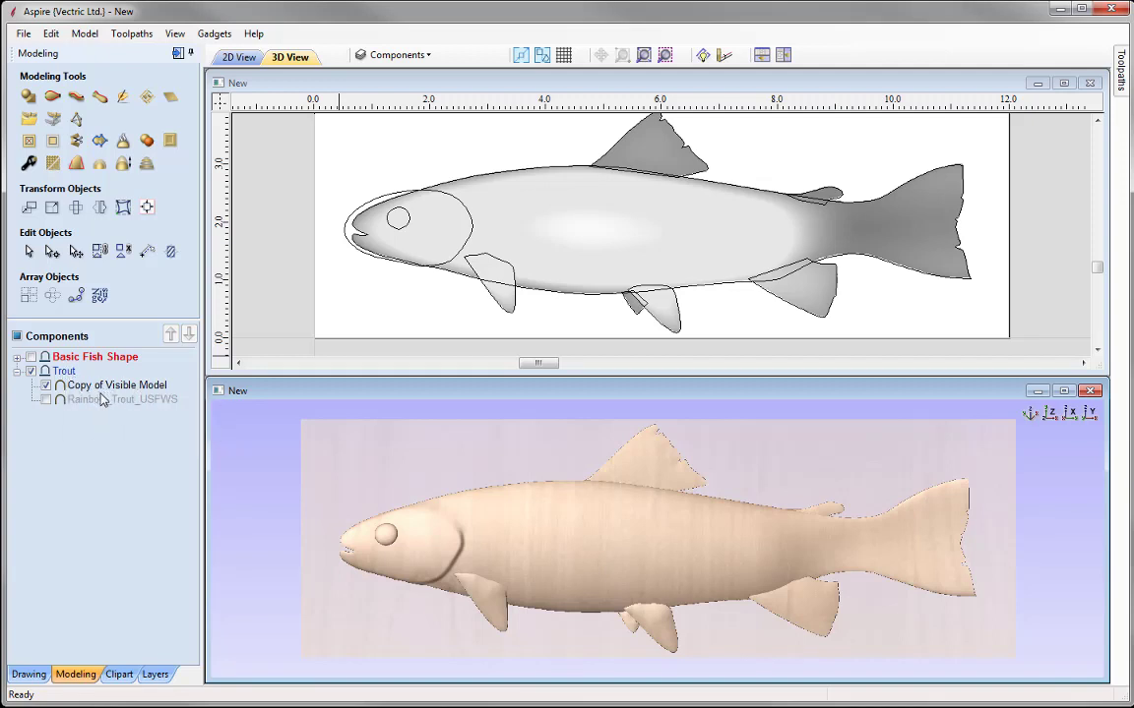
- Select the combined fish copy in the 3D view and inspect it as one component
left_click(629, 557)
left_click_drag(662, 631, 474, 585)
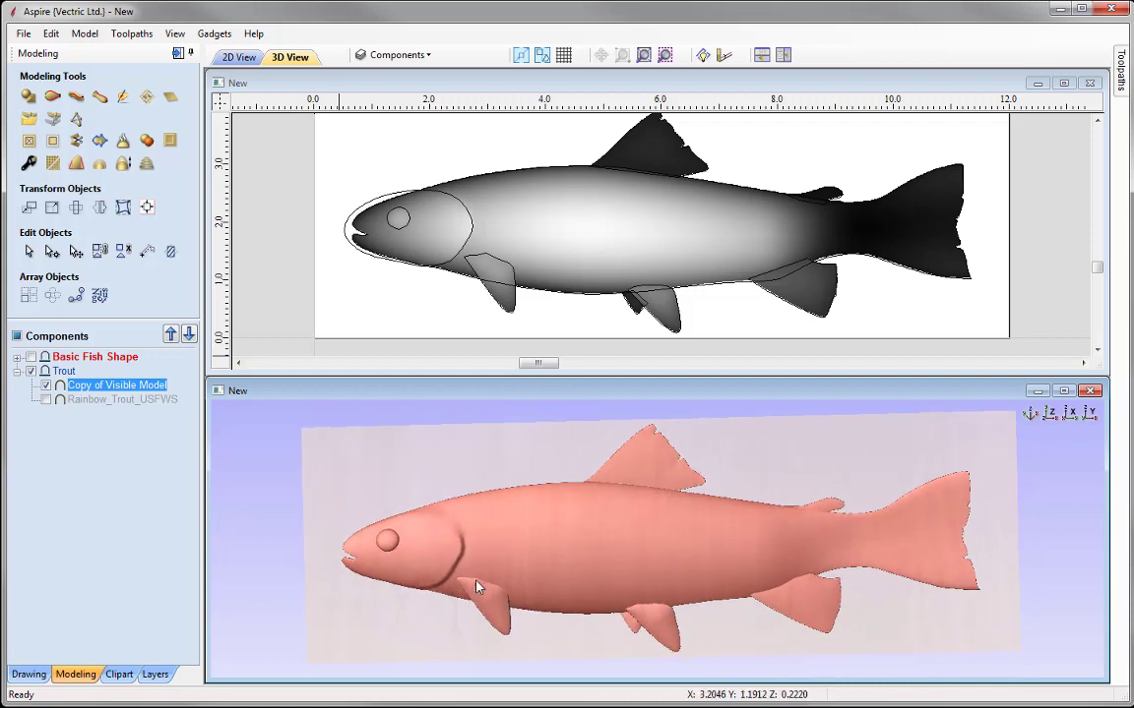
left_click(1052, 418)
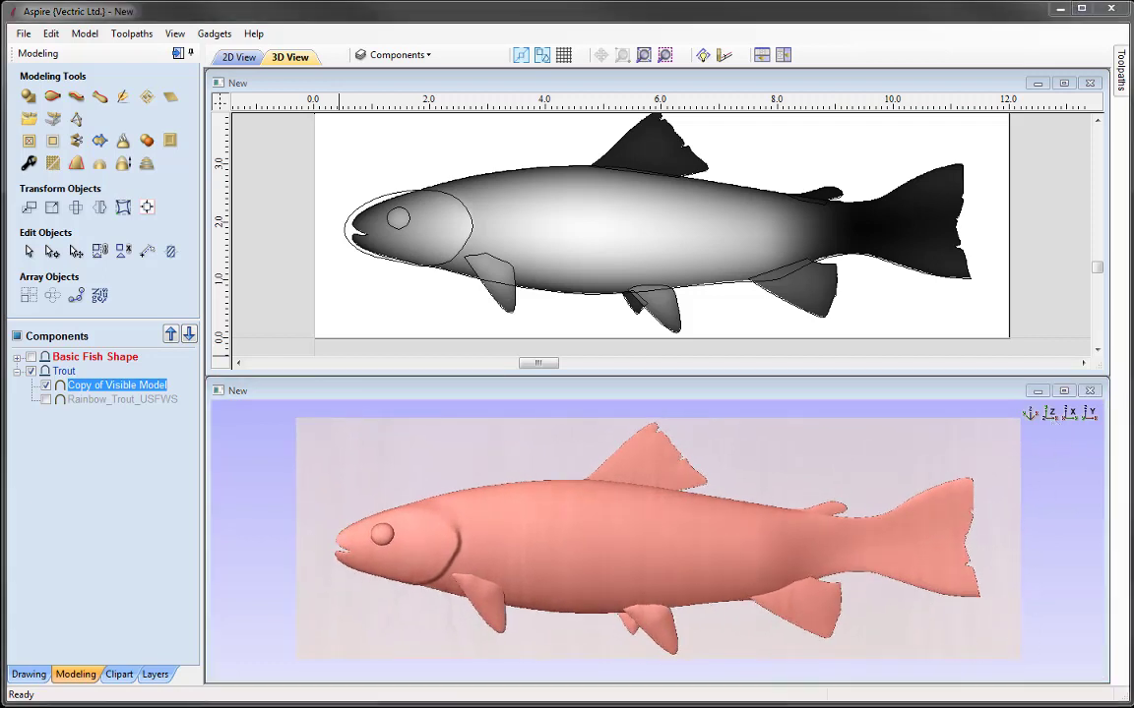
- Smooth the combined fish copy in the Trout level at about one fifth of the smoothing range, preserving transparency
left_click(65, 372)
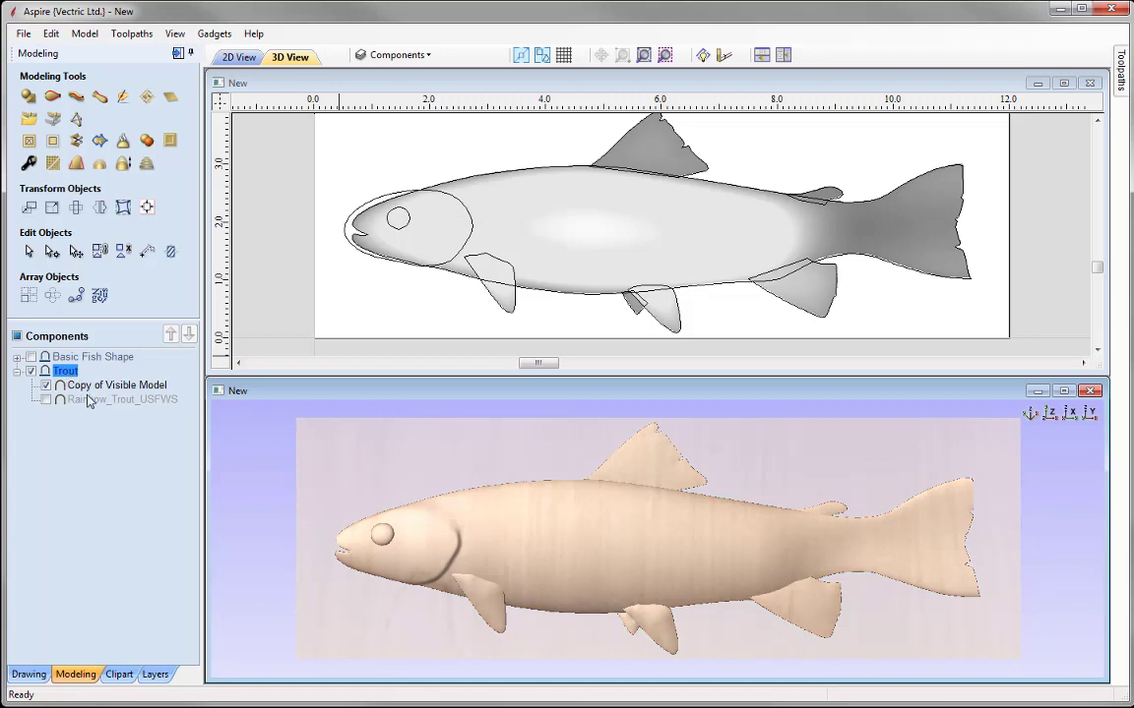
left_click(95, 388)
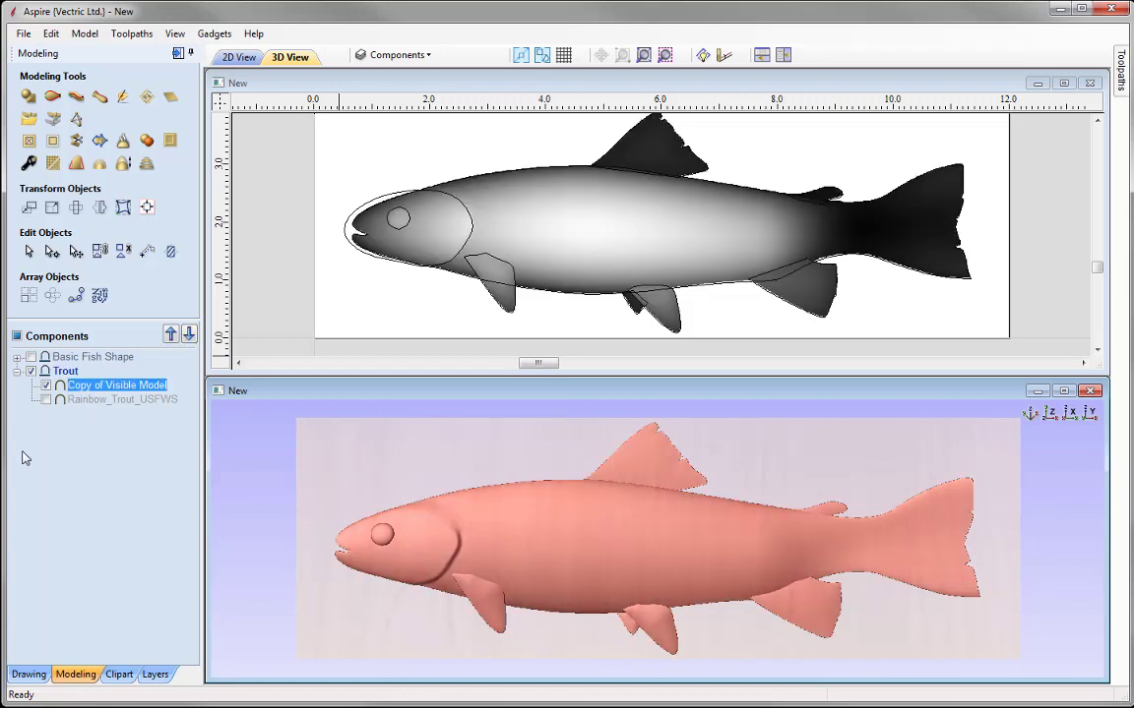
left_click(53, 162)
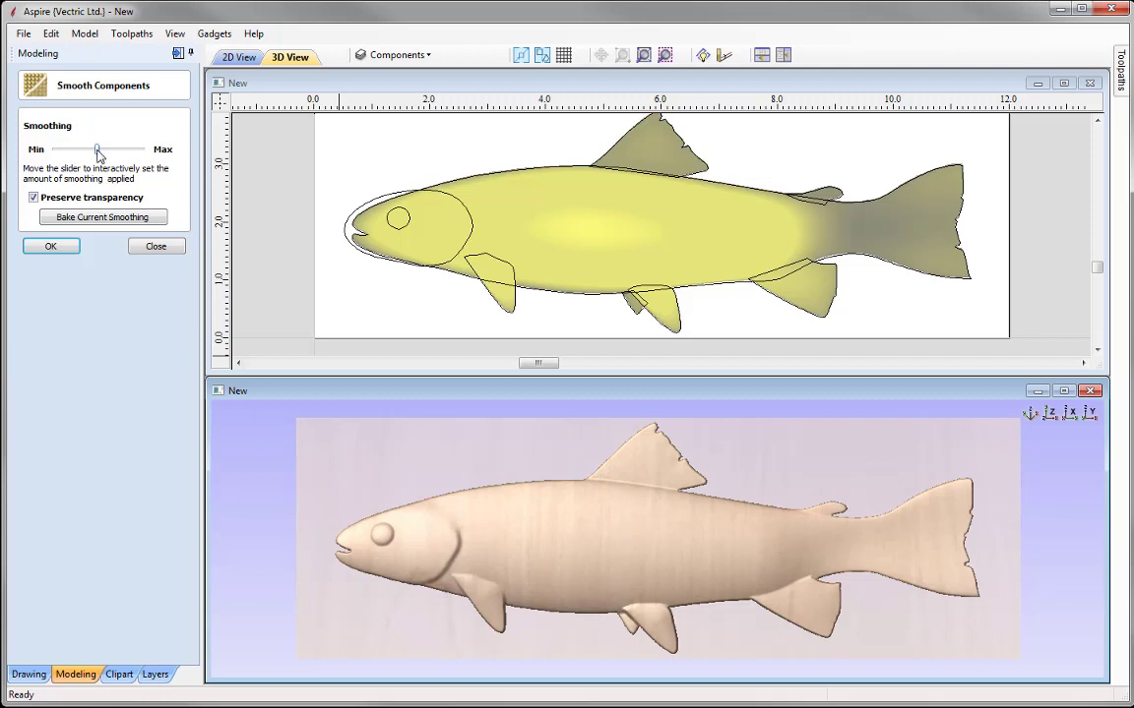
left_click_drag(88, 152, 78, 153)
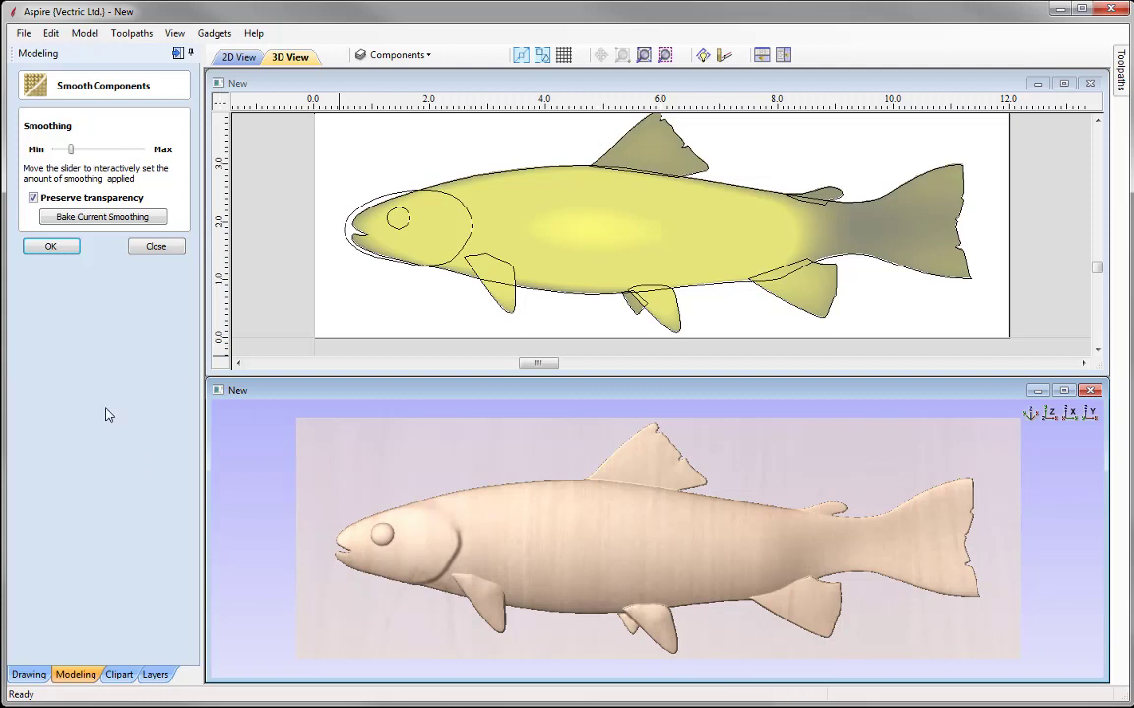
left_click(52, 247)
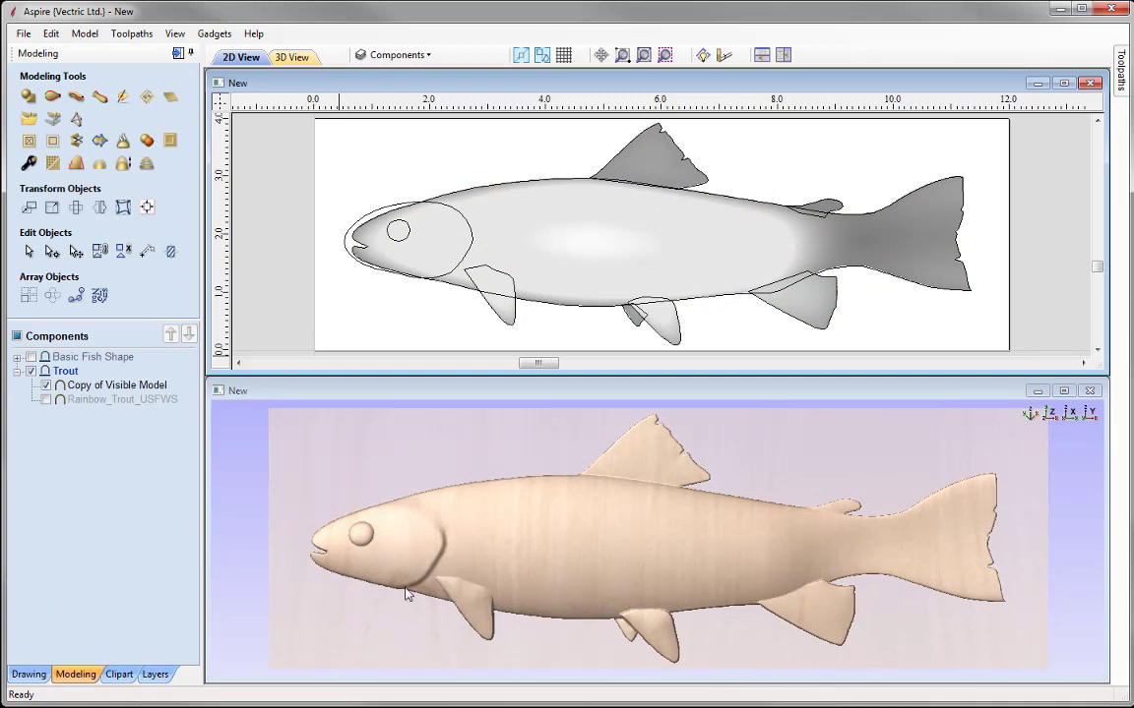
- Sculpt the combined copy with a Smooth brush of diameter 63, blending the lower fins into the body, with the grayscale background off
left_click(126, 386)
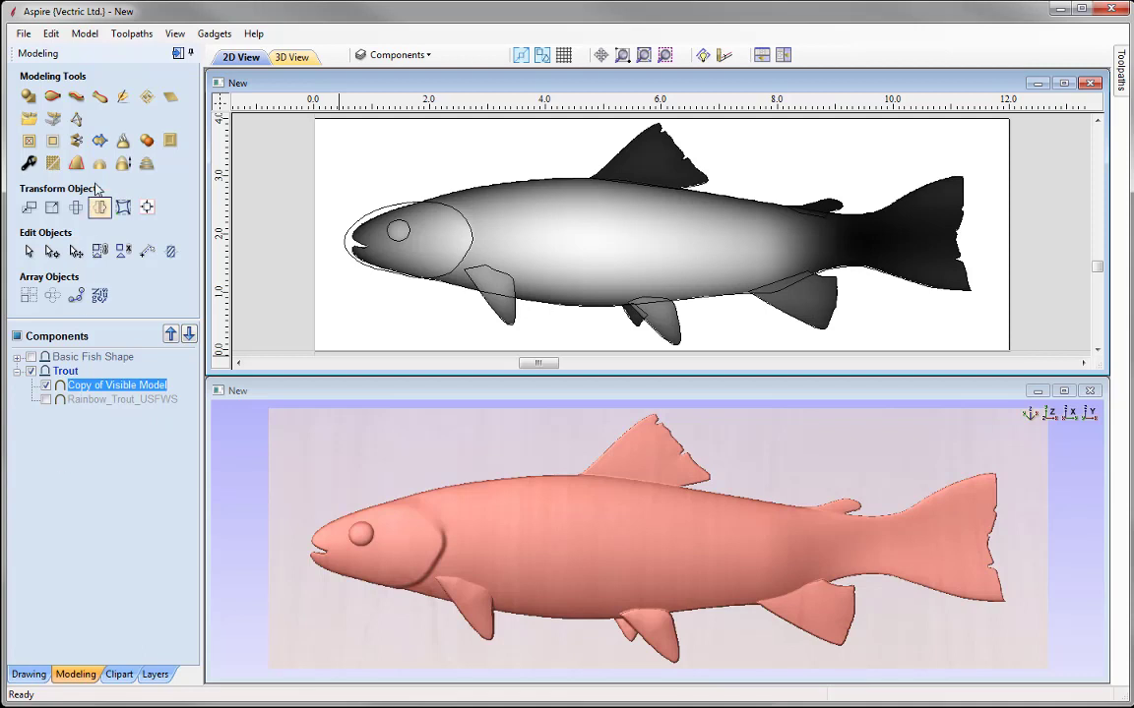
left_click(122, 96)
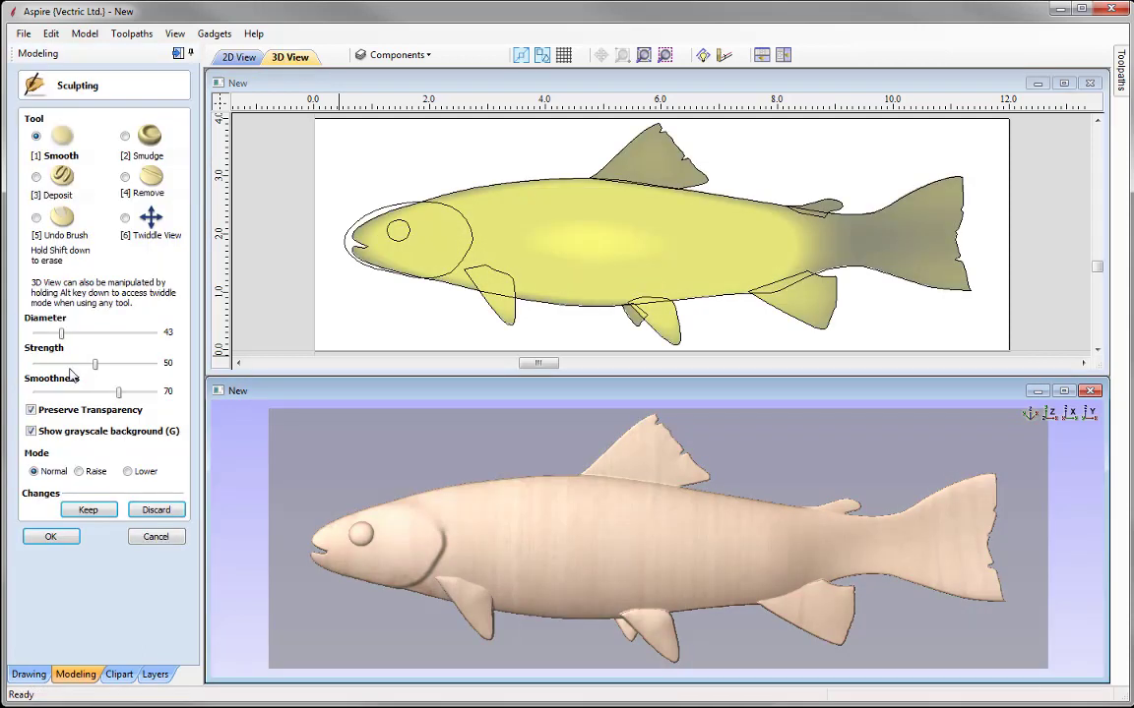
key("F3")
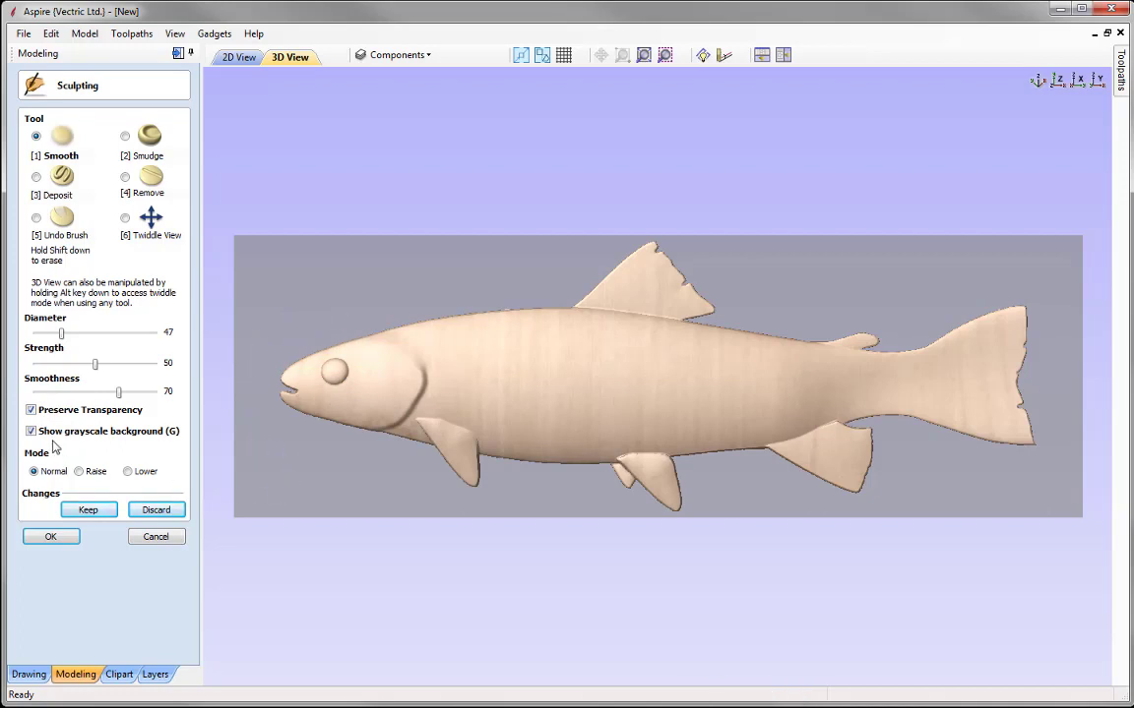
left_click(31, 432)
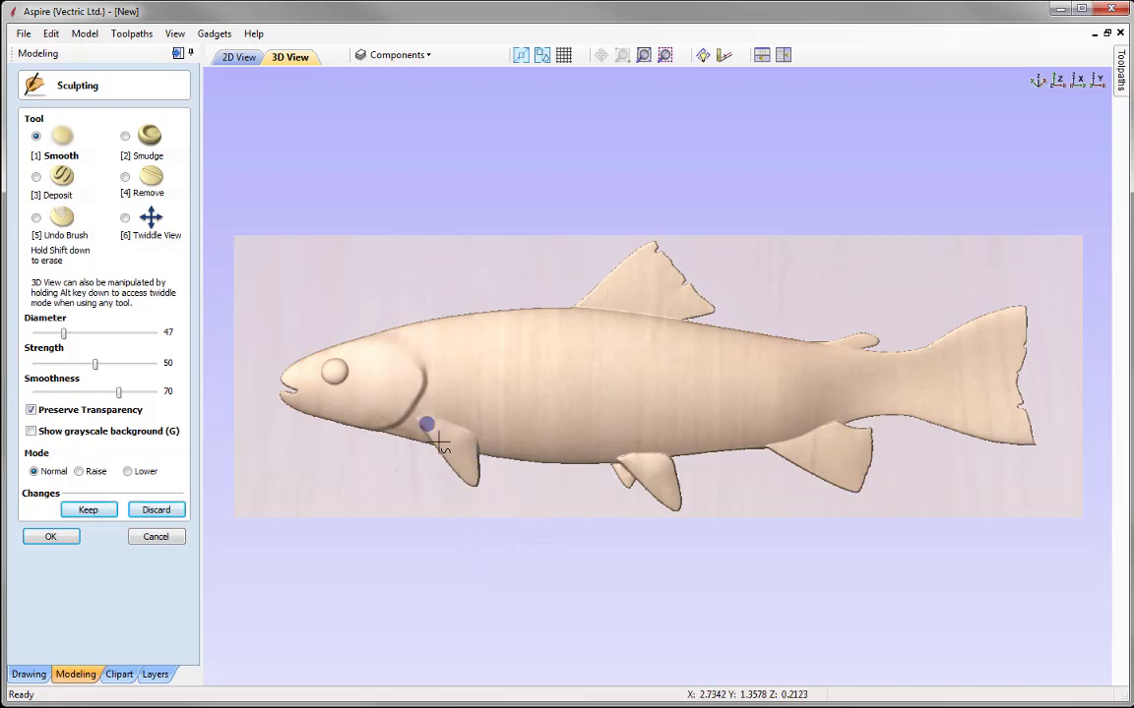
mouse_move(643, 457)
left_mouse_down()
mouse_move(655, 449)
mouse_move(629, 451)
left_mouse_up()
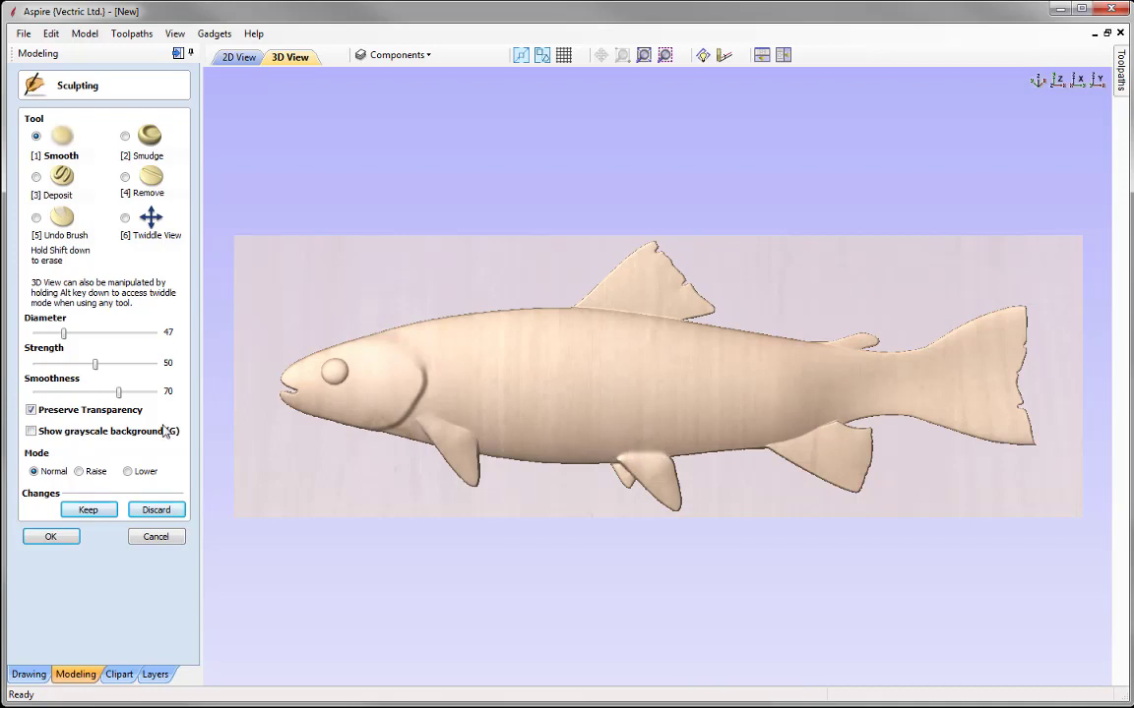
left_click_drag(63, 334, 70, 334)
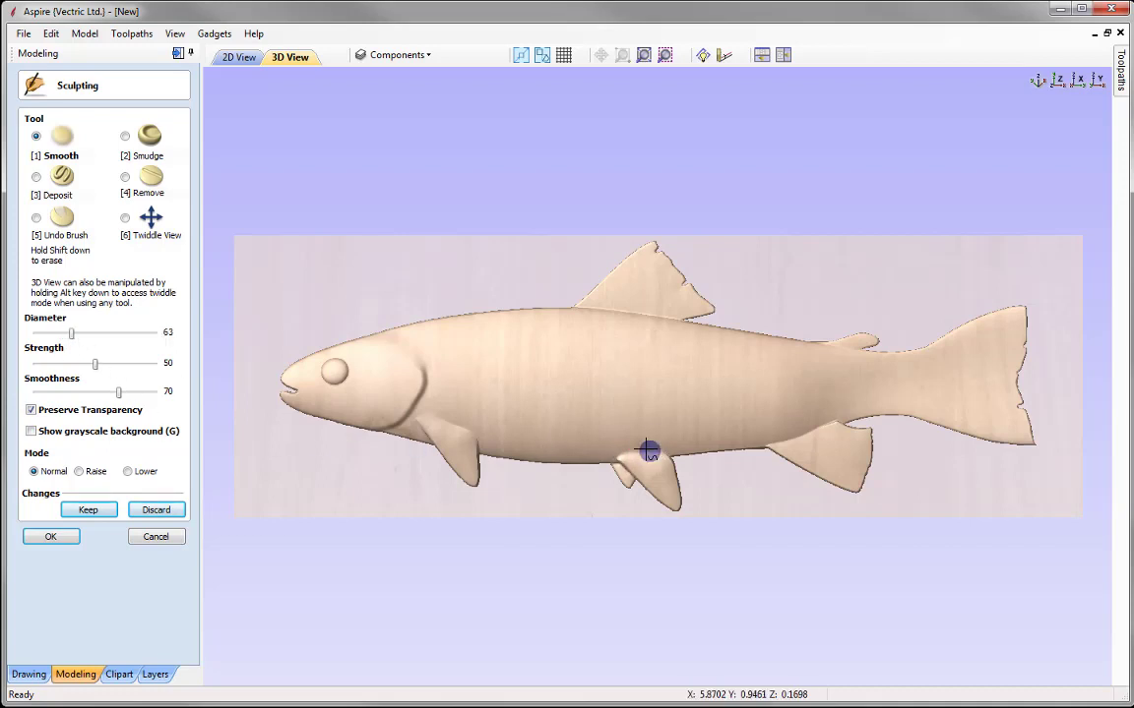
mouse_move(647, 448)
left_mouse_down()
mouse_move(656, 463)
mouse_move(660, 448)
mouse_move(624, 446)
mouse_move(647, 489)
mouse_move(657, 470)
mouse_move(612, 441)
mouse_move(665, 476)
mouse_move(626, 435)
mouse_move(663, 470)
mouse_move(631, 464)
mouse_move(646, 479)
mouse_move(623, 445)
left_mouse_up()
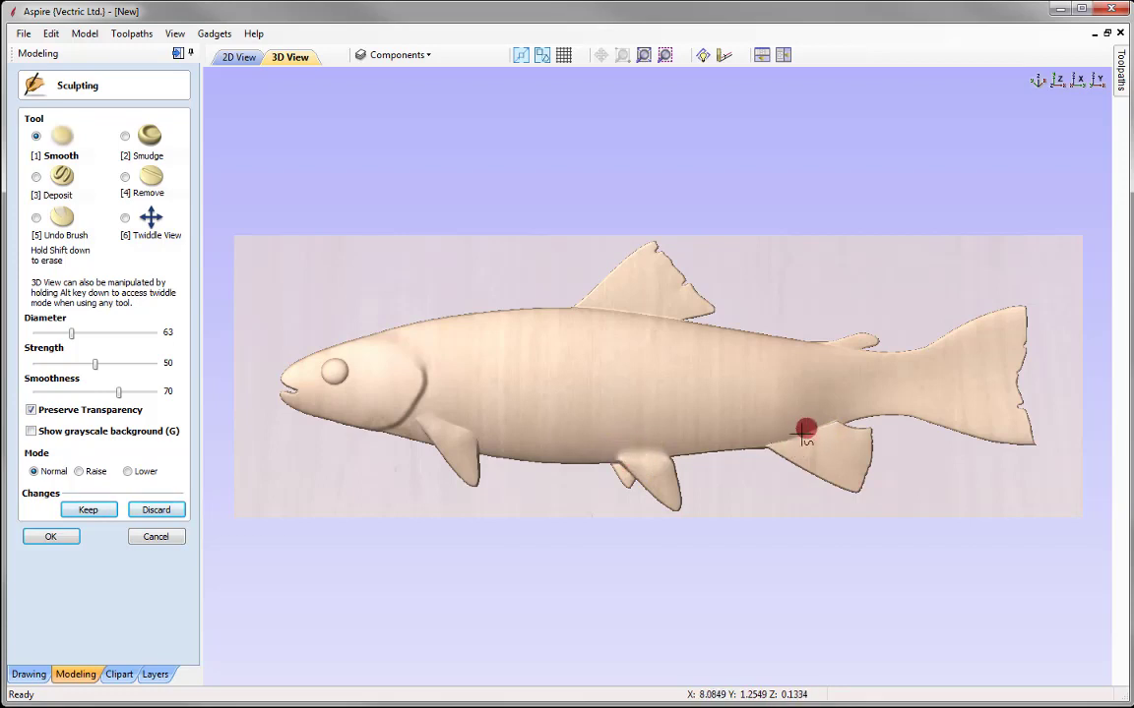
mouse_move(810, 433)
left_mouse_down()
mouse_move(823, 425)
mouse_move(828, 435)
mouse_move(815, 420)
mouse_move(824, 433)
mouse_move(824, 419)
mouse_move(833, 435)
mouse_move(815, 435)
mouse_move(808, 454)
mouse_move(789, 429)
mouse_move(784, 440)
left_mouse_up()
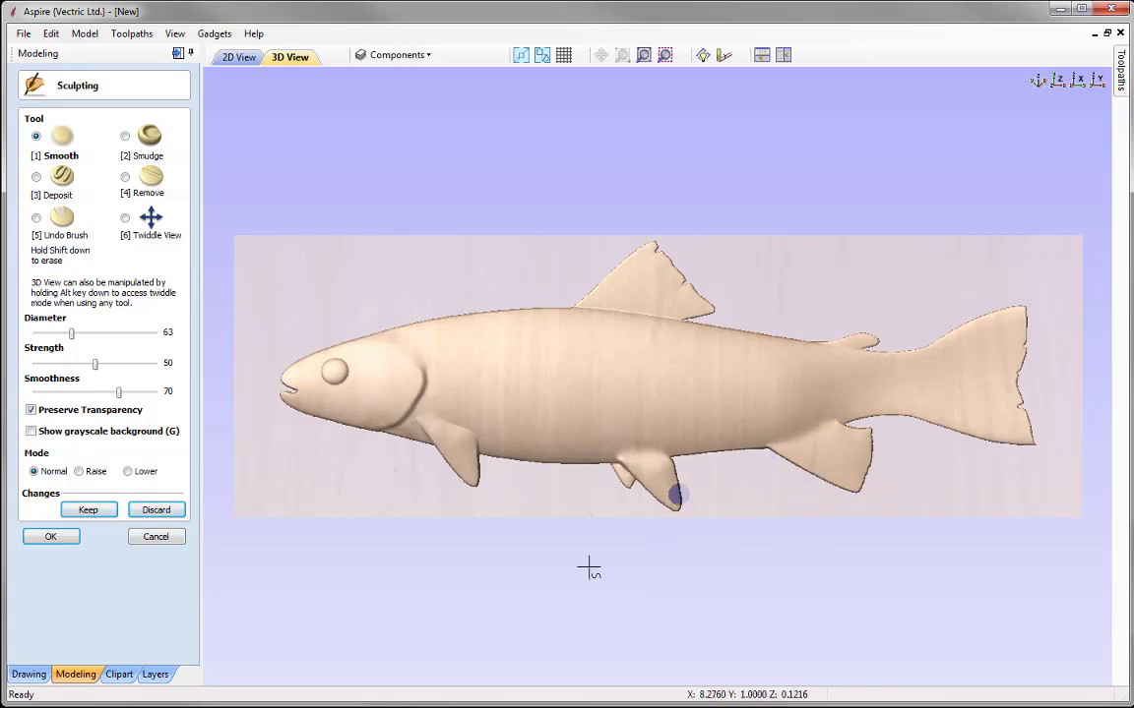
left_click(51, 536)
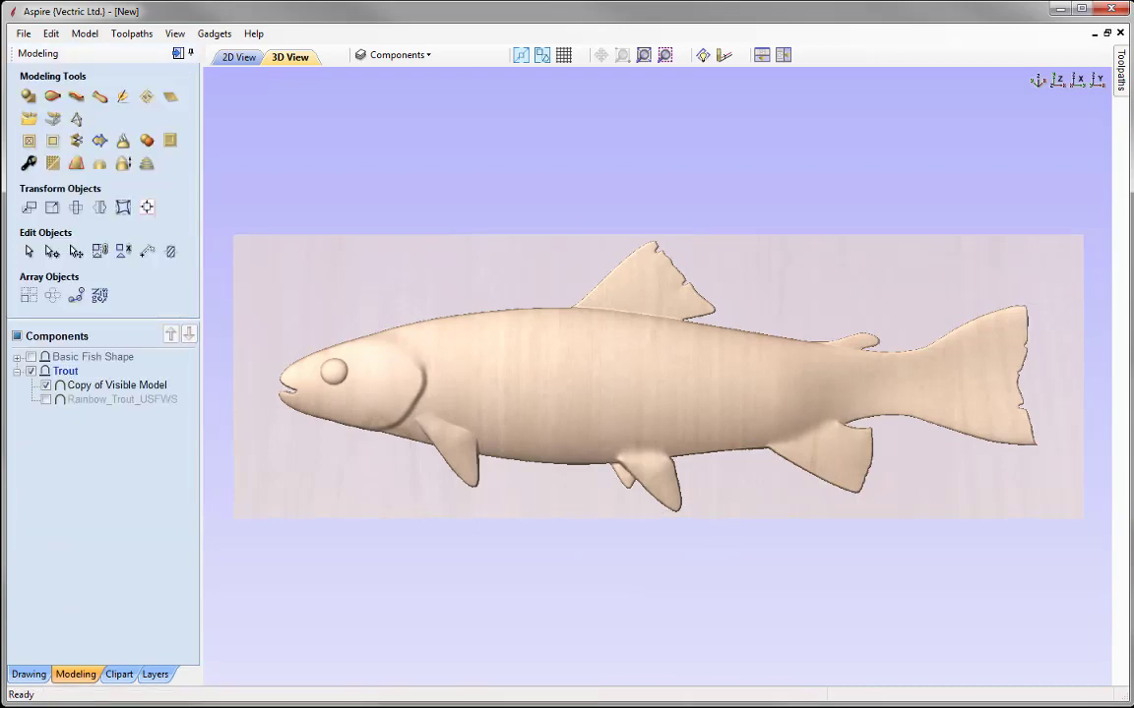
- Show only the Rainbow_Trout_USFWS component in the Trout level and smooth it at about 40% of the smoothing range
left_click(46, 385)
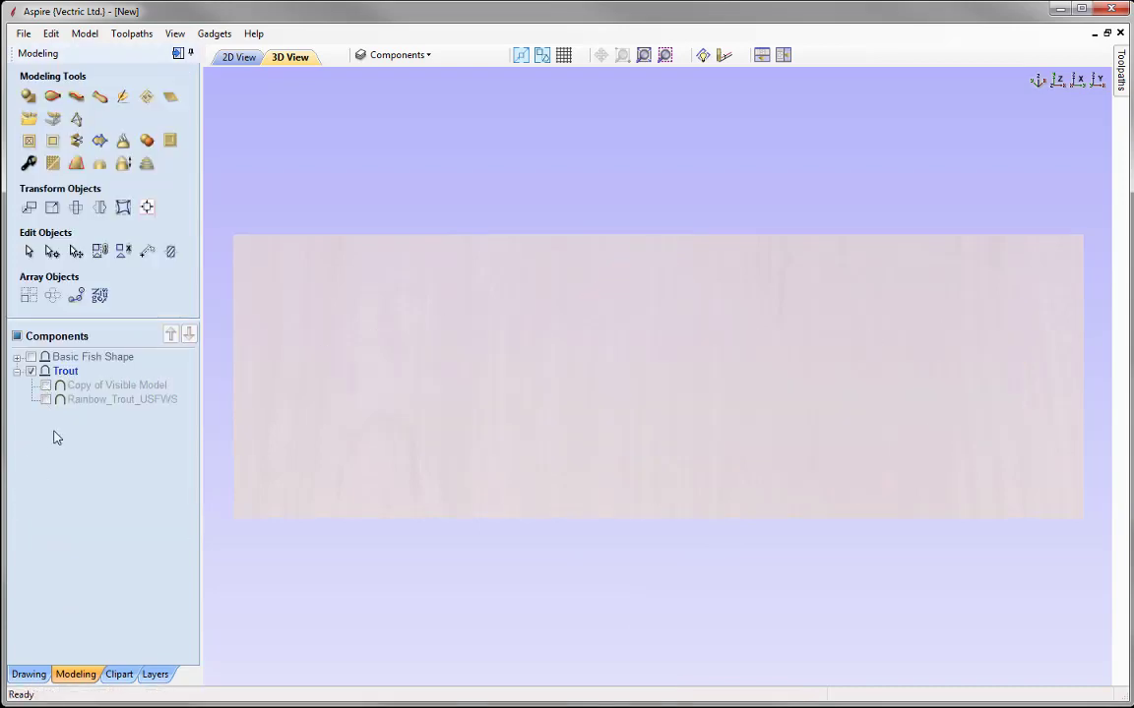
left_click(46, 400)
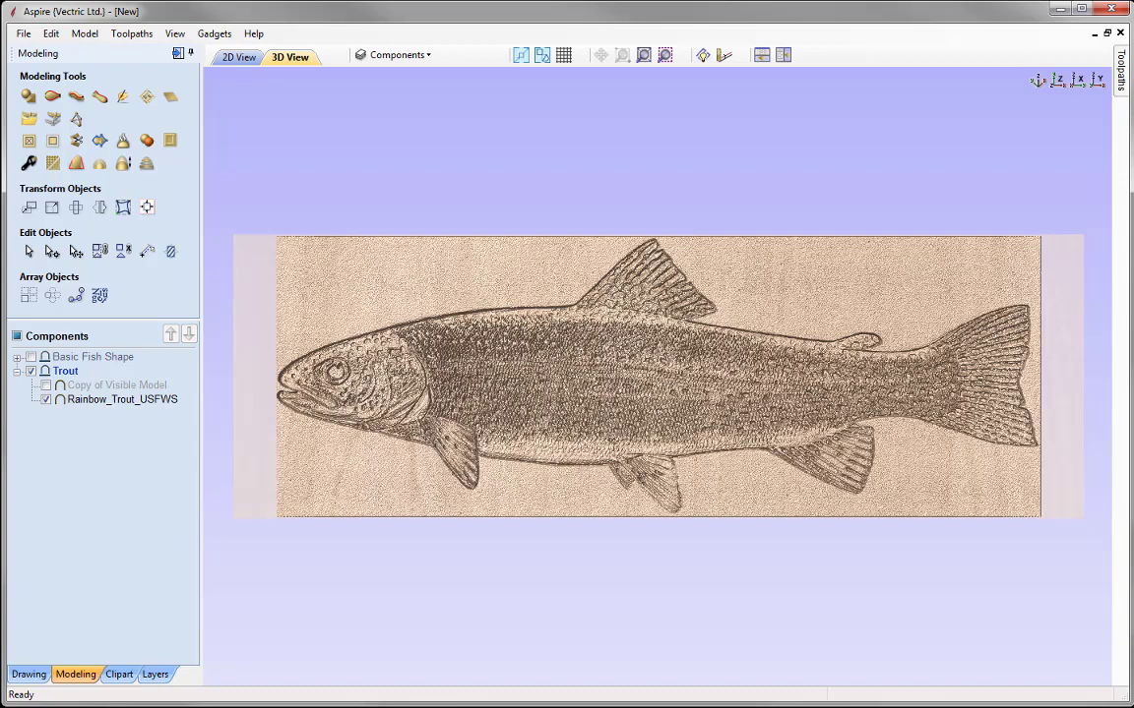
left_click(111, 399)
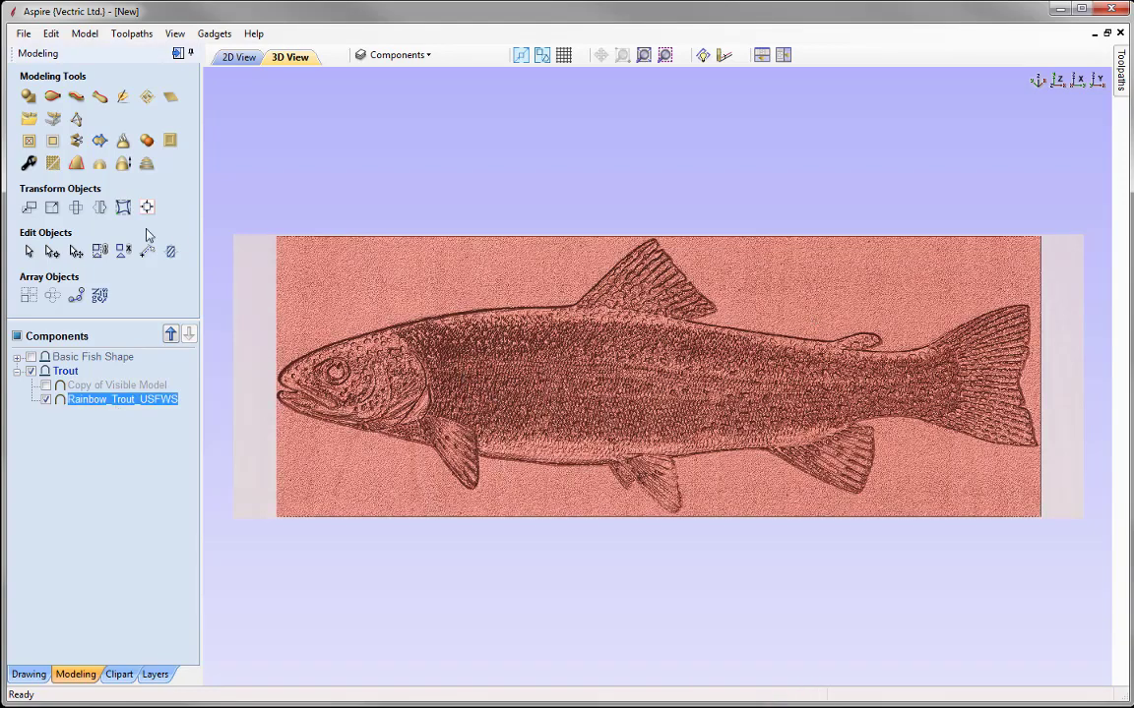
left_click(52, 164)
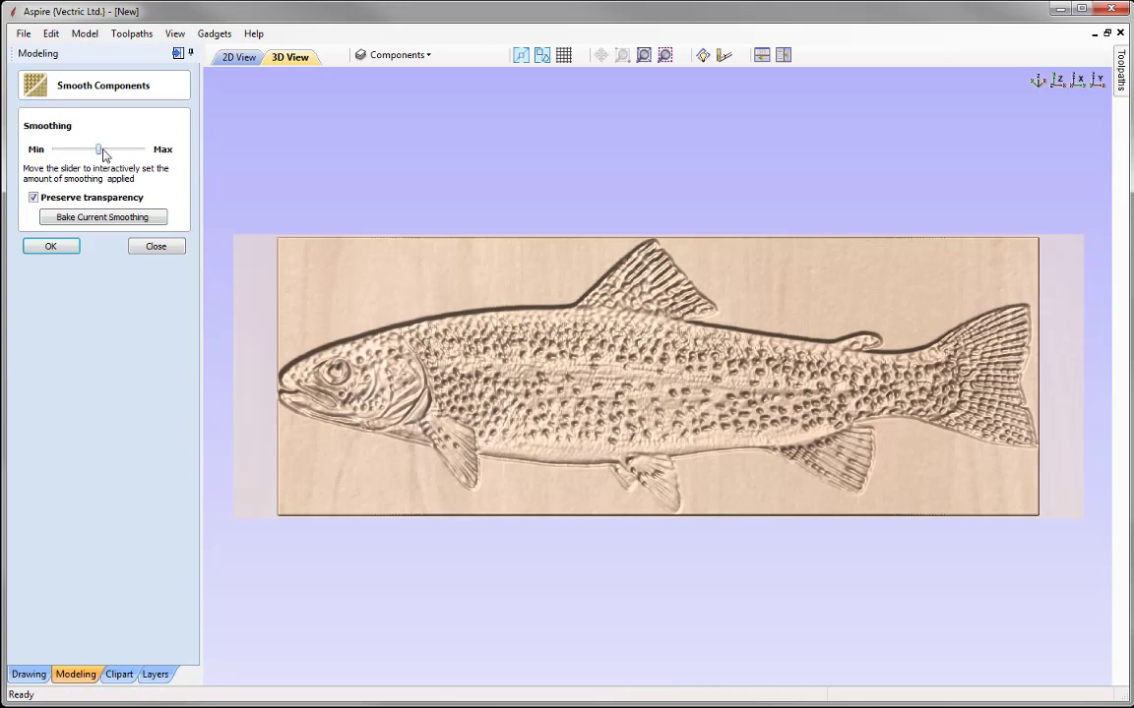
left_click_drag(96, 150, 88, 148)
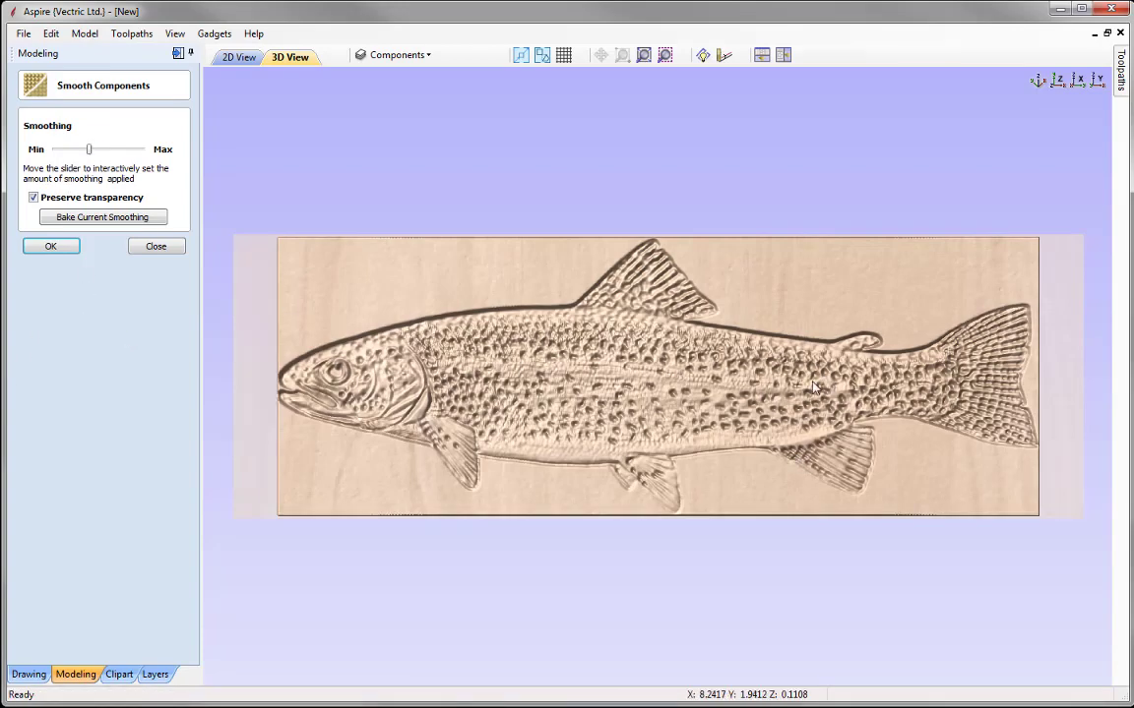
left_click(61, 247)
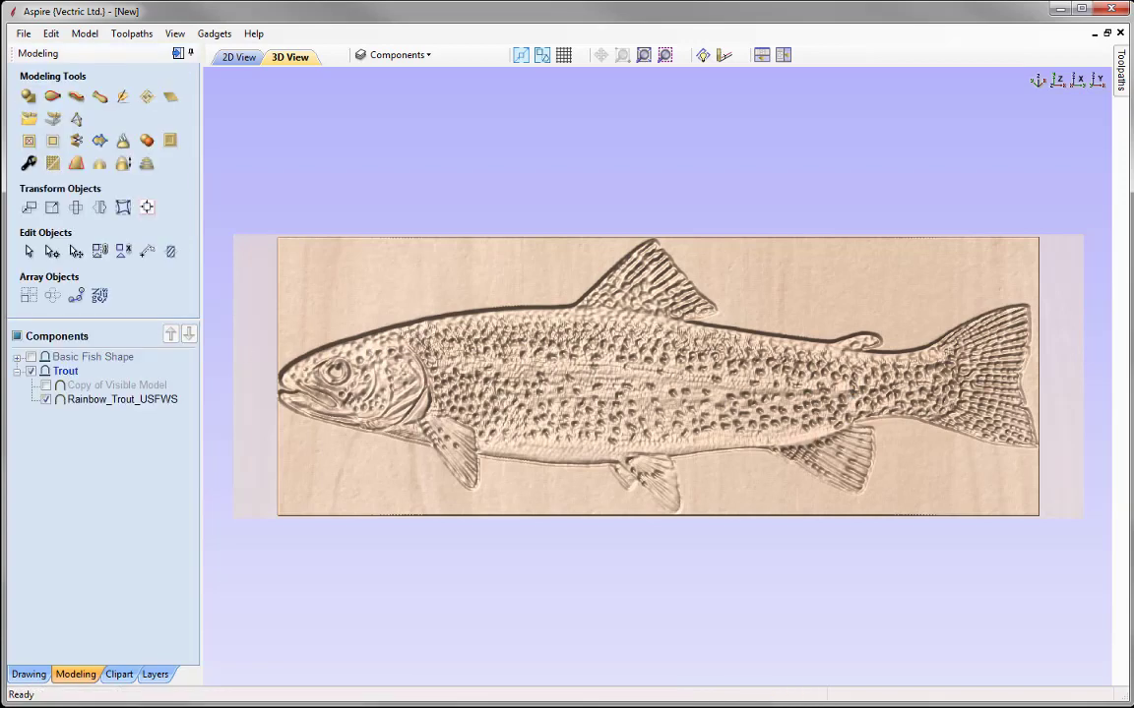
- Set the shape height of the Rainbow_Trout_USFWS component to 0.05 inches and inspect its relief
left_click(113, 401)
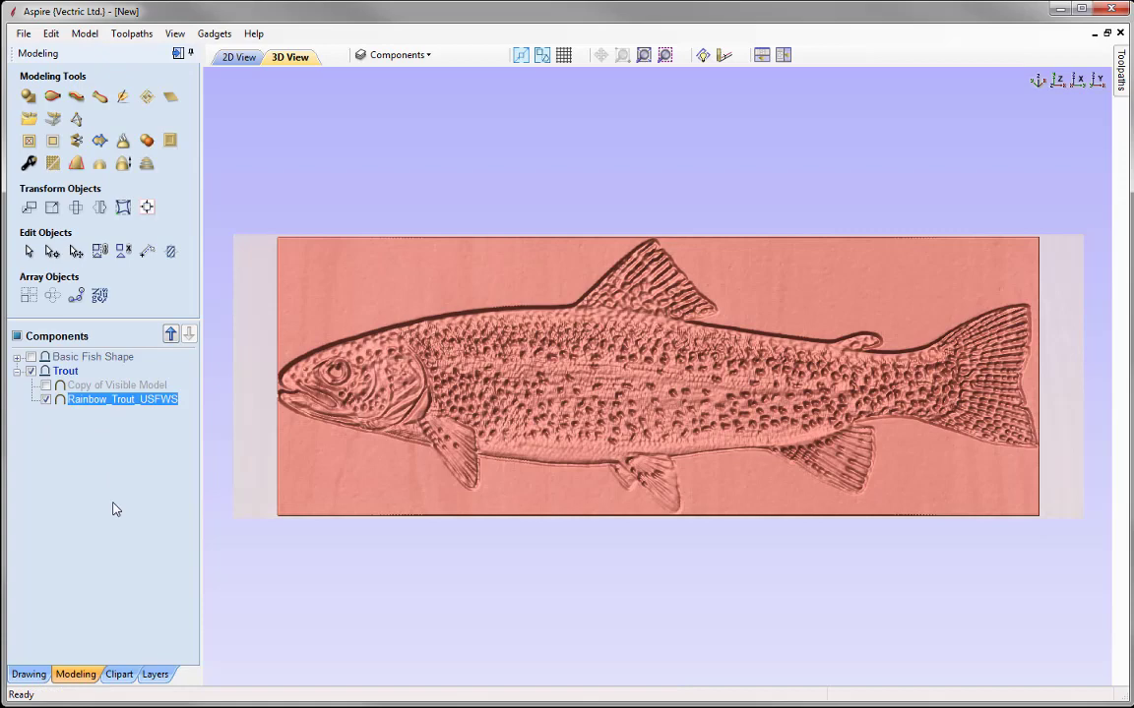
left_click(28, 164)
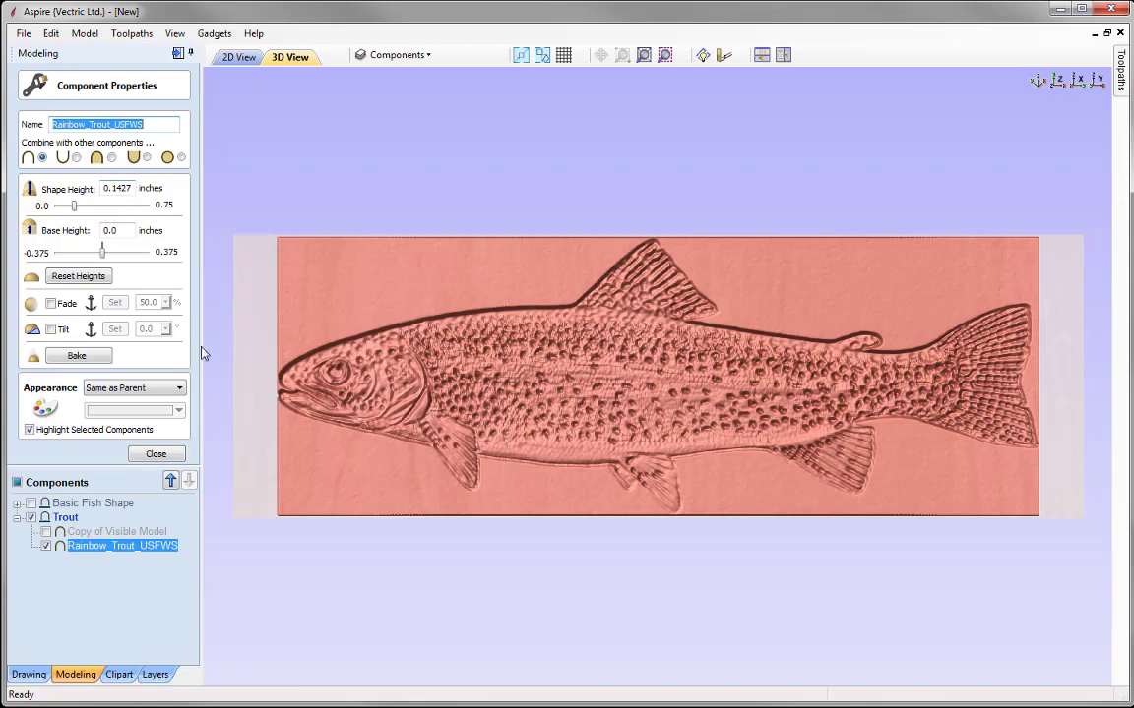
left_click_drag(719, 599, 205, 289)
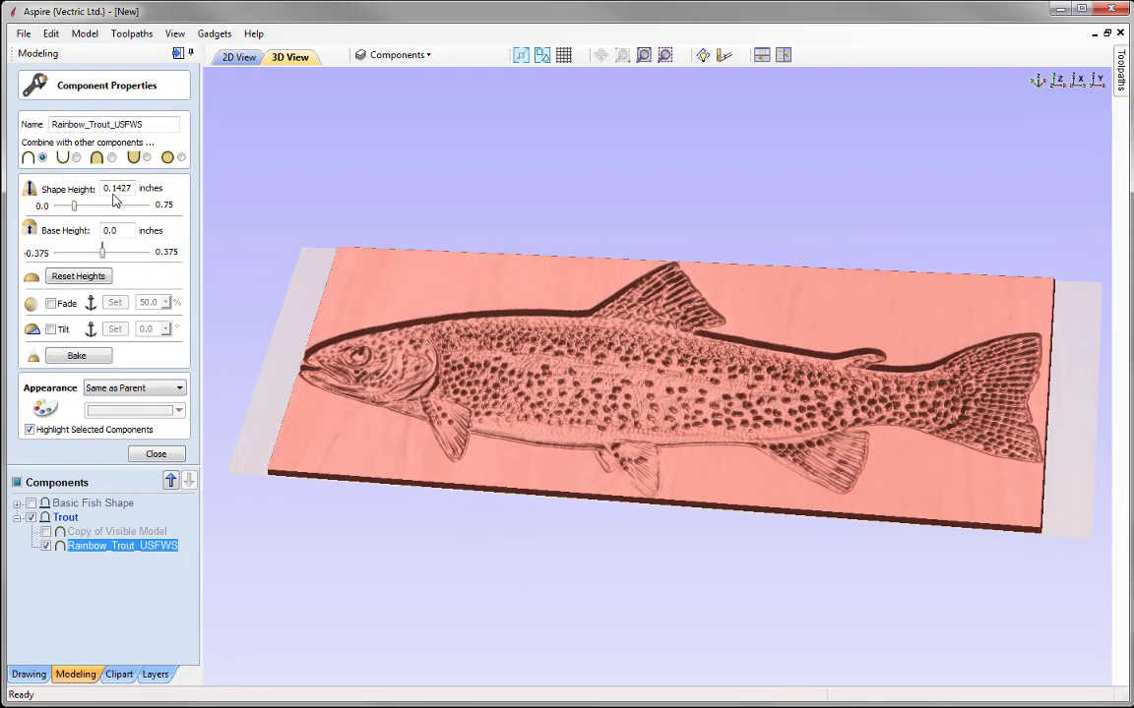
left_click_drag(108, 188, 147, 191)
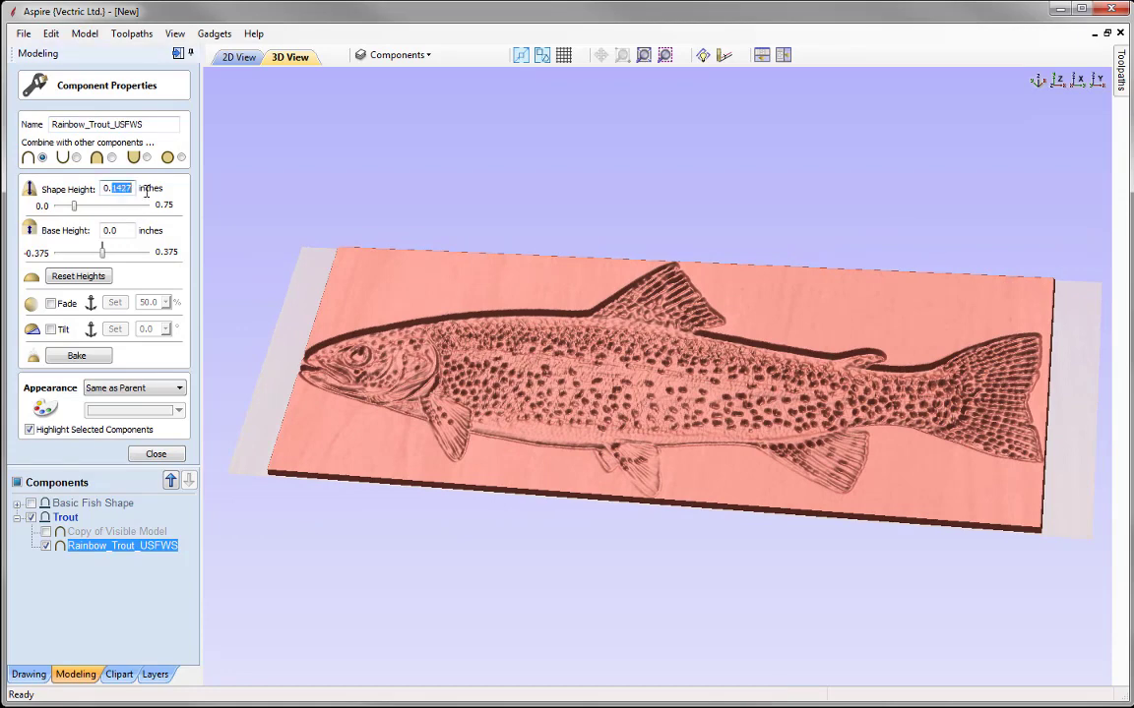
type("0.05")
key("Return")
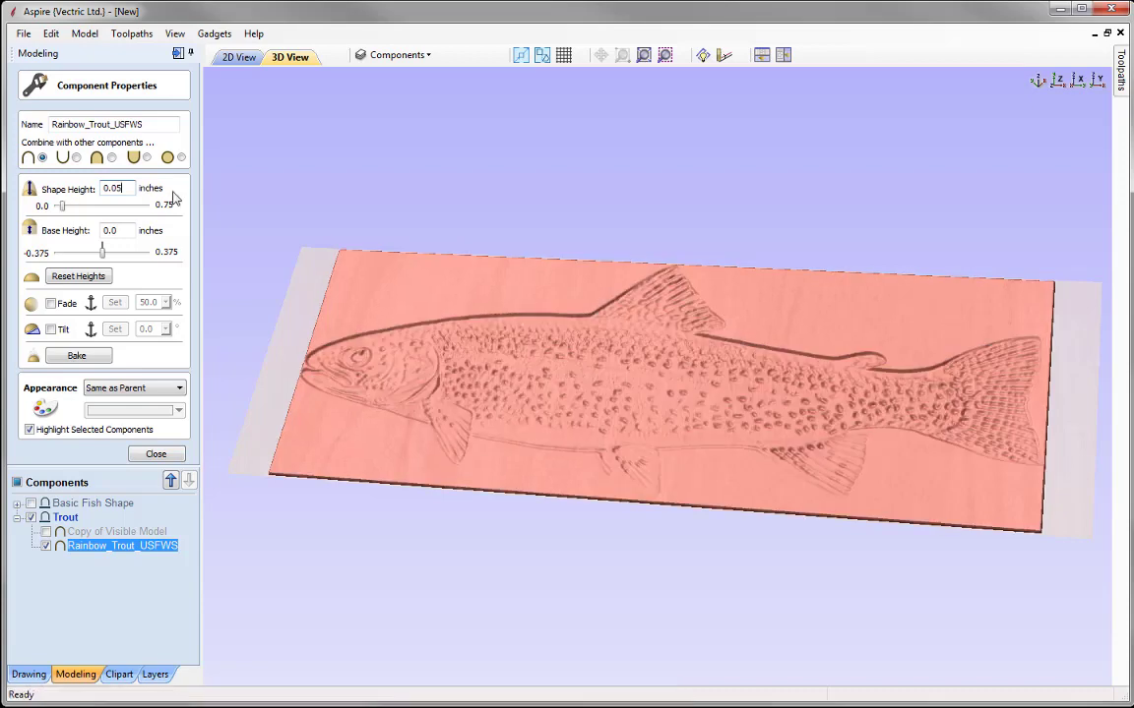
left_click_drag(532, 470, 572, 554)
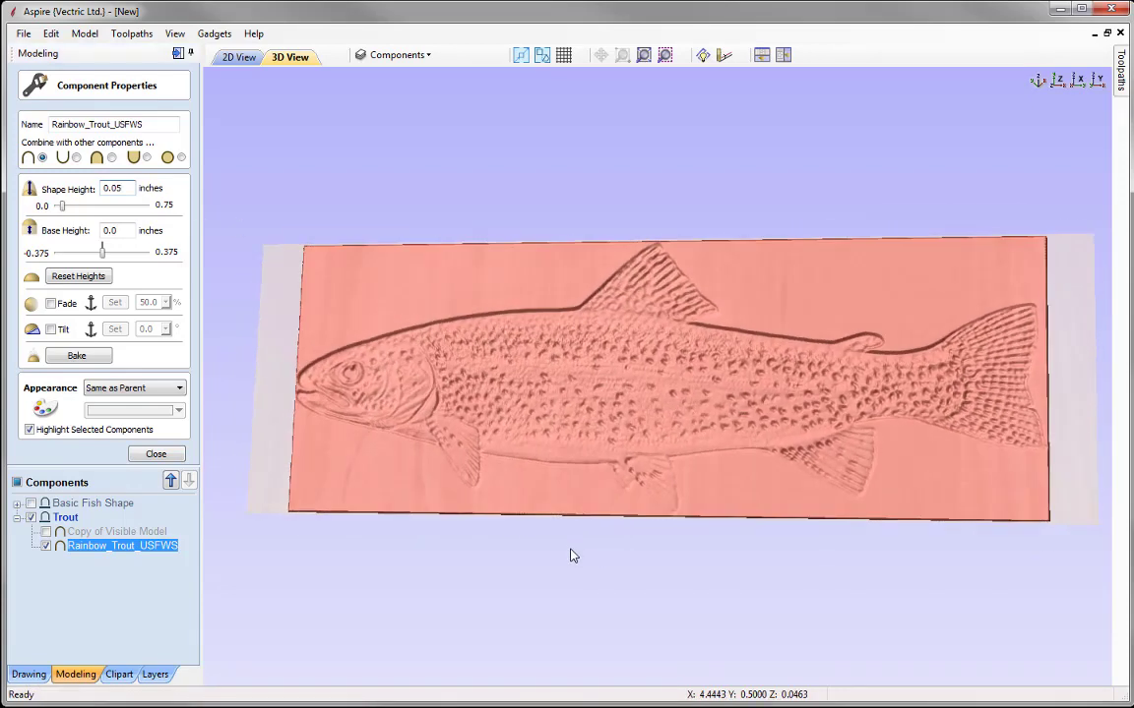
left_click_drag(862, 429, 789, 397)
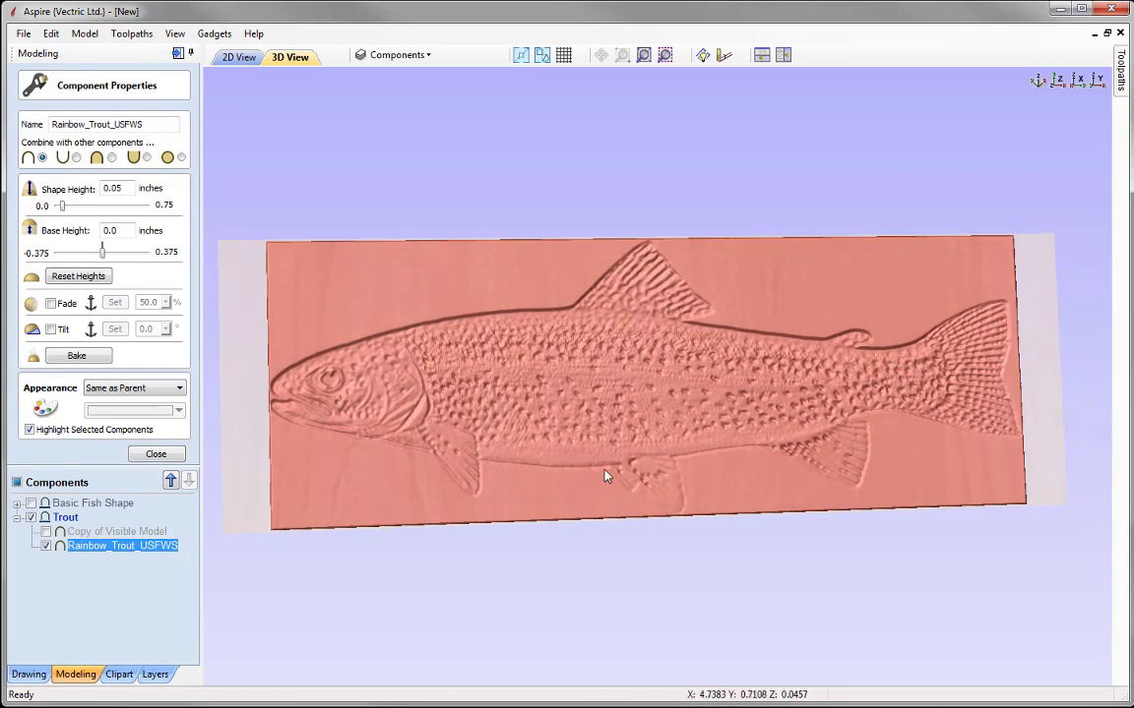
left_click_drag(607, 470, 473, 418)
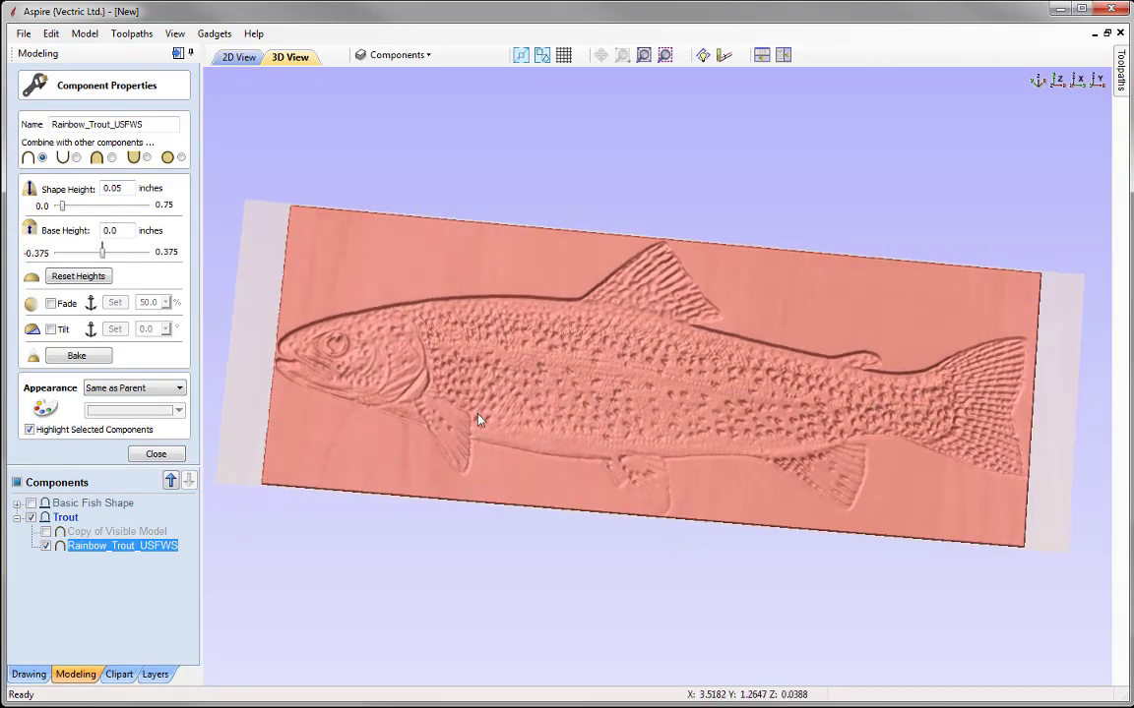
left_click(1066, 84)
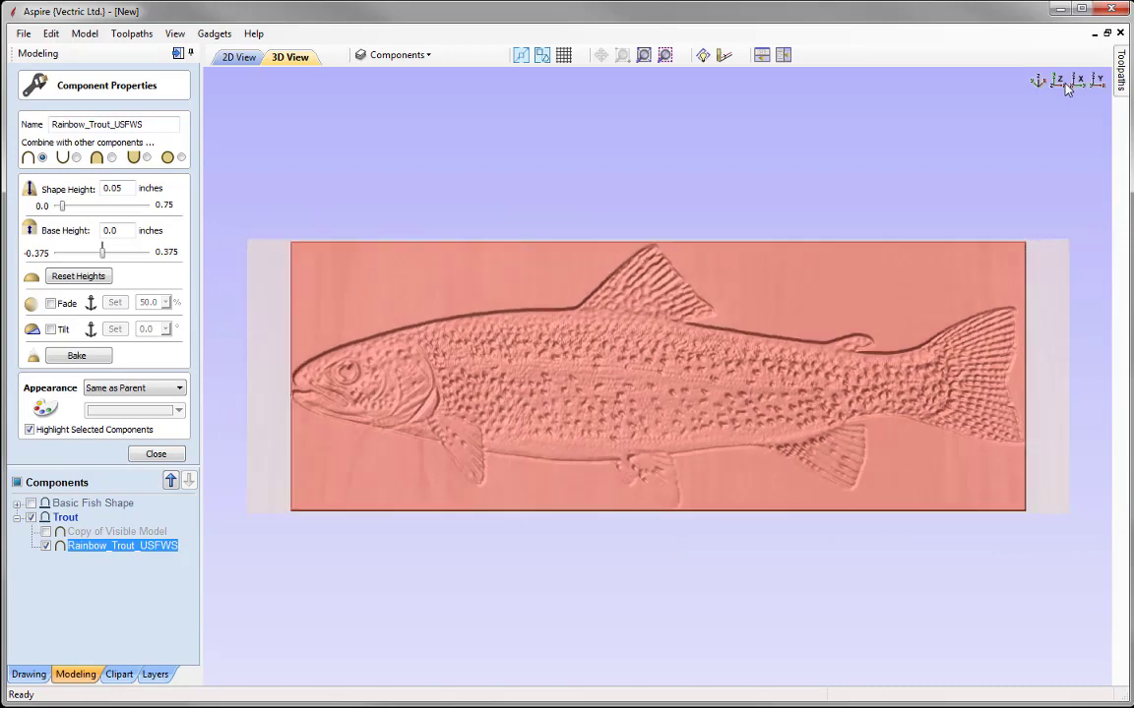
left_click(155, 454)
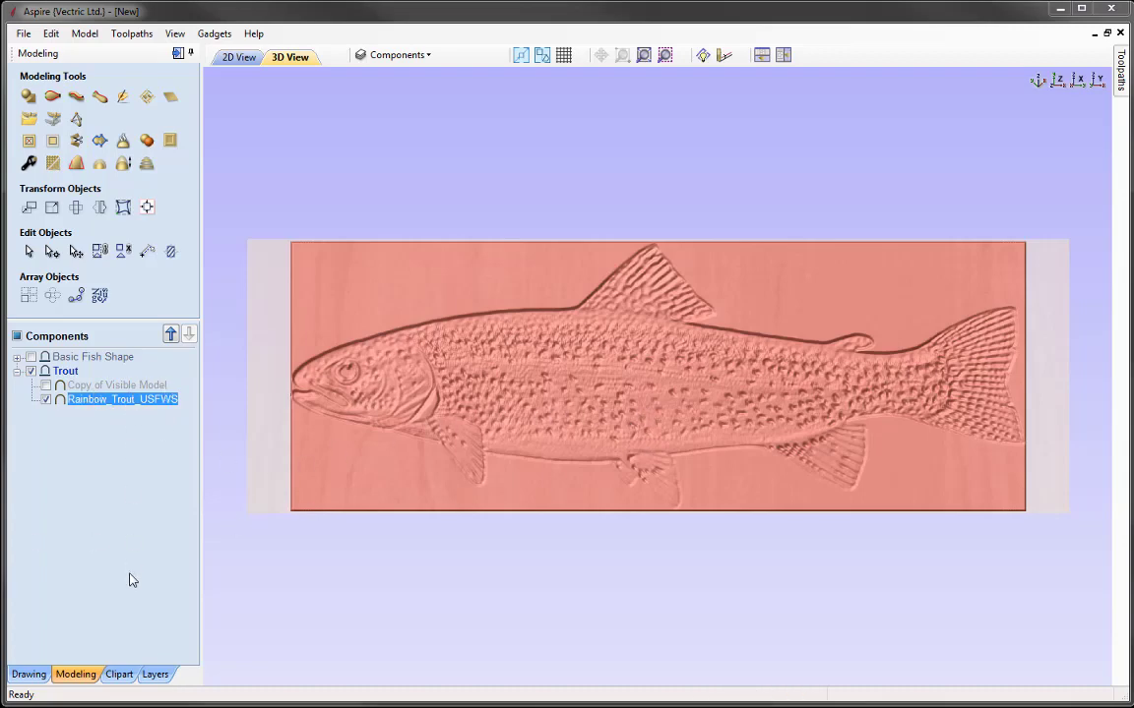
- Tile the 2D and 3D views, show the combined fish copy together with the Rainbow_Trout_USFWS texture, and inspect the textured fish
left_click(761, 55)
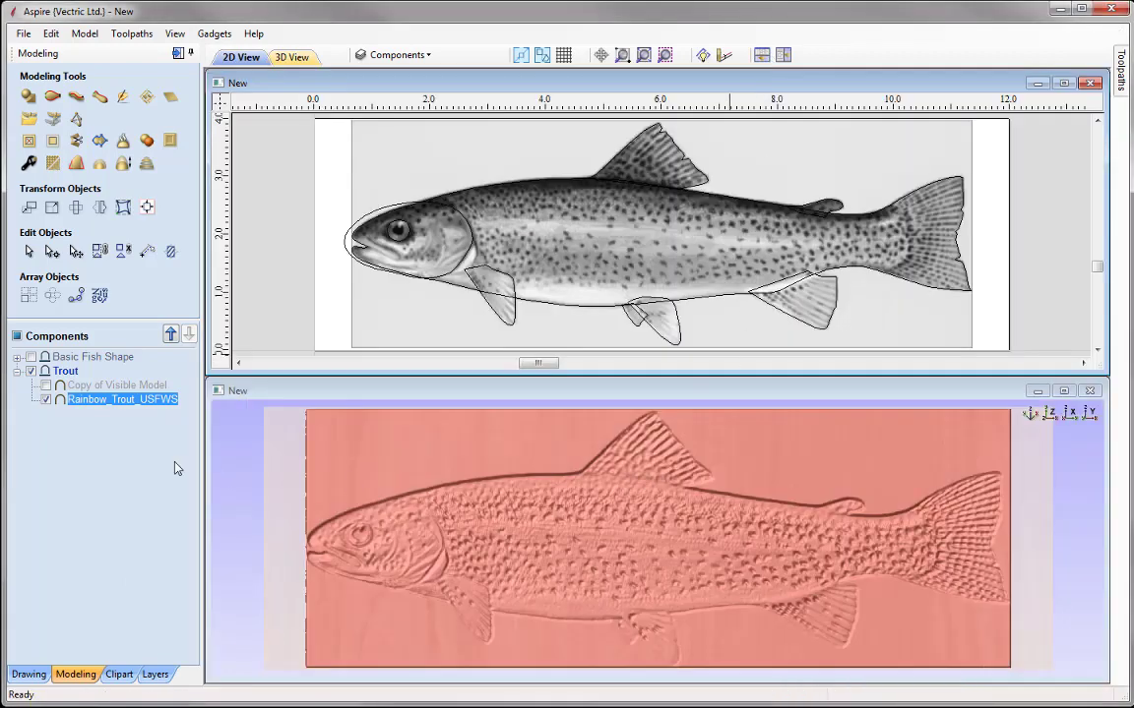
left_click(45, 384)
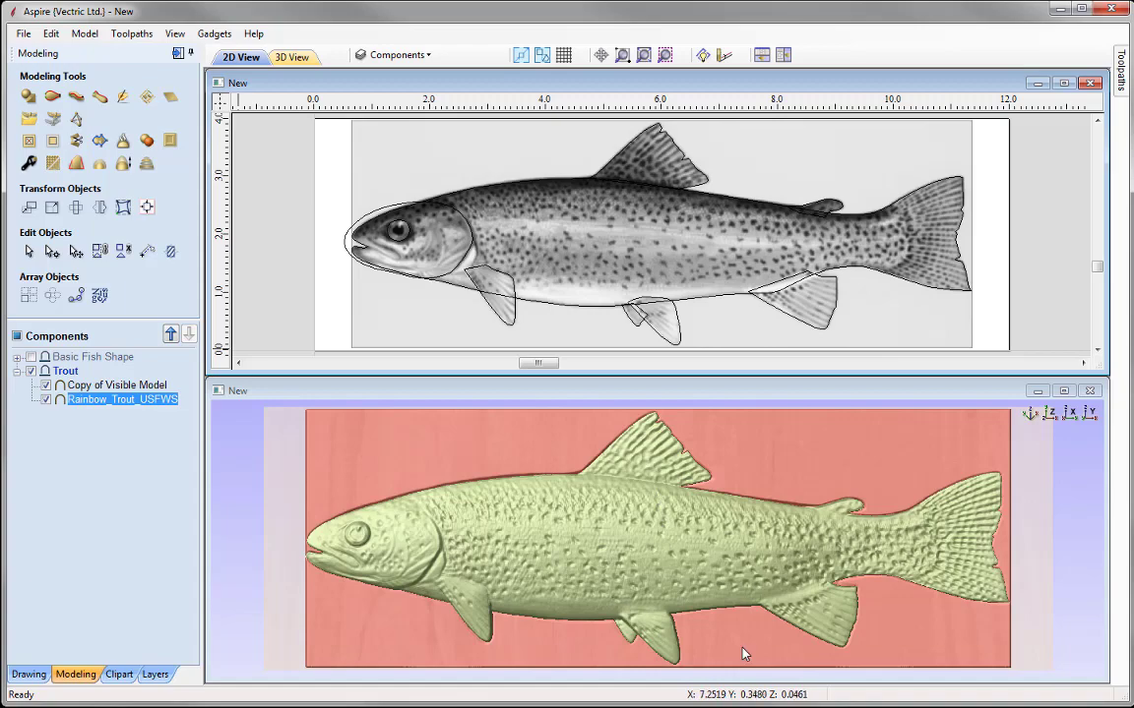
left_click_drag(668, 582, 687, 567)
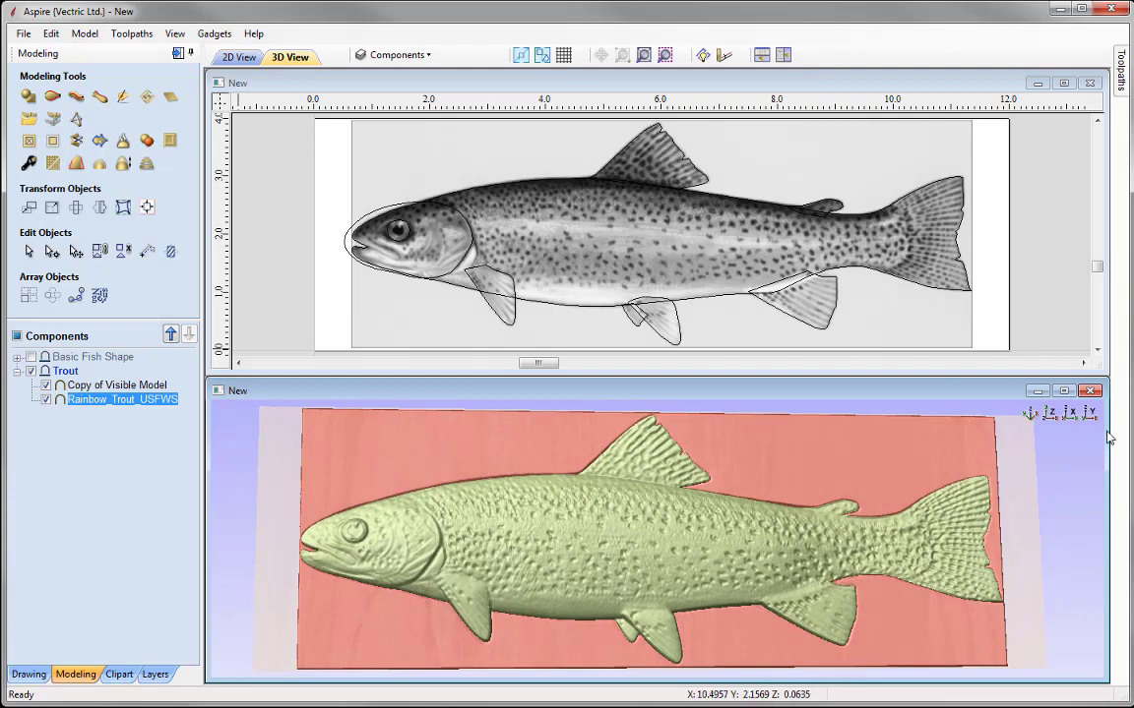
left_click(1049, 414)
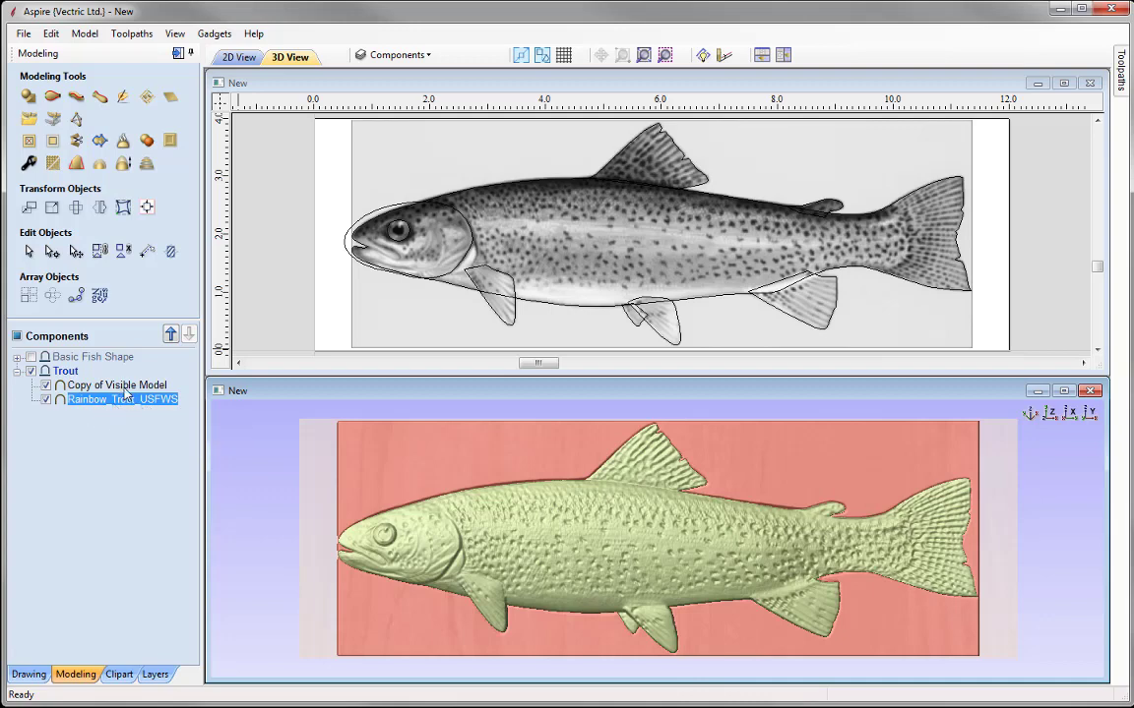
mouse_move(113, 400)
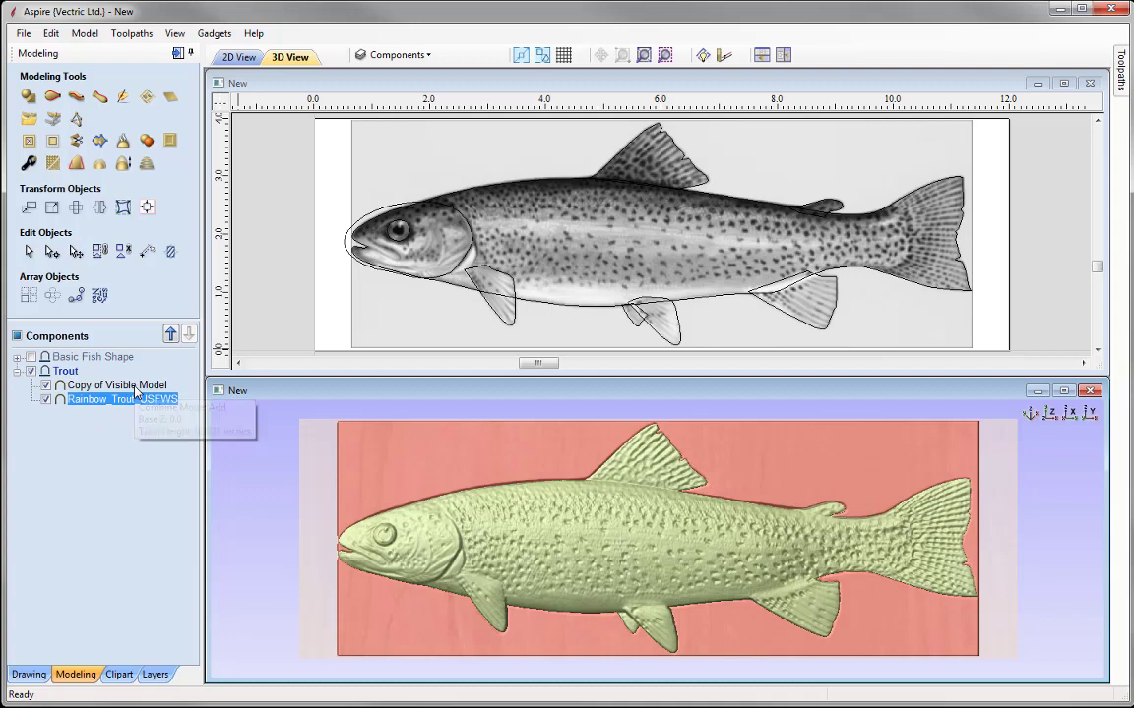
- Highlight the two Trout components, maximize the 3D view, clear the component selection and inspect the textured fish from a slight angle
left_click(116, 385, "shift")
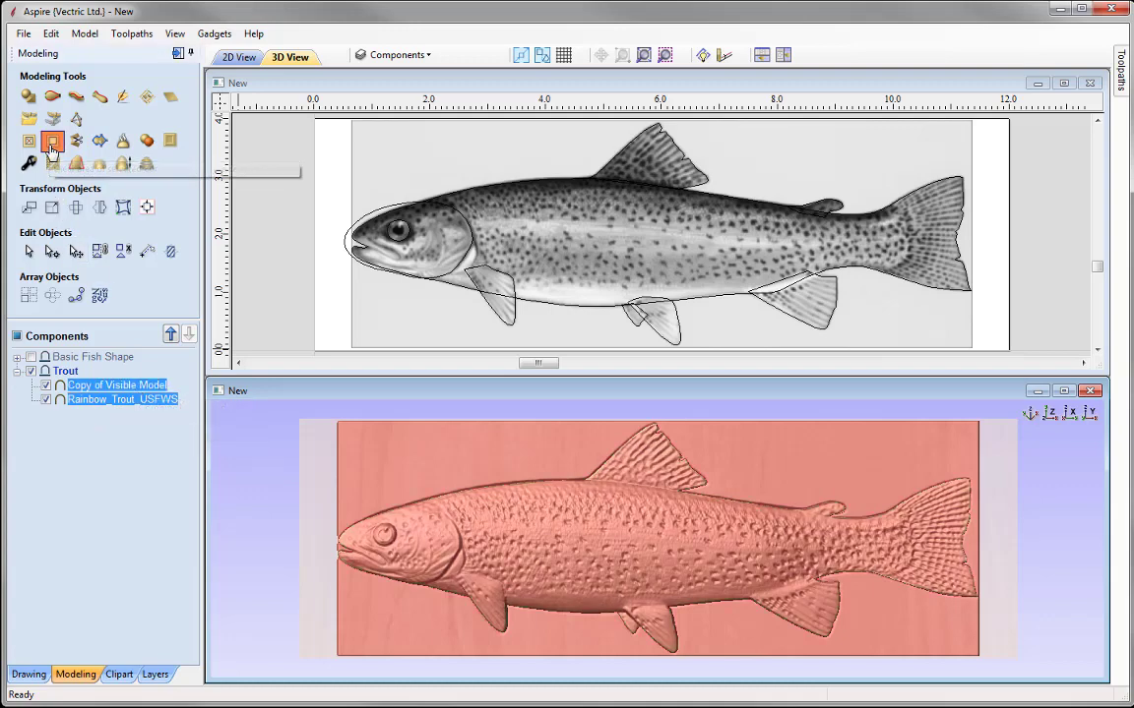
left_click(118, 400, "ctrl")
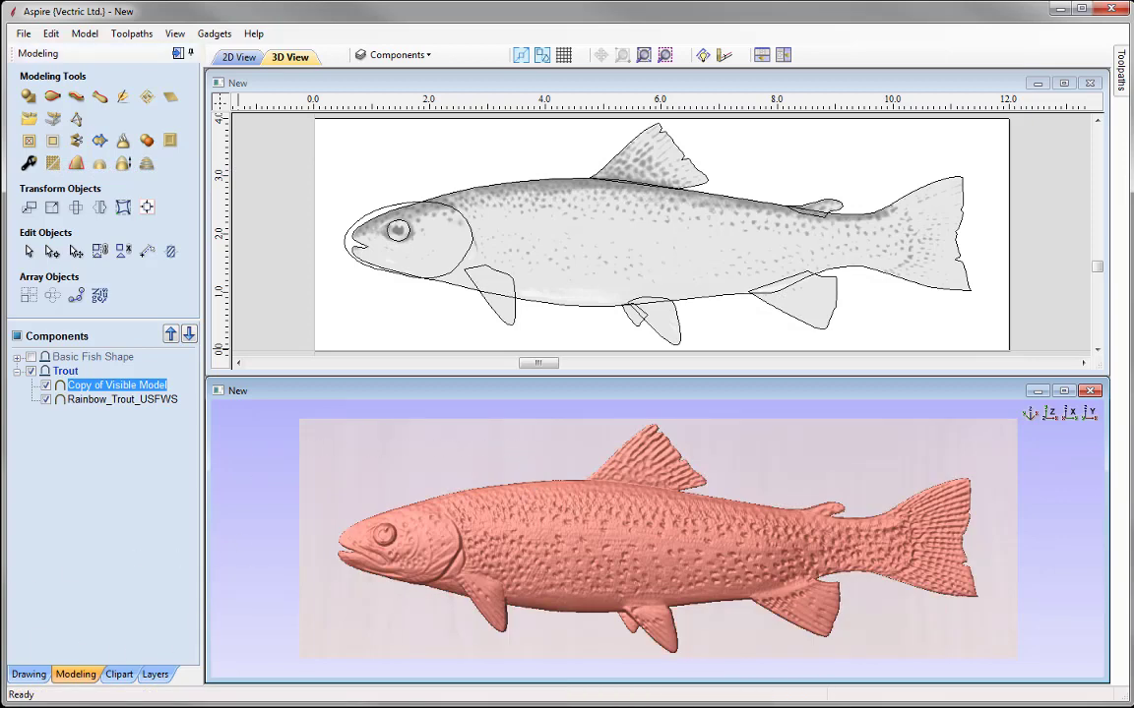
key("F3")
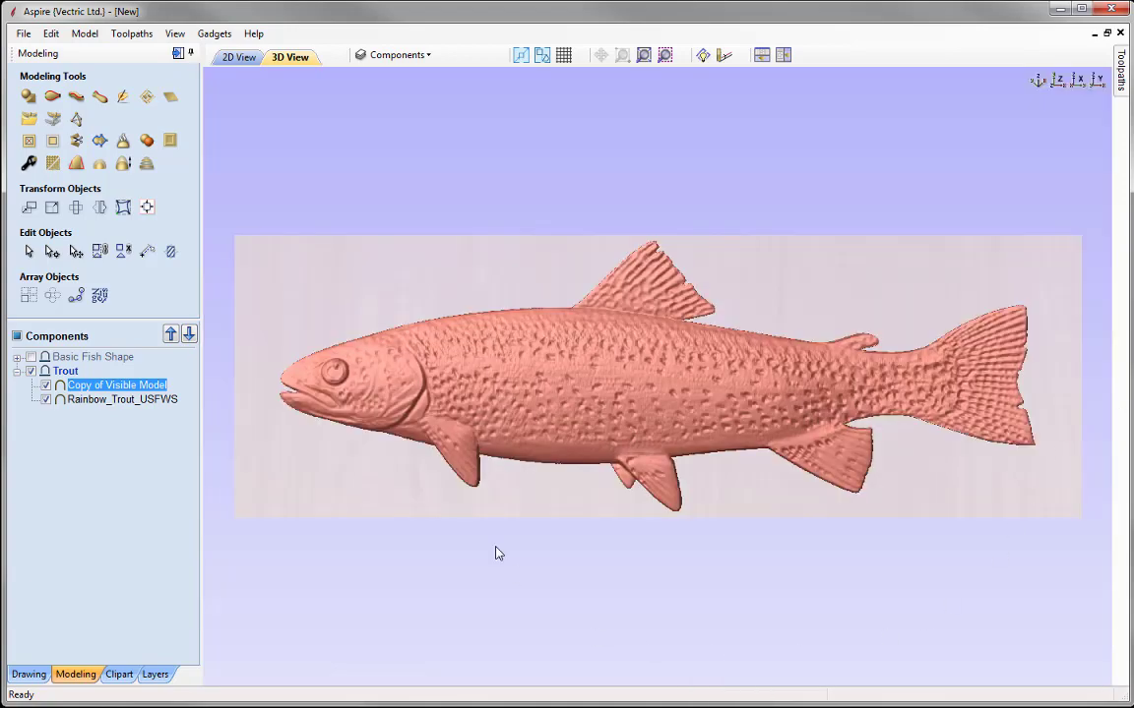
left_click_drag(776, 501, 425, 393)
left_click(670, 515)
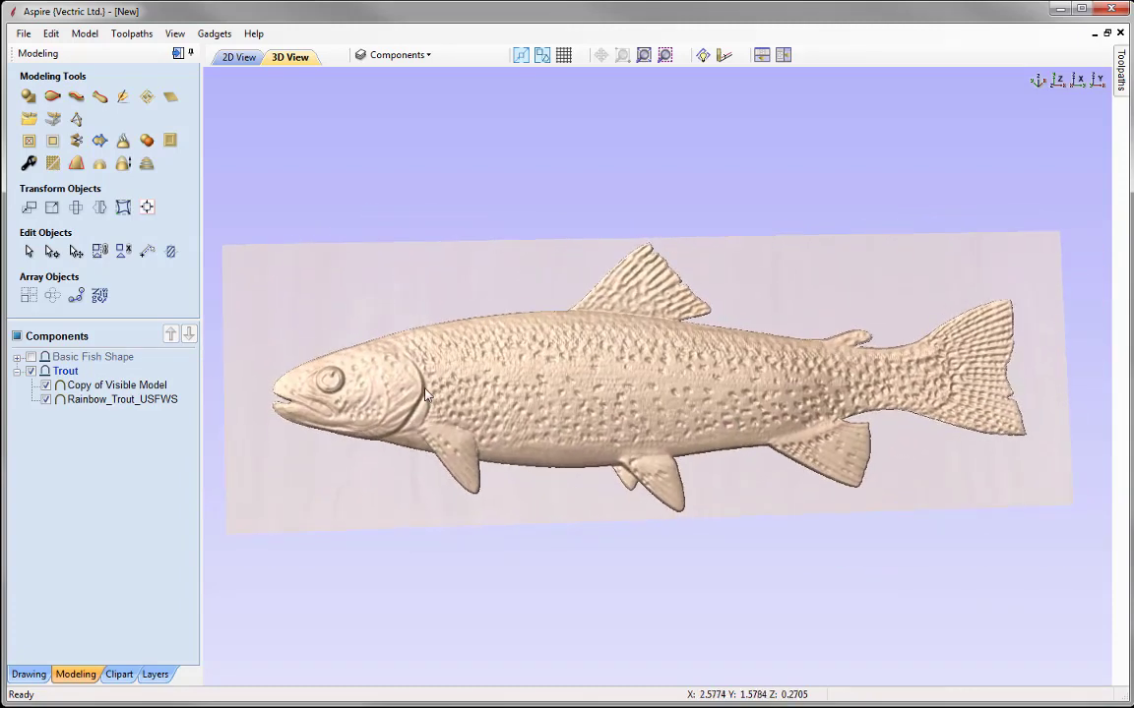
left_click_drag(791, 518, 718, 497)
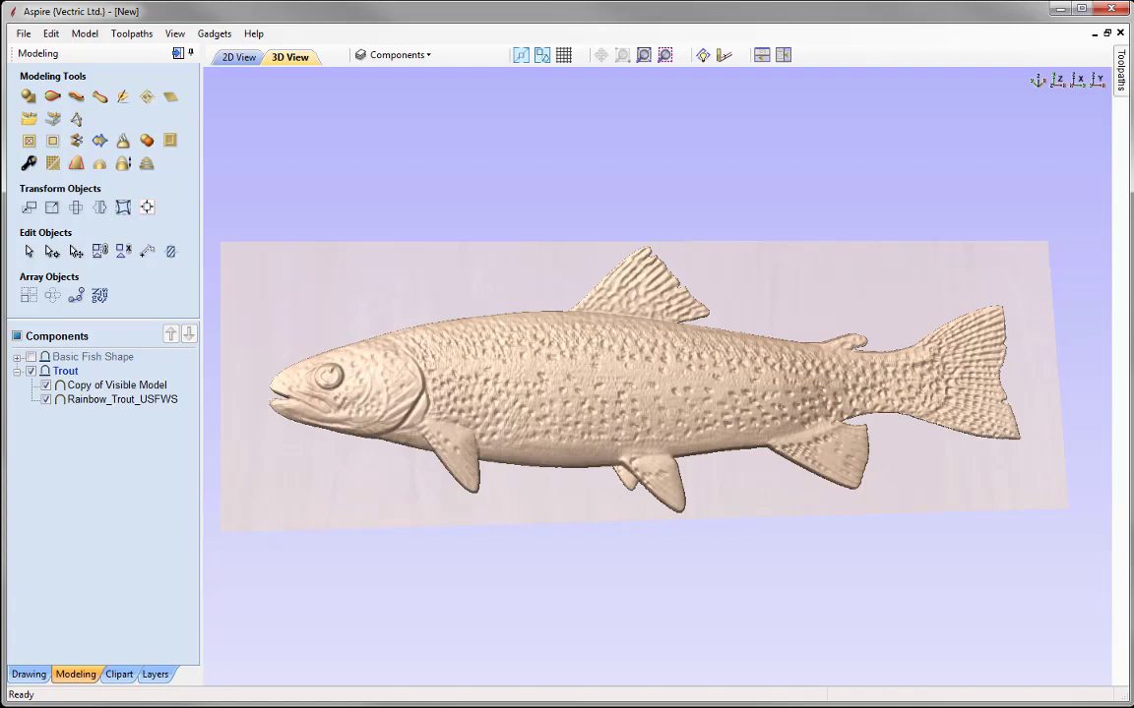
left_click_drag(649, 393, 661, 384)
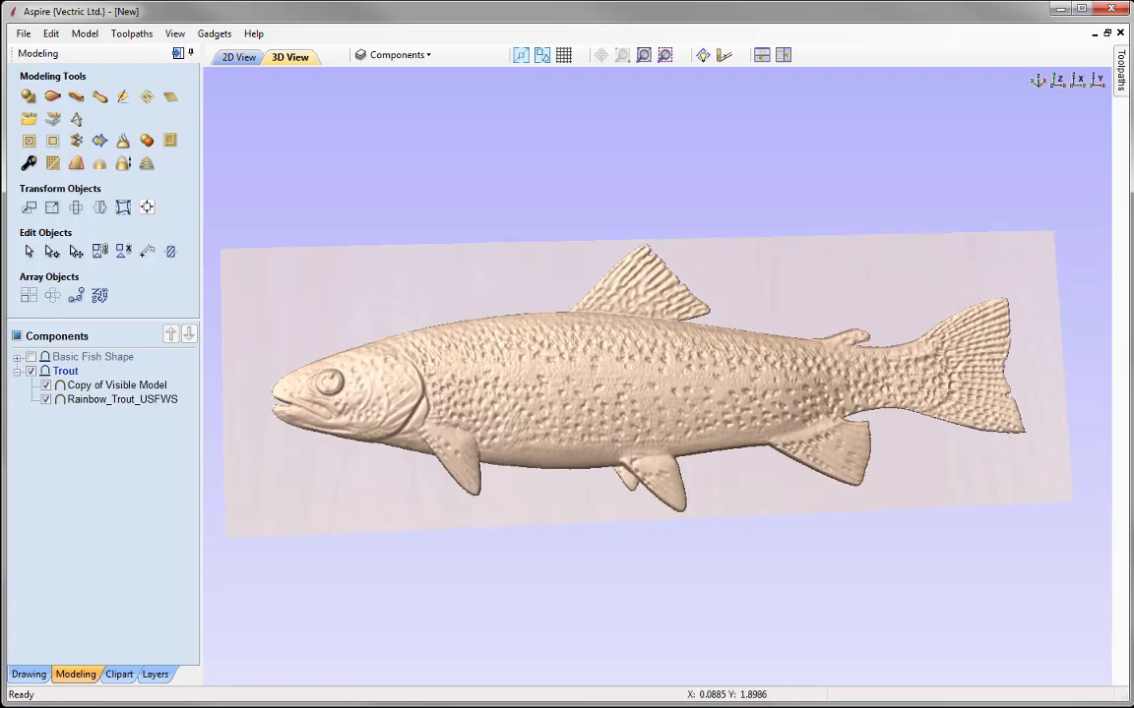
- Save the job as an Aspire file named Trout_3D_Modeling in the Trout_FILES folder
left_click(21, 34)
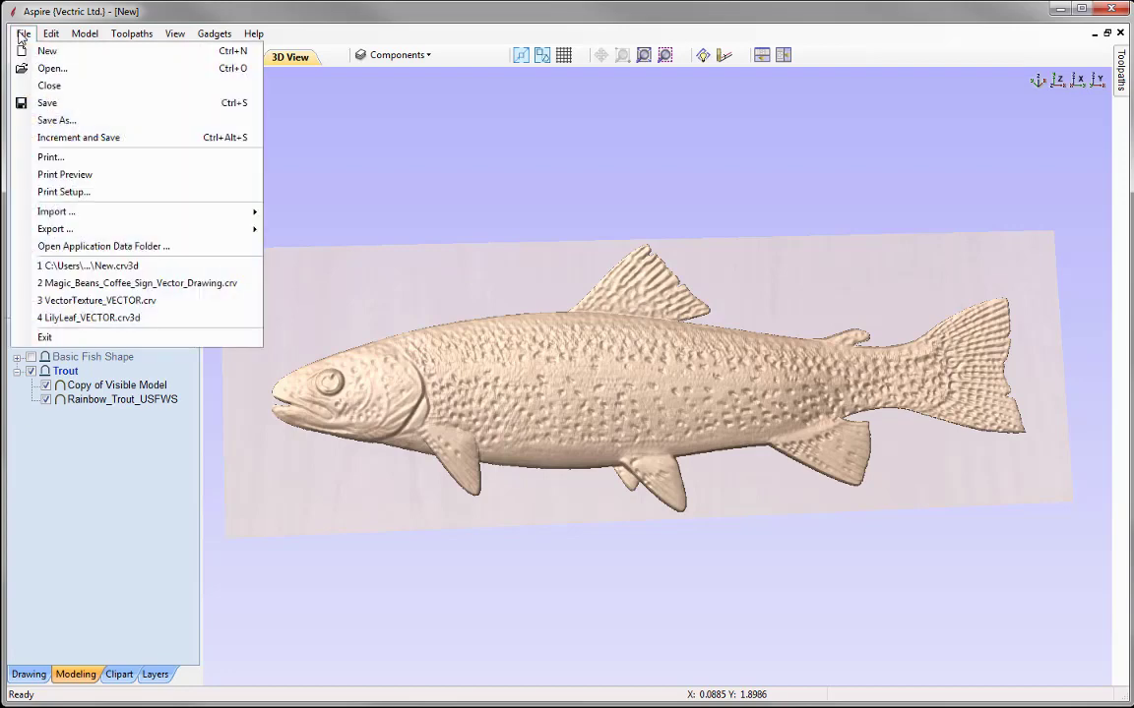
left_click(68, 136)
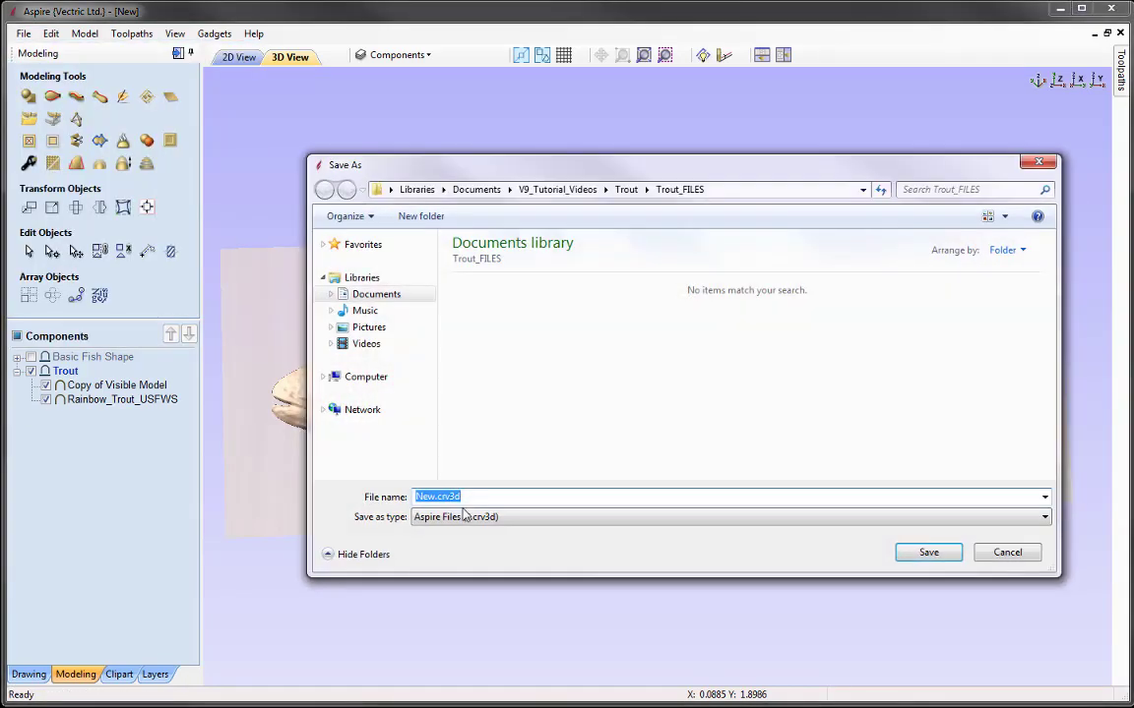
right_click(454, 495)
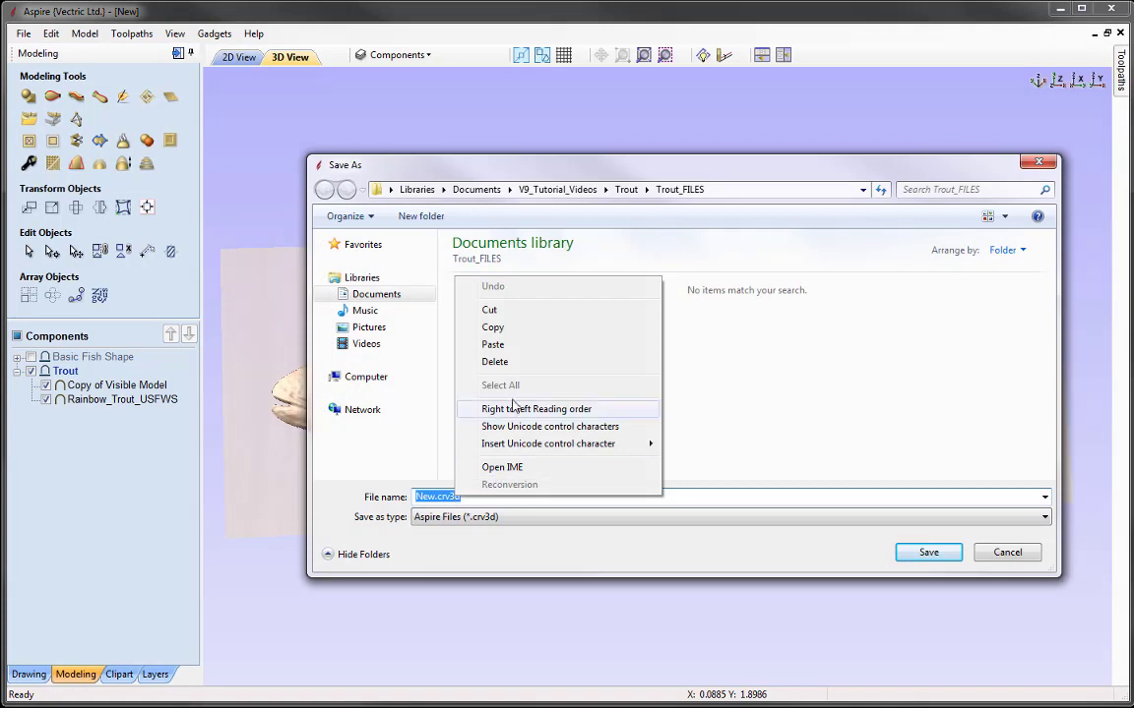
left_click(512, 345)
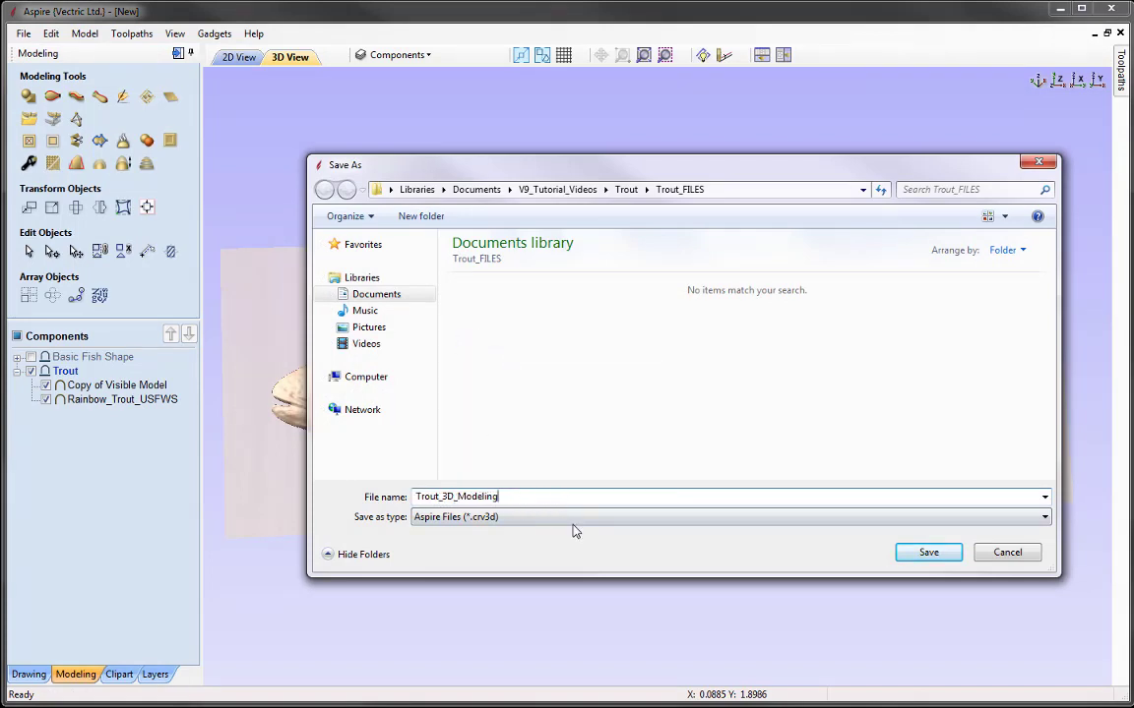
left_click(940, 553)
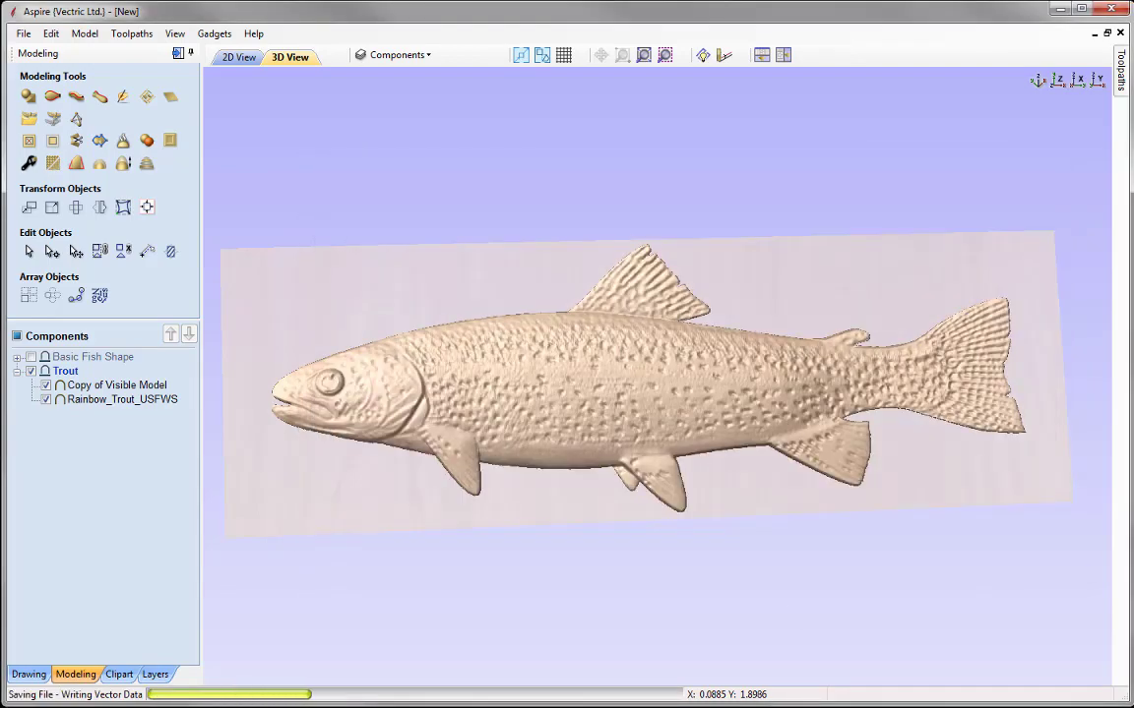